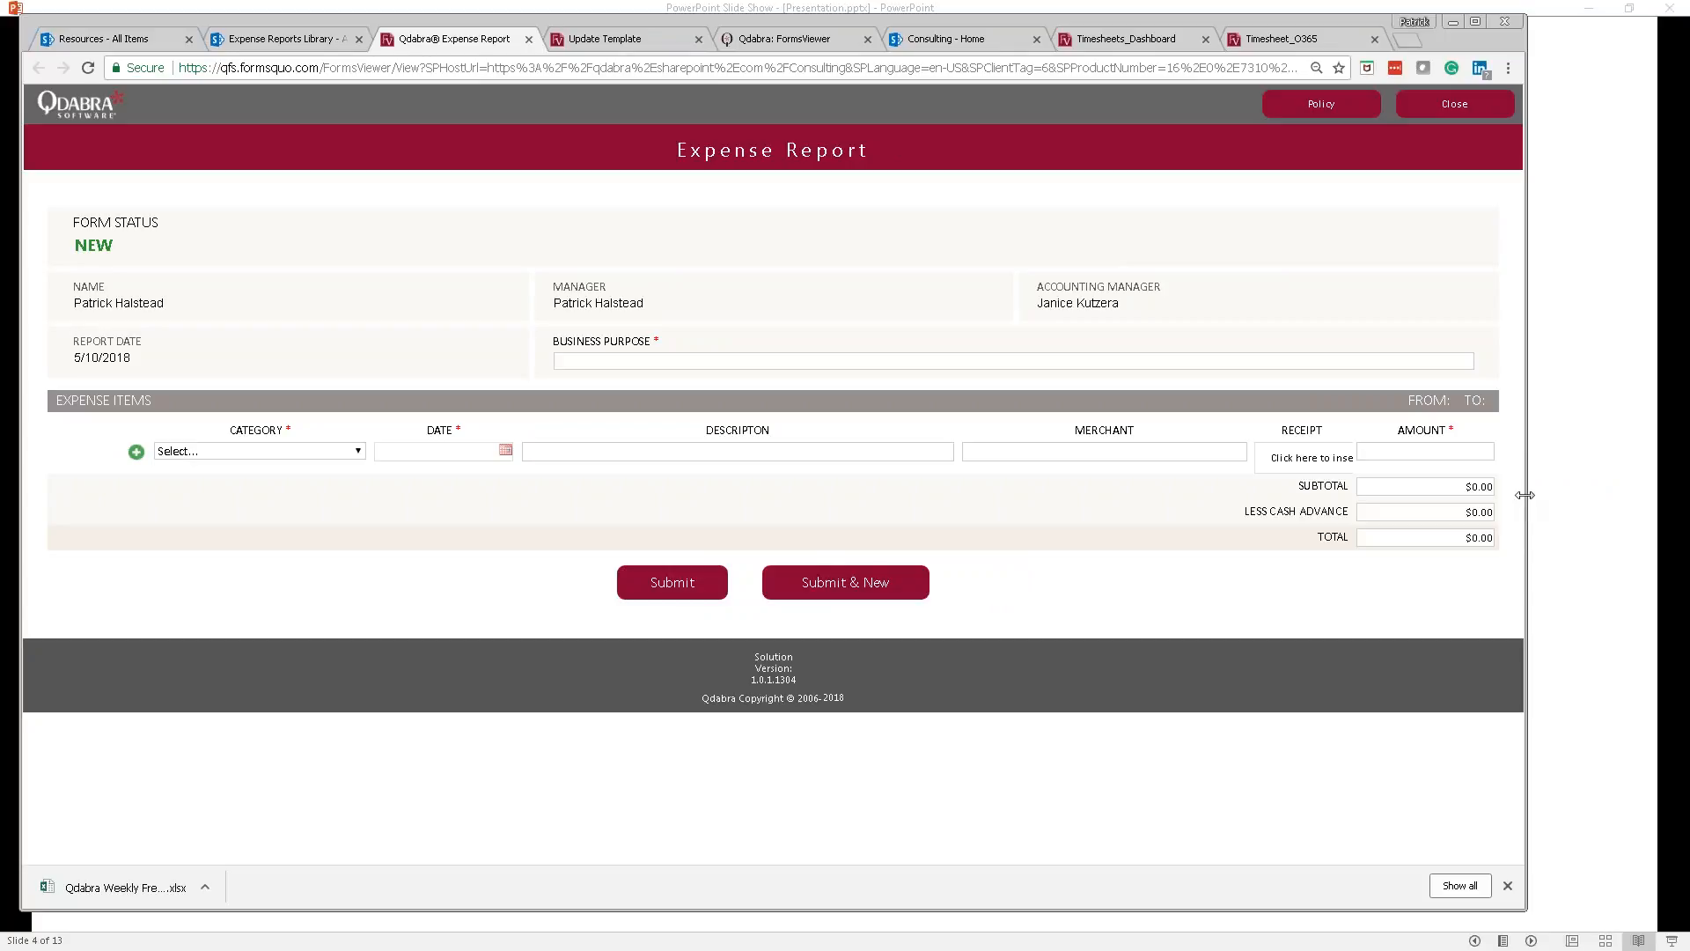
Step: Widen the Chrome window and zoom the Expense Report page to 110%
{"action": "left_click_drag", "start_coordinate": [1215, 494], "coordinate": [1019, 494]}
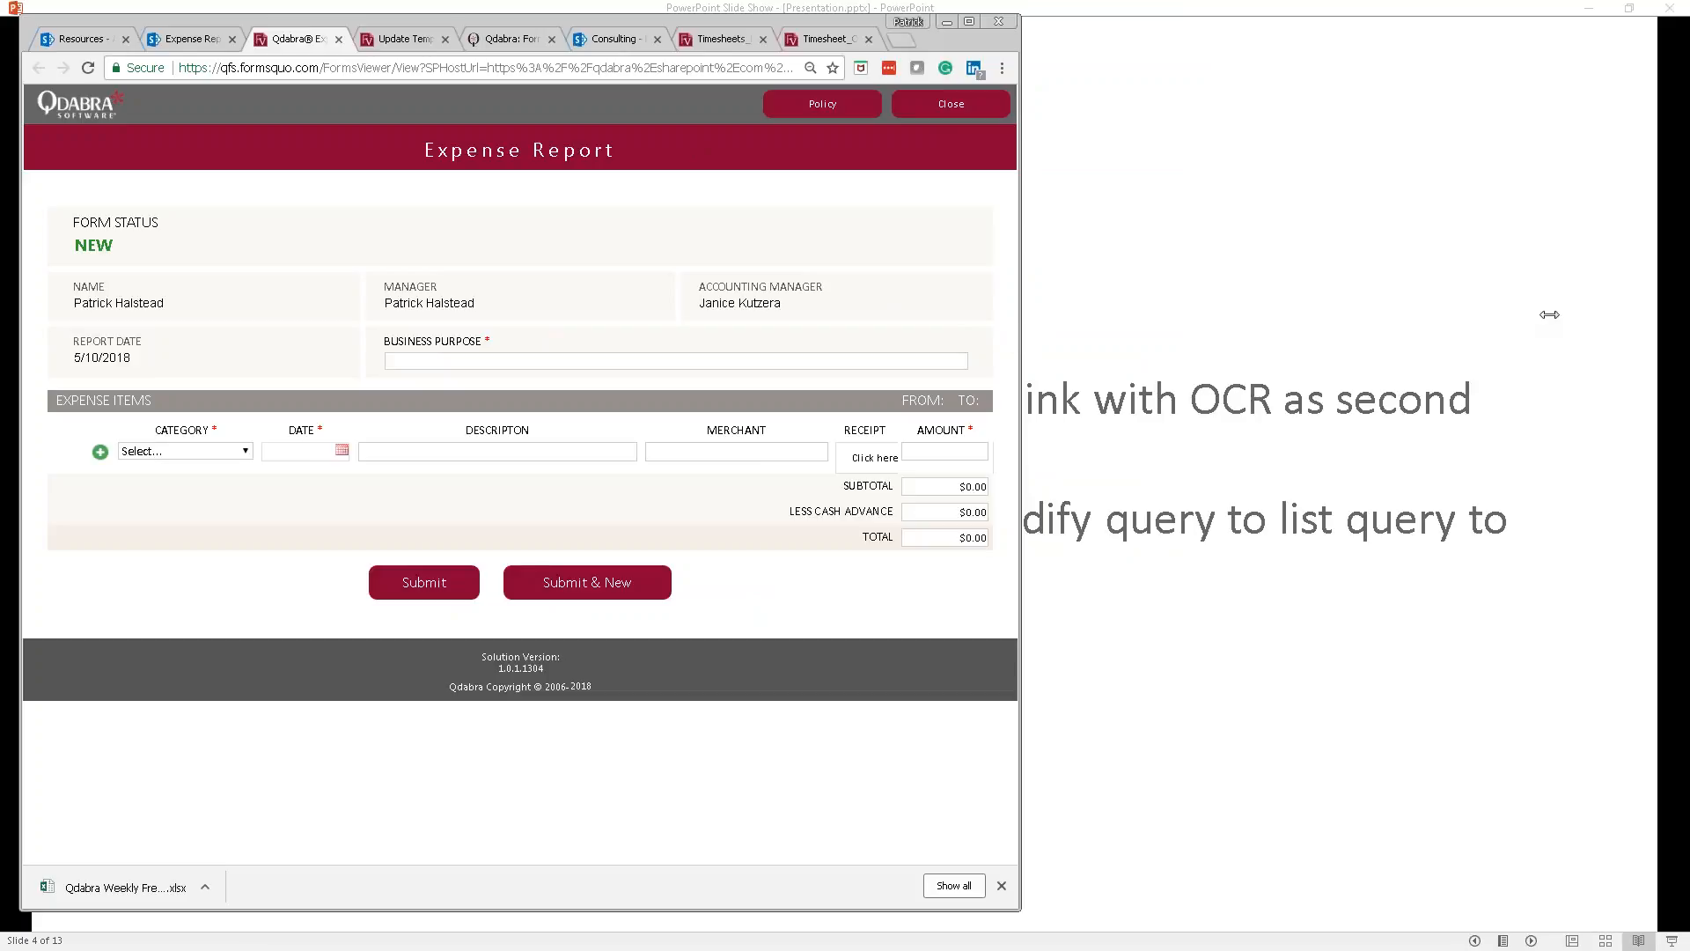
{"action": "left_click_drag", "start_coordinate": [1582, 313], "coordinate": [1582, 312]}
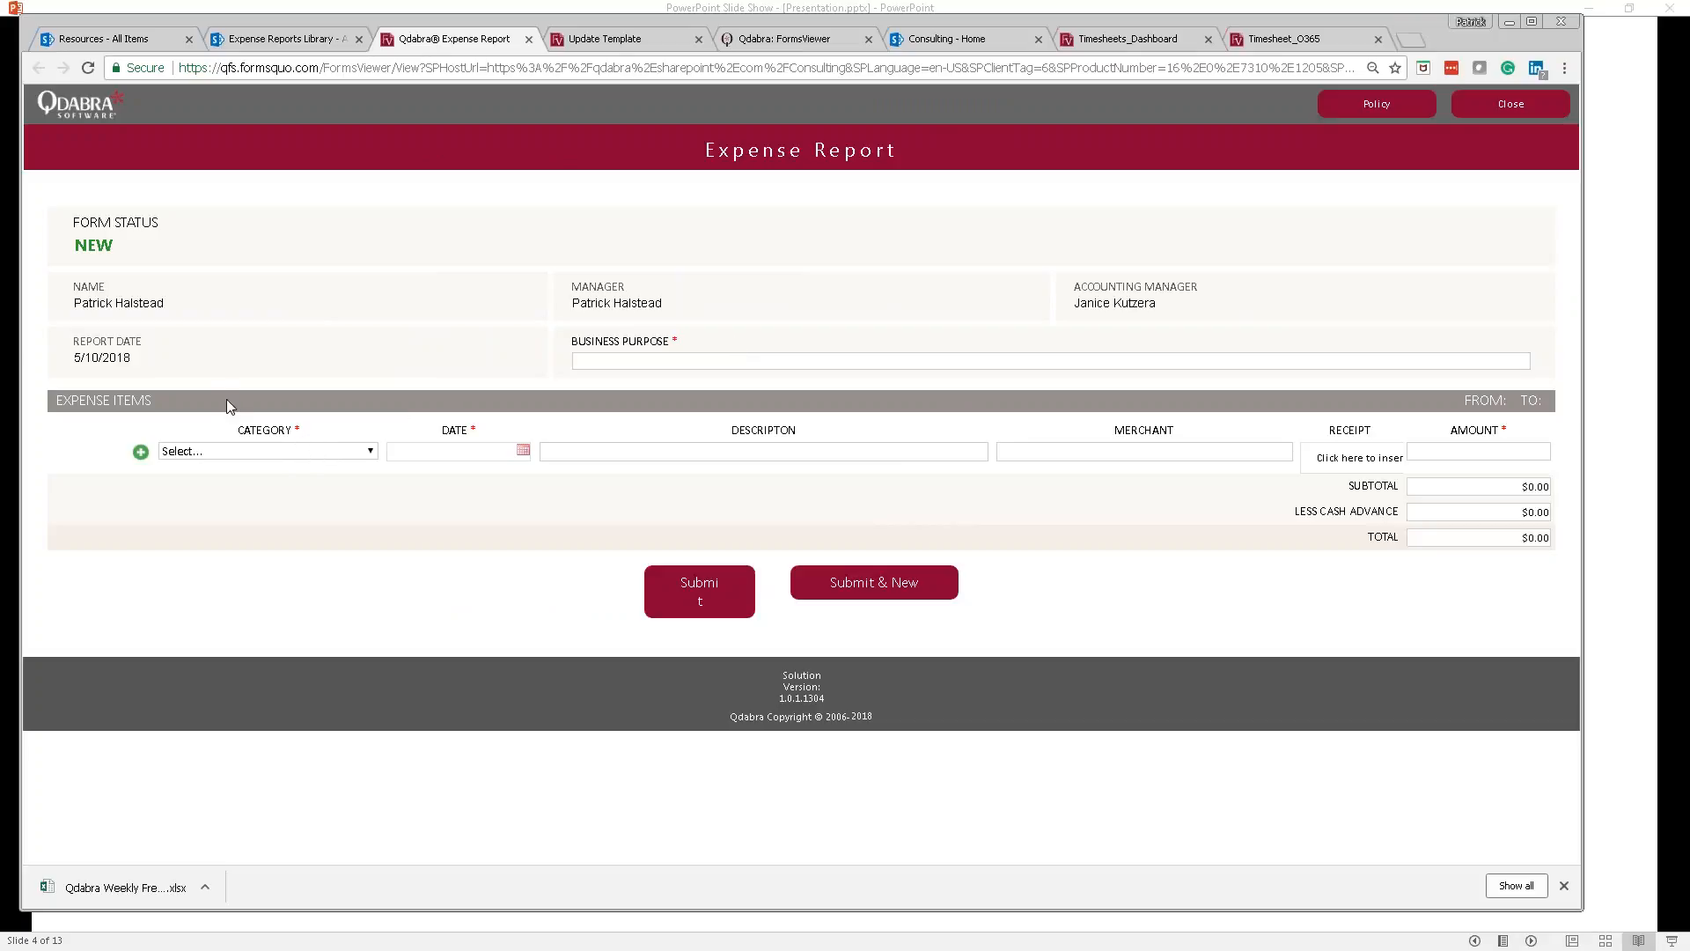
{"action": "left_click", "coordinate": [1564, 68]}
{"action": "left_click", "coordinate": [1513, 234]}
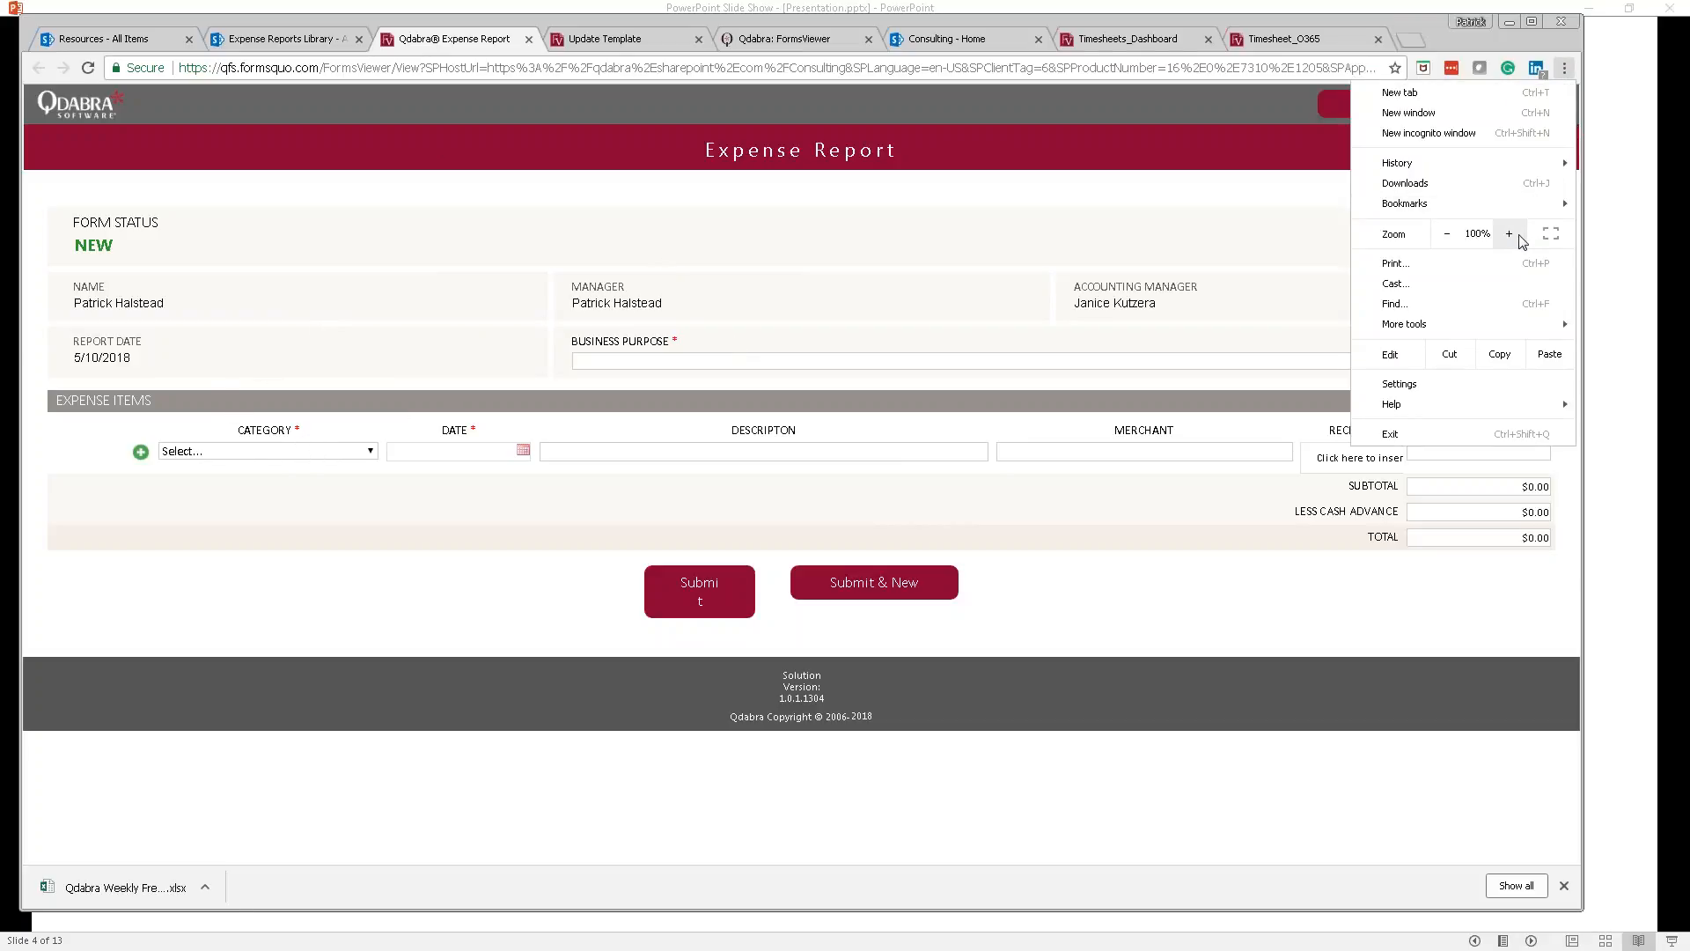
{"action": "left_click", "coordinate": [1511, 234]}
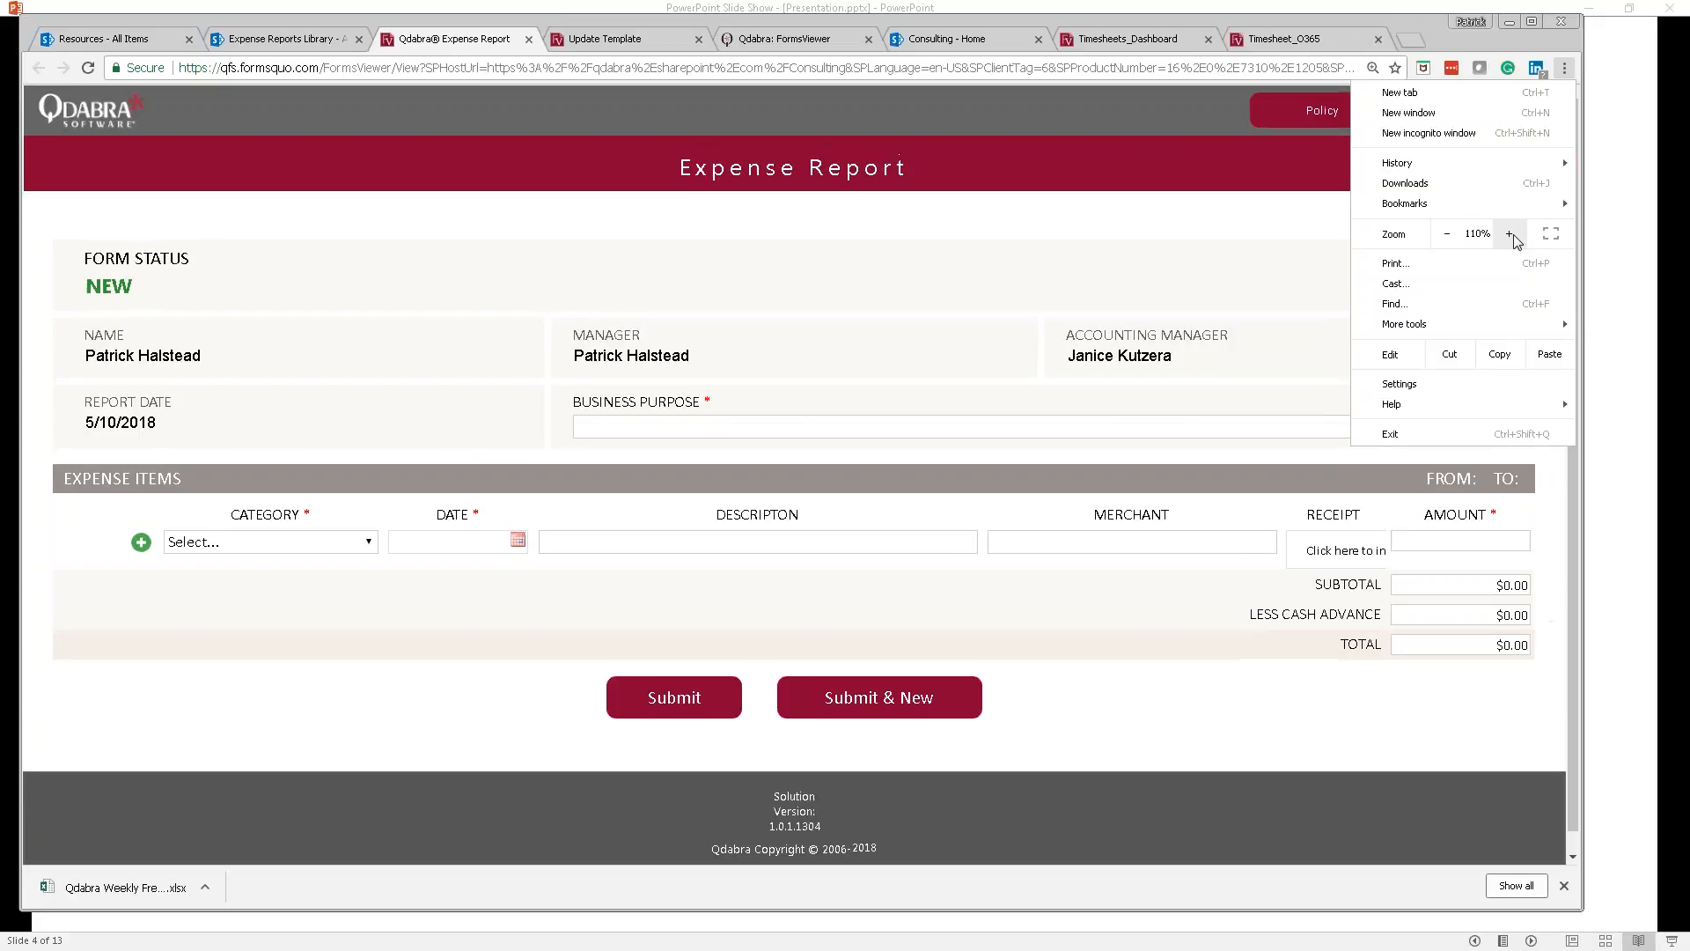
{"action": "left_click", "coordinate": [614, 432]}
{"action": "left_click", "coordinate": [615, 431]}
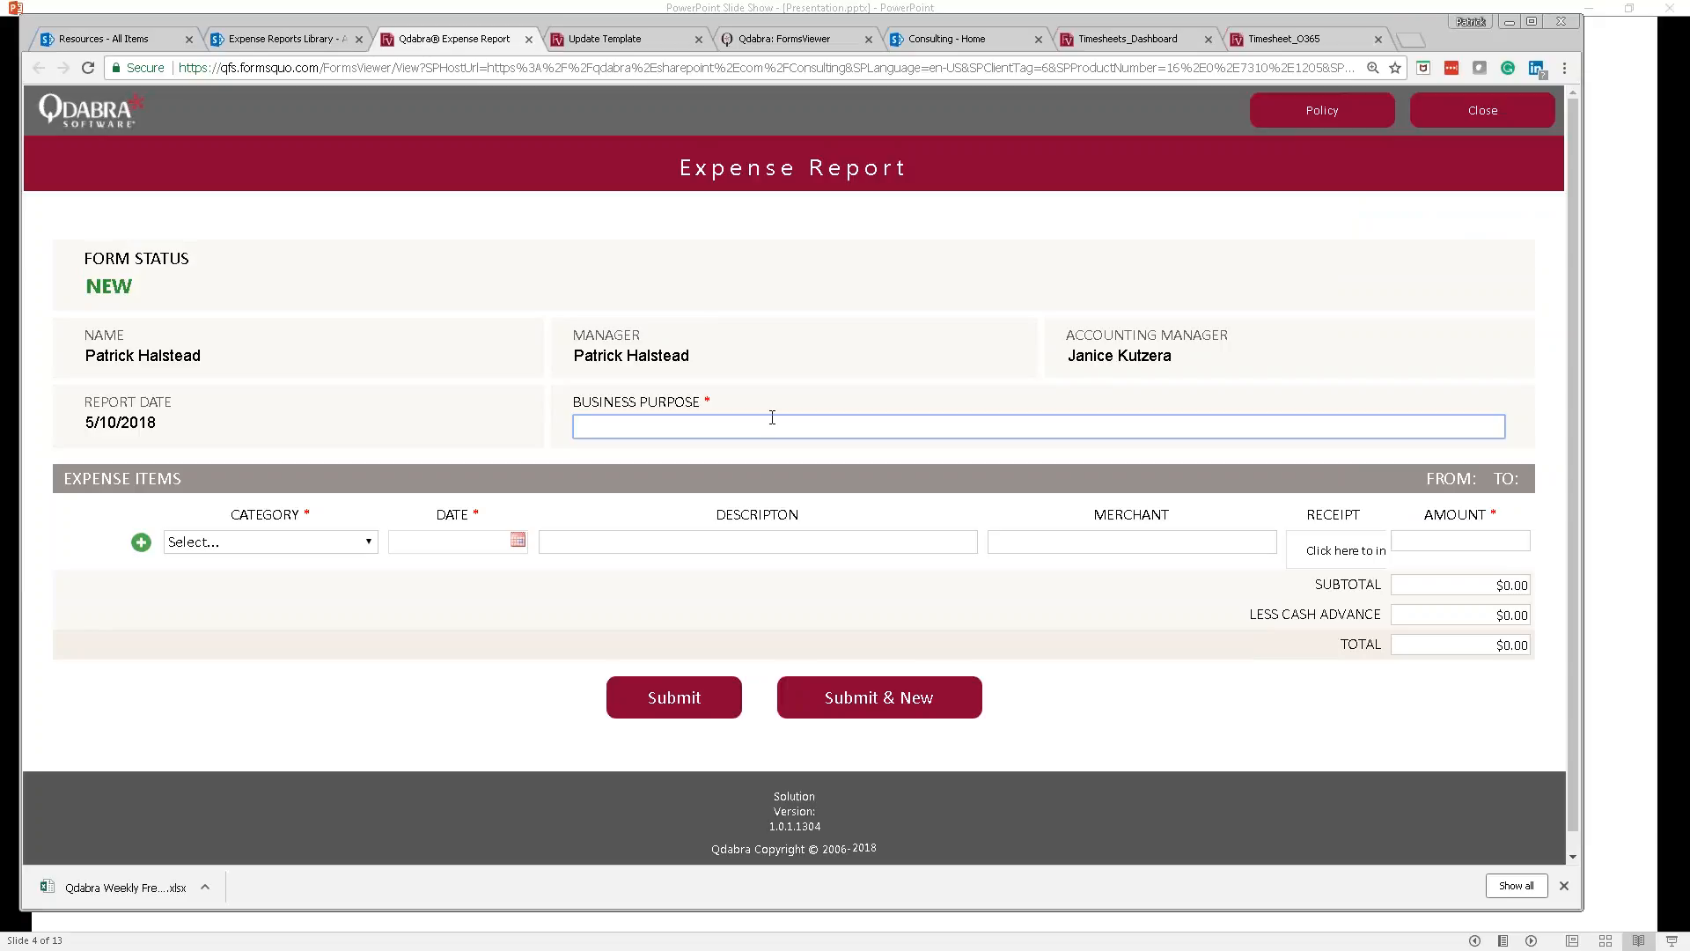
Step: Enter 'Morning Meeting with Customer' as the business purpose and add an Entertainment expense dated 5/10/2018
{"action": "type", "text": "Morning Meeting with Customer"}
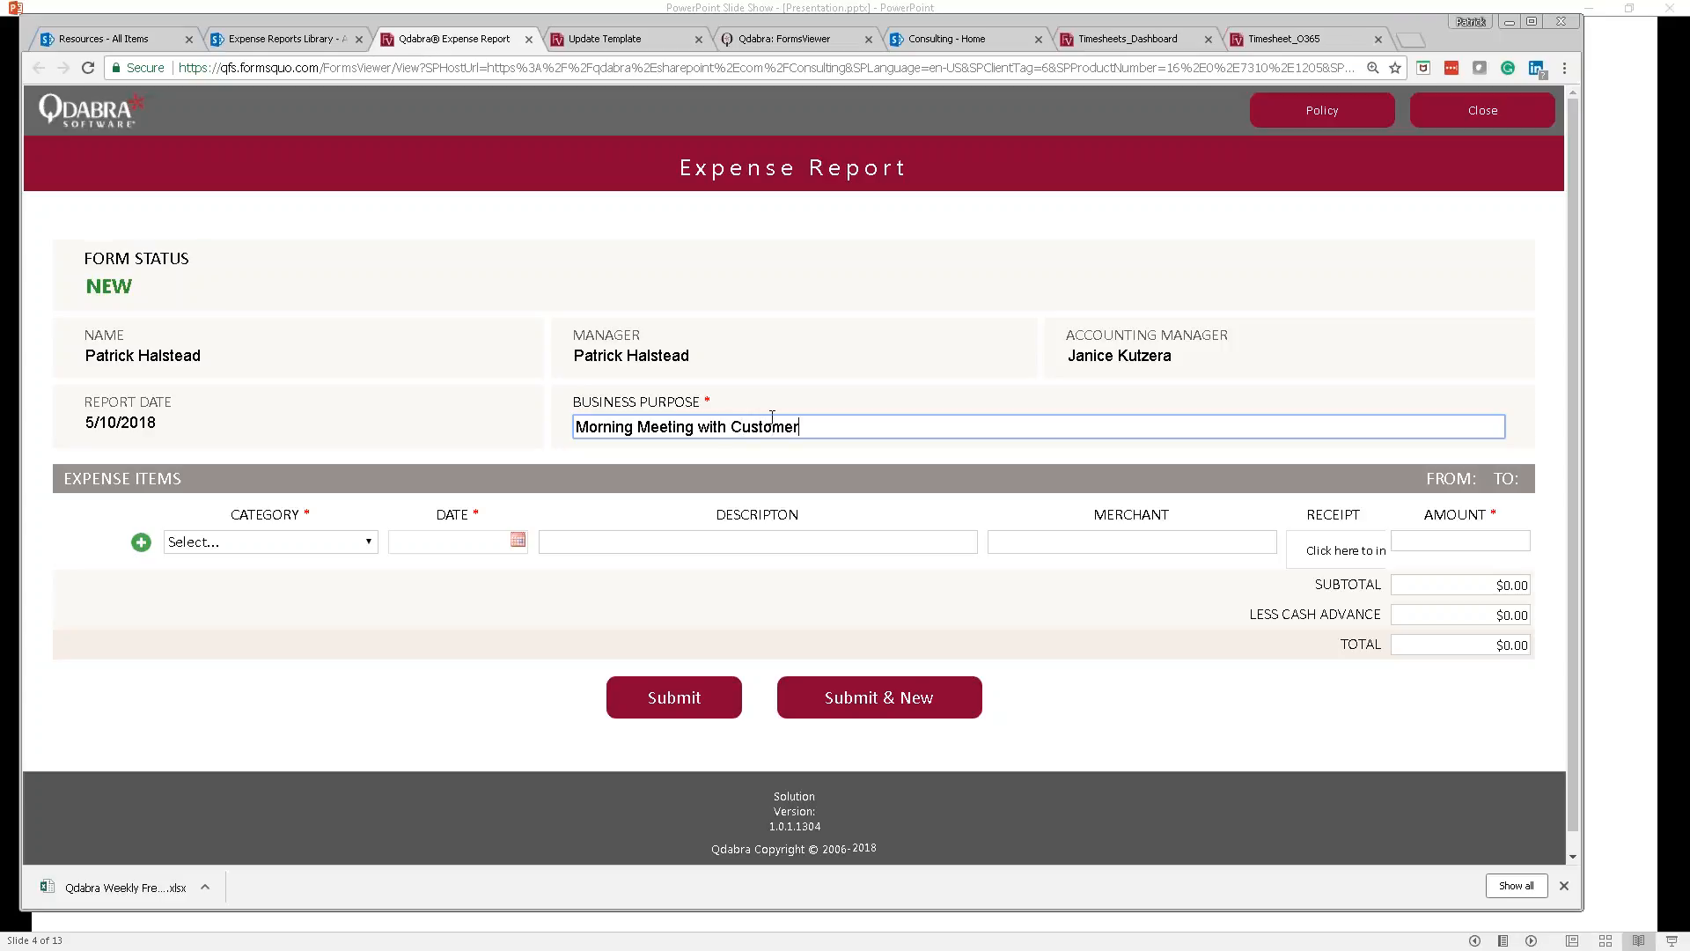
{"action": "left_click", "coordinate": [366, 543]}
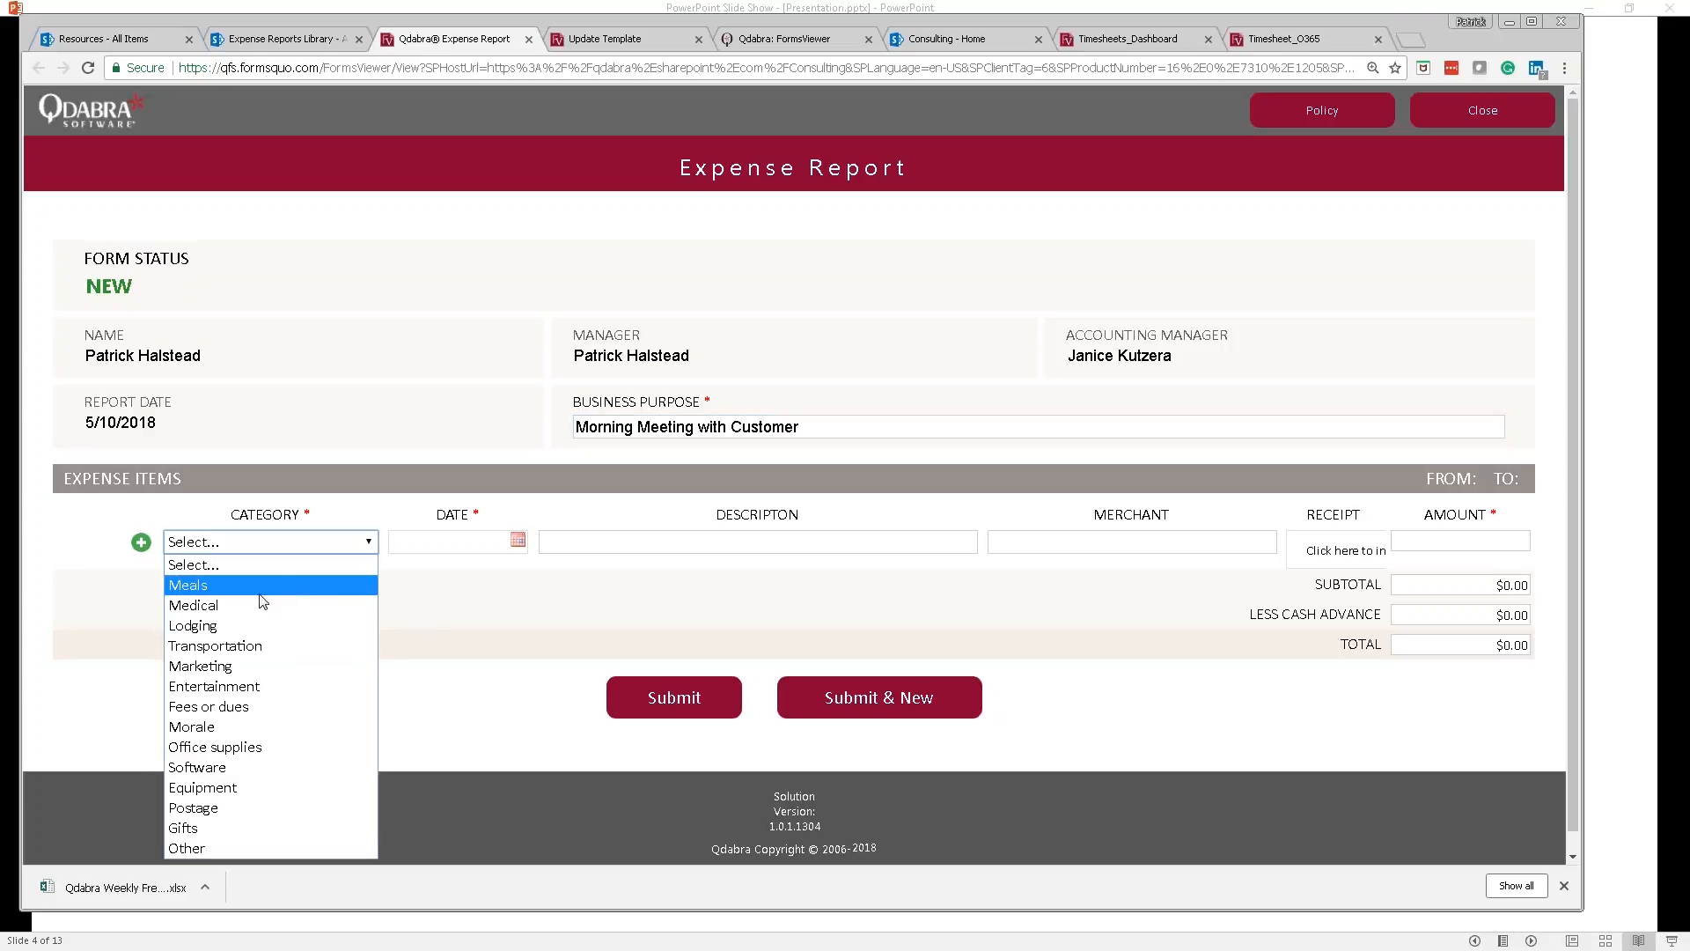
{"action": "left_click", "coordinate": [220, 686]}
{"action": "left_click", "coordinate": [519, 540]}
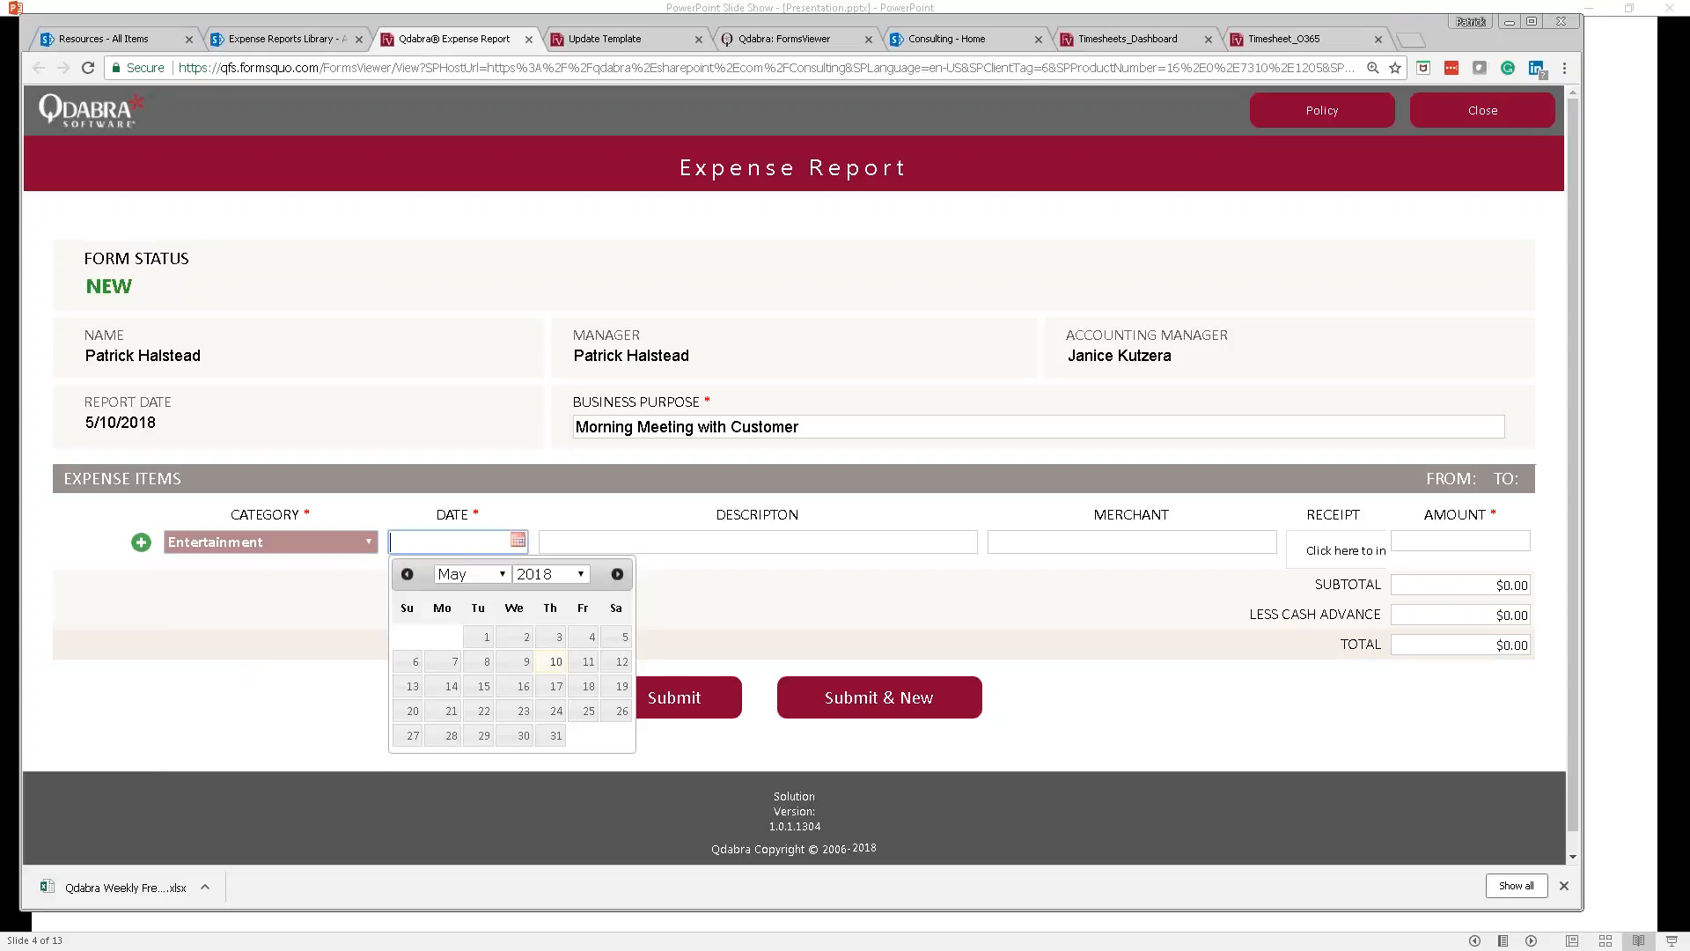
{"action": "left_click", "coordinate": [555, 661]}
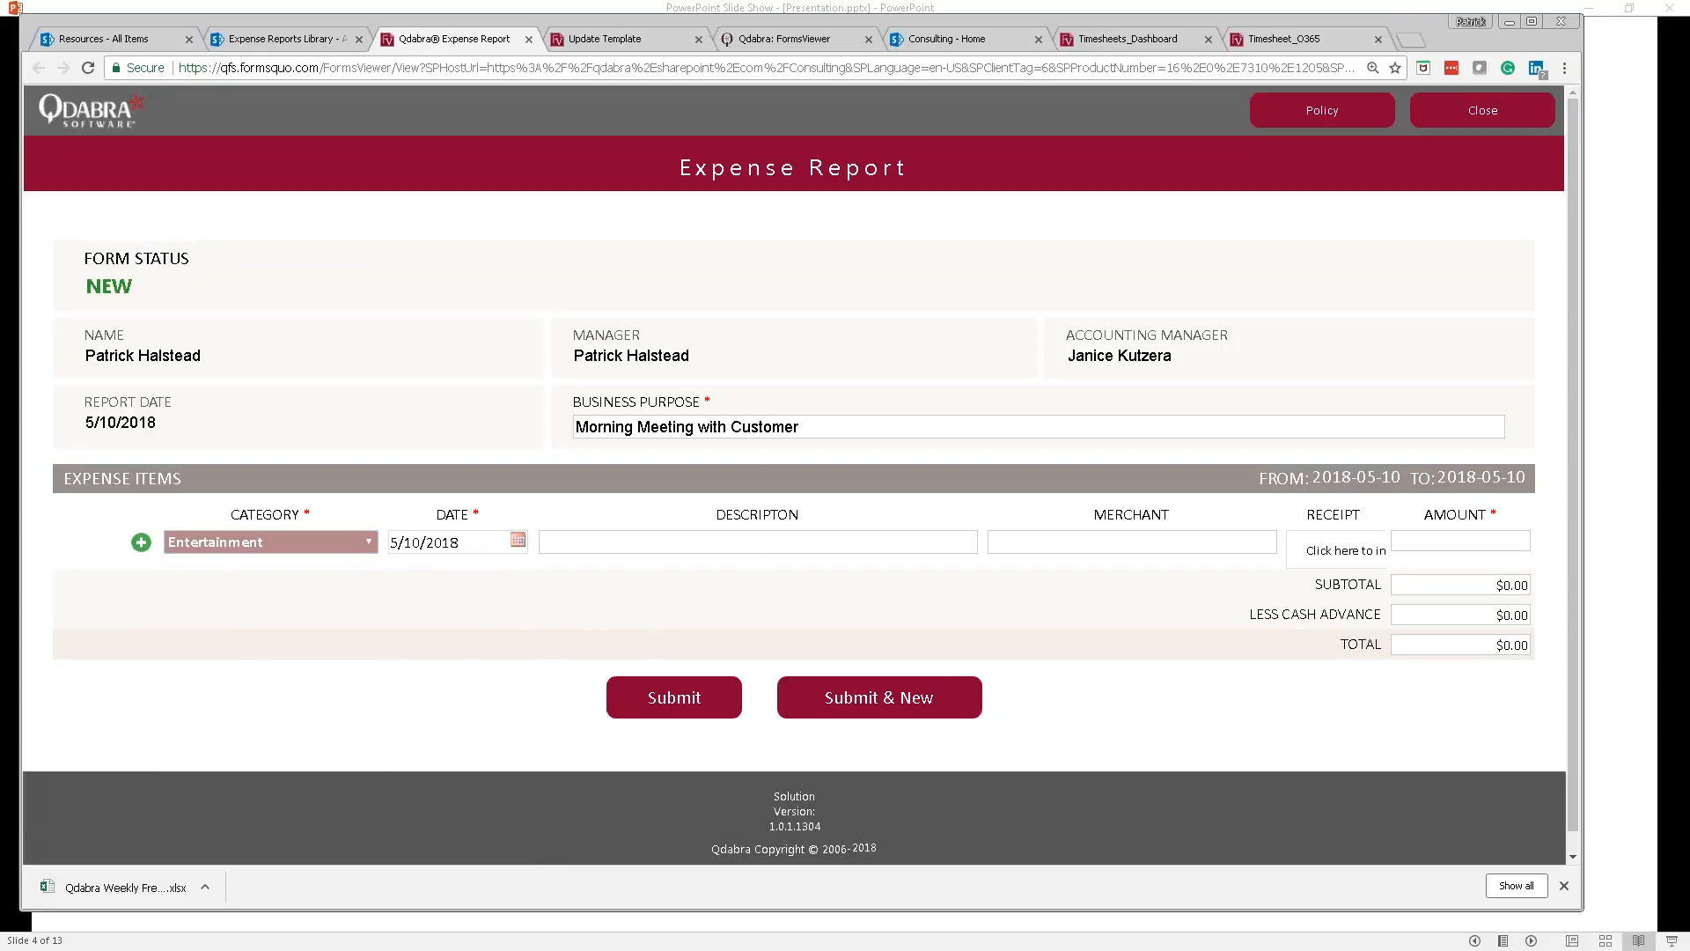
Step: Describe the expense as Coffee from merchant Starbucks and bring up the receipt upload
{"action": "type", "text": "Coffee"}
{"action": "key", "text": "Tab"}
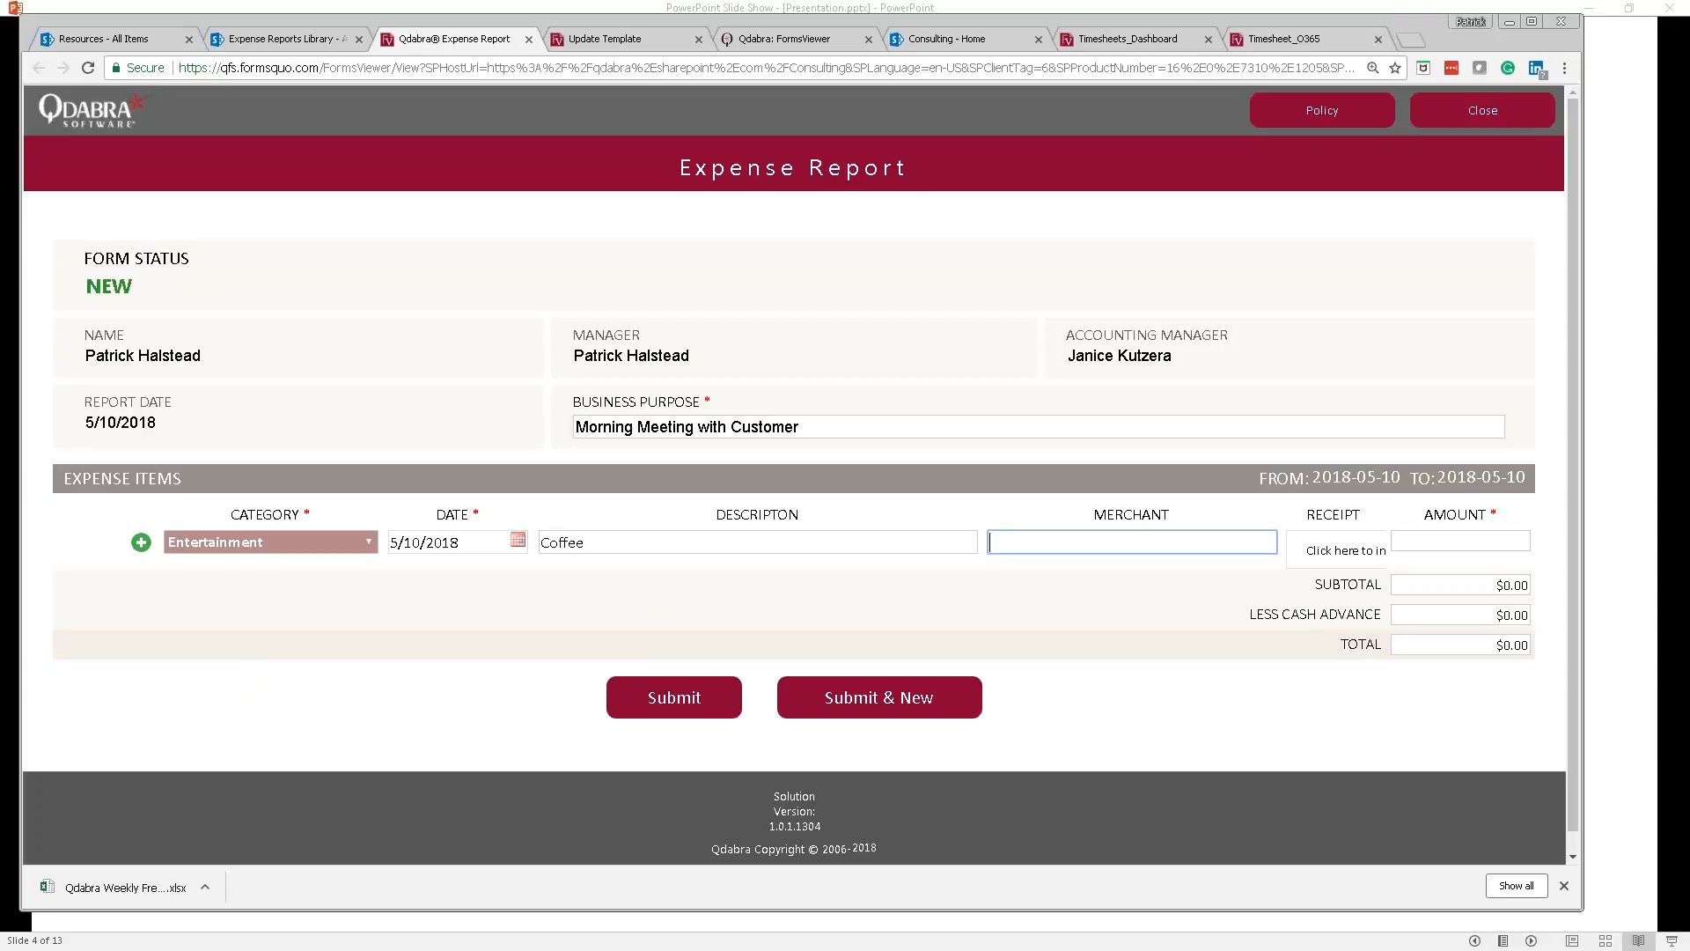
{"action": "type", "text": "Starbucks"}
{"action": "left_click", "coordinate": [1347, 550]}
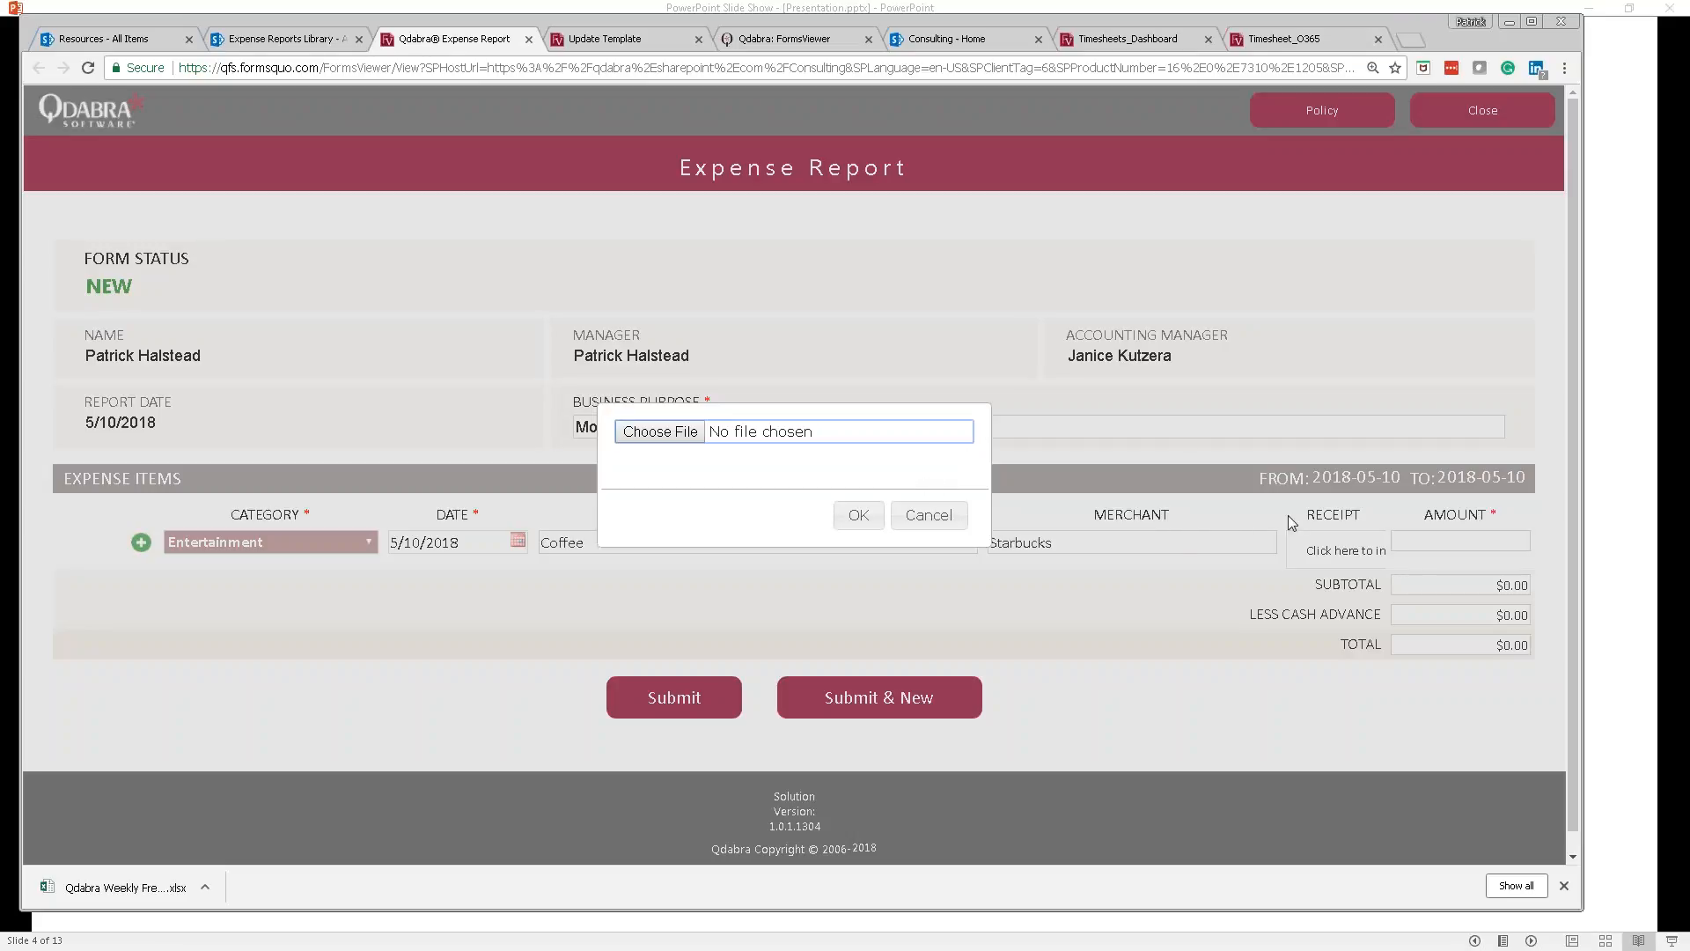
Step: Preview Starbucks.jpg from Explorer and drop it into the Coffee expense's Receipt field
{"action": "left_click", "coordinate": [929, 515]}
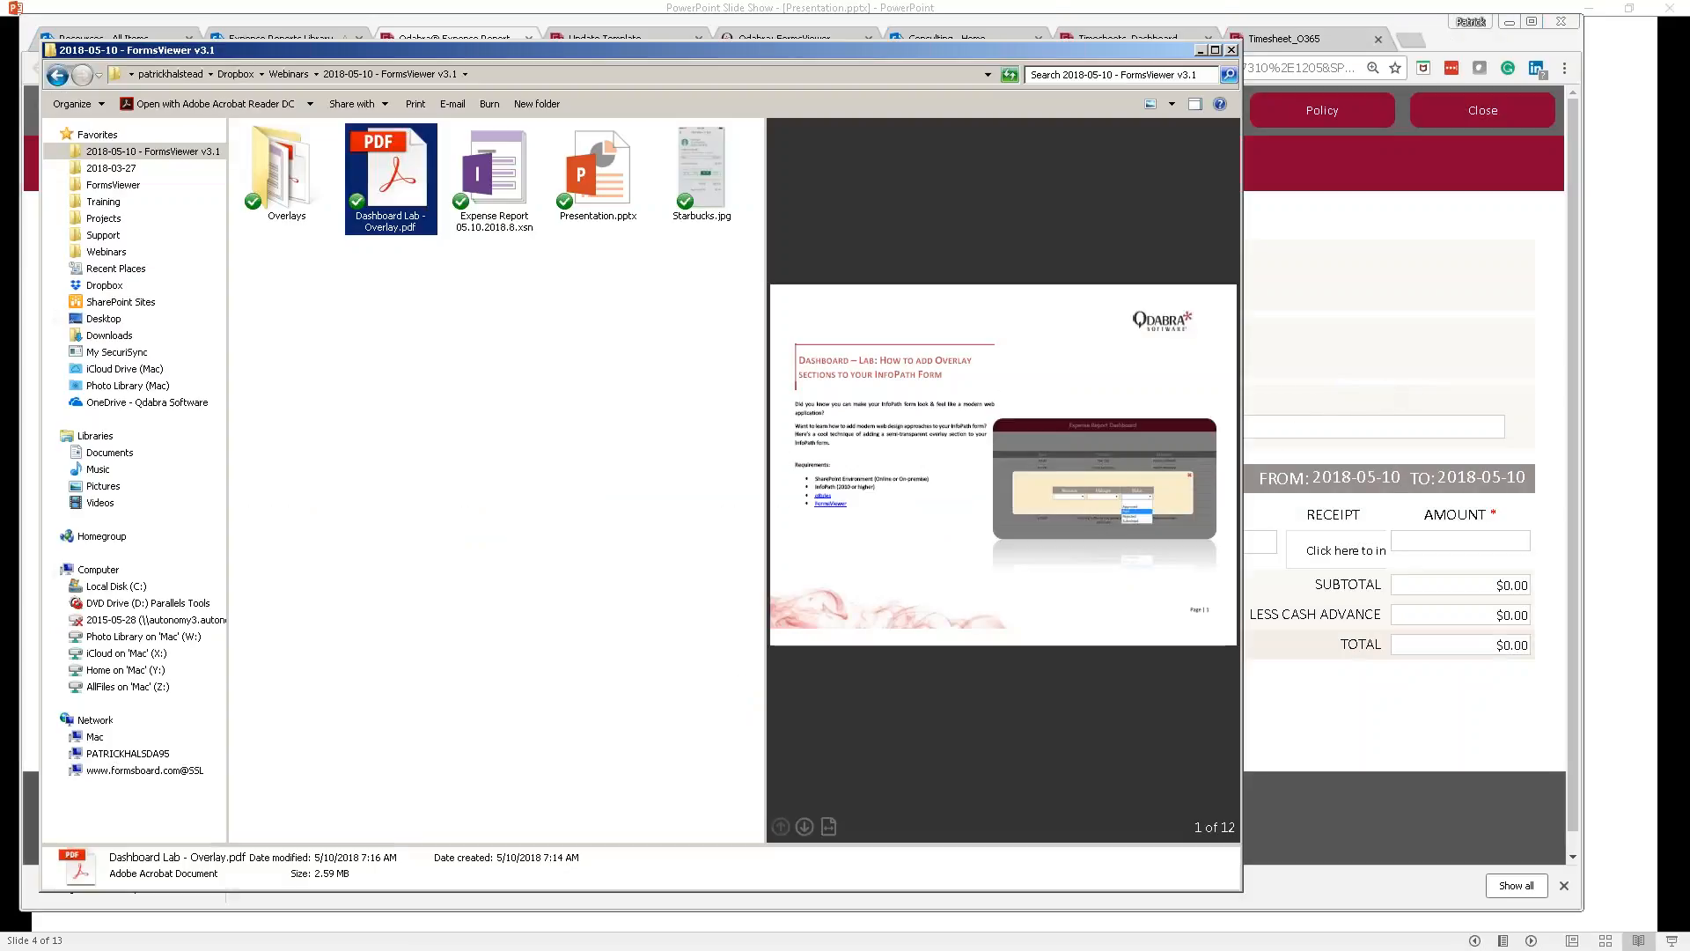
{"action": "left_click", "coordinate": [695, 209]}
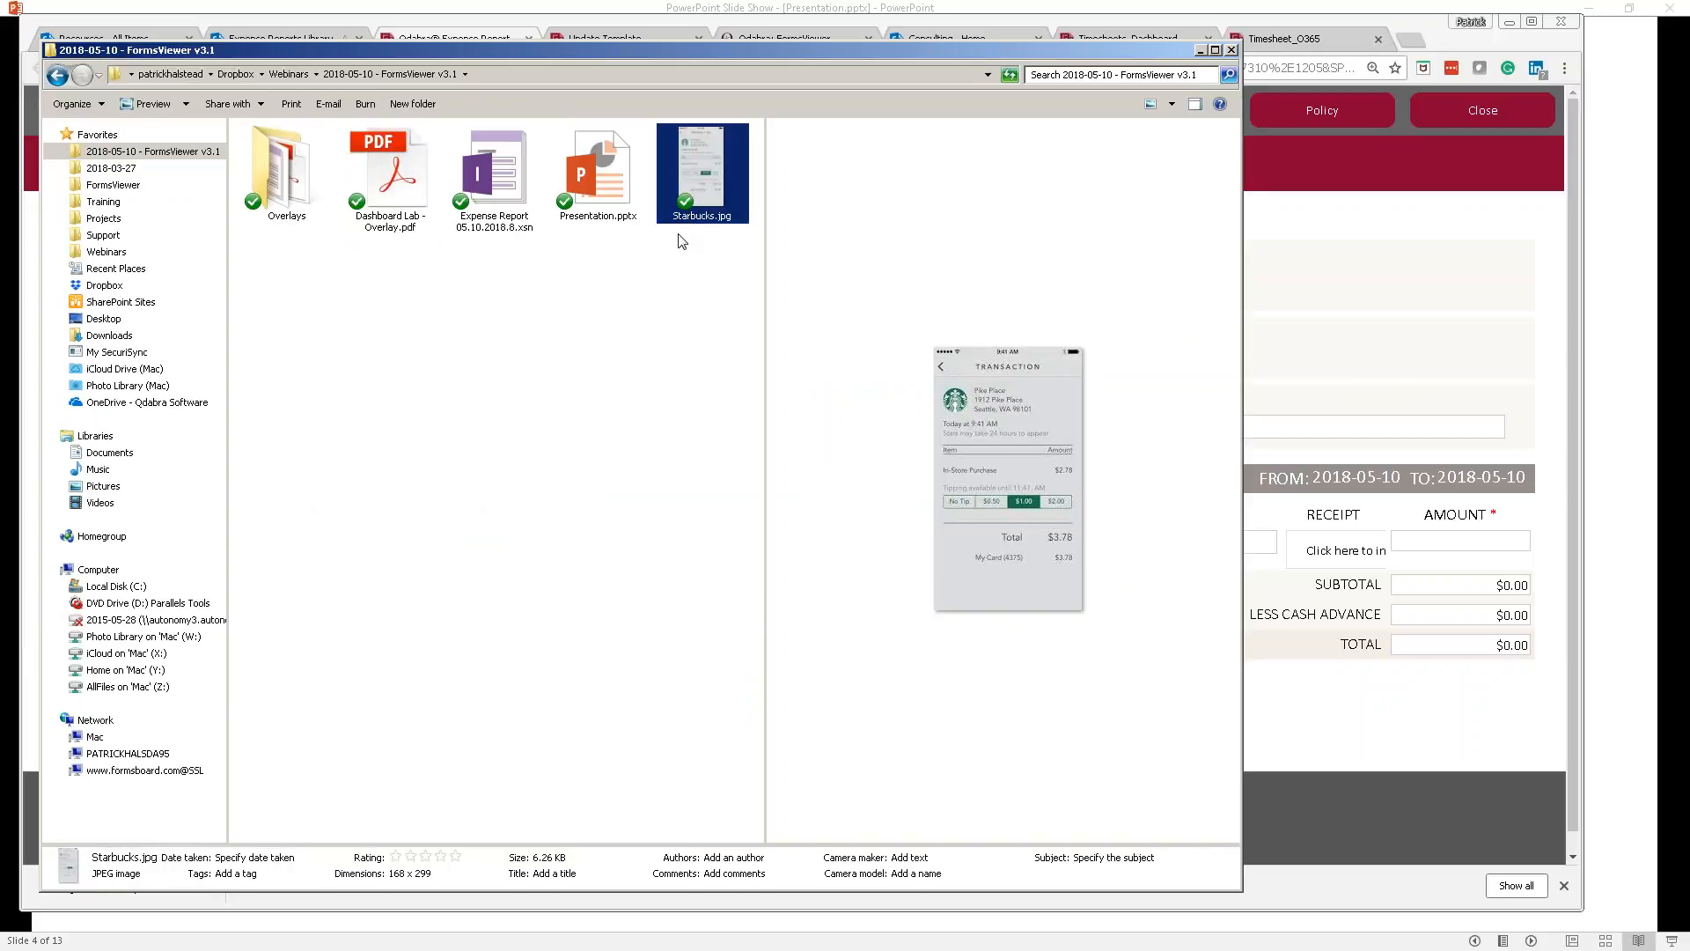
{"action": "key", "text": "Return"}
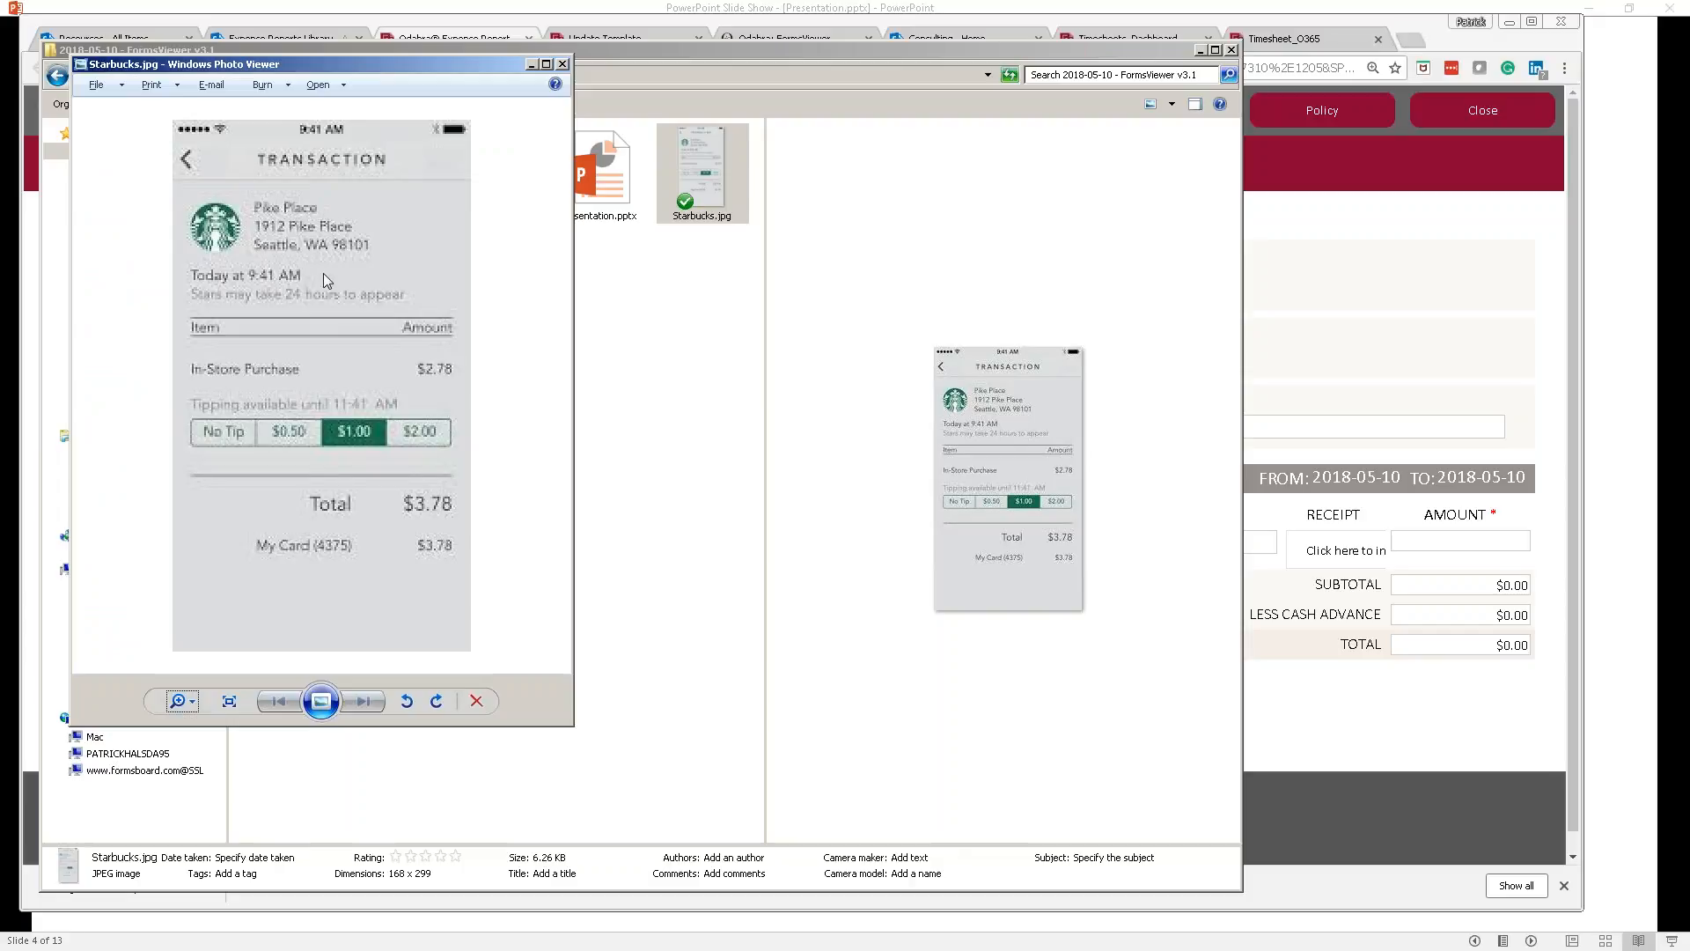
{"action": "left_click", "coordinate": [562, 64]}
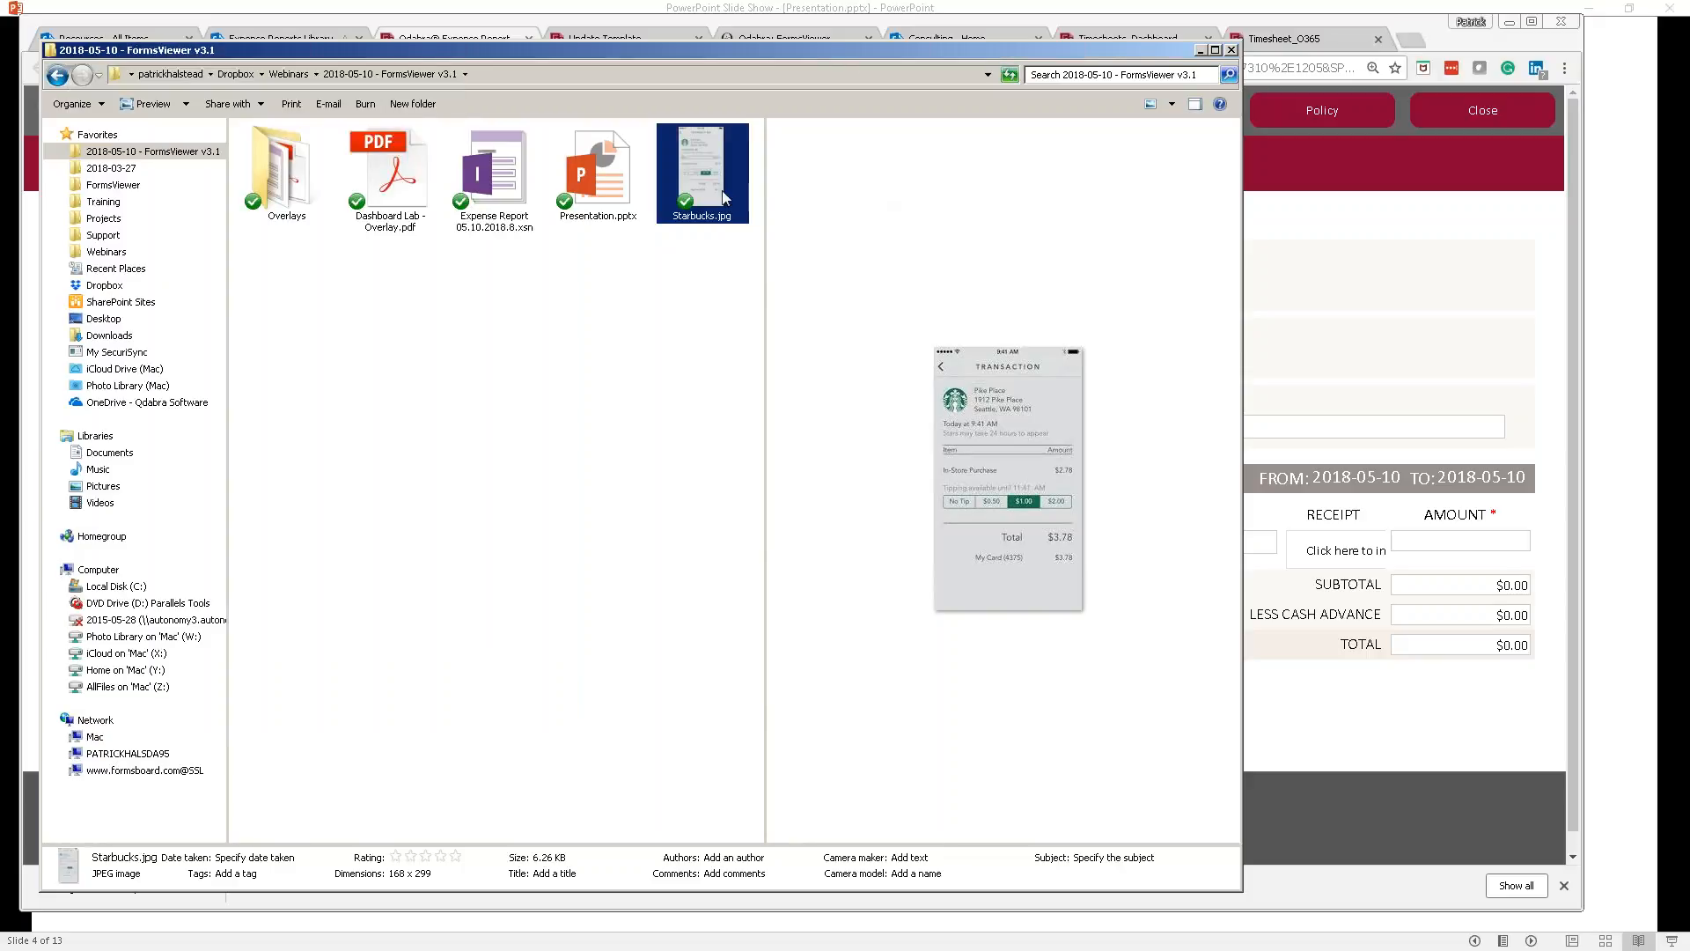
{"action": "left_click_drag", "start_coordinate": [1159, 305], "coordinate": [1338, 550]}
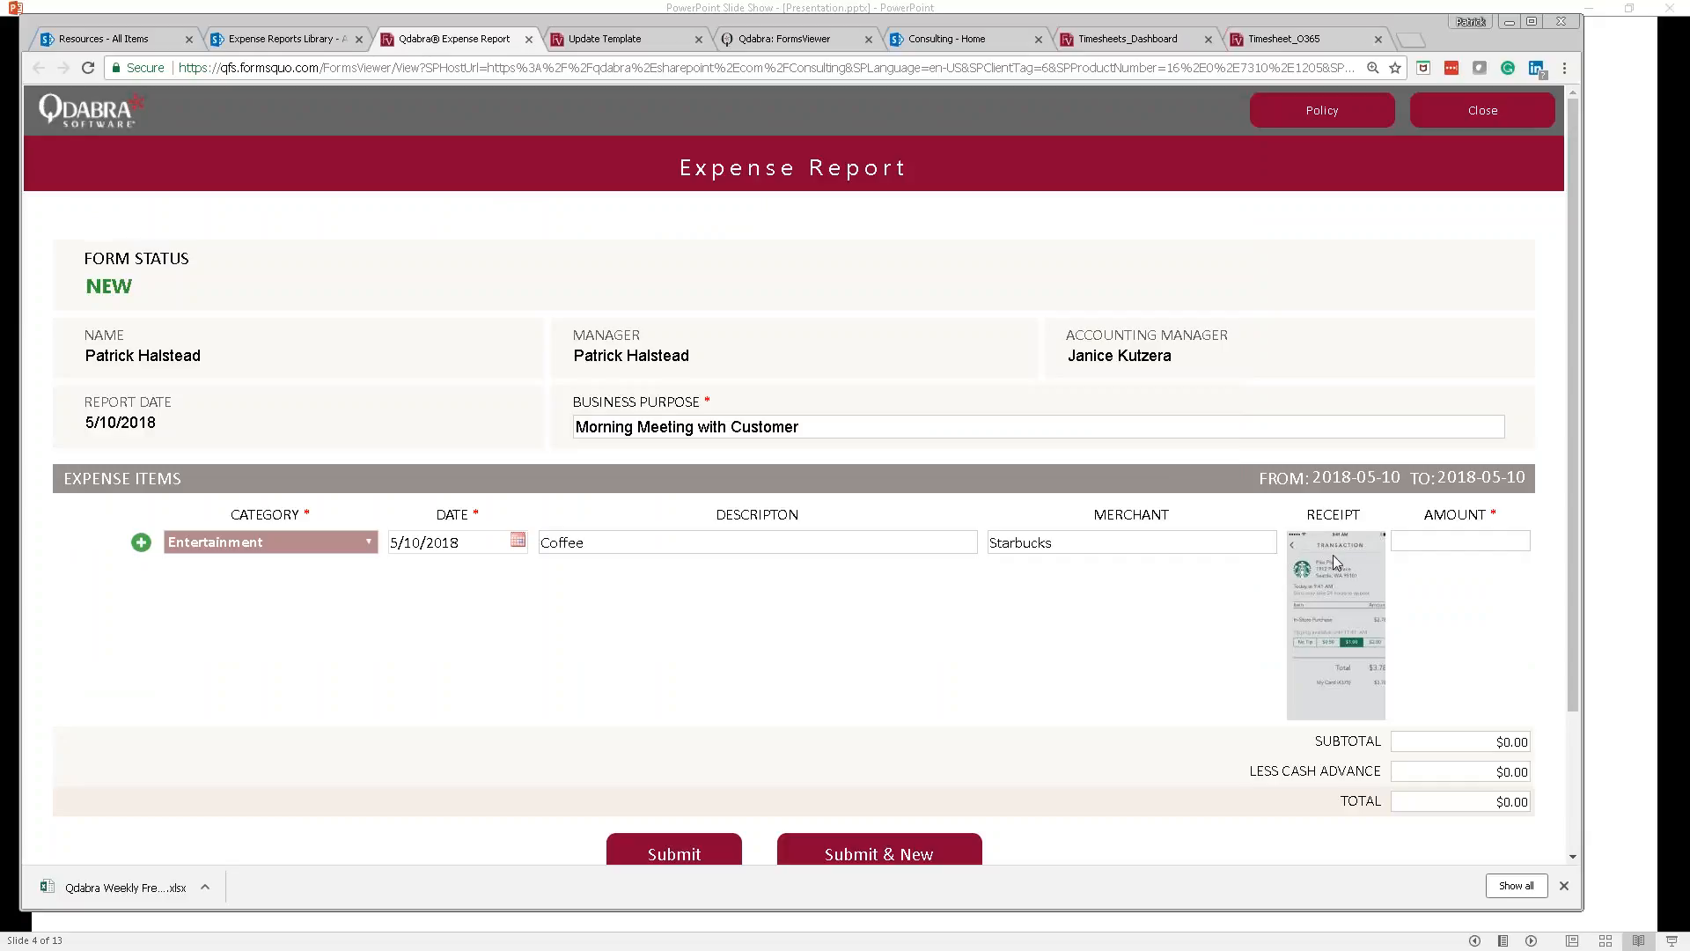
Step: Enter 3.78 as the expense amount so the totals update to $3.78
{"action": "left_click", "coordinate": [1444, 542]}
{"action": "key", "text": "Tab"}
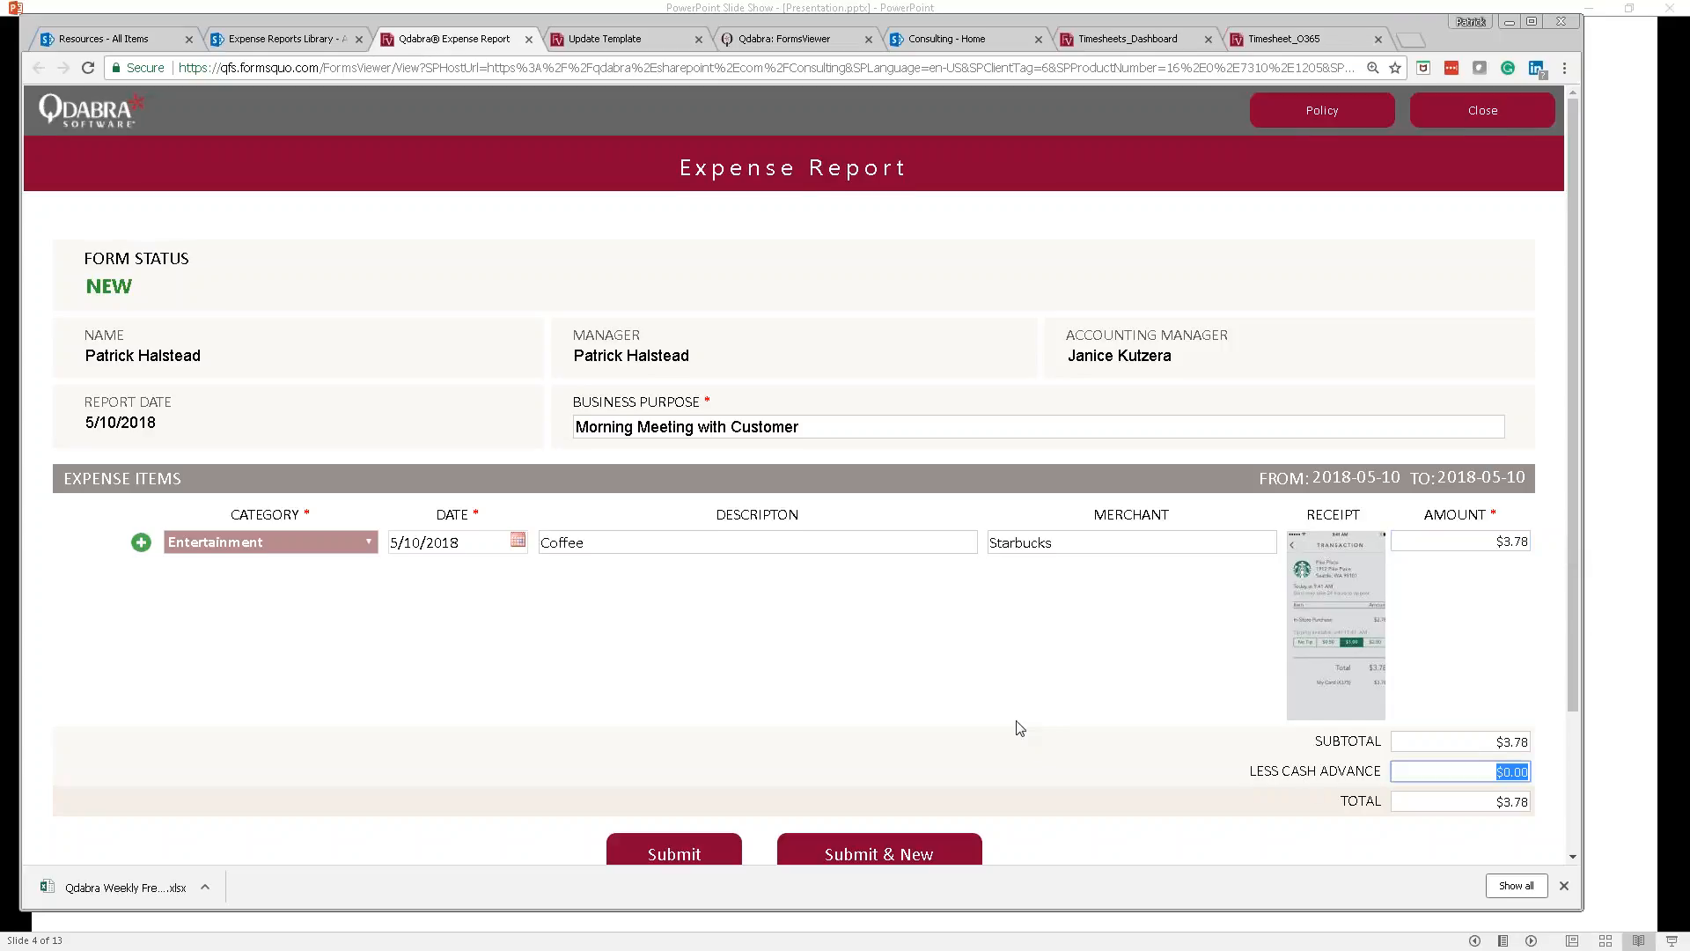
{"action": "scroll", "coordinate": [1017, 729], "scroll_direction": "down", "scroll_amount": 1}
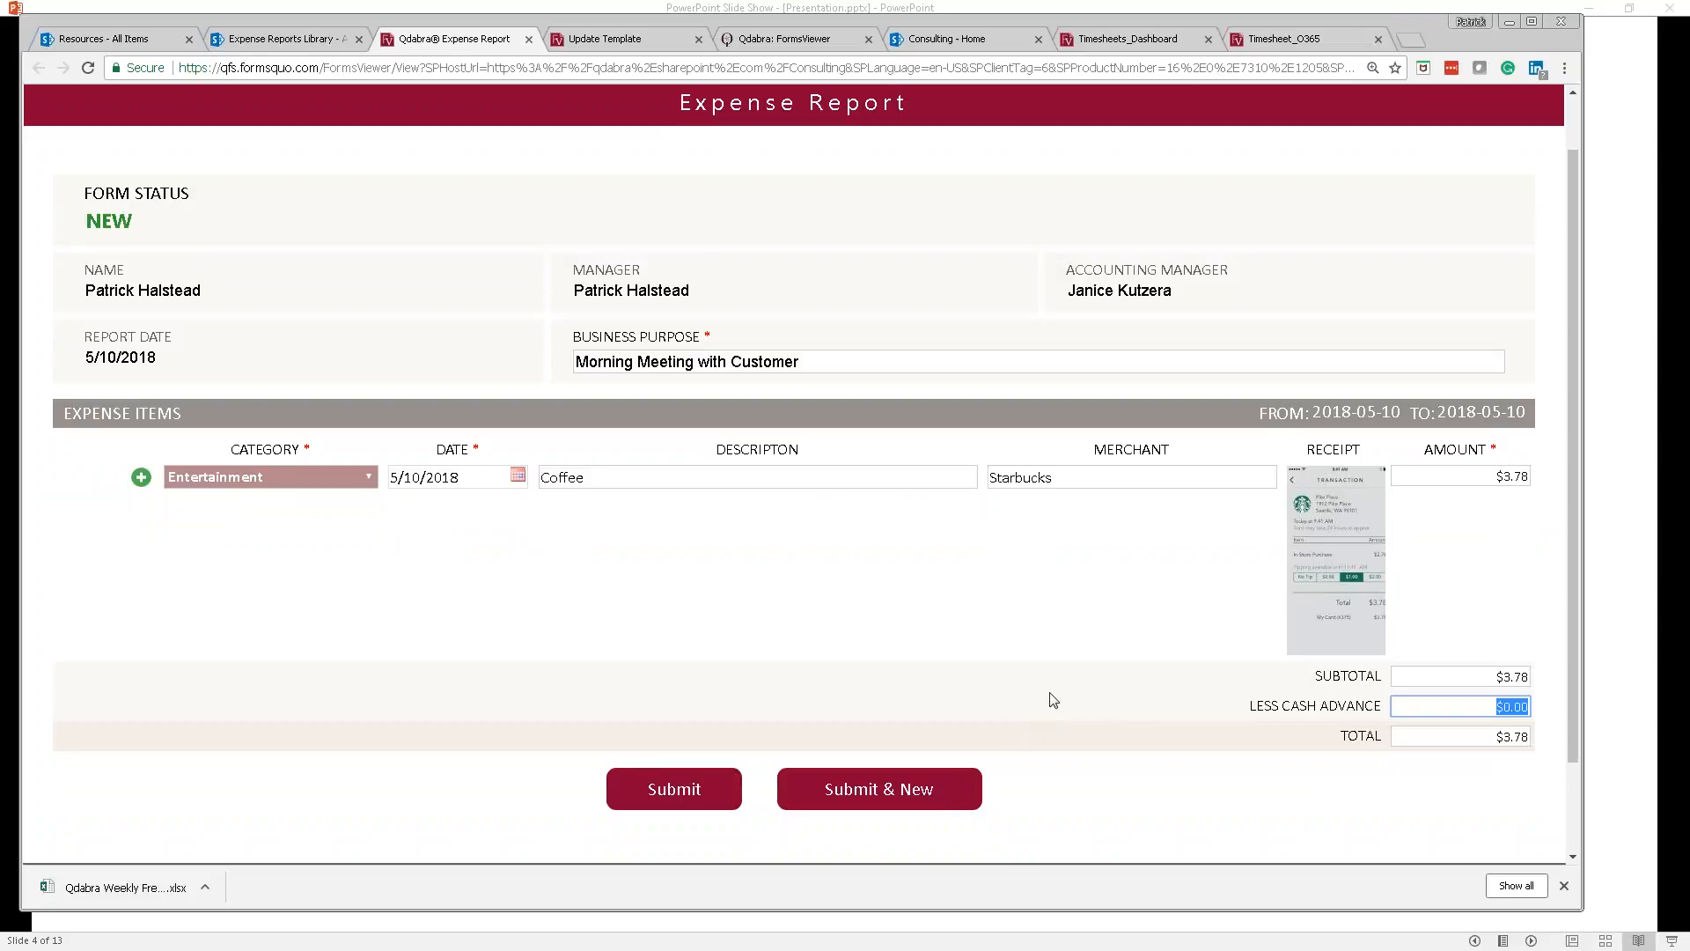
Step: Submit the report, decline the Warning prompt with No, then submit again
{"action": "left_click", "coordinate": [683, 792]}
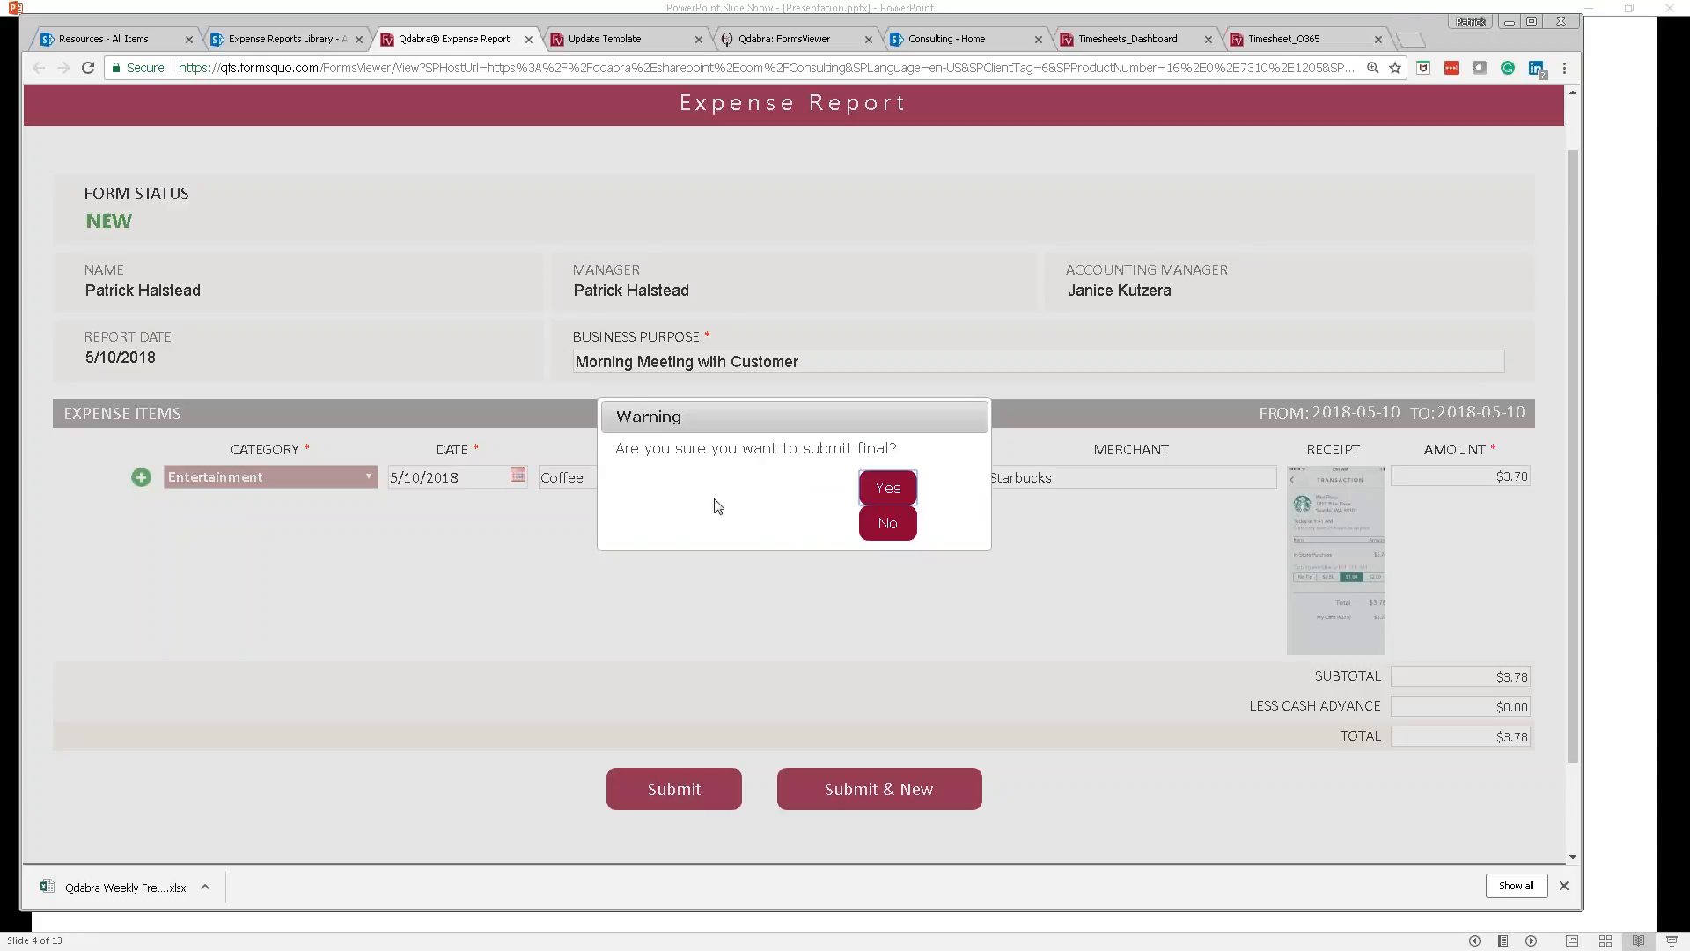
{"action": "left_click_drag", "start_coordinate": [684, 421], "coordinate": [618, 420]}
{"action": "left_click", "coordinate": [701, 420]}
{"action": "left_click", "coordinate": [891, 525]}
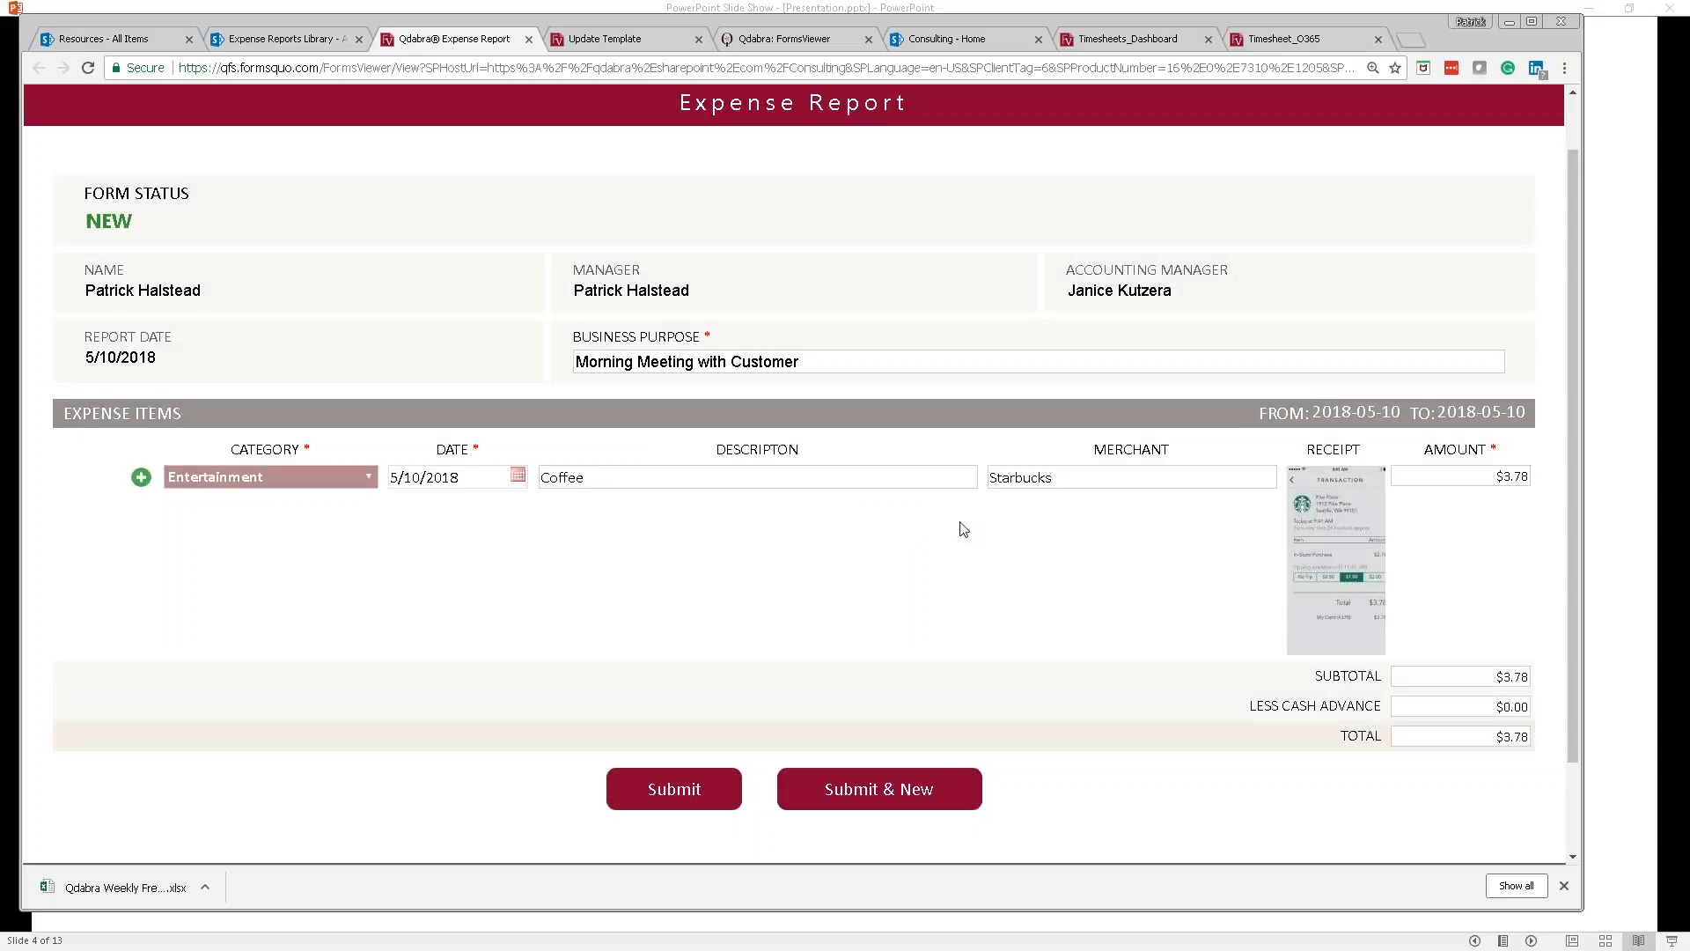
{"action": "left_click", "coordinate": [680, 794]}
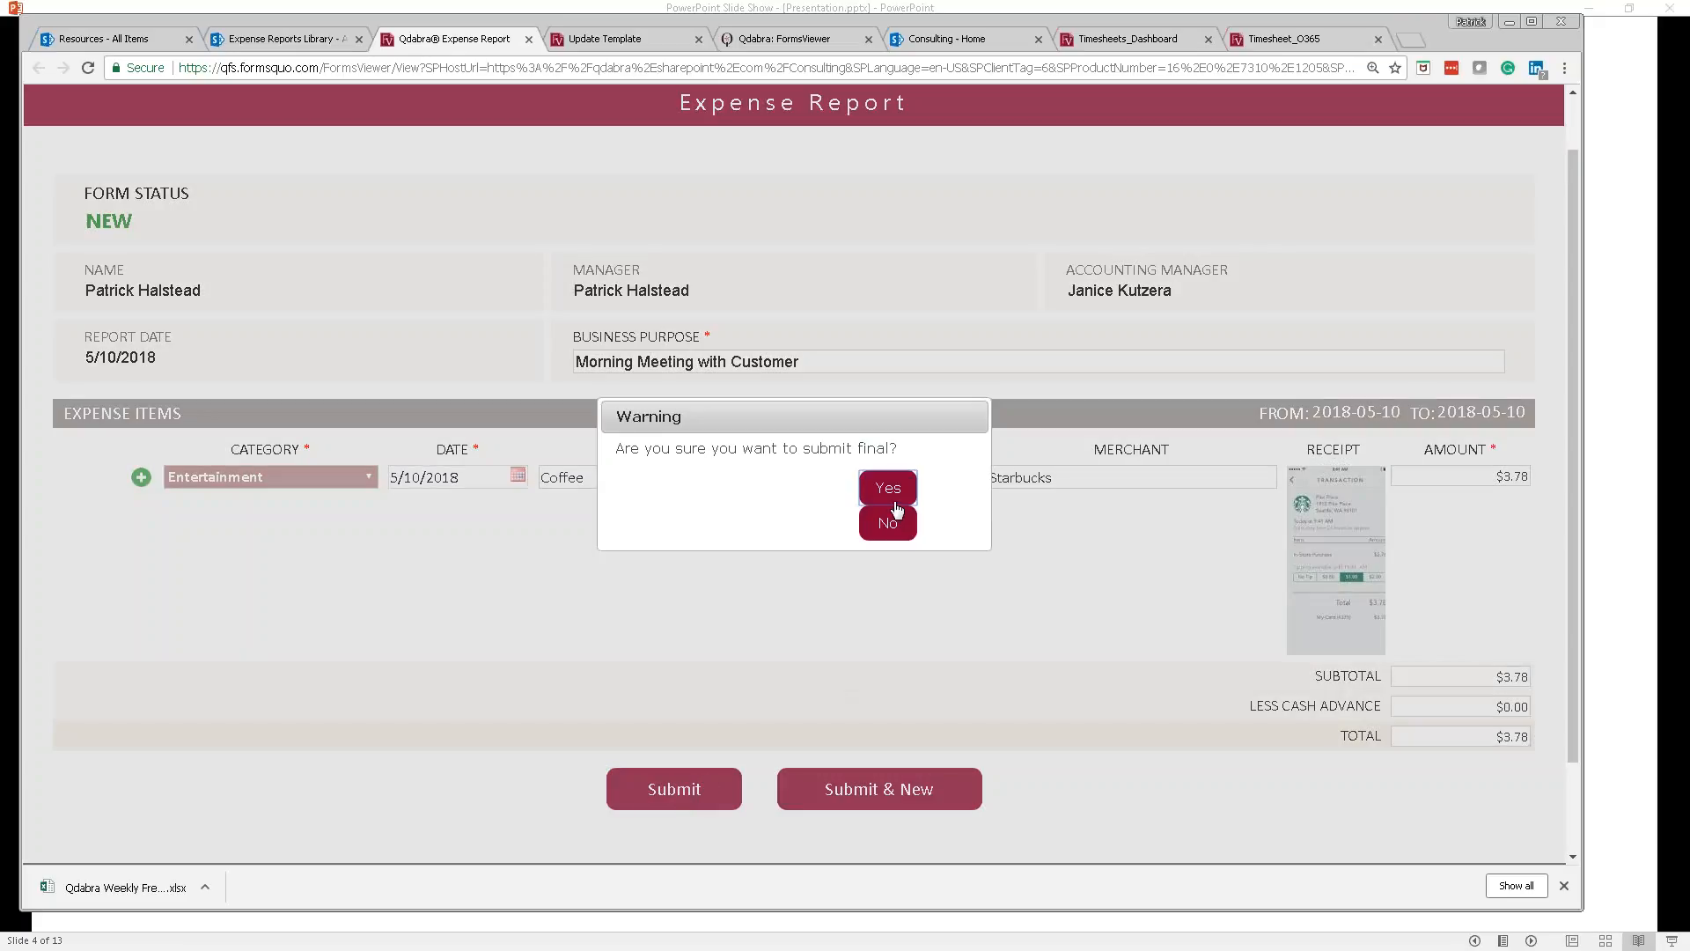
Step: Confirm the final submission with Yes and advance the slide show to the Default Dialog – Before slide
{"action": "left_click", "coordinate": [890, 489]}
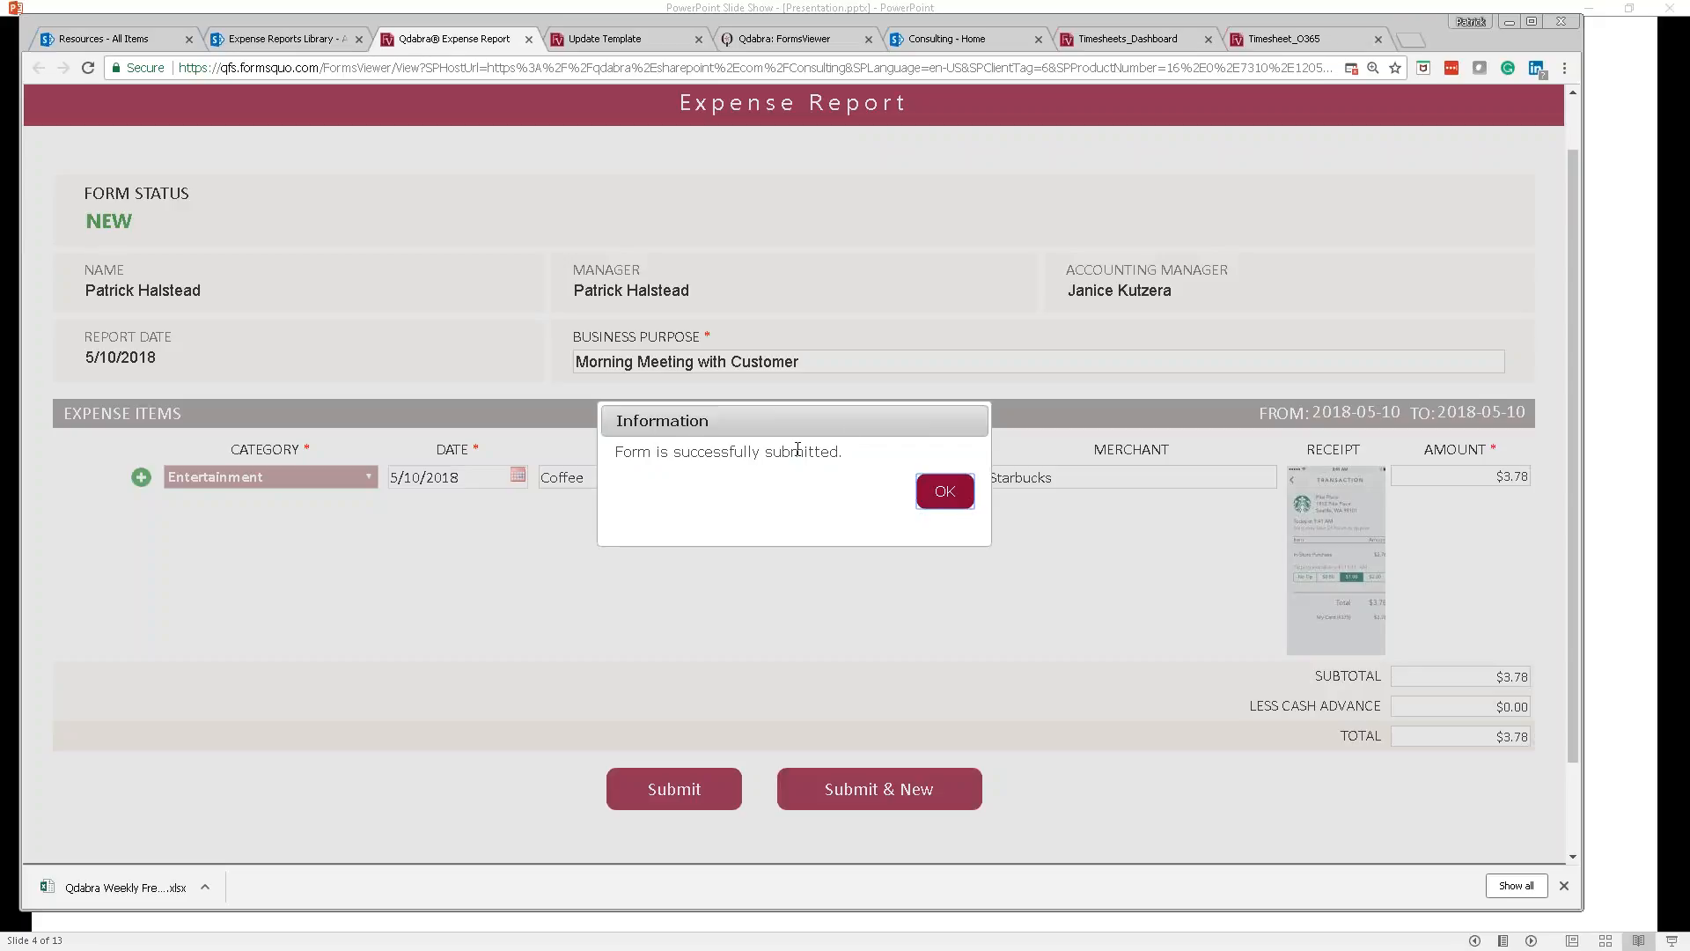
{"action": "key", "text": "alt+Tab"}
{"action": "key", "text": "Right"}
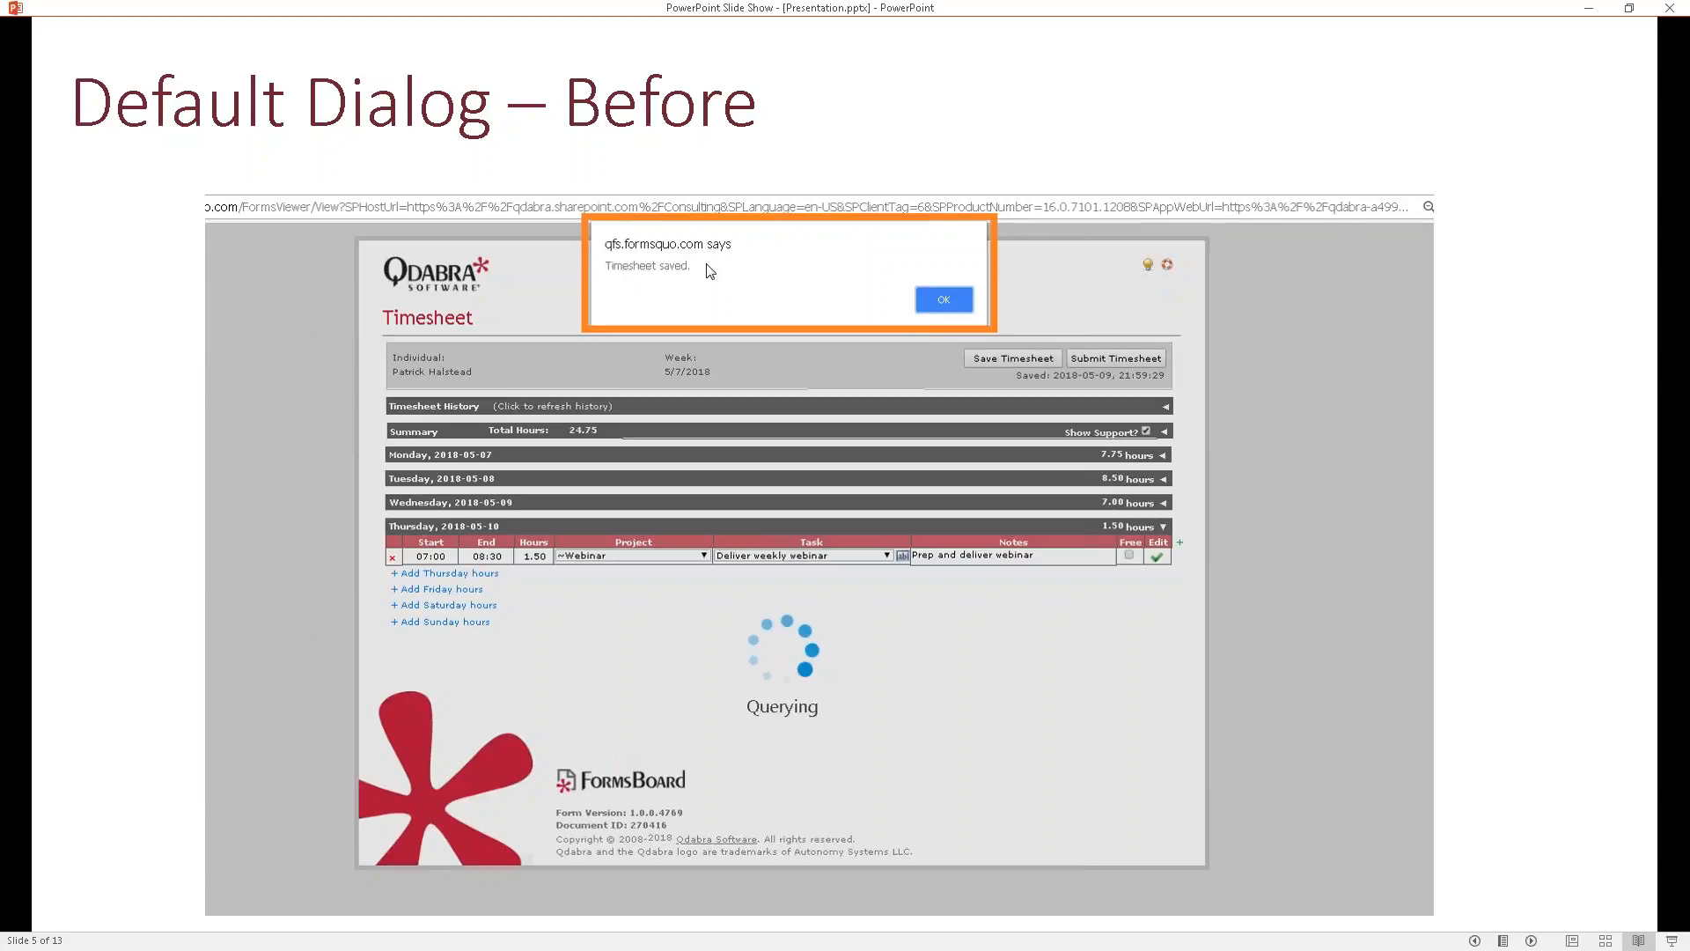
Step: Back in the form, acknowledge the Information success message with OK
{"action": "key", "text": "alt+Tab"}
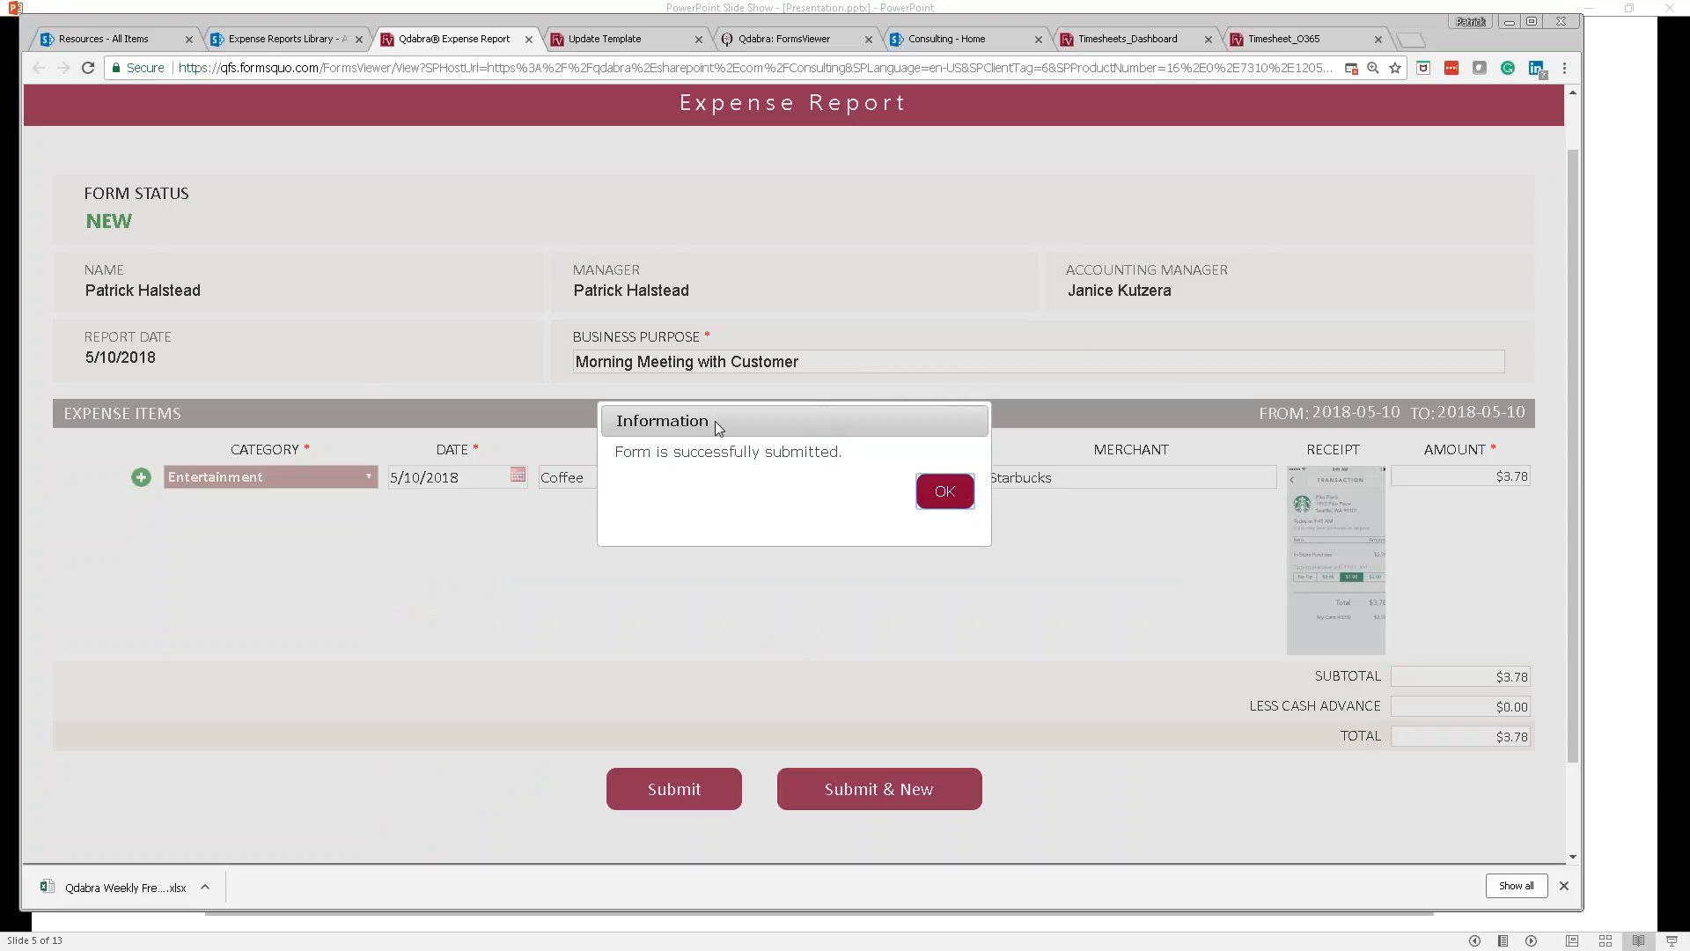
{"action": "left_click_drag", "start_coordinate": [711, 421], "coordinate": [616, 421]}
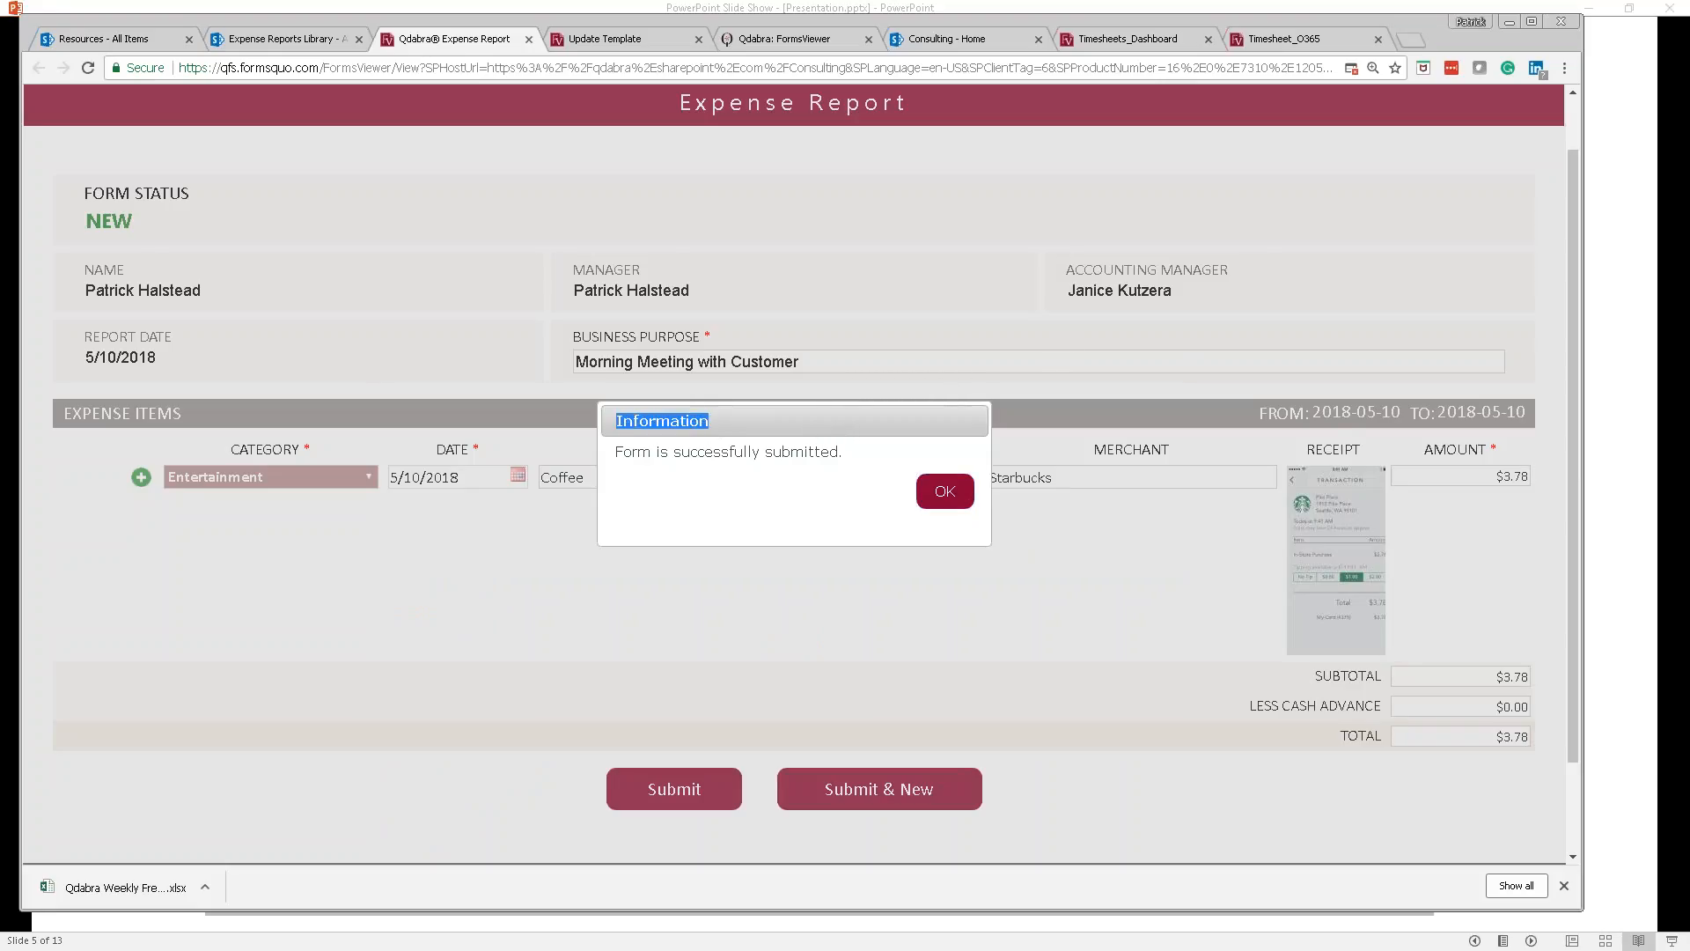
{"action": "left_click", "coordinate": [945, 499]}
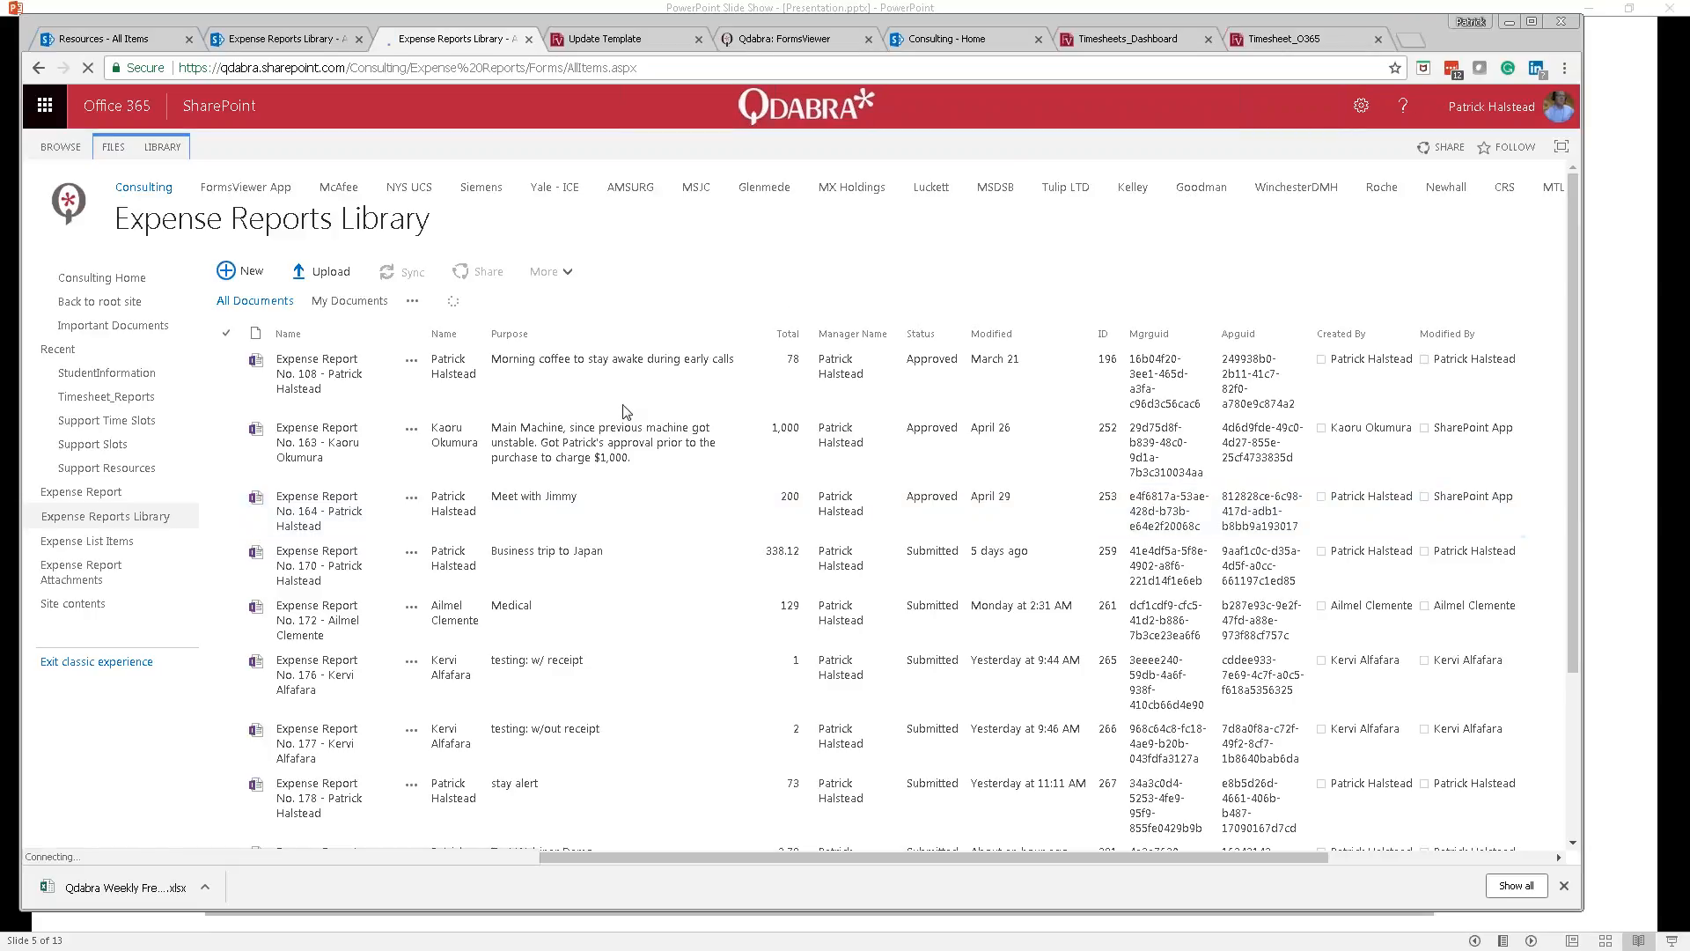
Step: Scroll the Expense Reports Library to find the Morning Meeting with Customer report marked Submitted
{"action": "scroll", "coordinate": [626, 411], "scroll_direction": "down", "scroll_amount": 3}
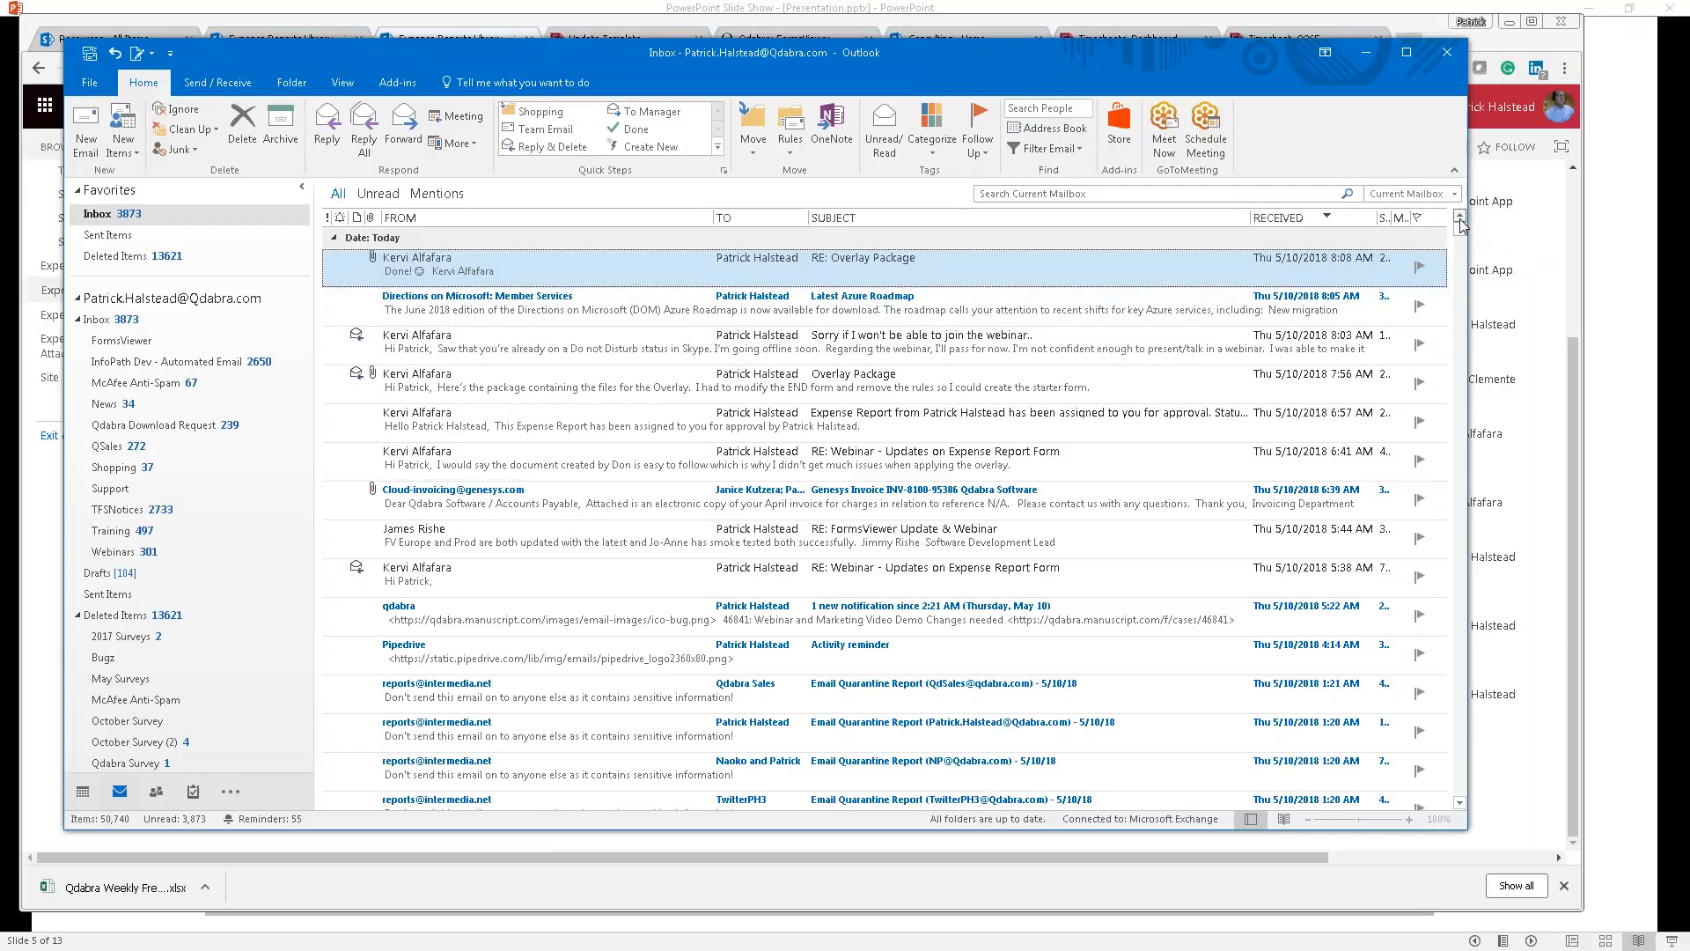
Step: Open the approval email and follow its 'Expense Report No. 193' PDF link
{"action": "double_click", "coordinate": [412, 258]}
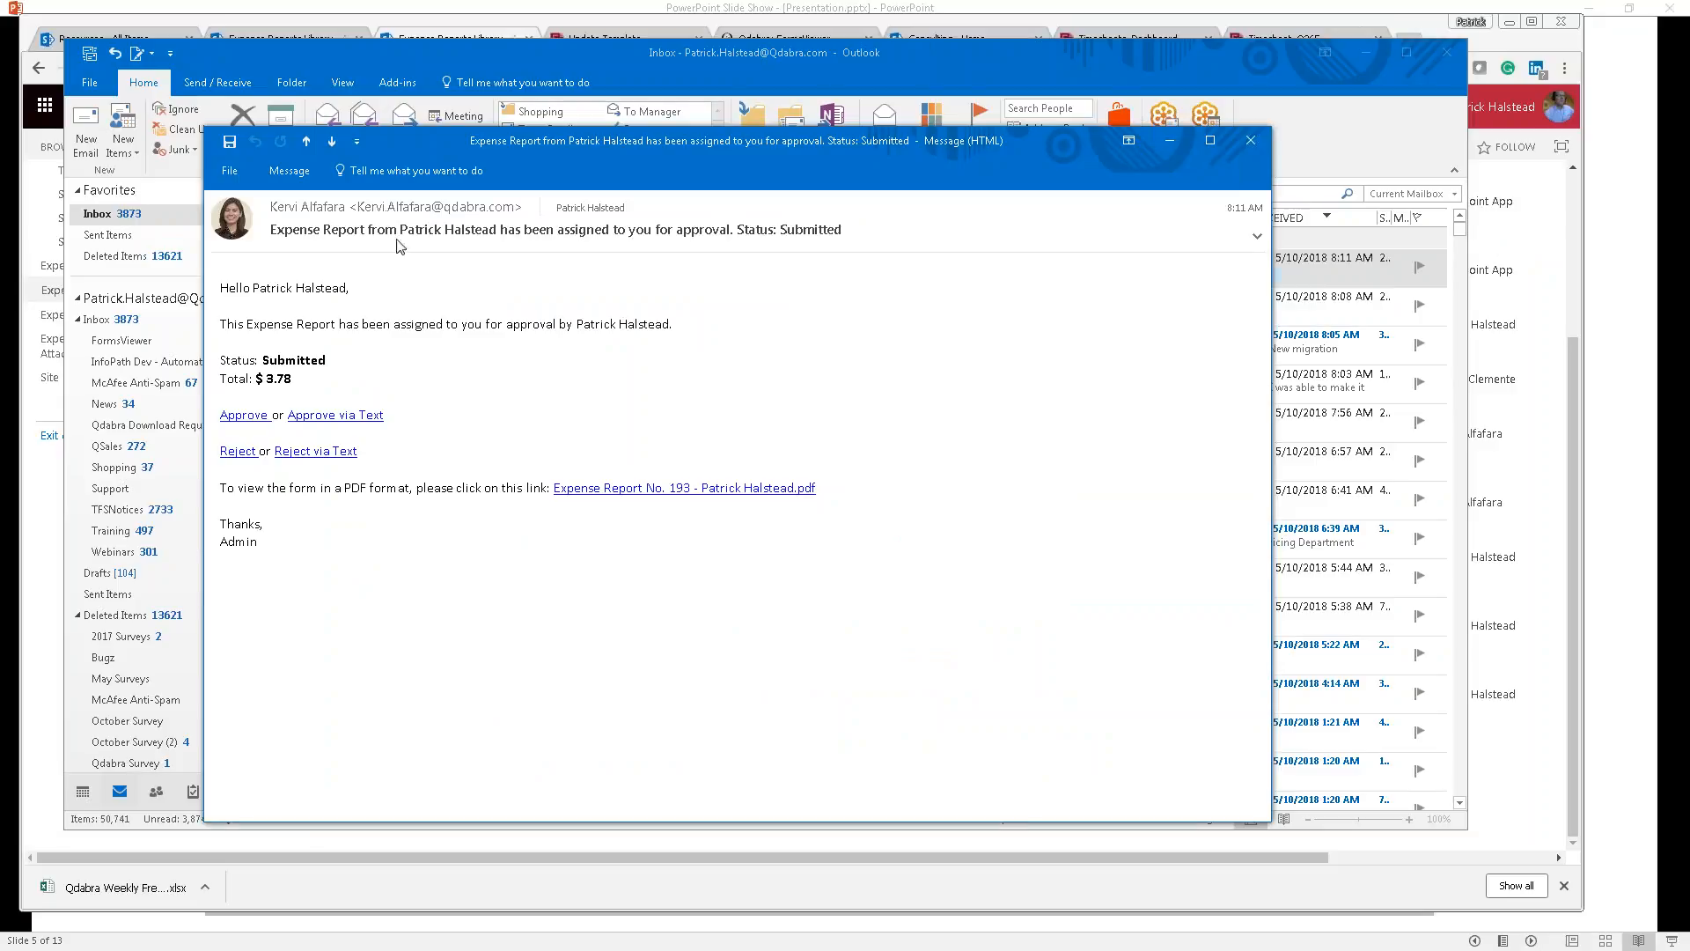
{"action": "mouse_move", "coordinate": [338, 212]}
{"action": "mouse_move", "coordinate": [406, 212]}
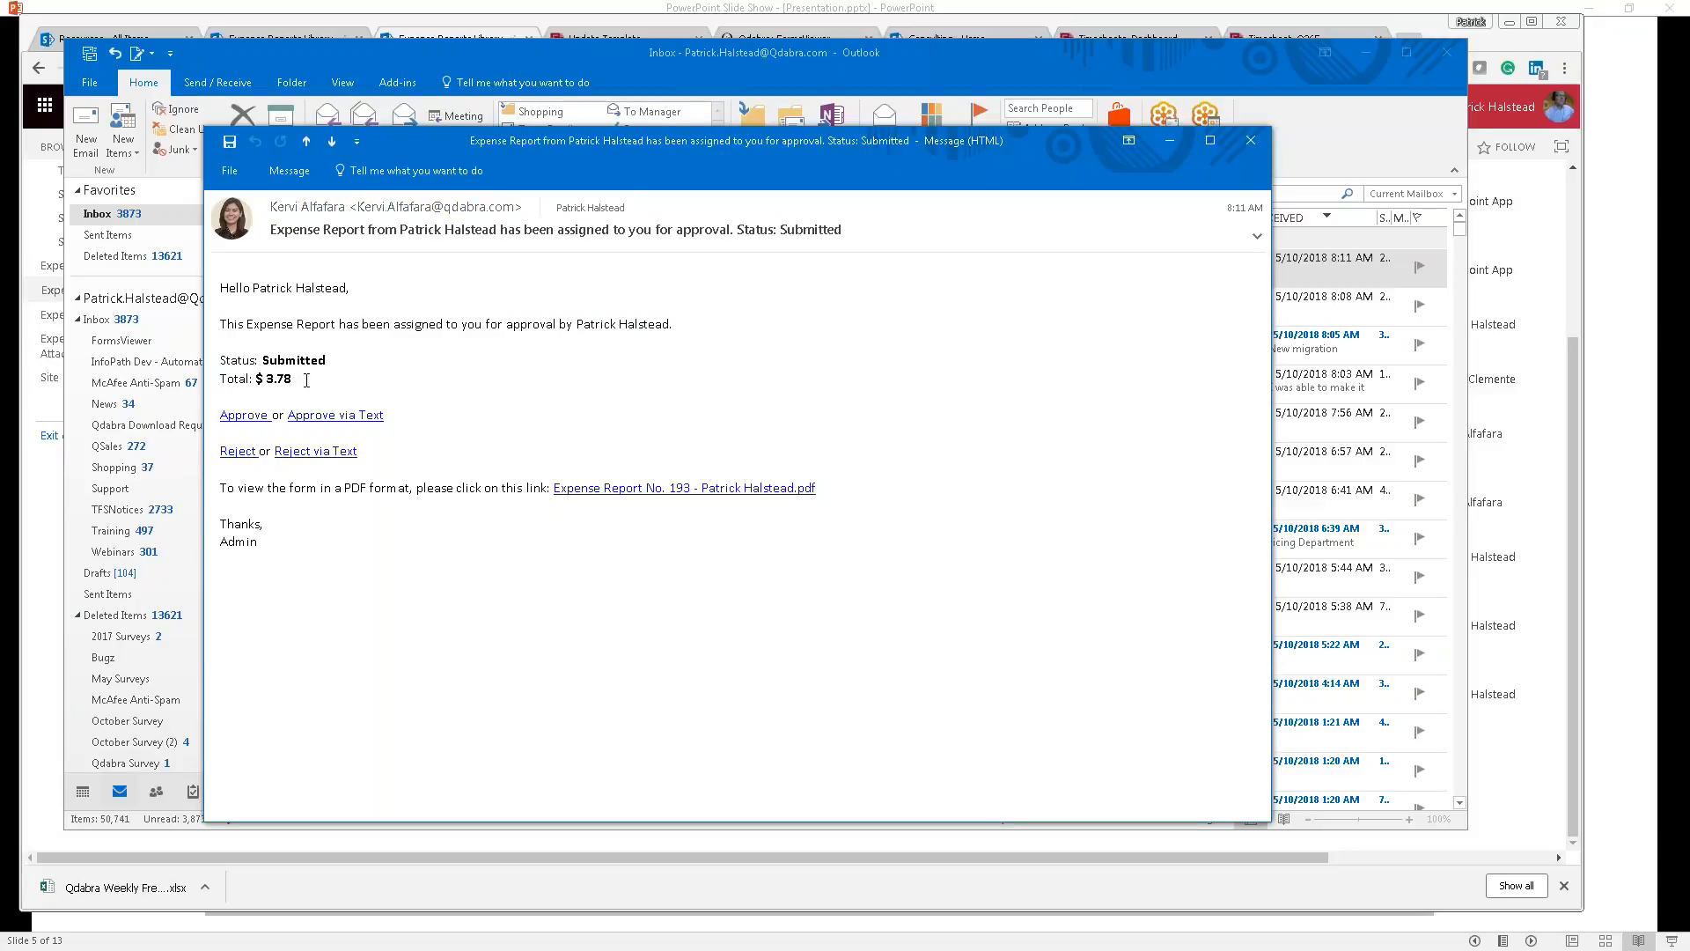
{"action": "left_click", "coordinate": [604, 498]}
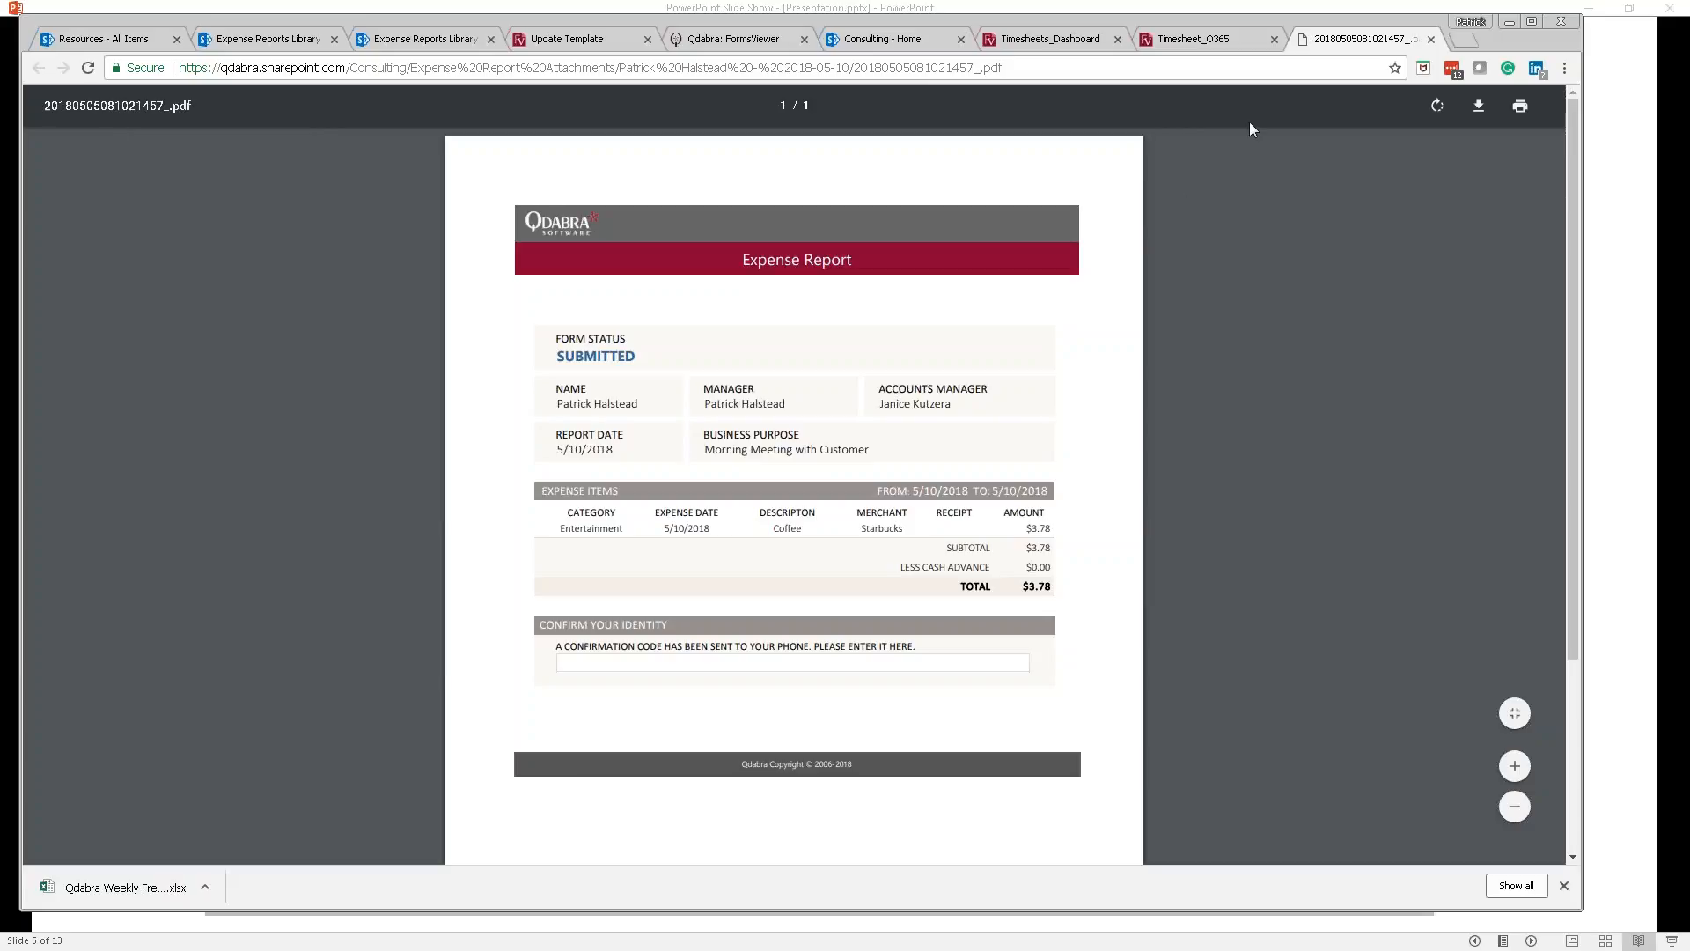
Step: Close the report PDF and open the expense report through the email's Approve link
{"action": "left_click", "coordinate": [1430, 38]}
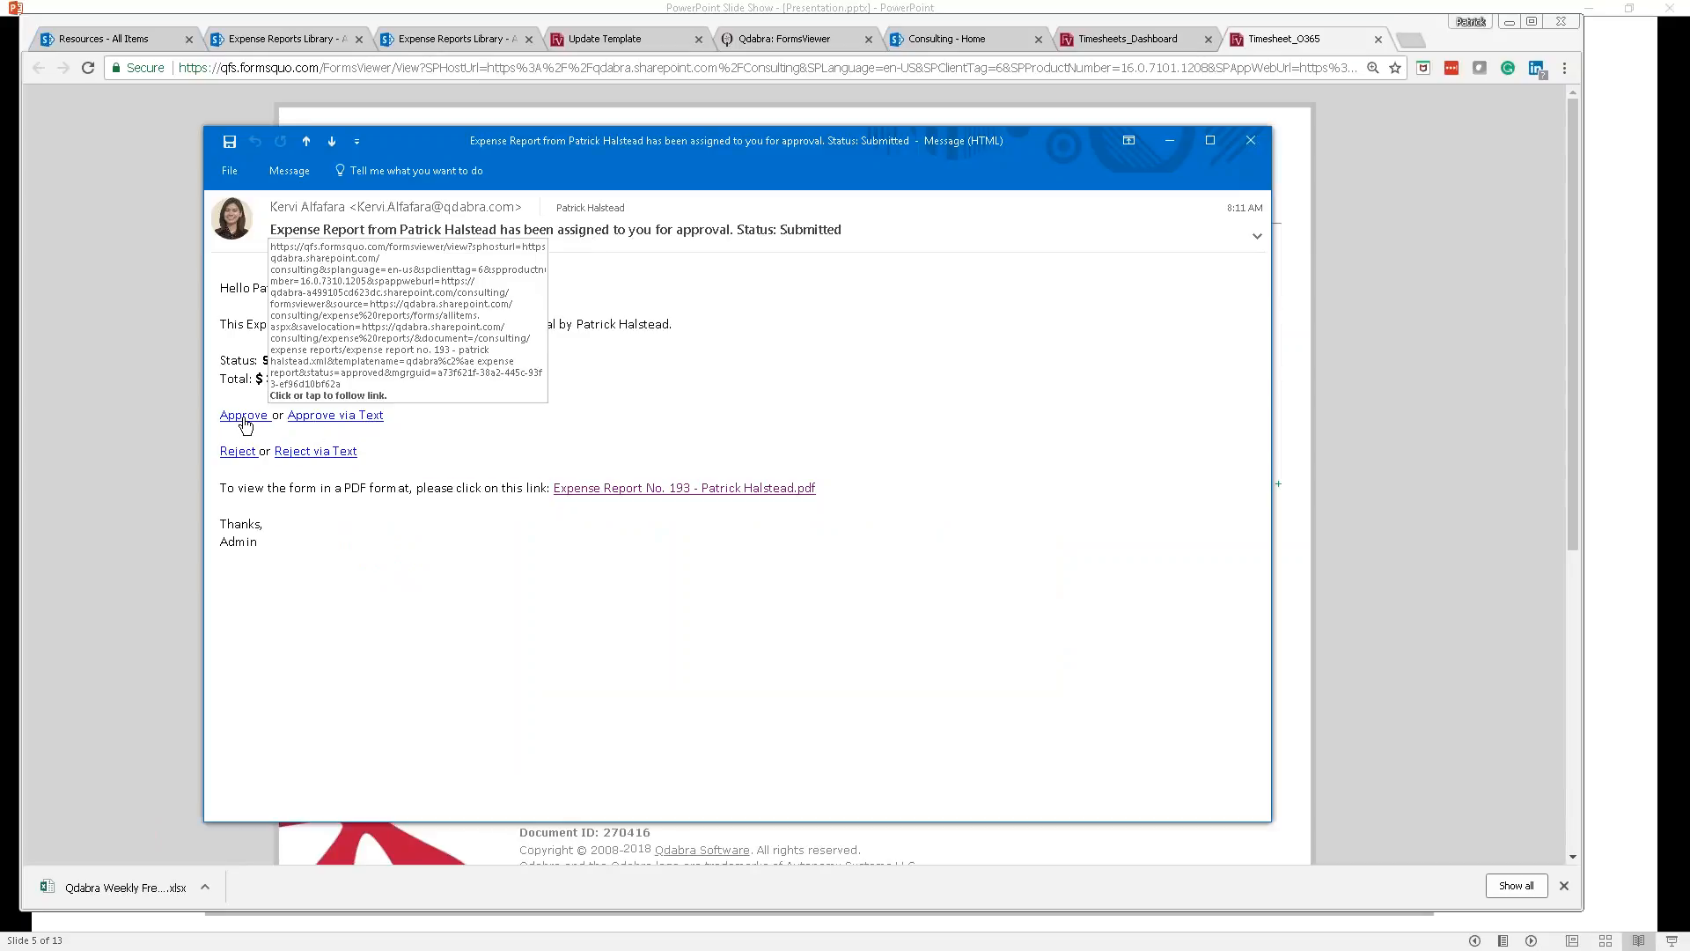
{"action": "left_click", "coordinate": [316, 419]}
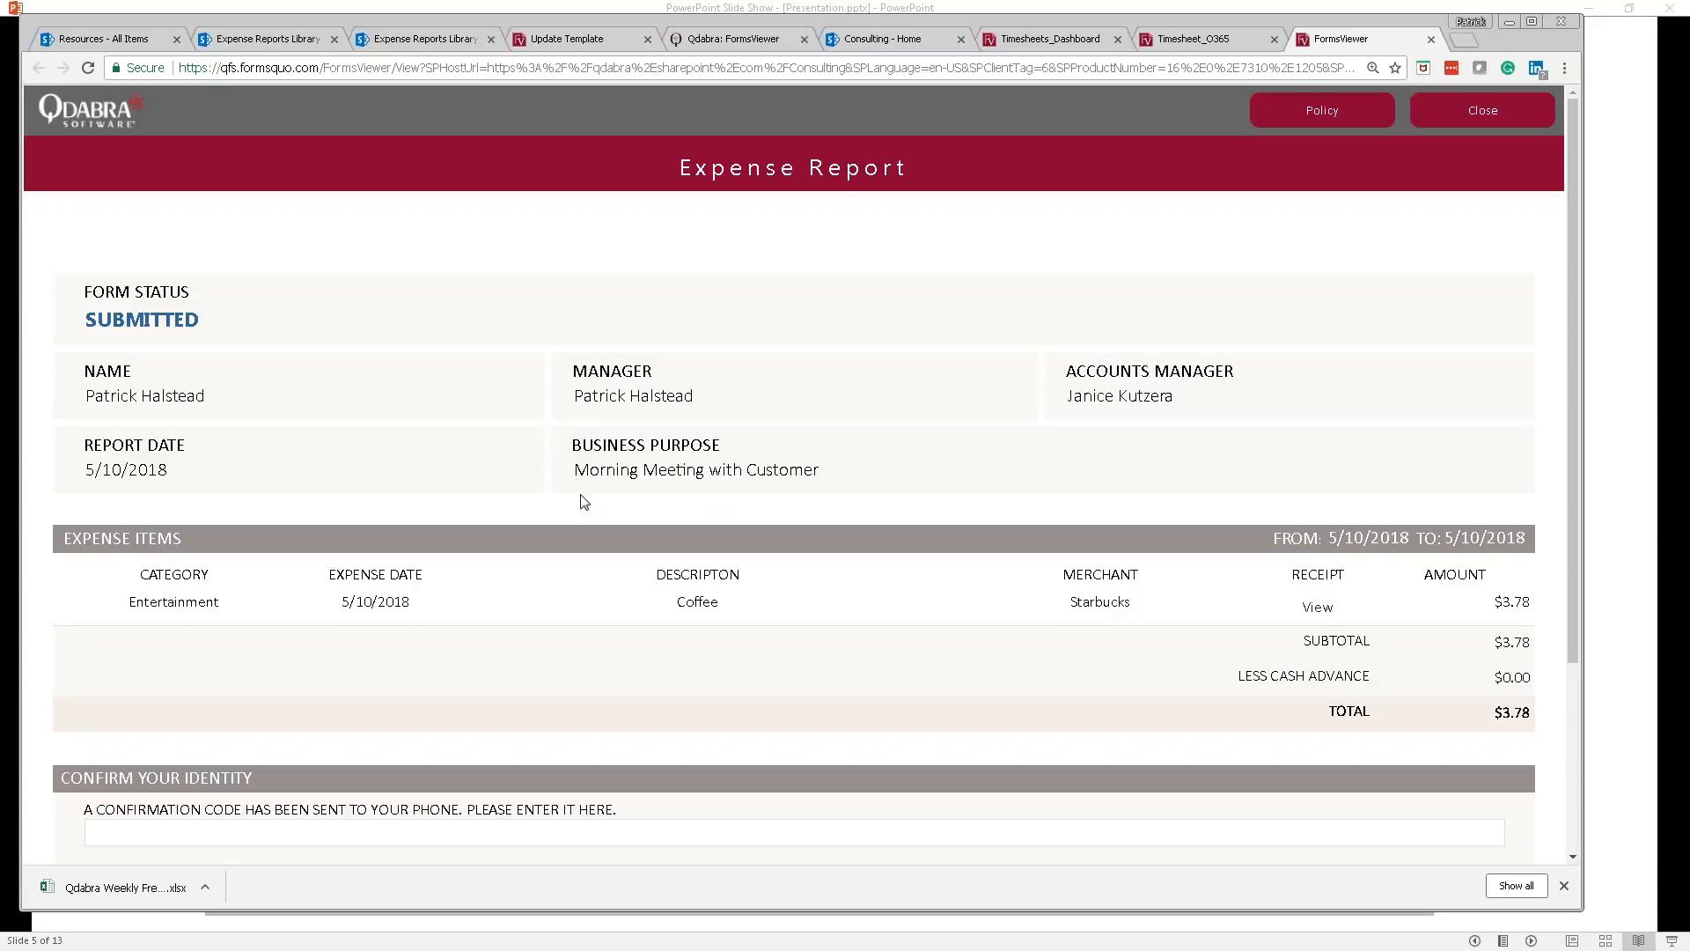
Step: Click into the identity confirmation code field, then view the Coffee expense's Starbucks receipt
{"action": "scroll", "coordinate": [581, 497], "scroll_direction": "down", "scroll_amount": 1}
{"action": "scroll", "coordinate": [579, 501], "scroll_direction": "down", "scroll_amount": 2}
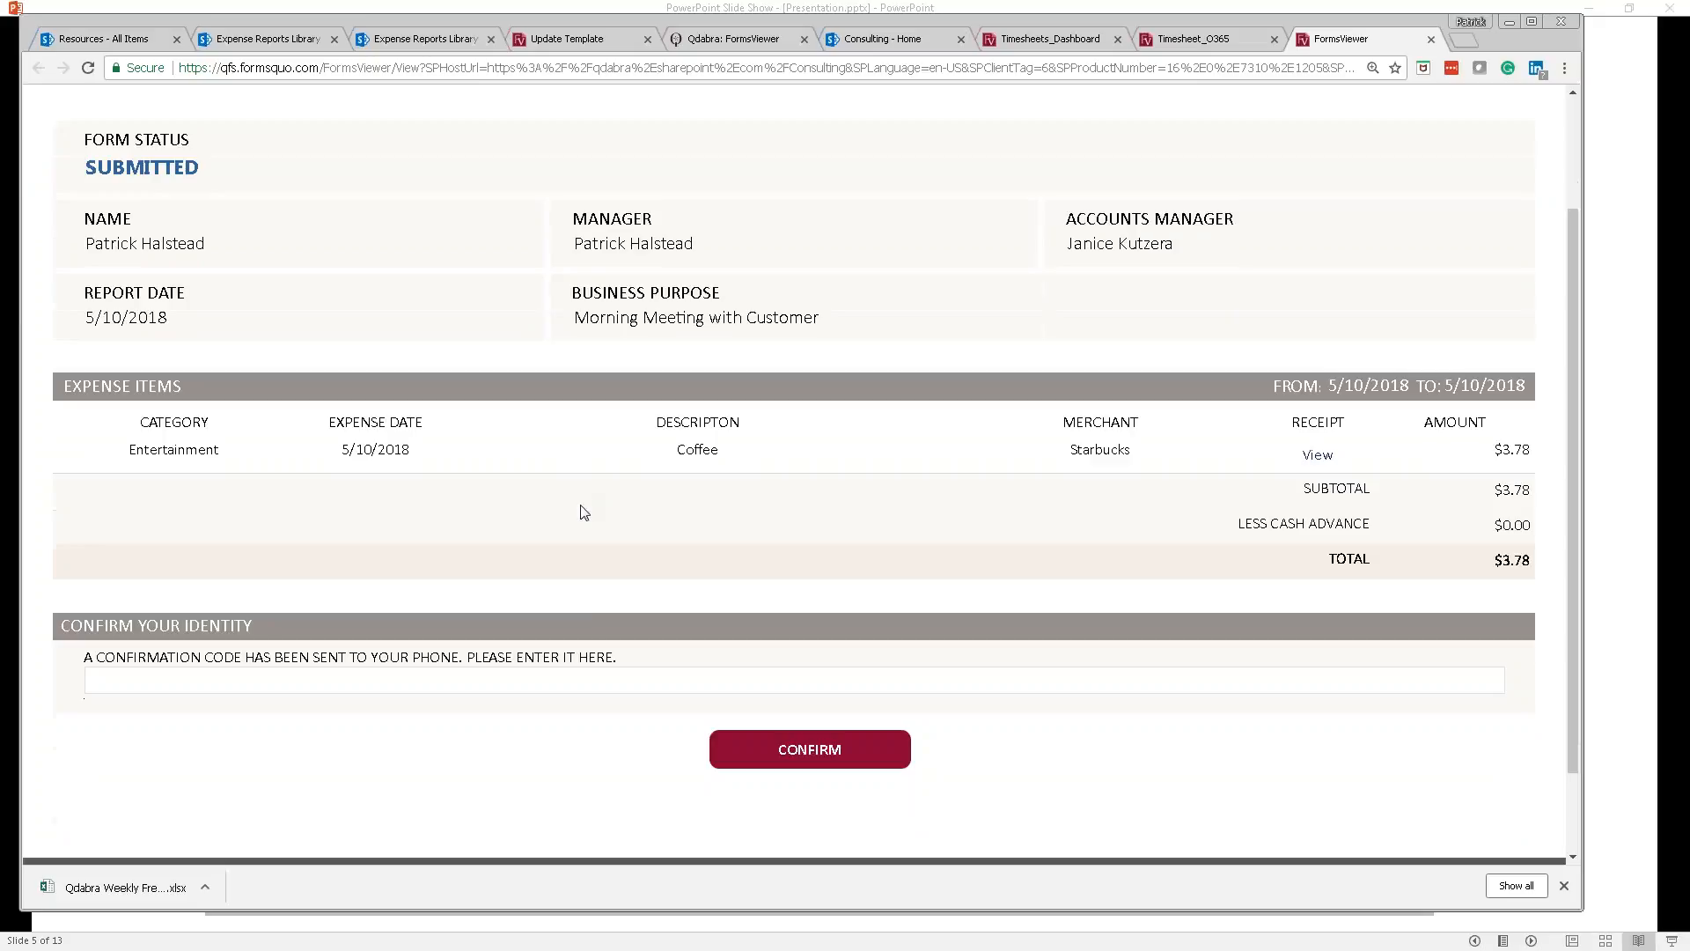
{"action": "left_click", "coordinate": [584, 681]}
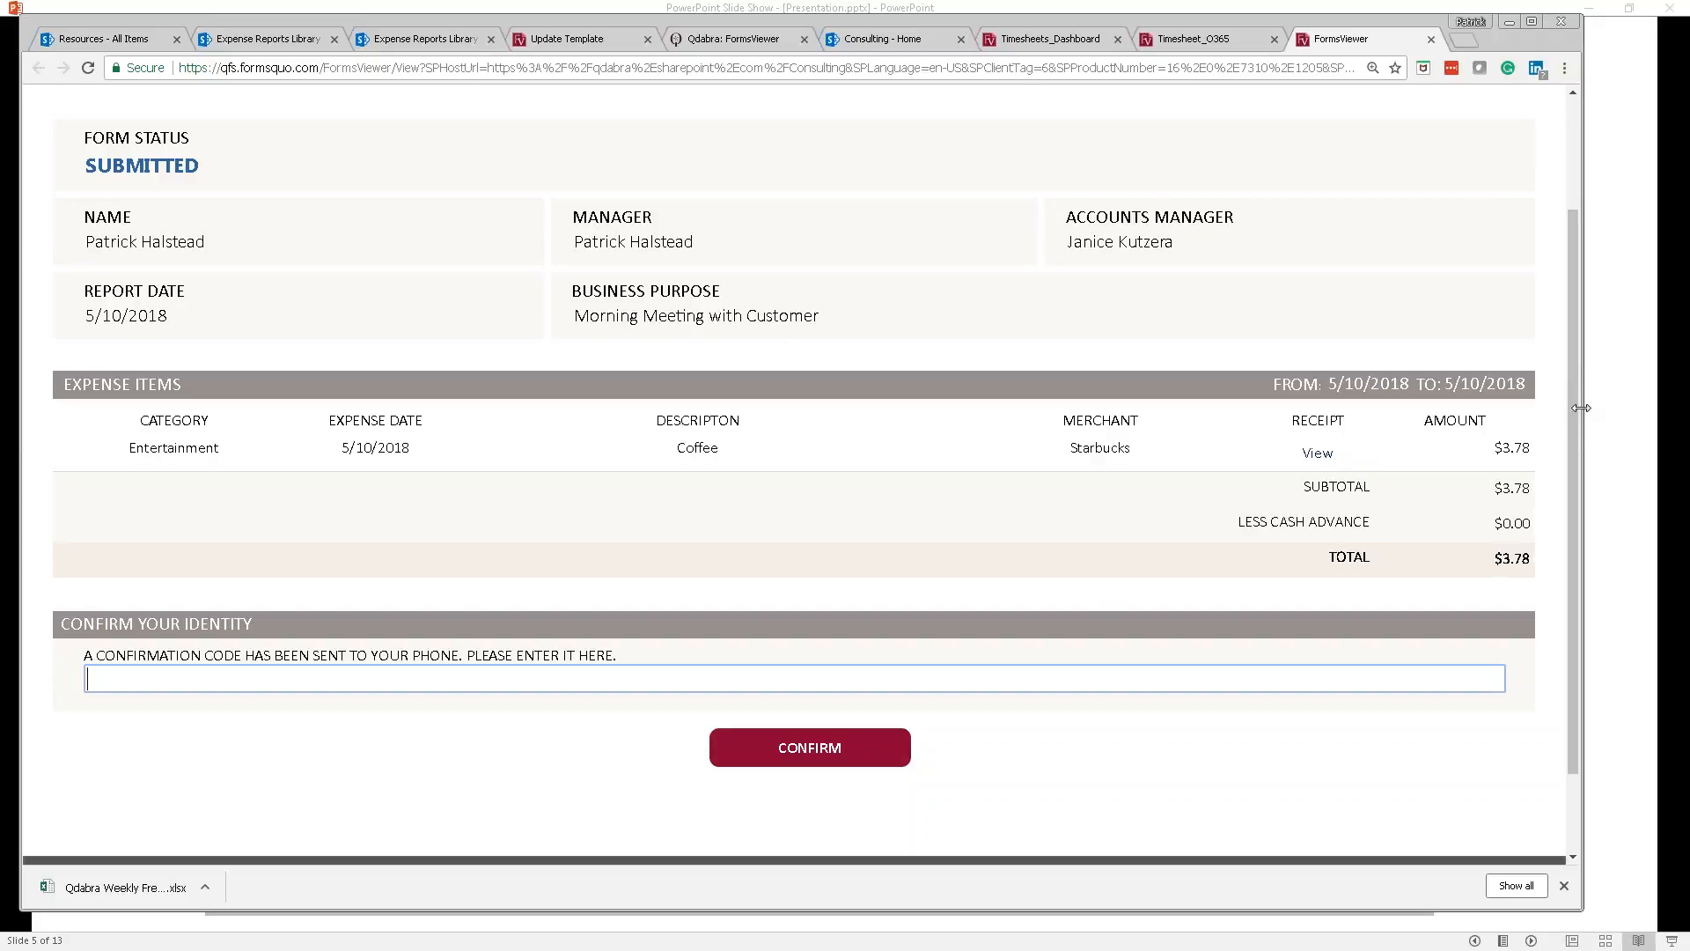
{"action": "scroll", "coordinate": [1576, 419], "scroll_direction": "up", "scroll_amount": 1}
{"action": "left_click", "coordinate": [1318, 569]}
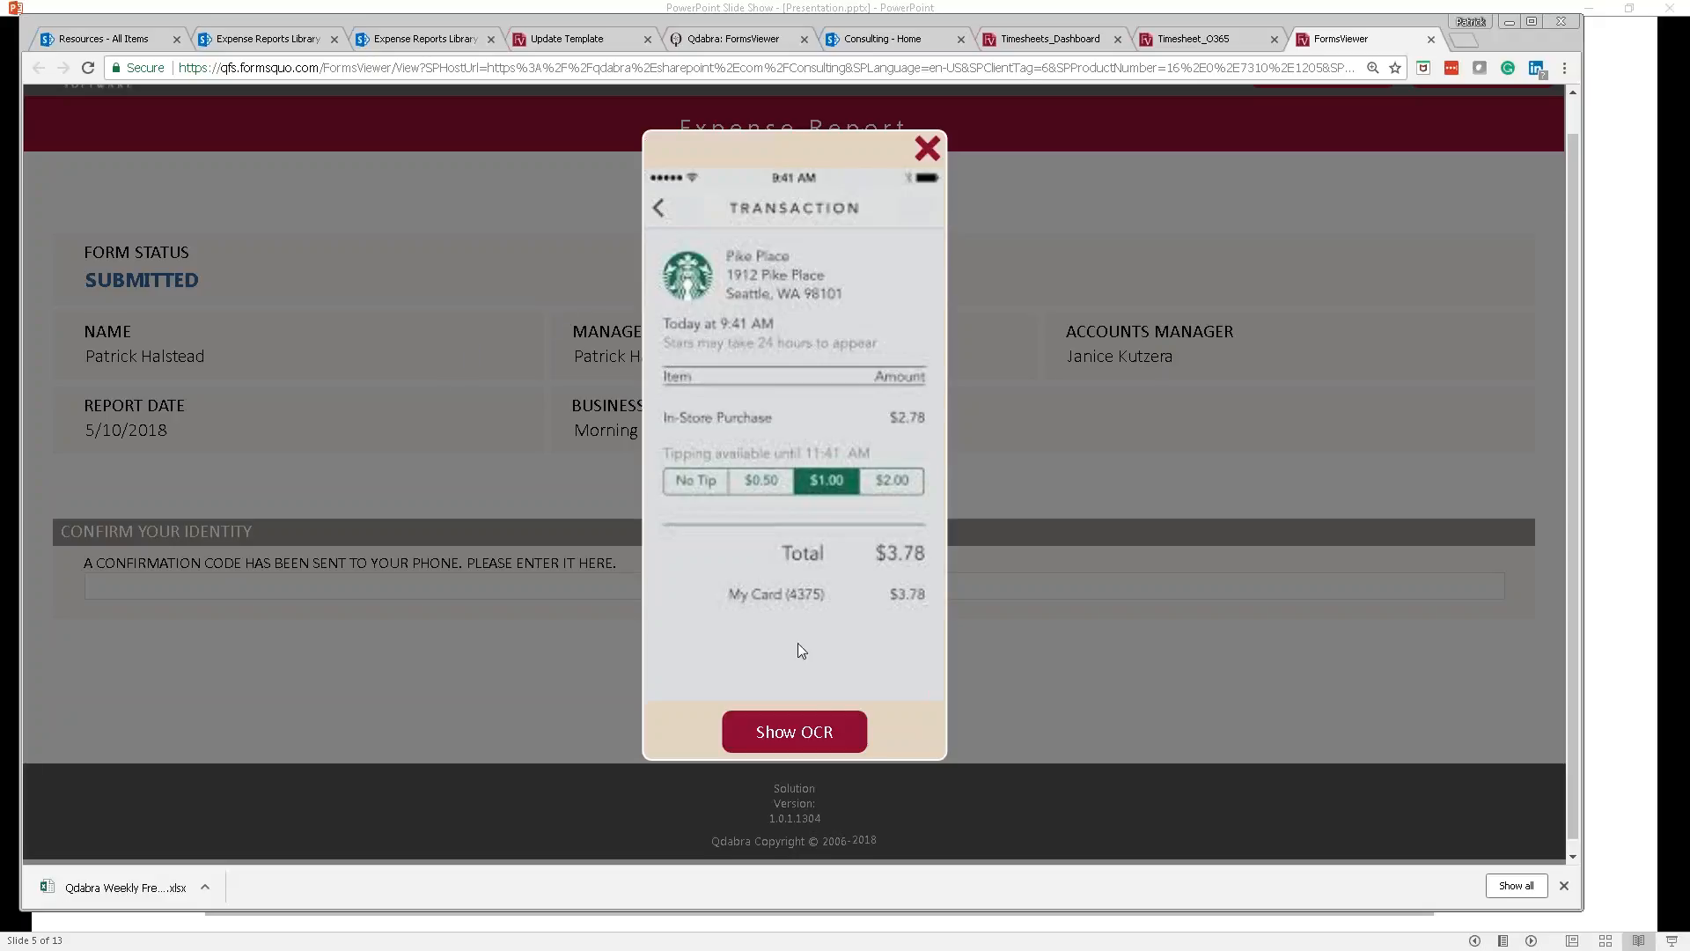
Step: Display and select the receipt's OCR text, including the Pike Place address and Total $3.78
{"action": "left_click", "coordinate": [810, 735]}
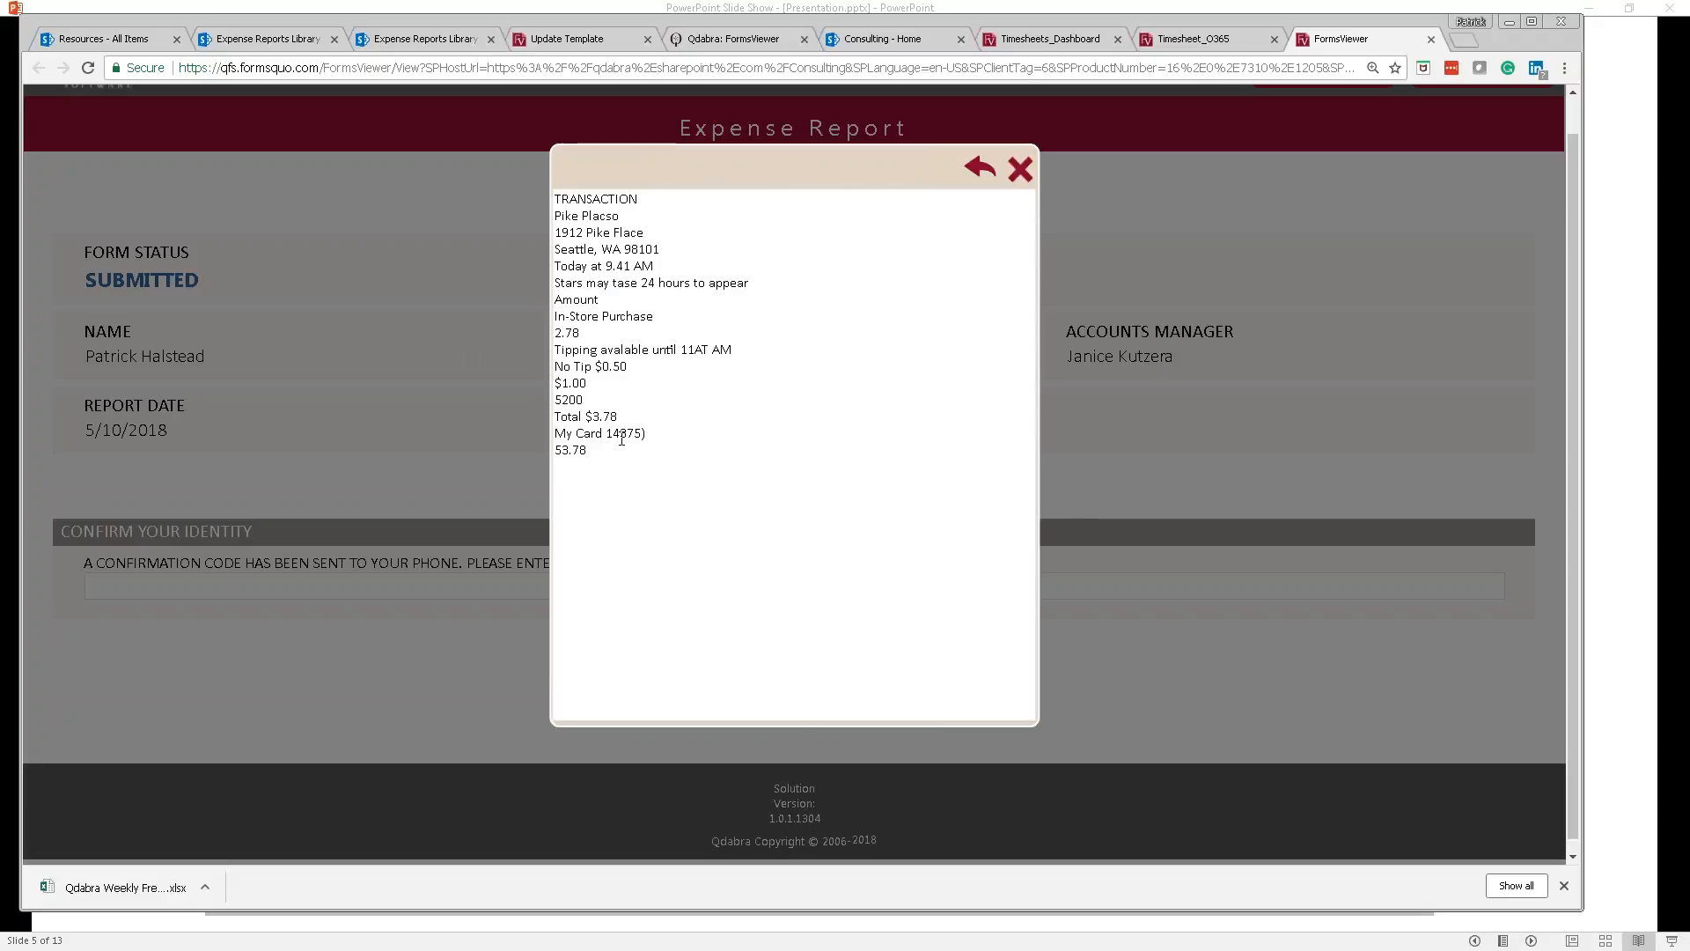
{"action": "left_click_drag", "start_coordinate": [581, 417], "coordinate": [560, 199]}
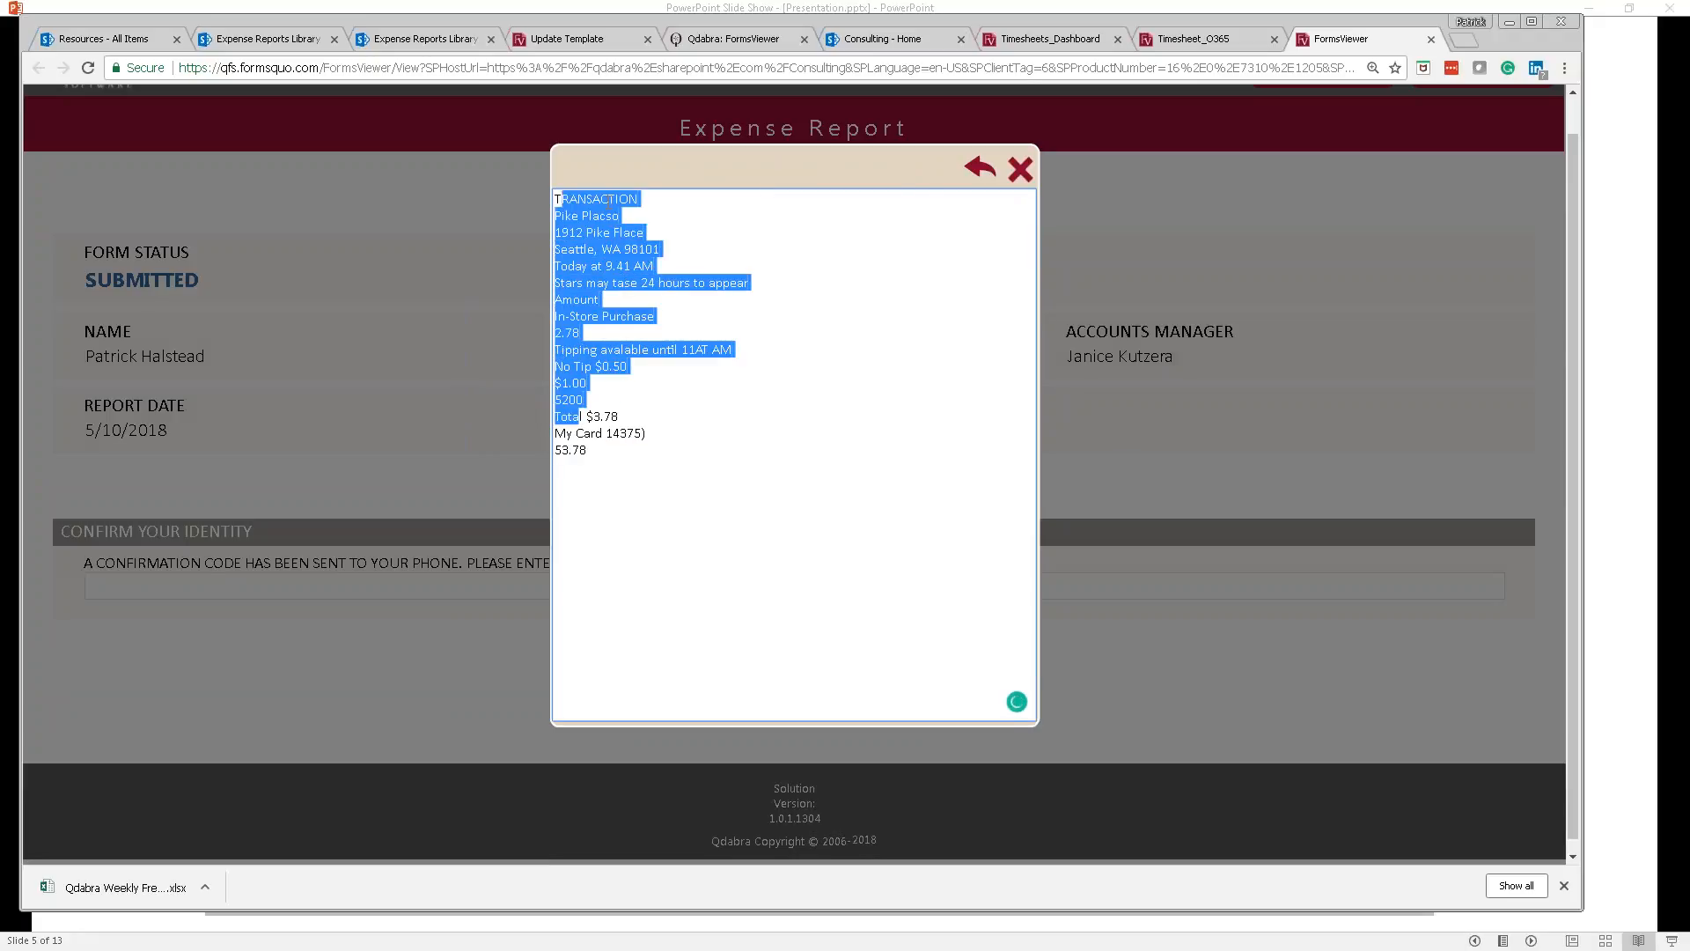
{"action": "left_click", "coordinate": [1018, 173]}
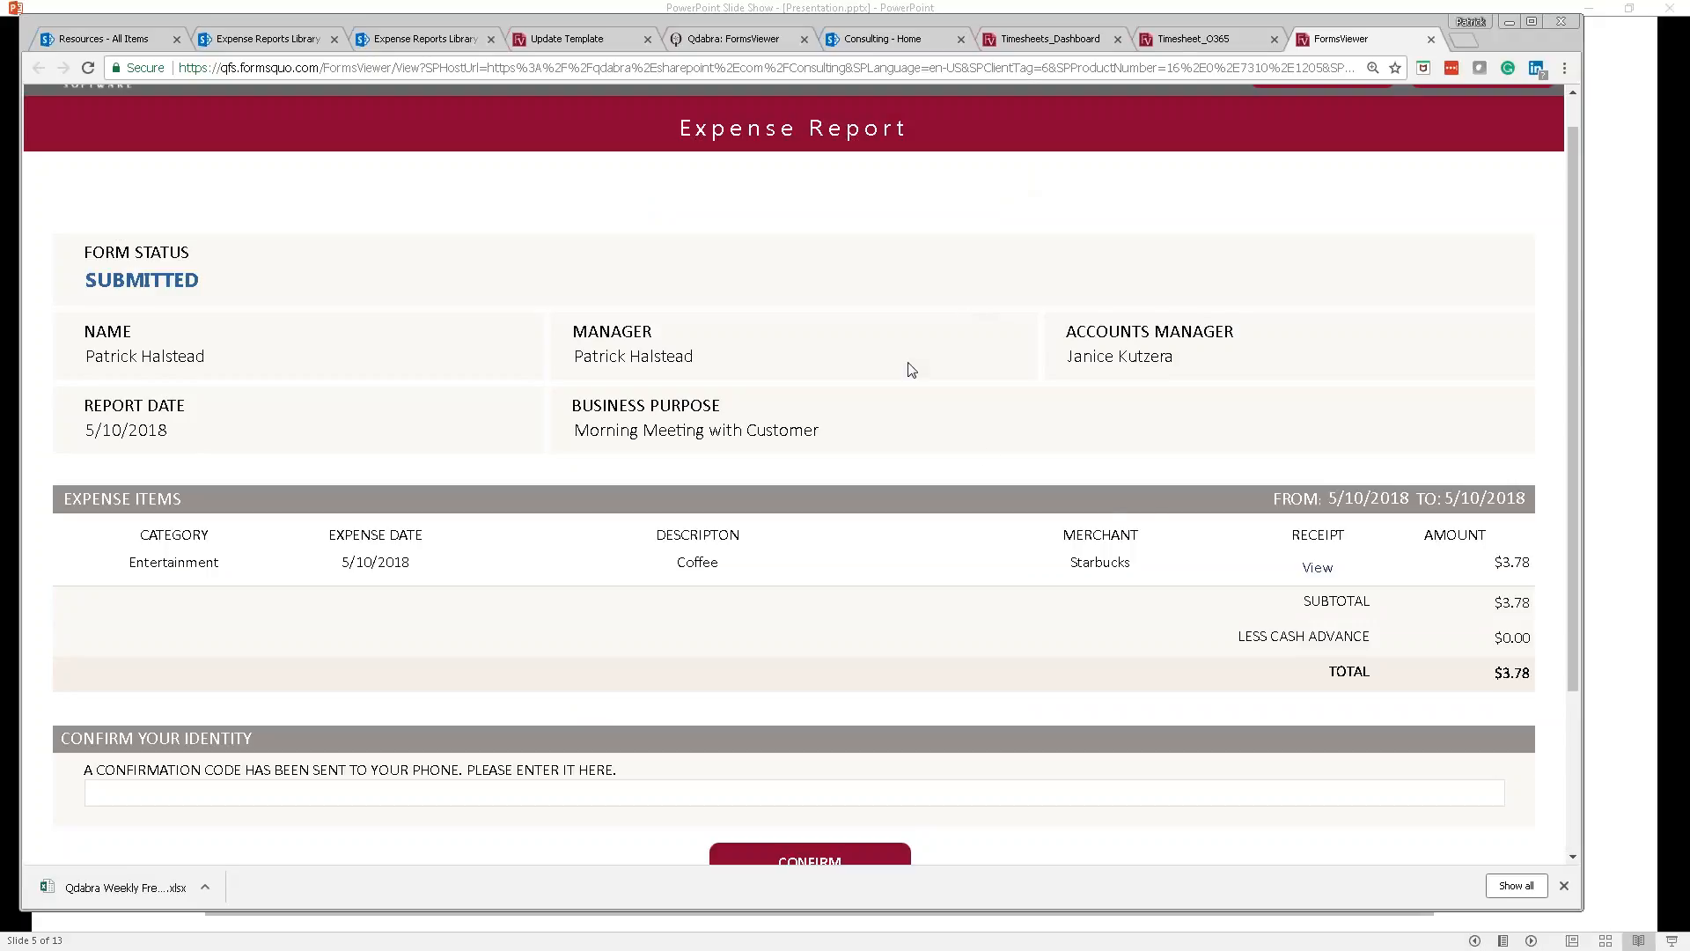
{"action": "left_click", "coordinate": [1320, 568]}
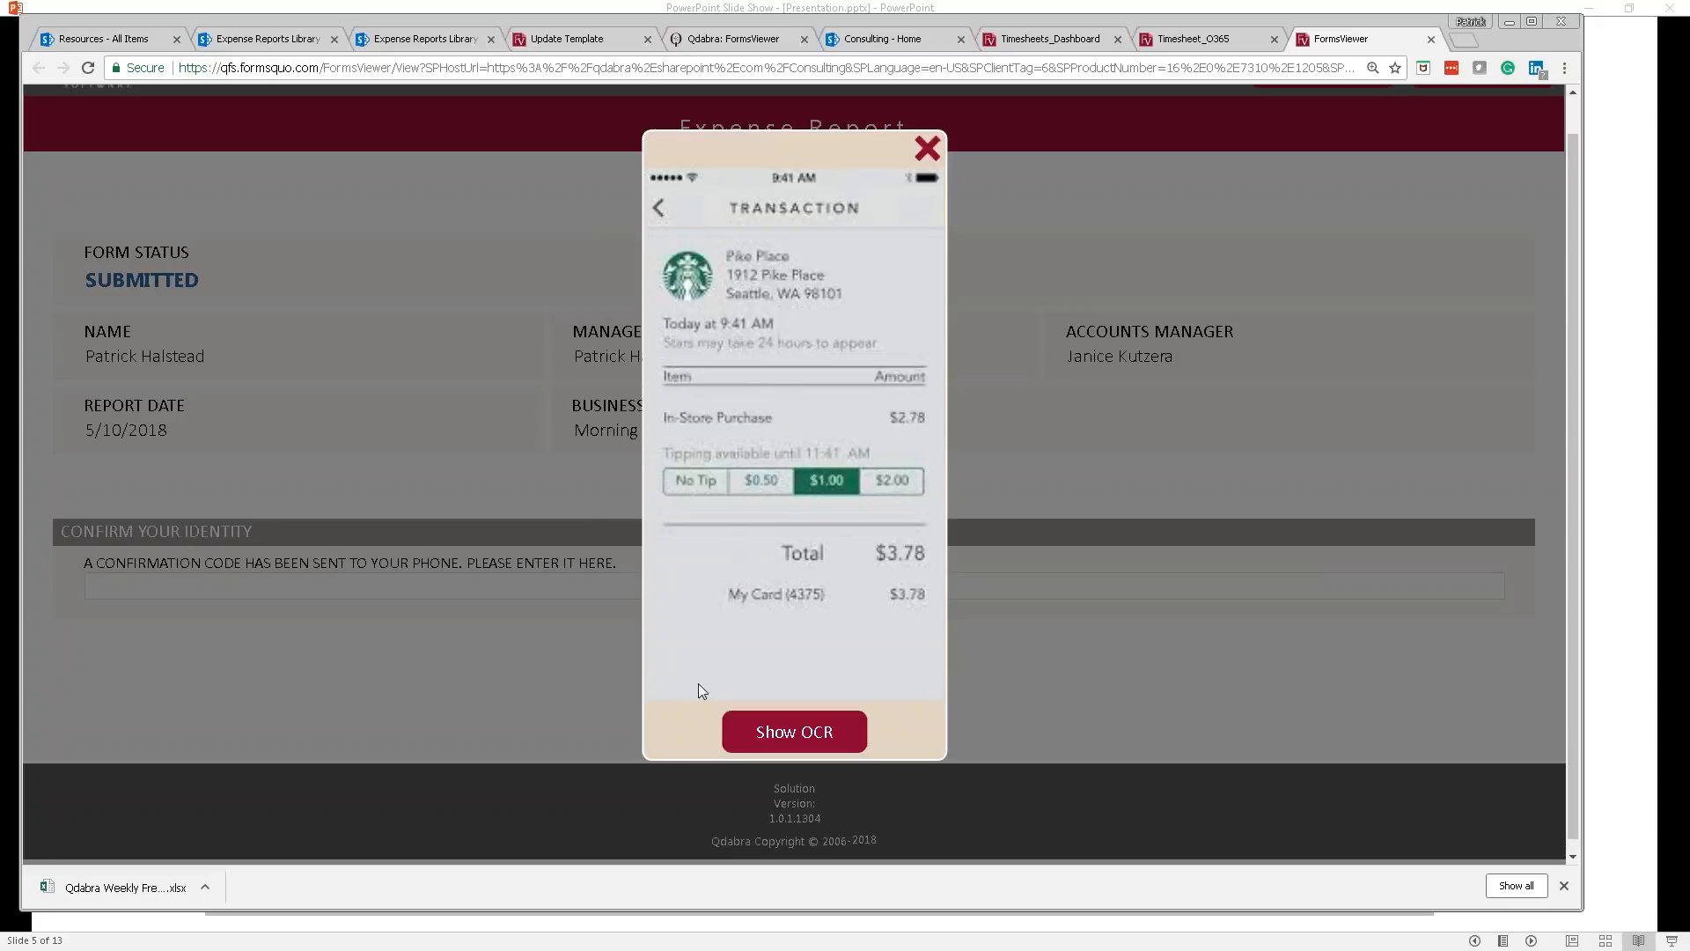
{"action": "left_click", "coordinate": [828, 723]}
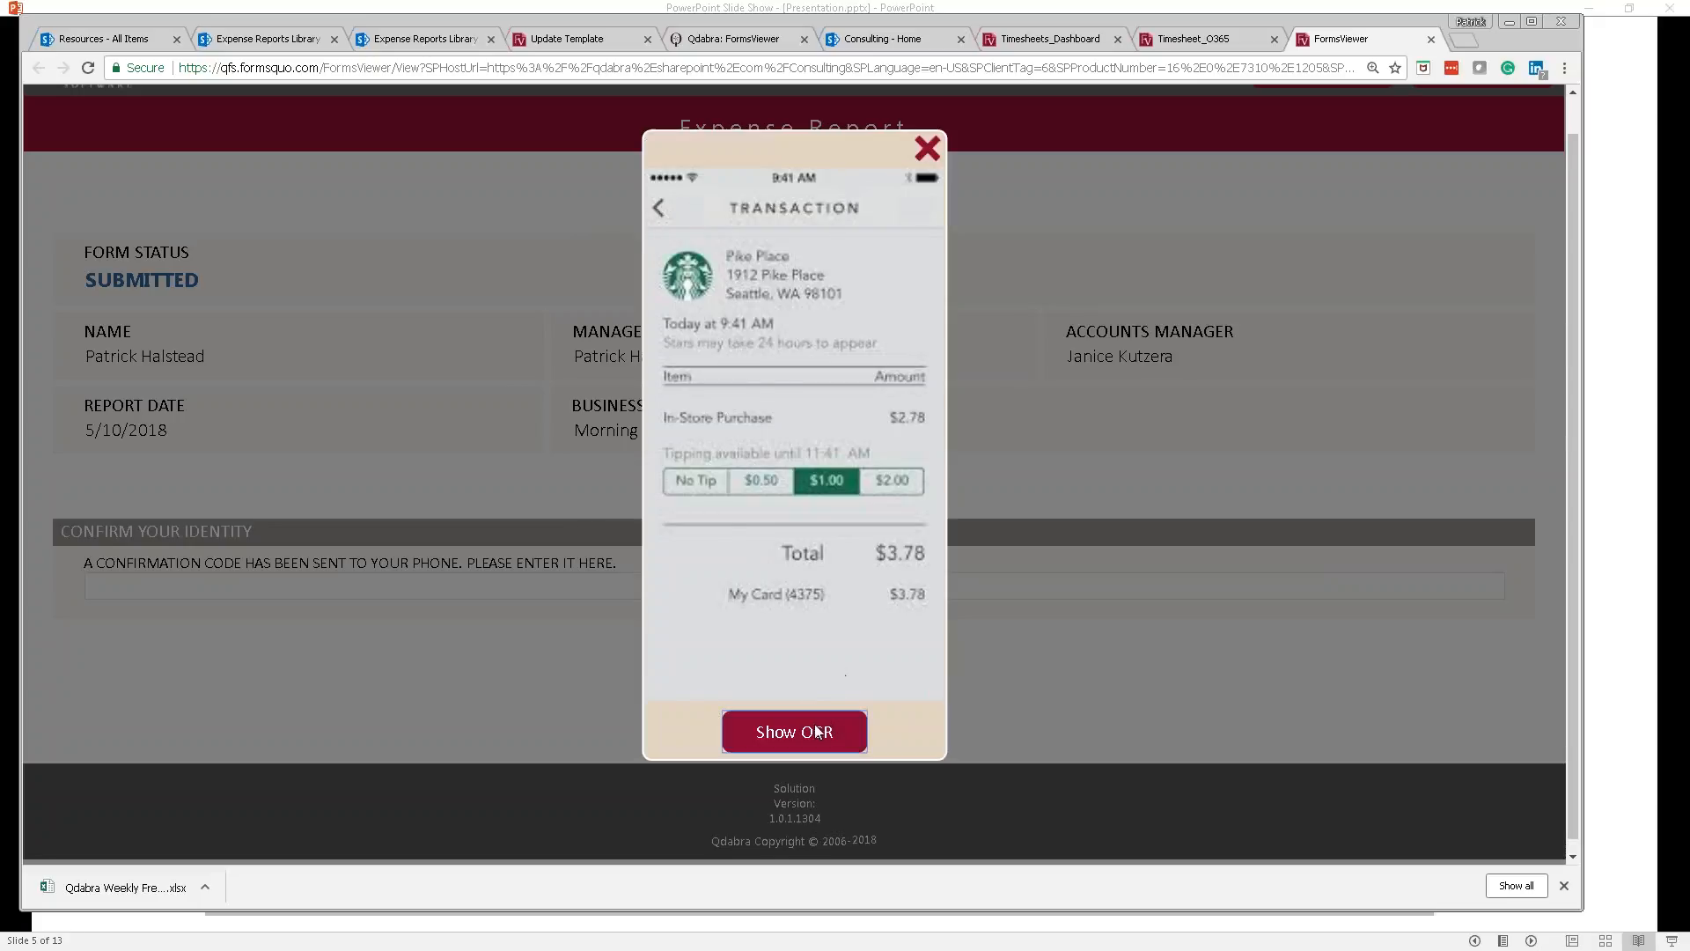
{"action": "left_click_drag", "start_coordinate": [614, 453], "coordinate": [554, 199]}
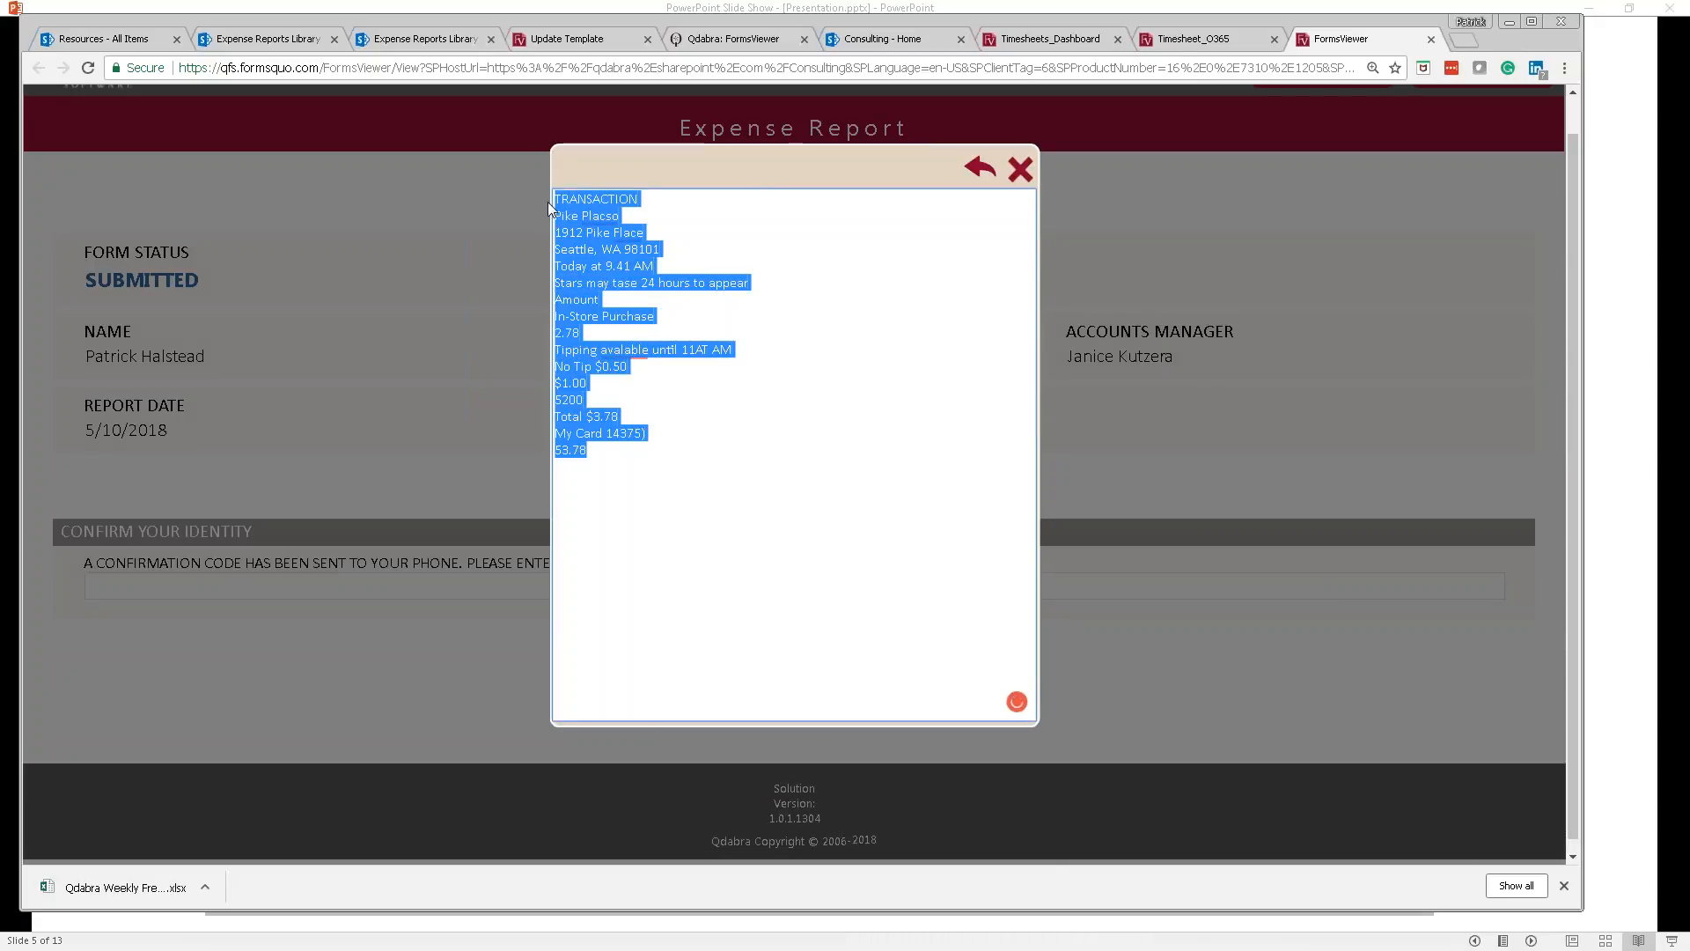
Step: Close the receipt text panel, enter the confirmation code and confirm to approve the expense report
{"action": "left_click", "coordinate": [1024, 175]}
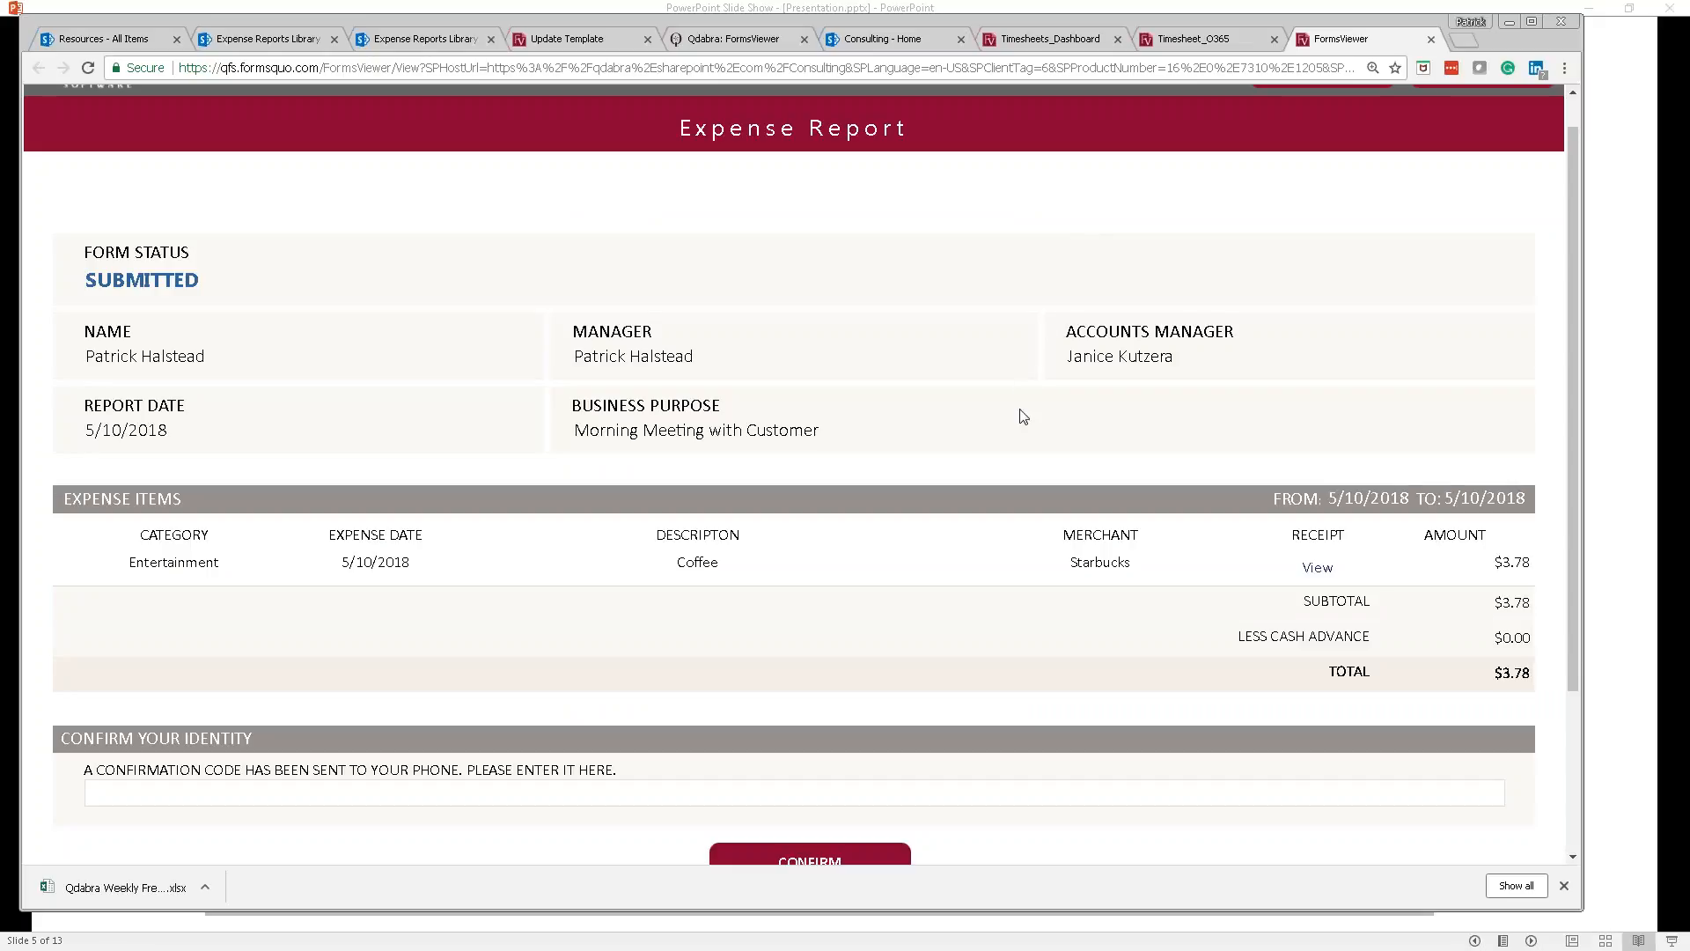
{"action": "scroll", "coordinate": [1021, 417], "scroll_direction": "down", "scroll_amount": 2}
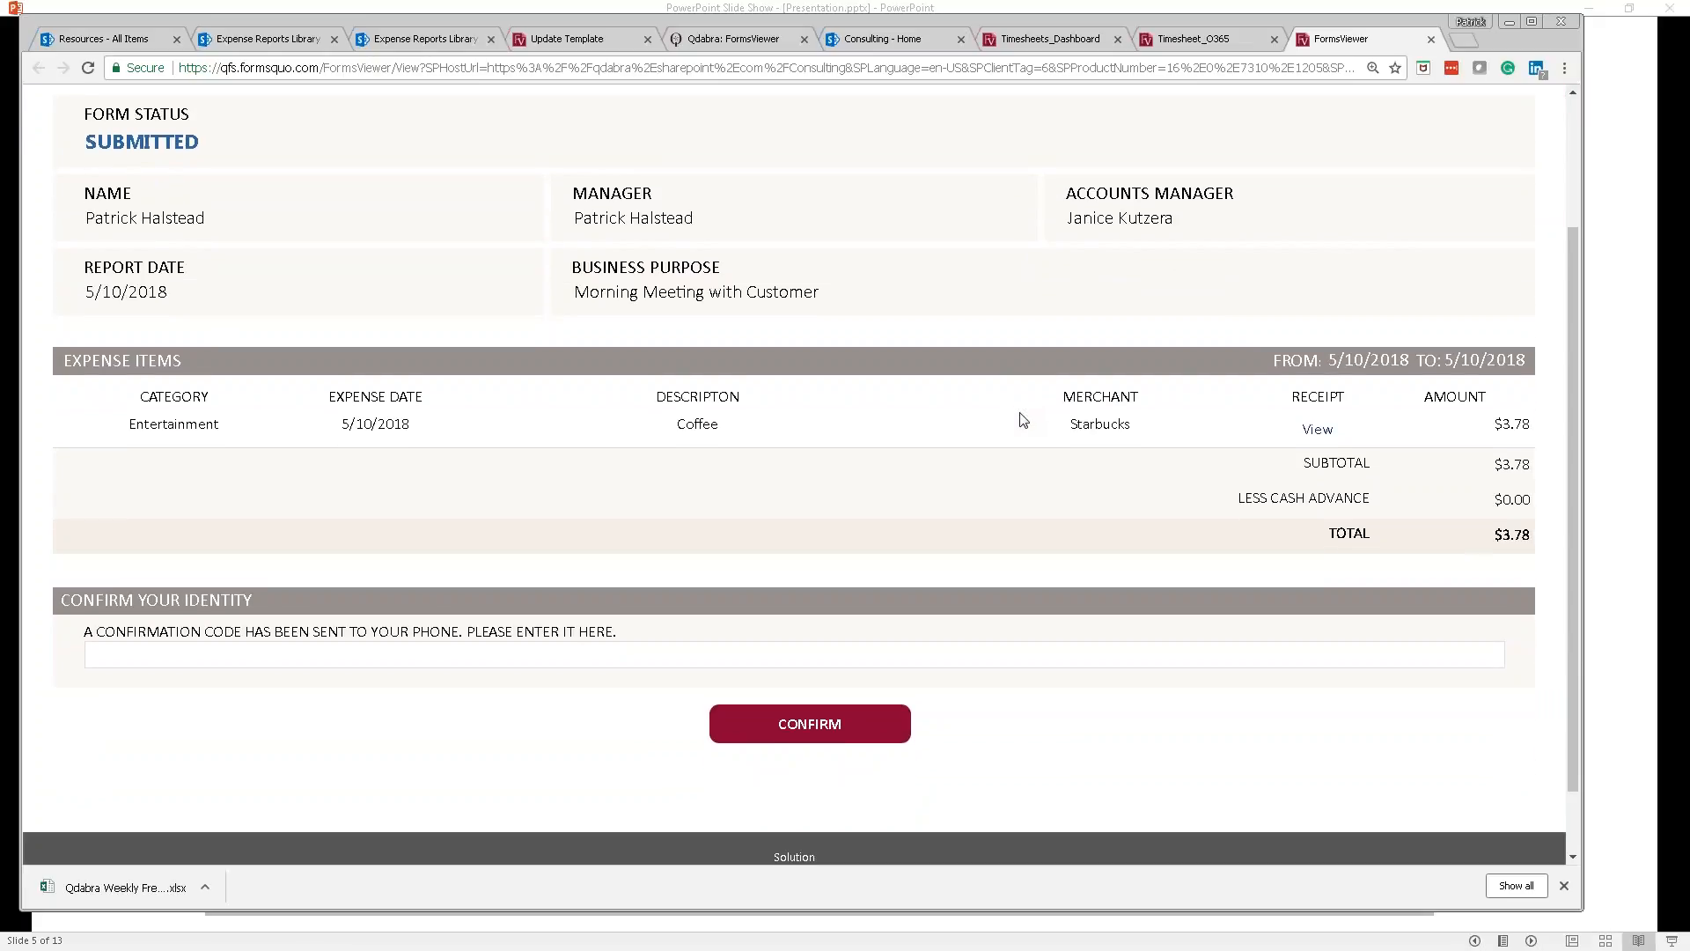
{"action": "left_click", "coordinate": [628, 658]}
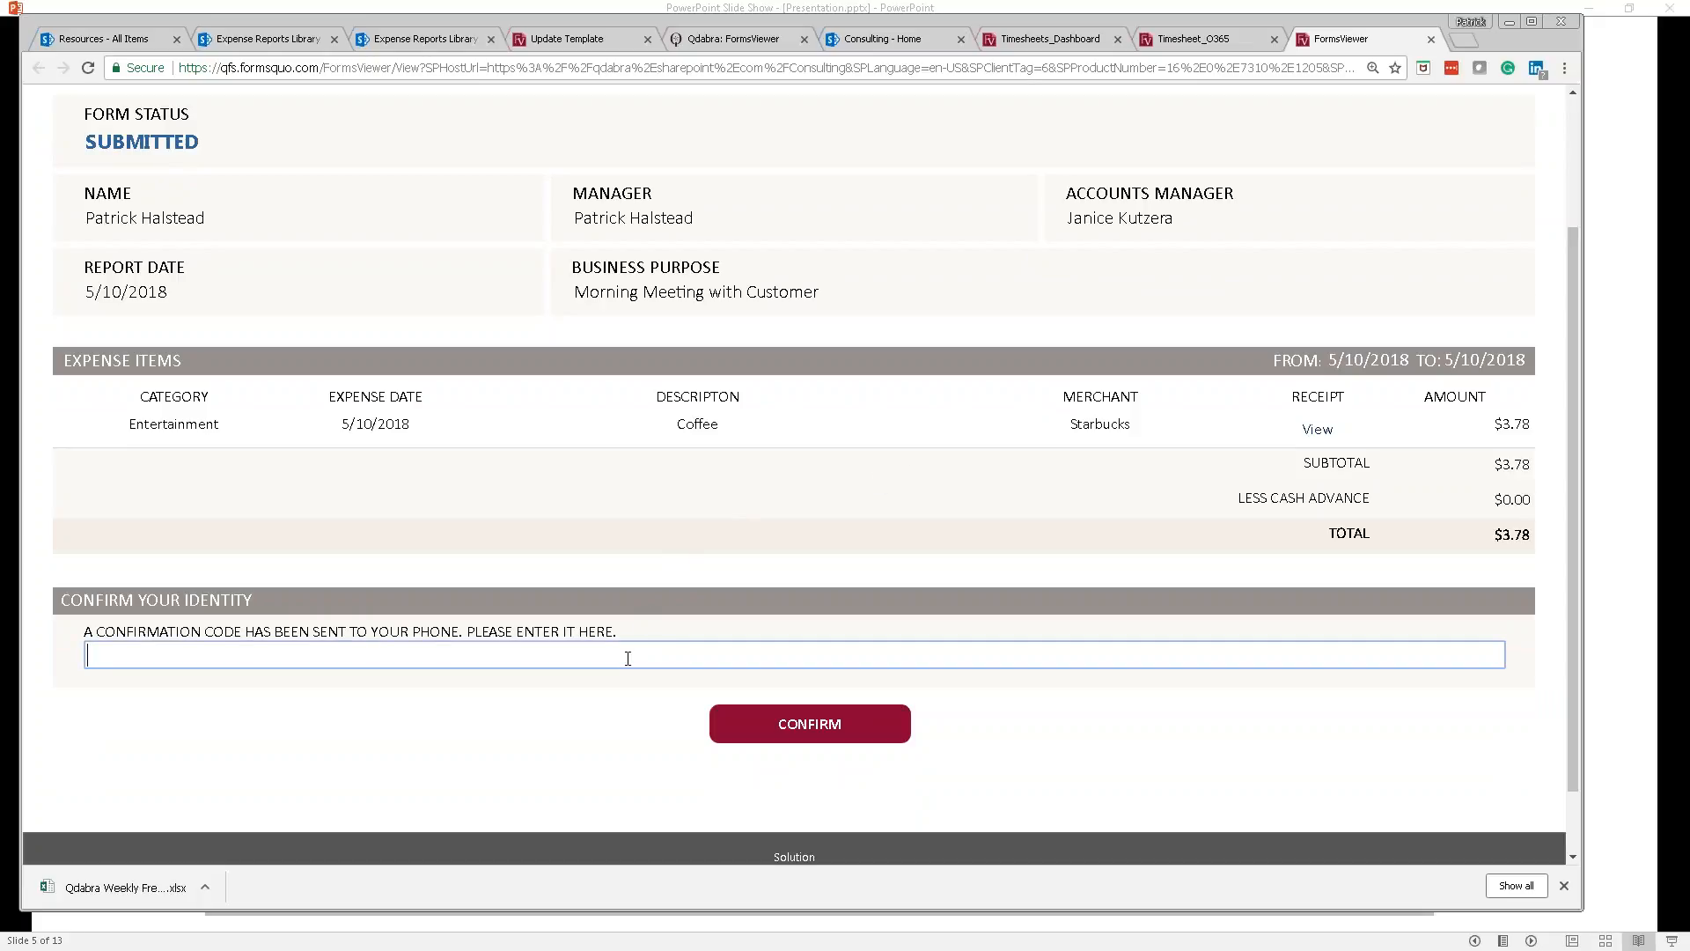
{"action": "type", "text": "0080"}
{"action": "left_click", "coordinate": [803, 726]}
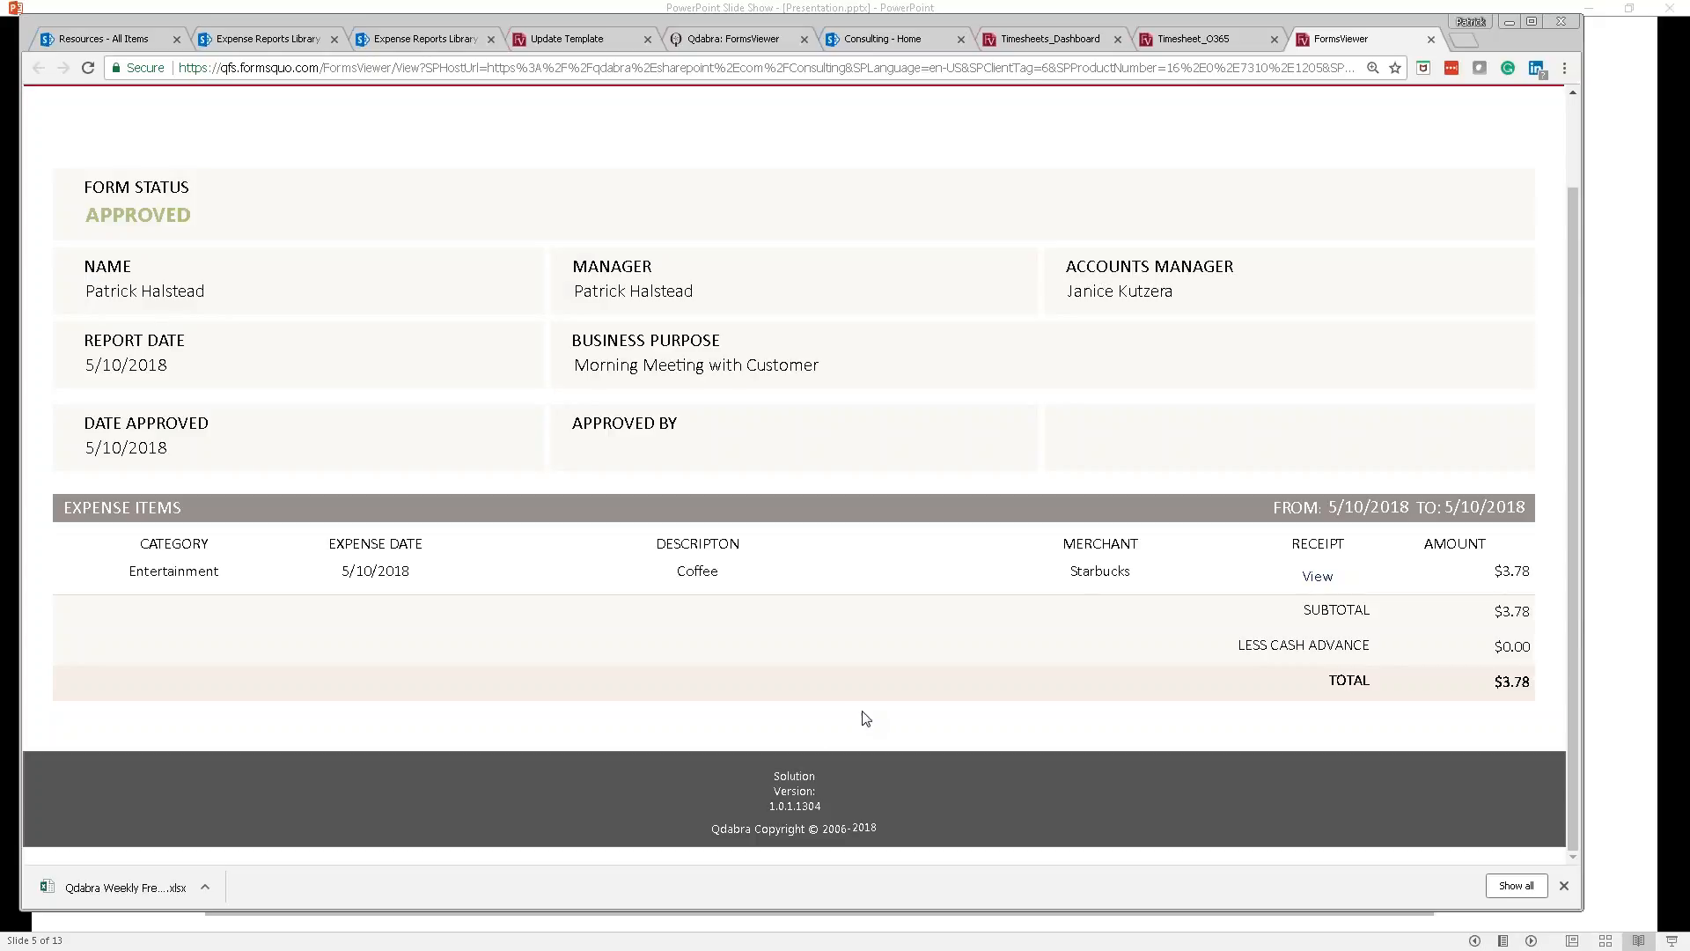
{"action": "scroll", "coordinate": [861, 713], "scroll_direction": "up", "scroll_amount": 2}
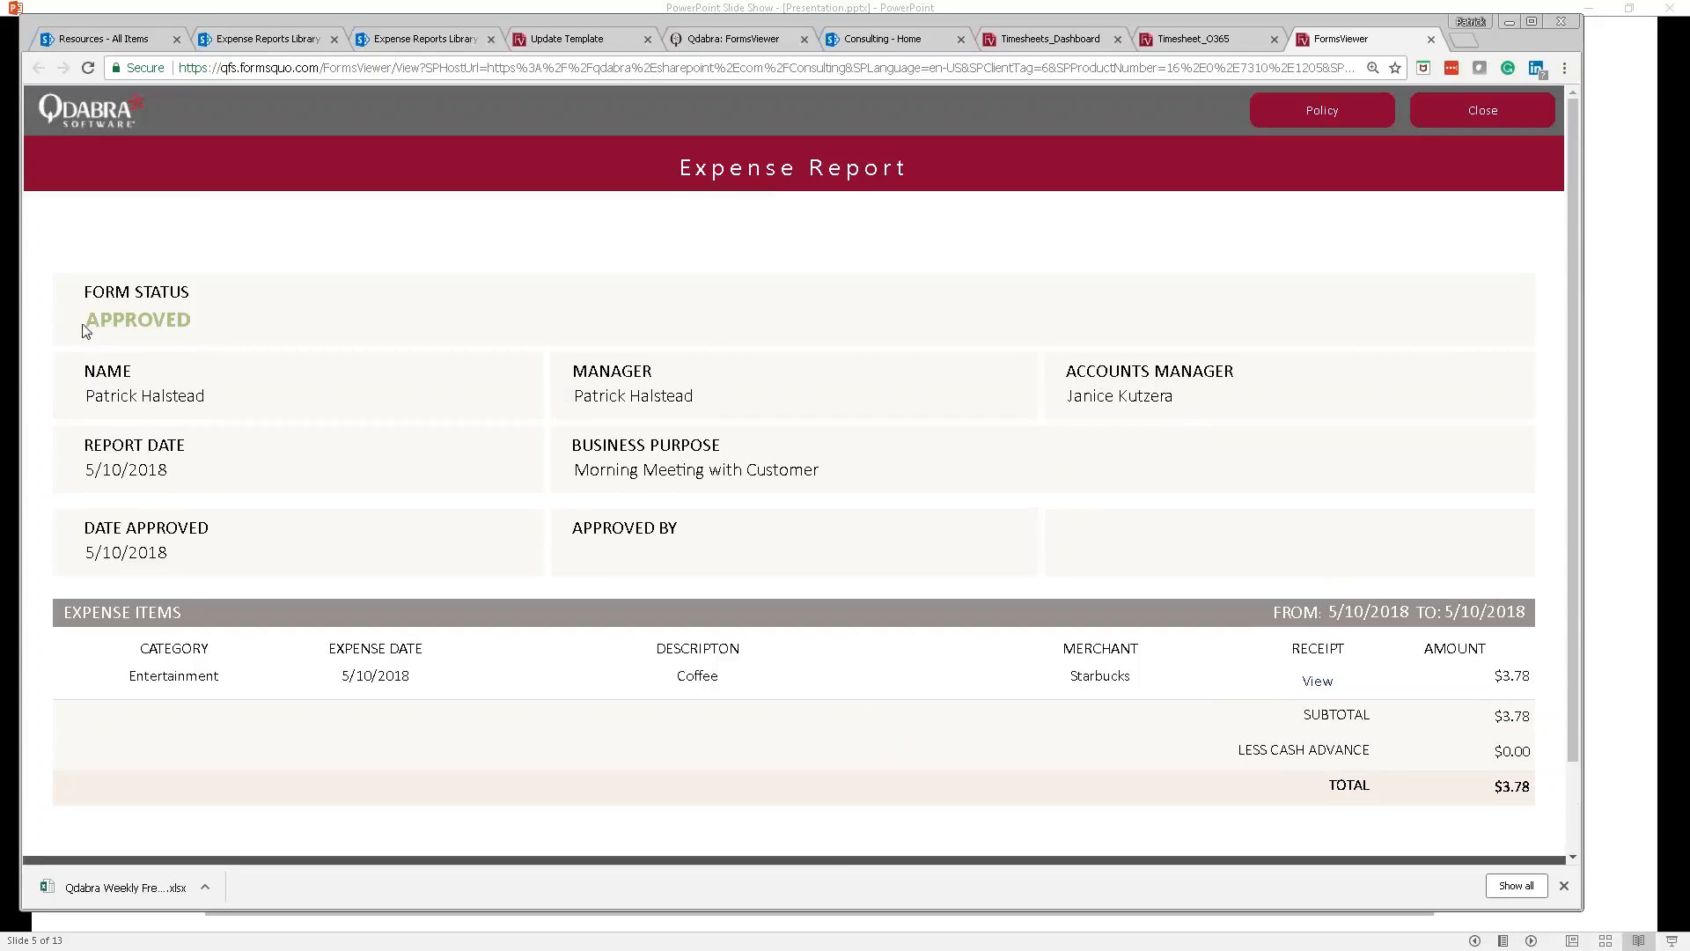
Step: Select the APPROVED status text, then bring the InfoPath design window forward and move it up-left
{"action": "left_click_drag", "start_coordinate": [82, 324], "coordinate": [224, 327]}
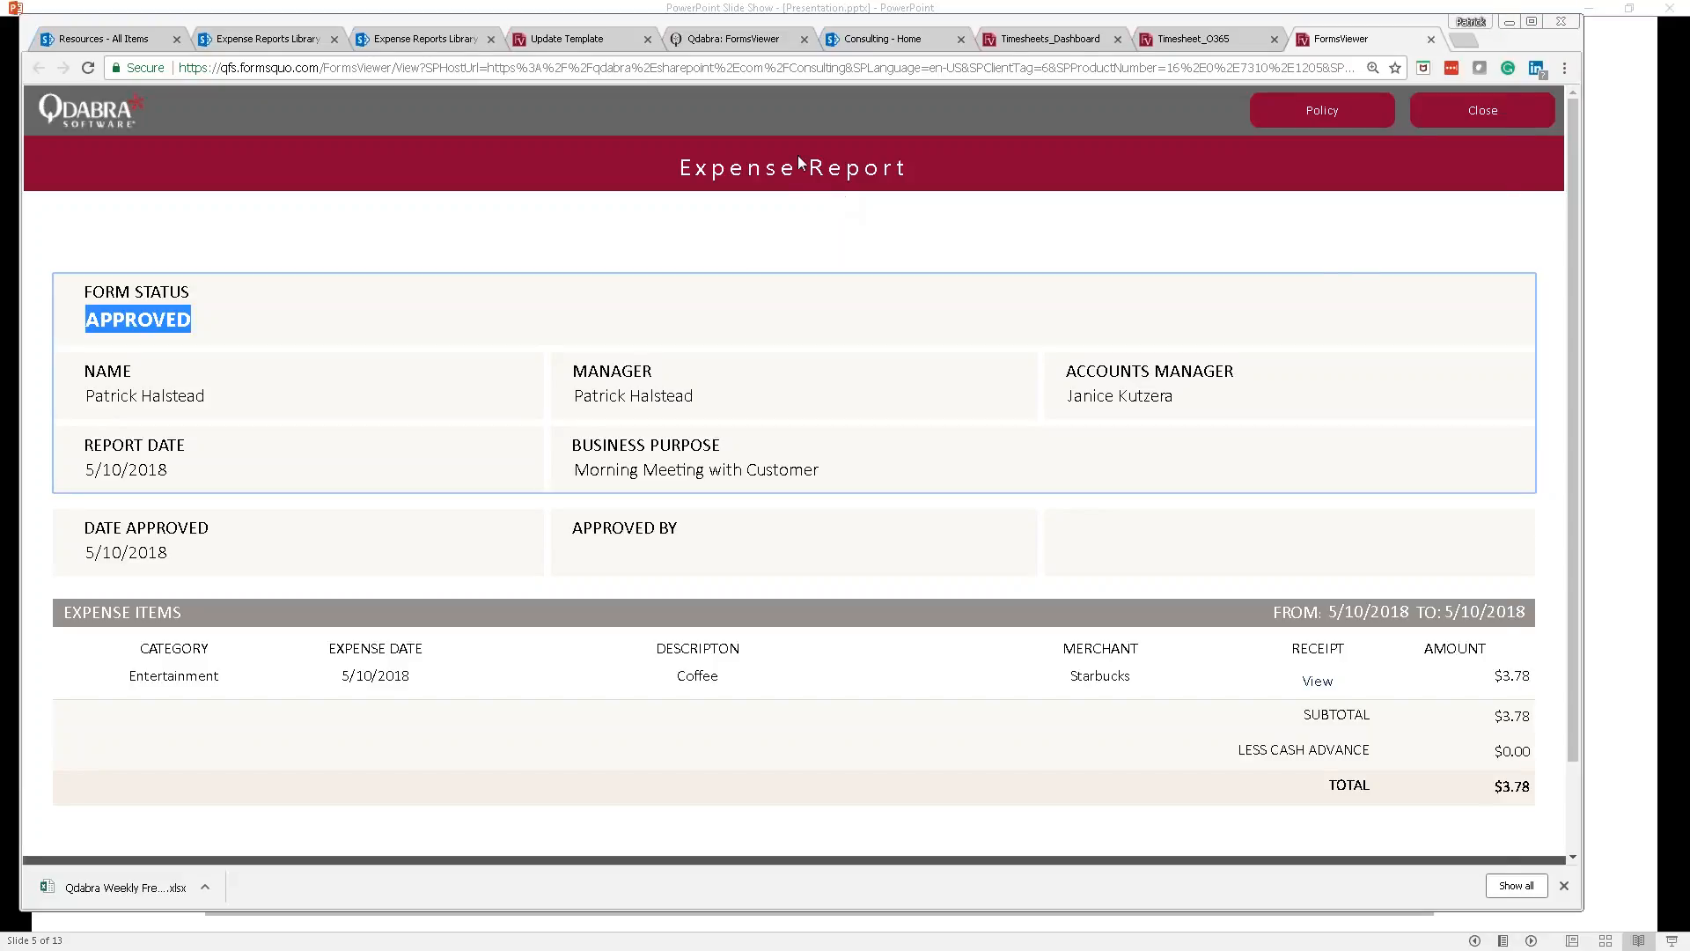
{"action": "key", "text": "alt+Tab"}
{"action": "left_click_drag", "start_coordinate": [489, 91], "coordinate": [375, 36]}
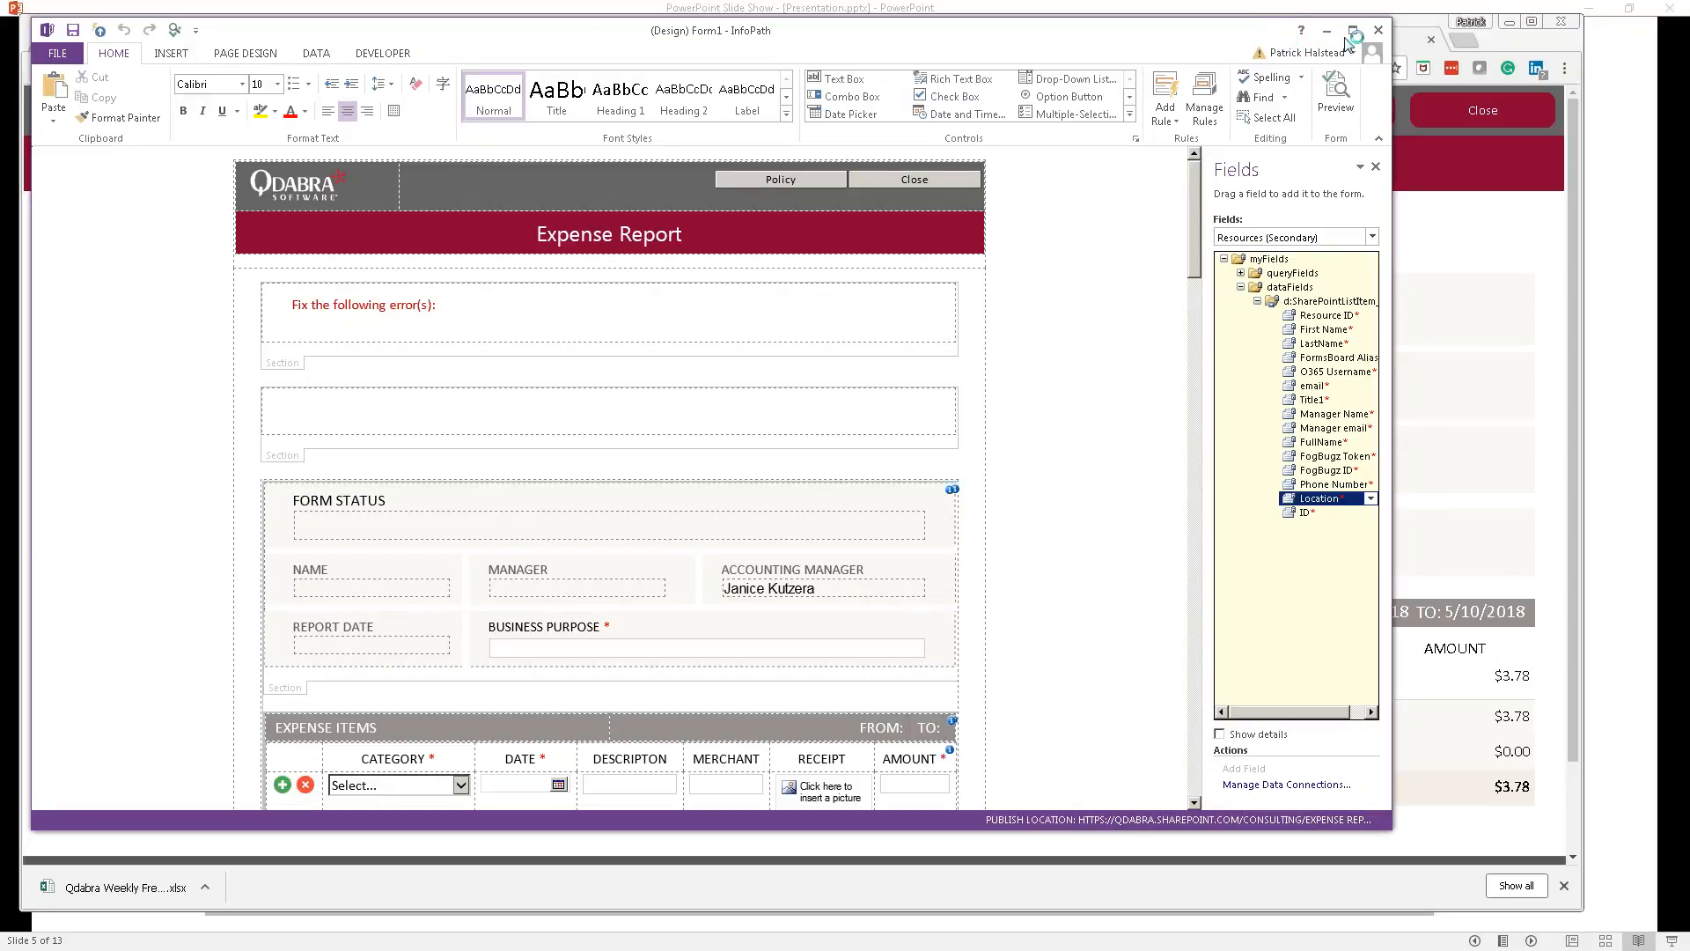
Step: Close the InfoPath form design and switch to the 'Resources - All Items' SharePoint tab
{"action": "left_click", "coordinate": [1383, 33]}
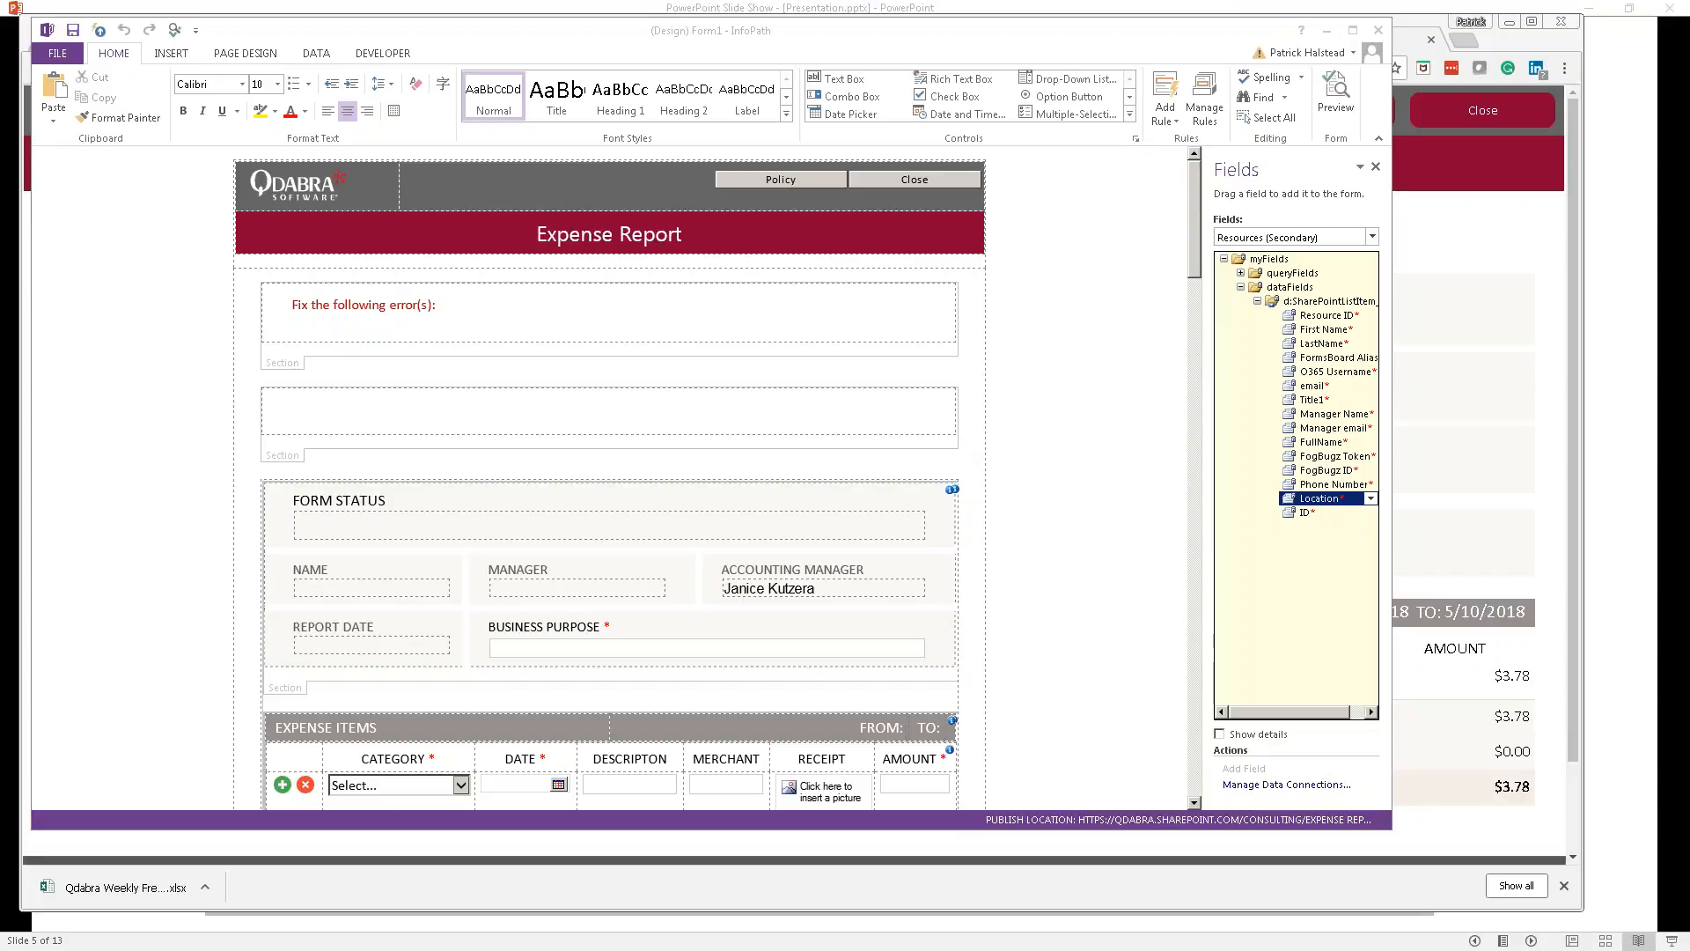
{"action": "key", "text": "alt+Tab"}
{"action": "left_click", "coordinate": [1390, 31]}
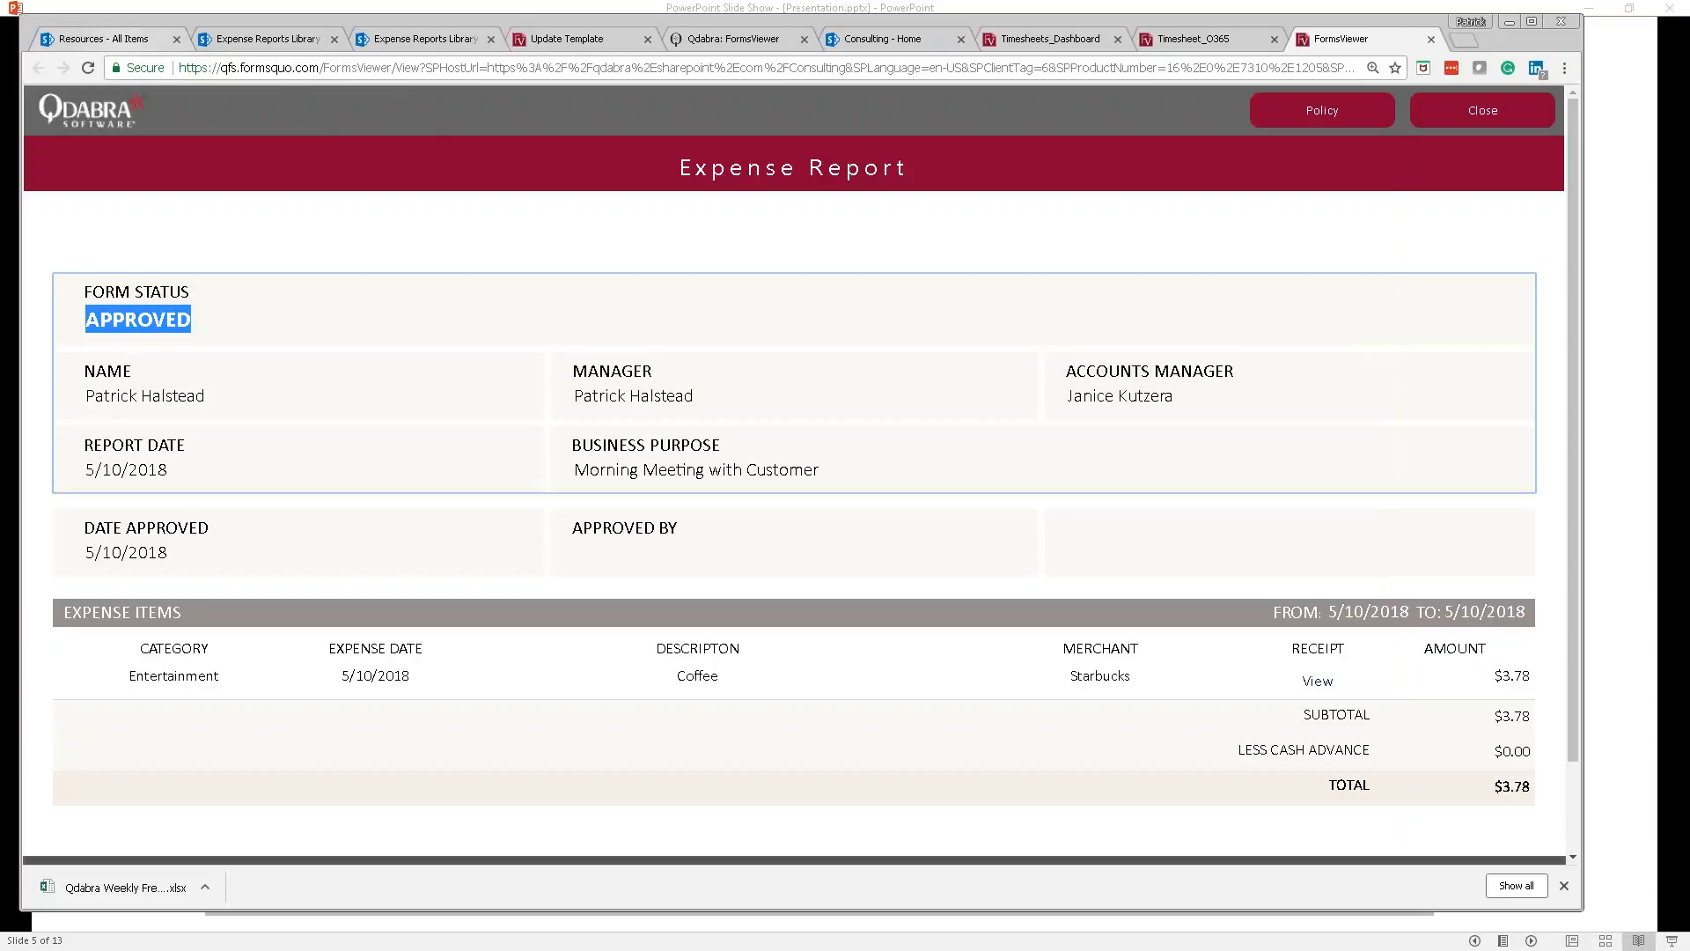
{"action": "left_click", "coordinate": [104, 38]}
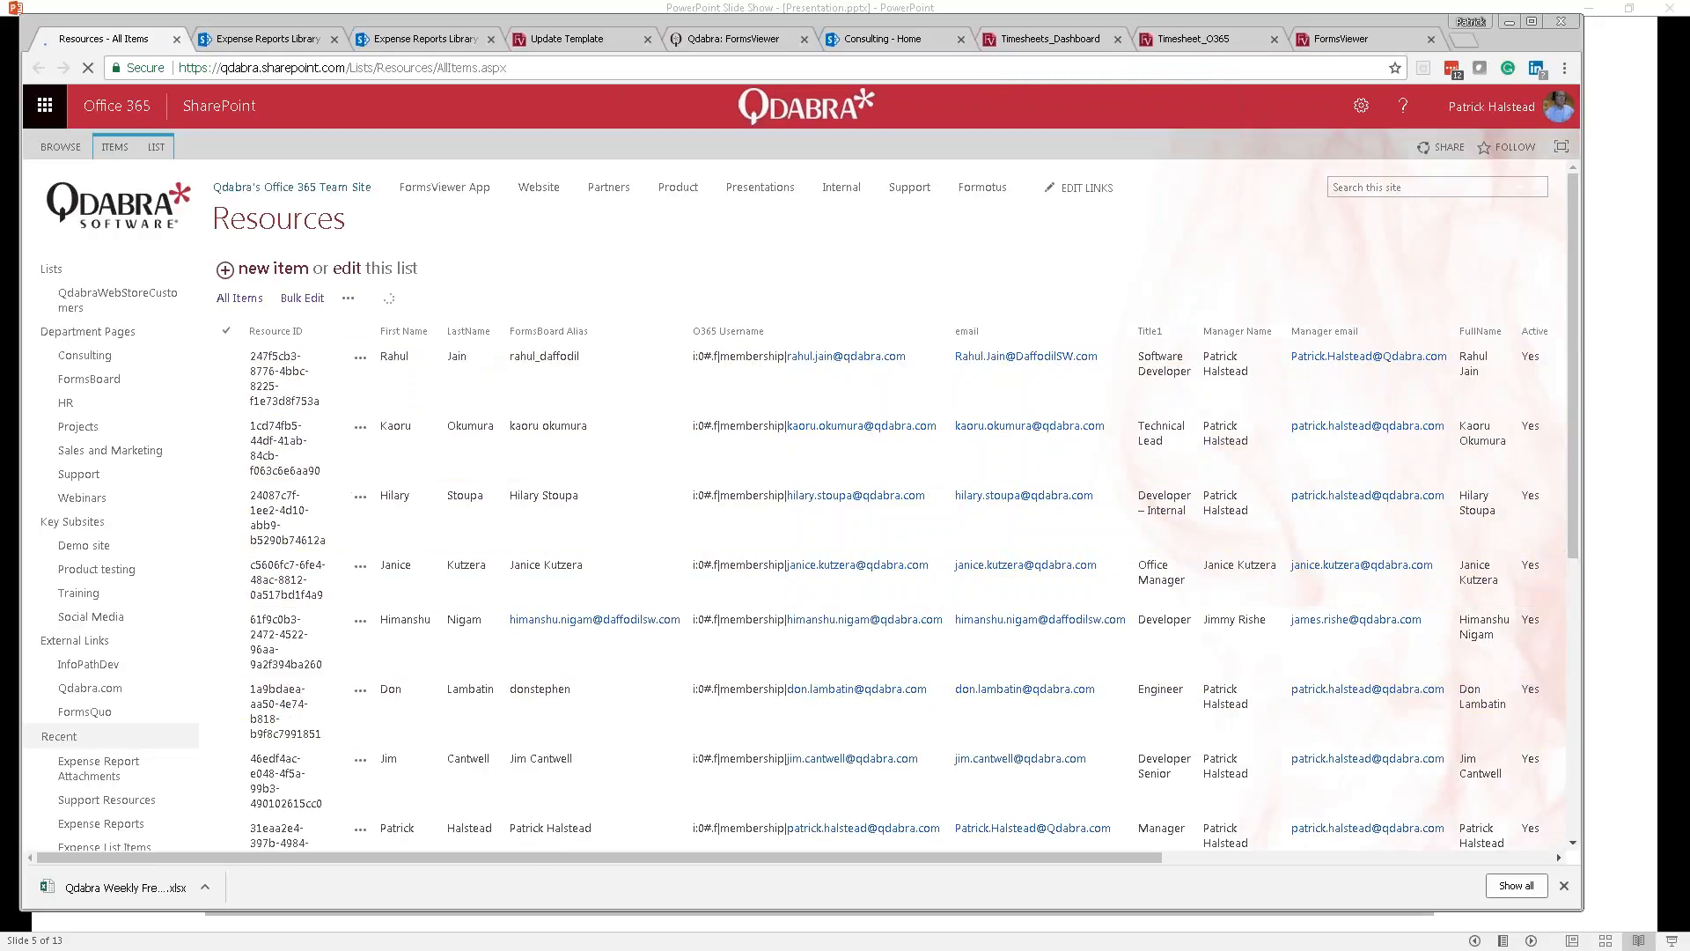
Step: Create a date-only Date and Time column named Birthdate on the Resources list
{"action": "left_click", "coordinate": [157, 150]}
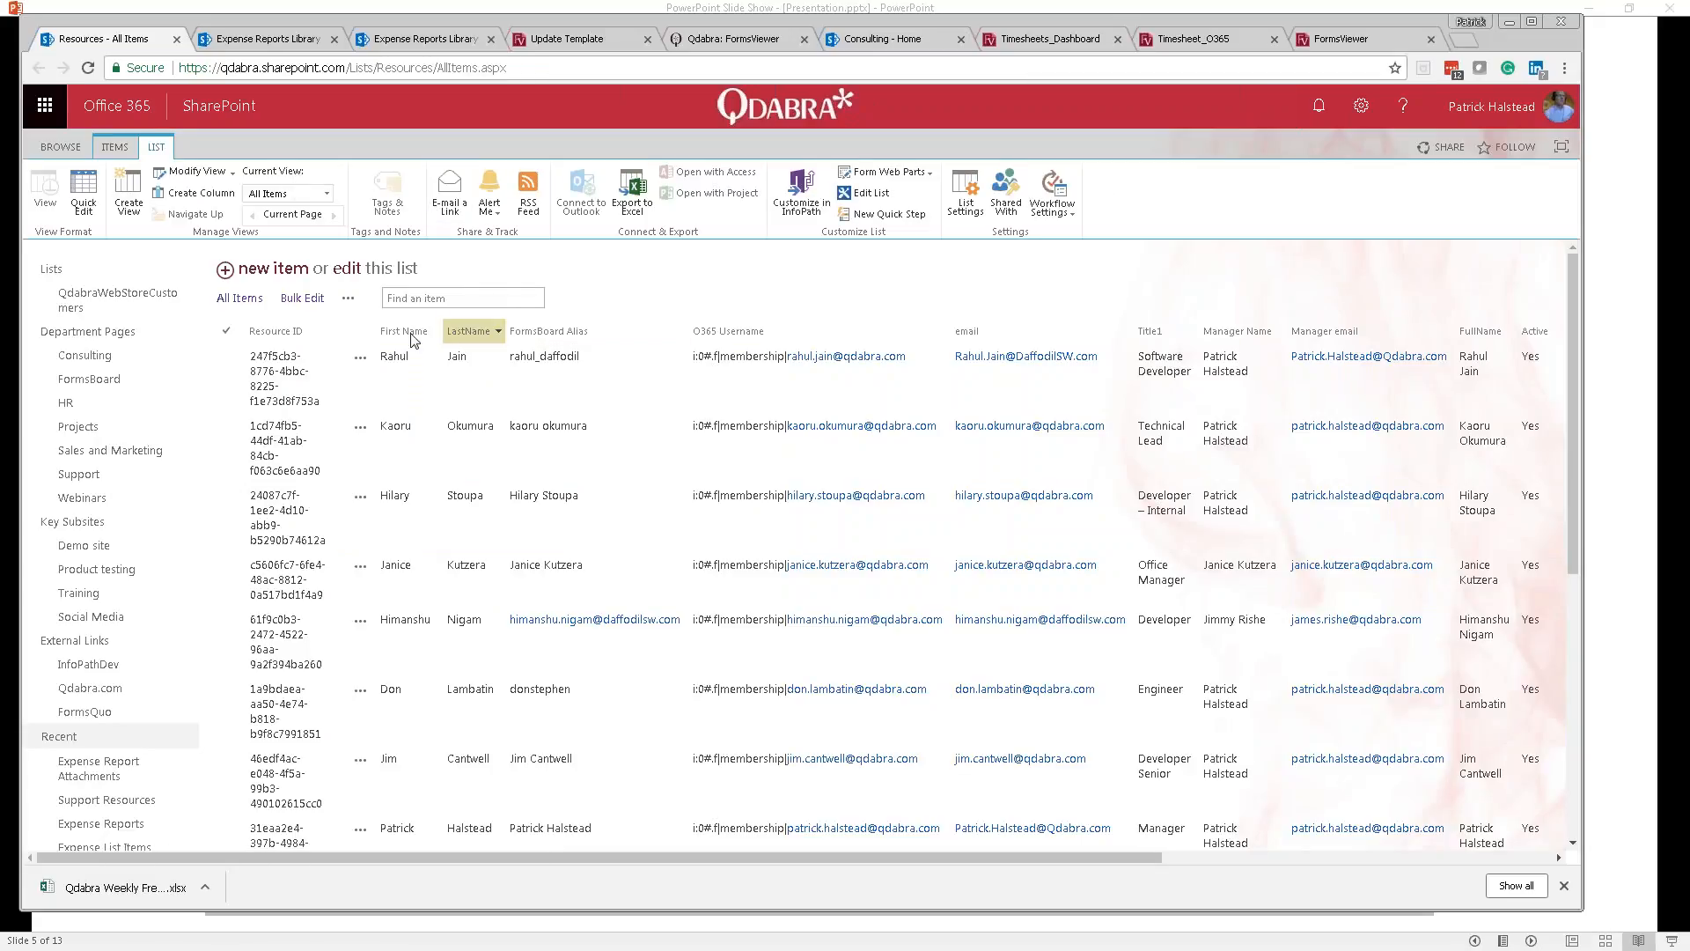
{"action": "left_click", "coordinate": [211, 197]}
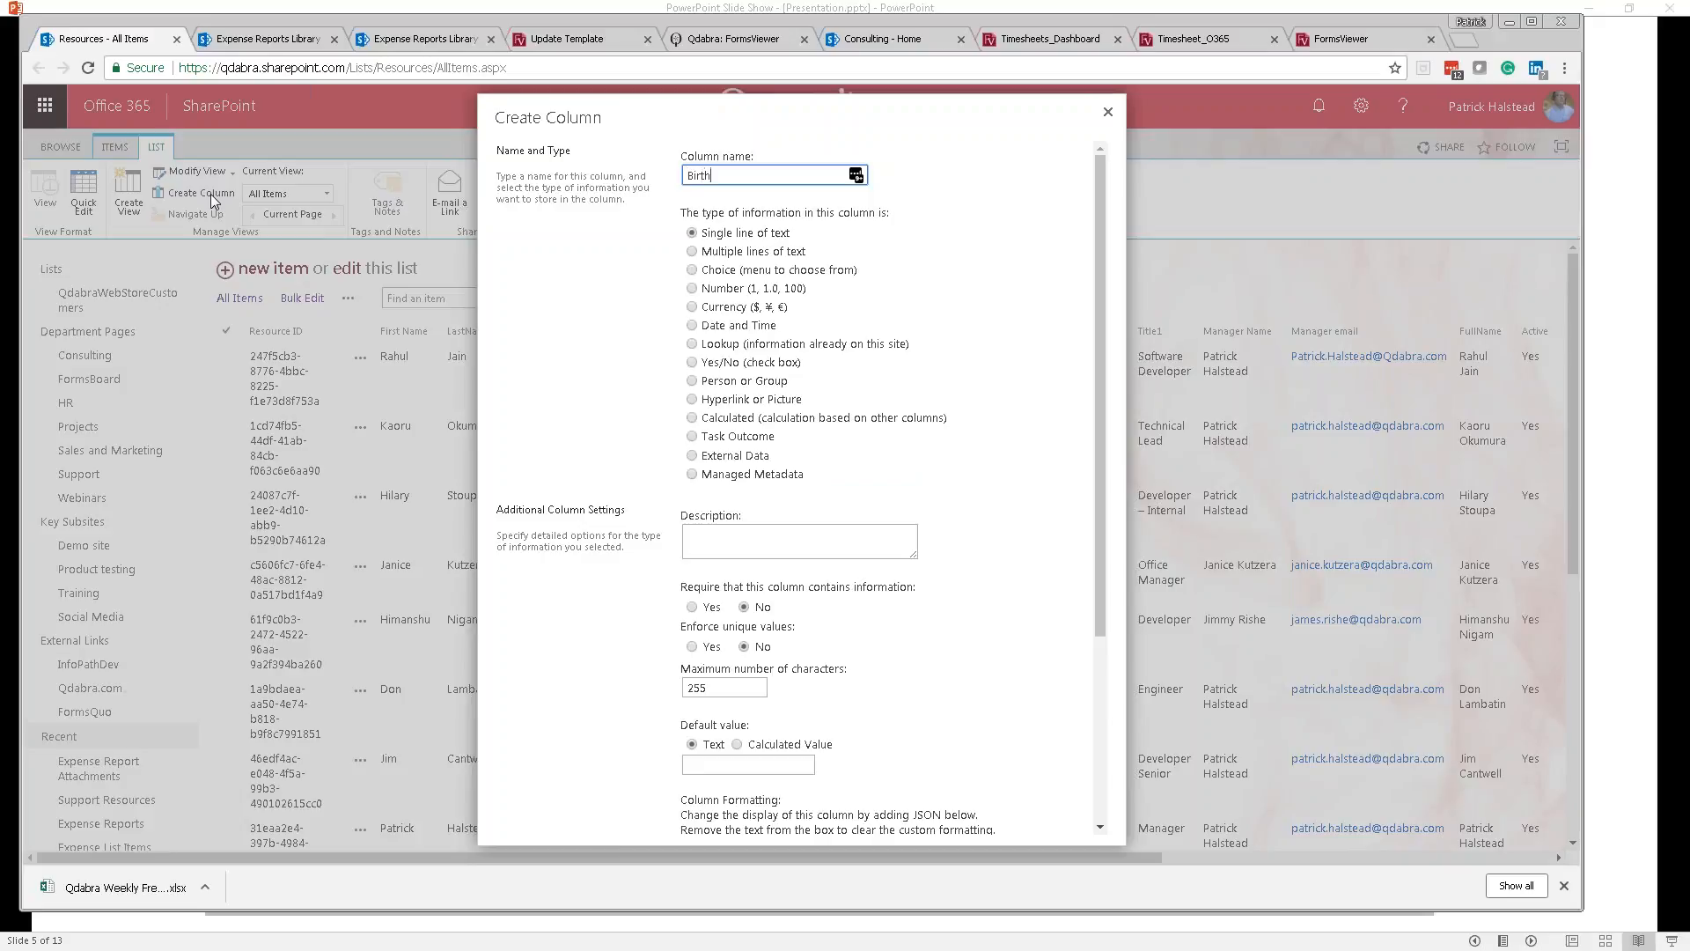
{"action": "key", "text": "Tab"}
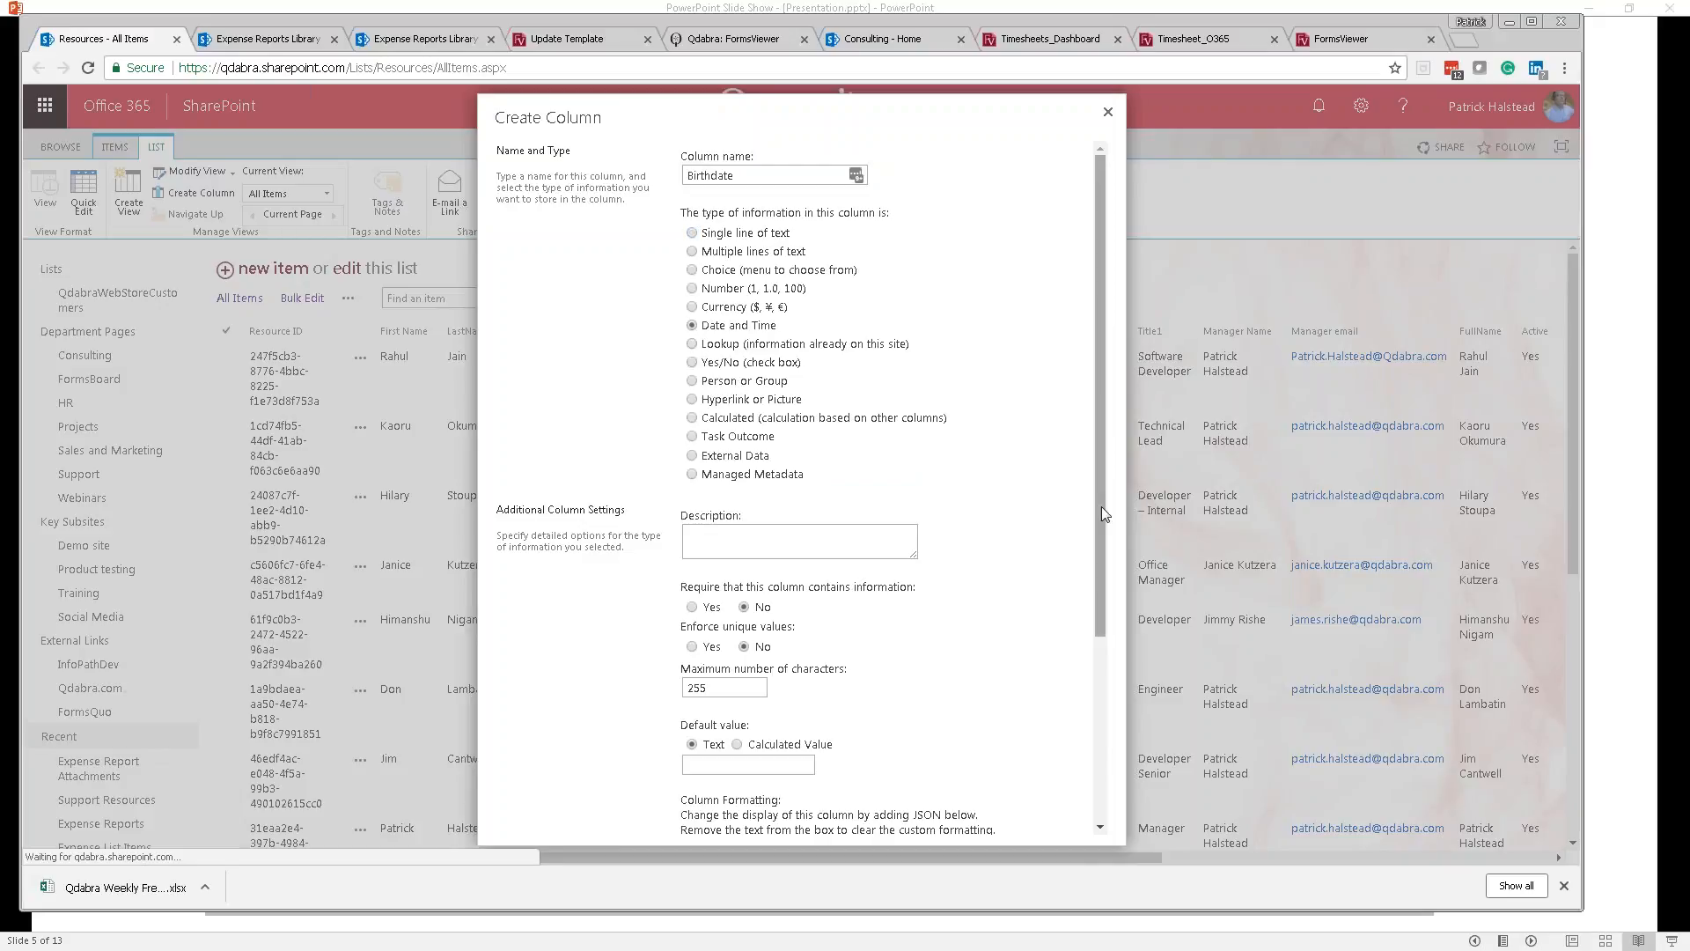
{"action": "left_click_drag", "start_coordinate": [1102, 509], "coordinate": [1094, 662]}
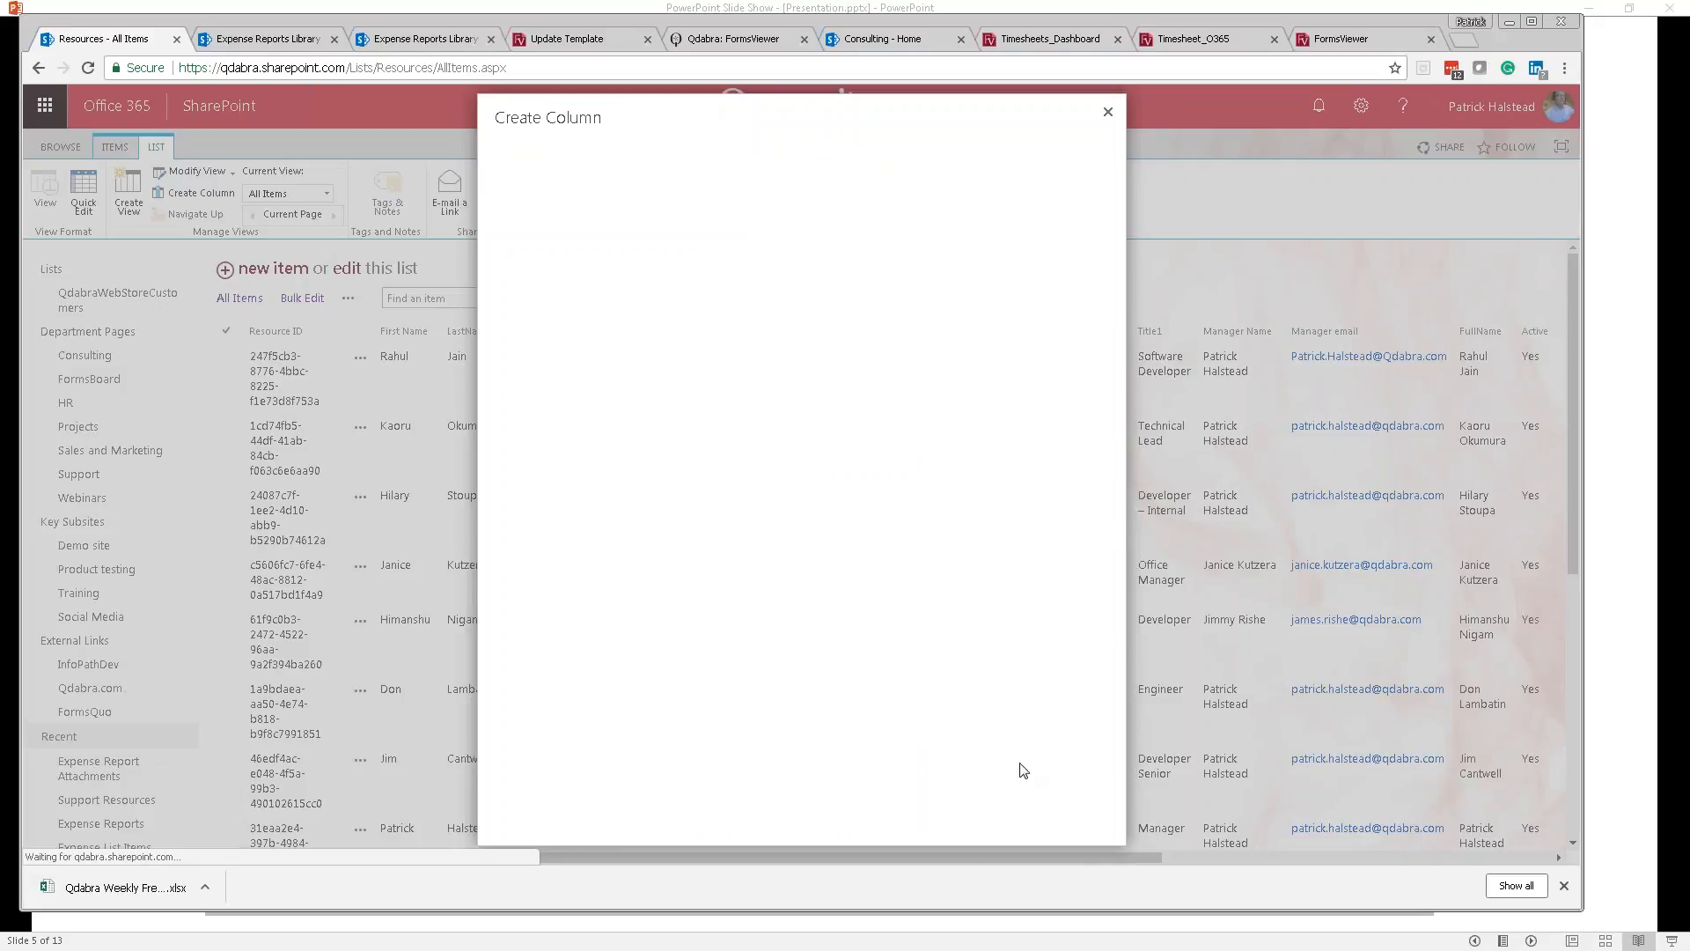
{"action": "scroll", "coordinate": [997, 733], "scroll_direction": "down", "scroll_amount": 4}
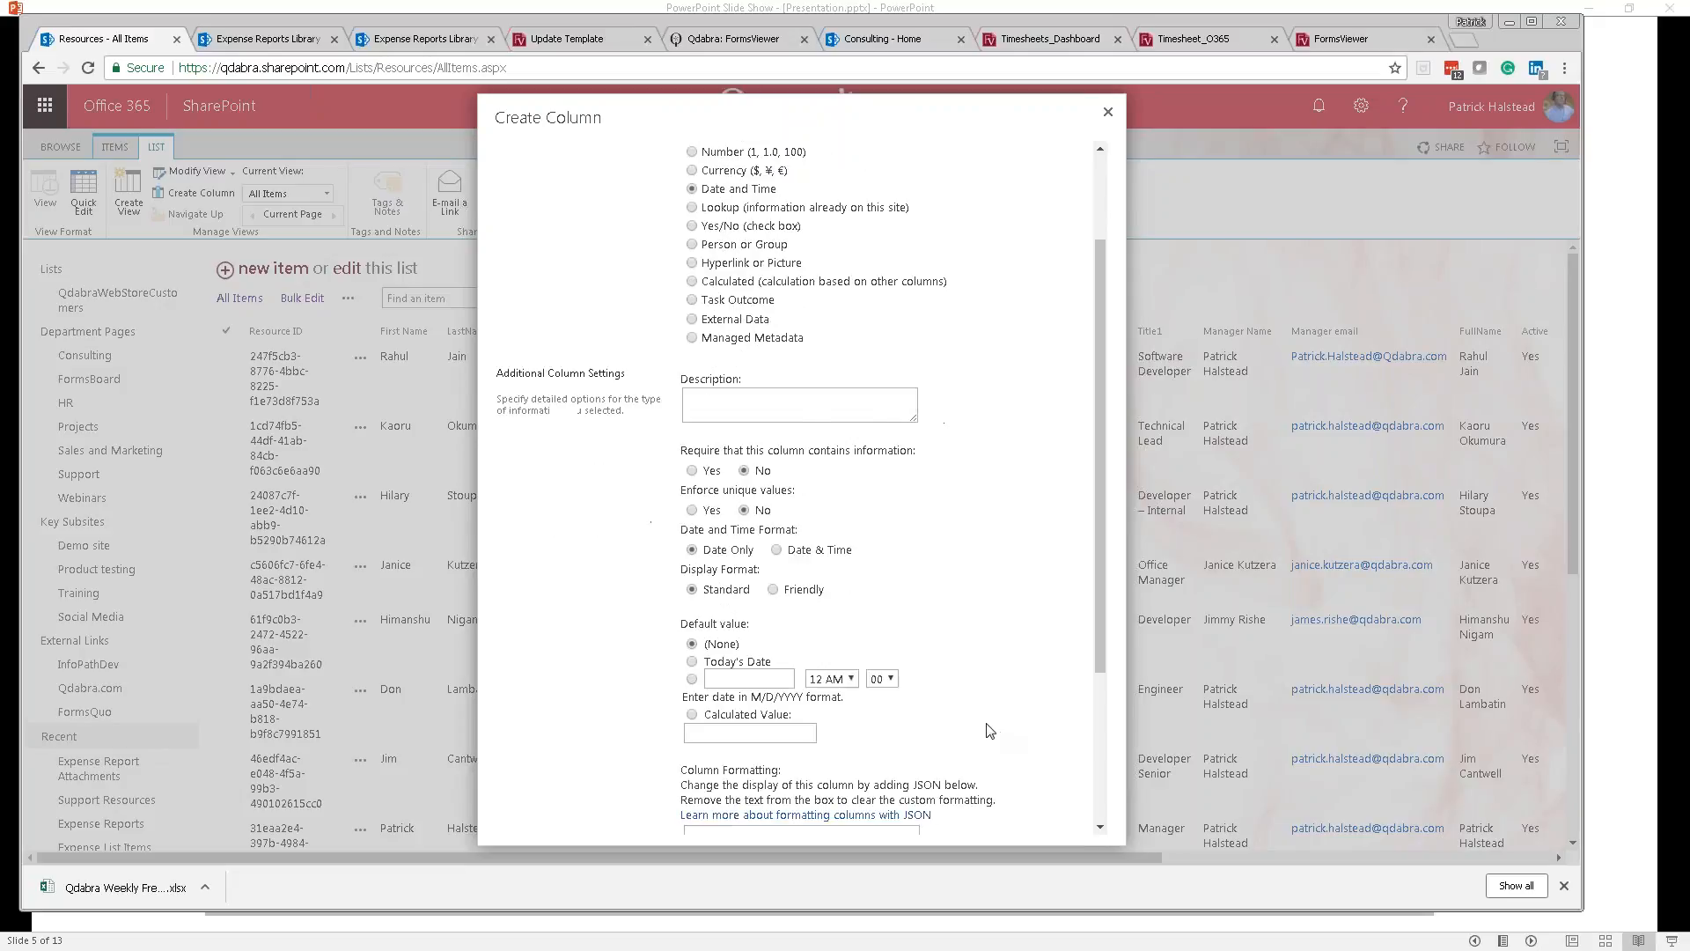
{"action": "left_click", "coordinate": [986, 822]}
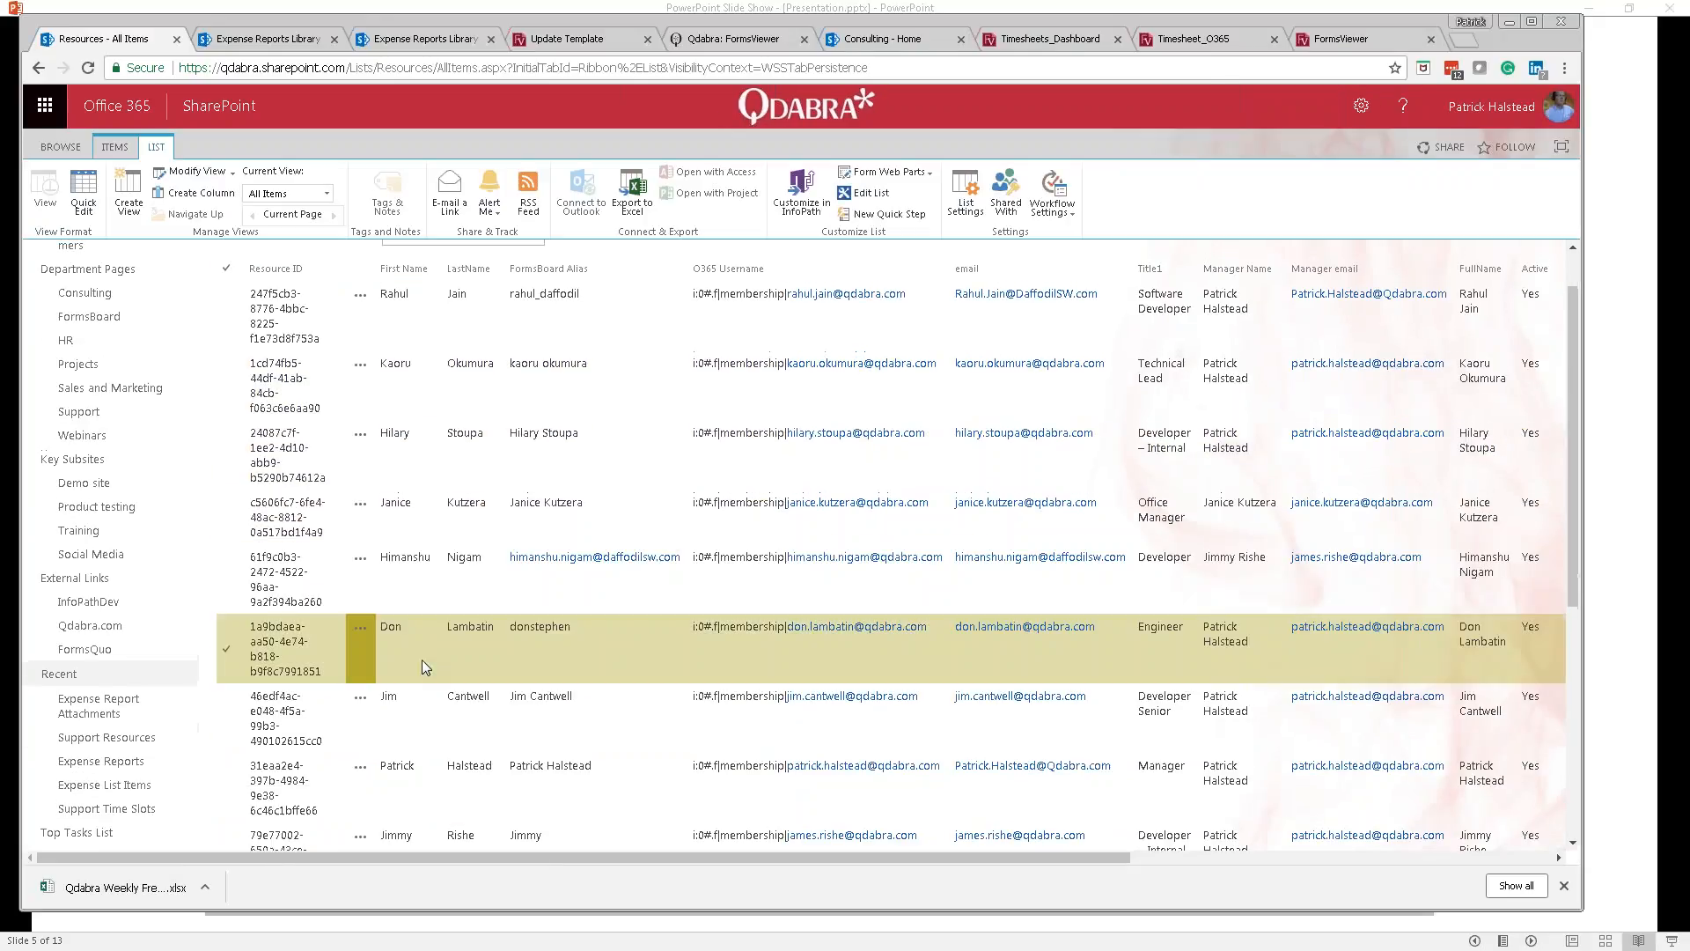
{"action": "left_click", "coordinate": [275, 797]}
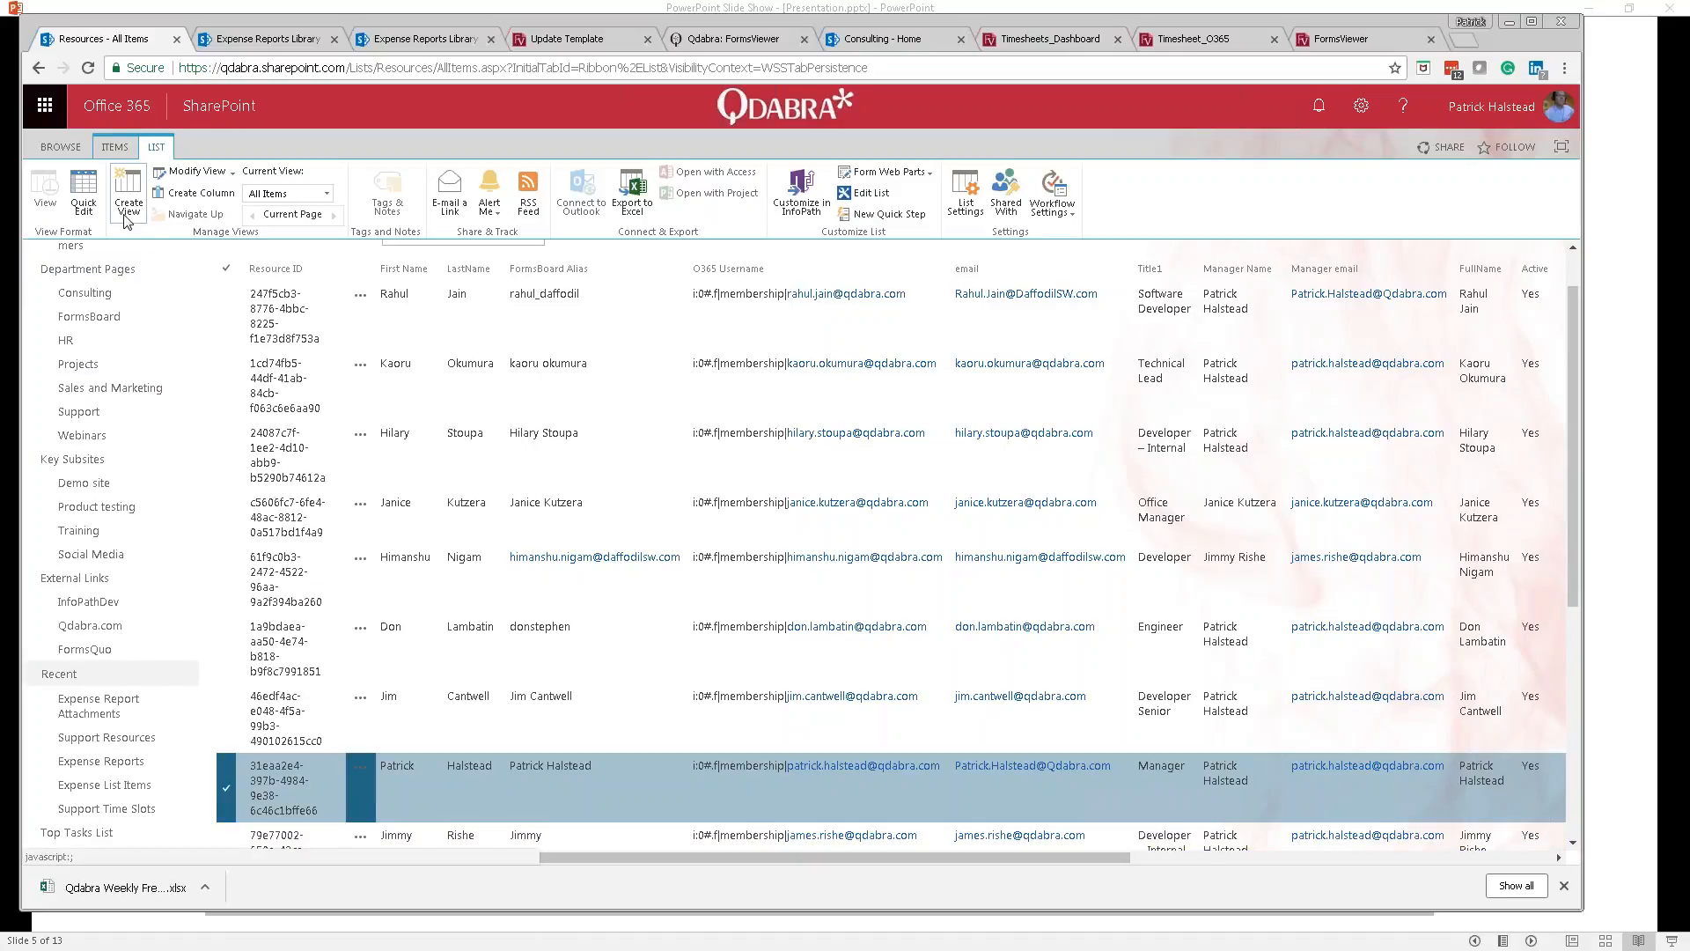
{"action": "left_click", "coordinate": [123, 148]}
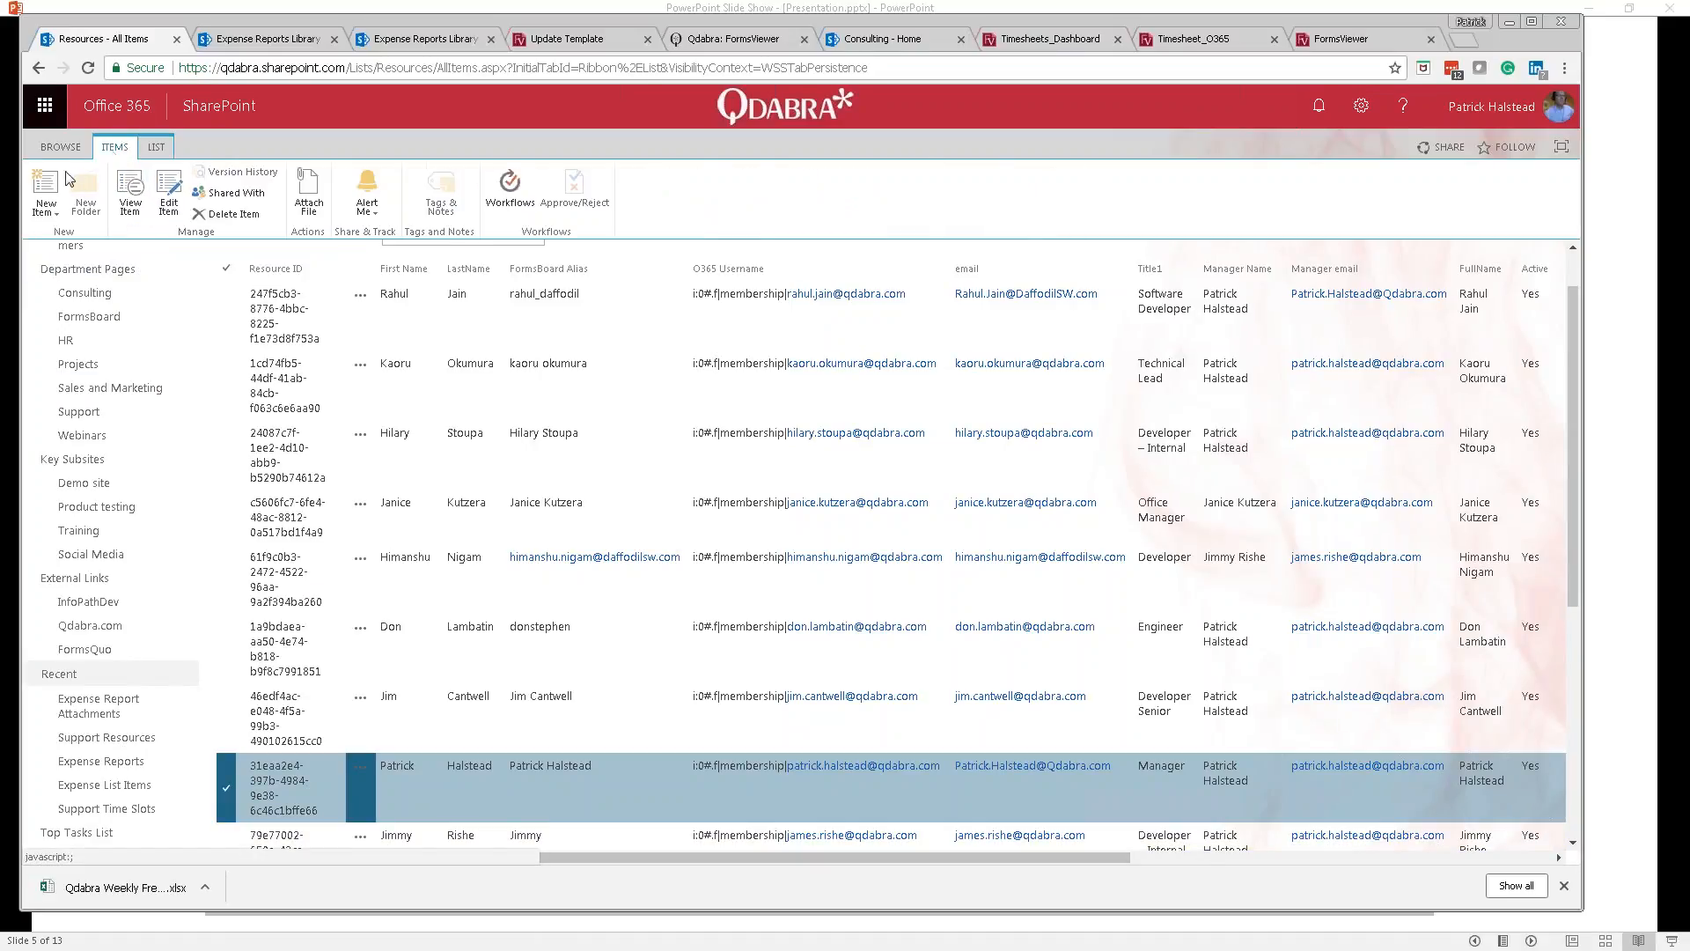
{"action": "left_click", "coordinate": [168, 192]}
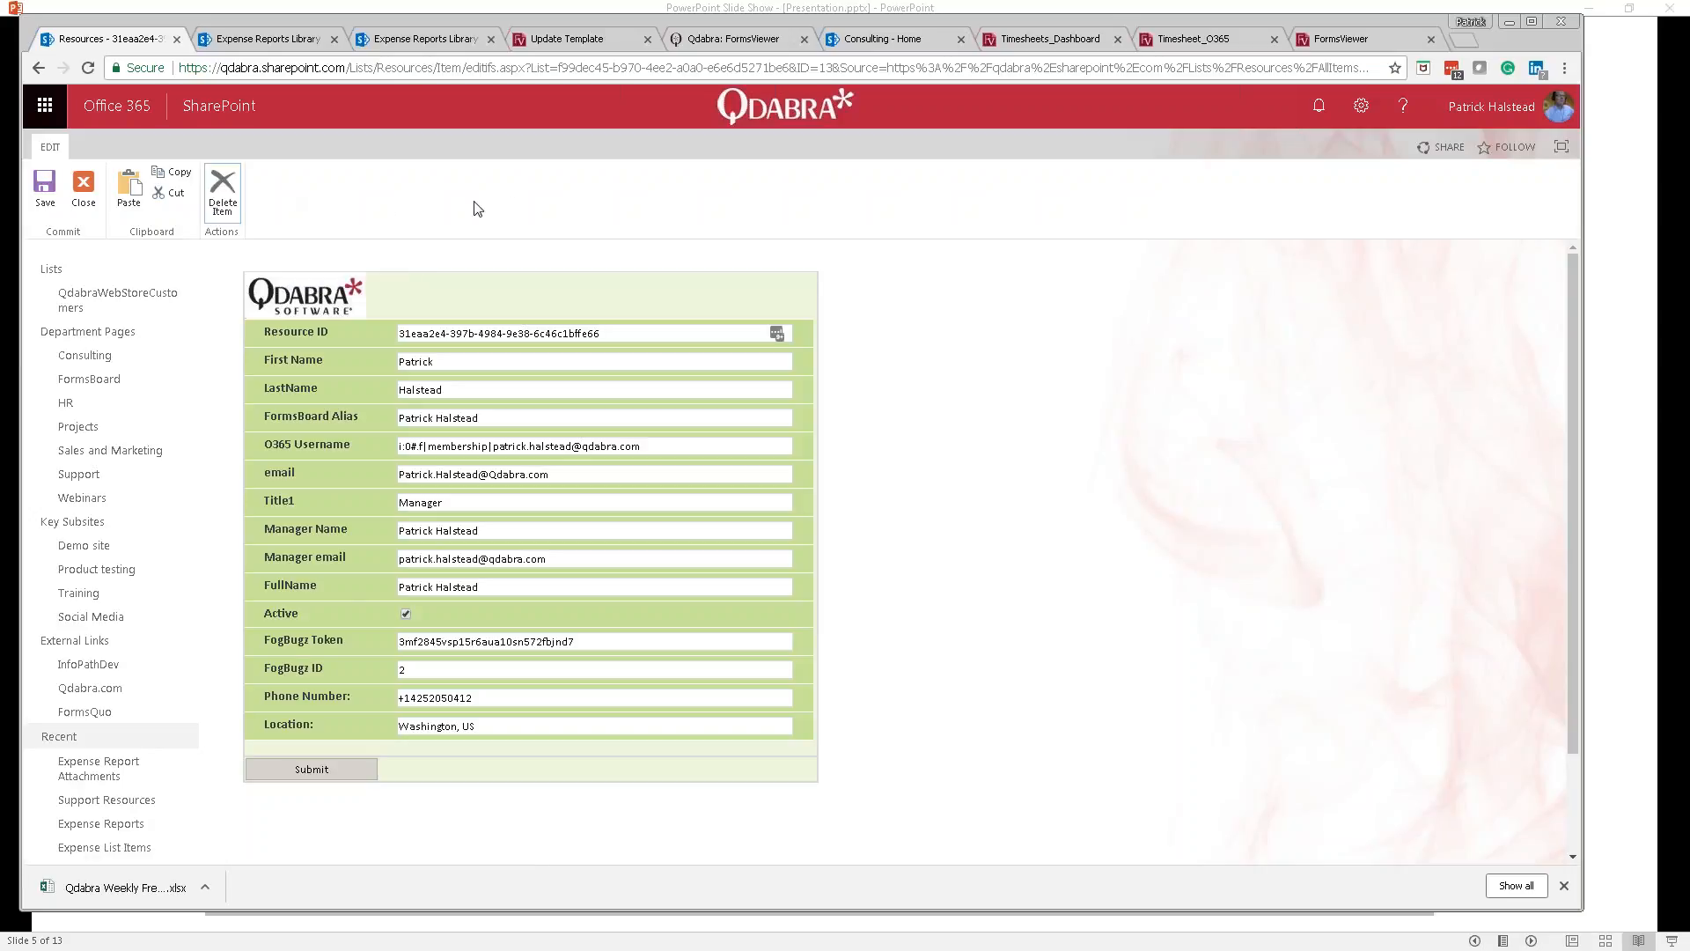
{"action": "left_click", "coordinate": [99, 220]}
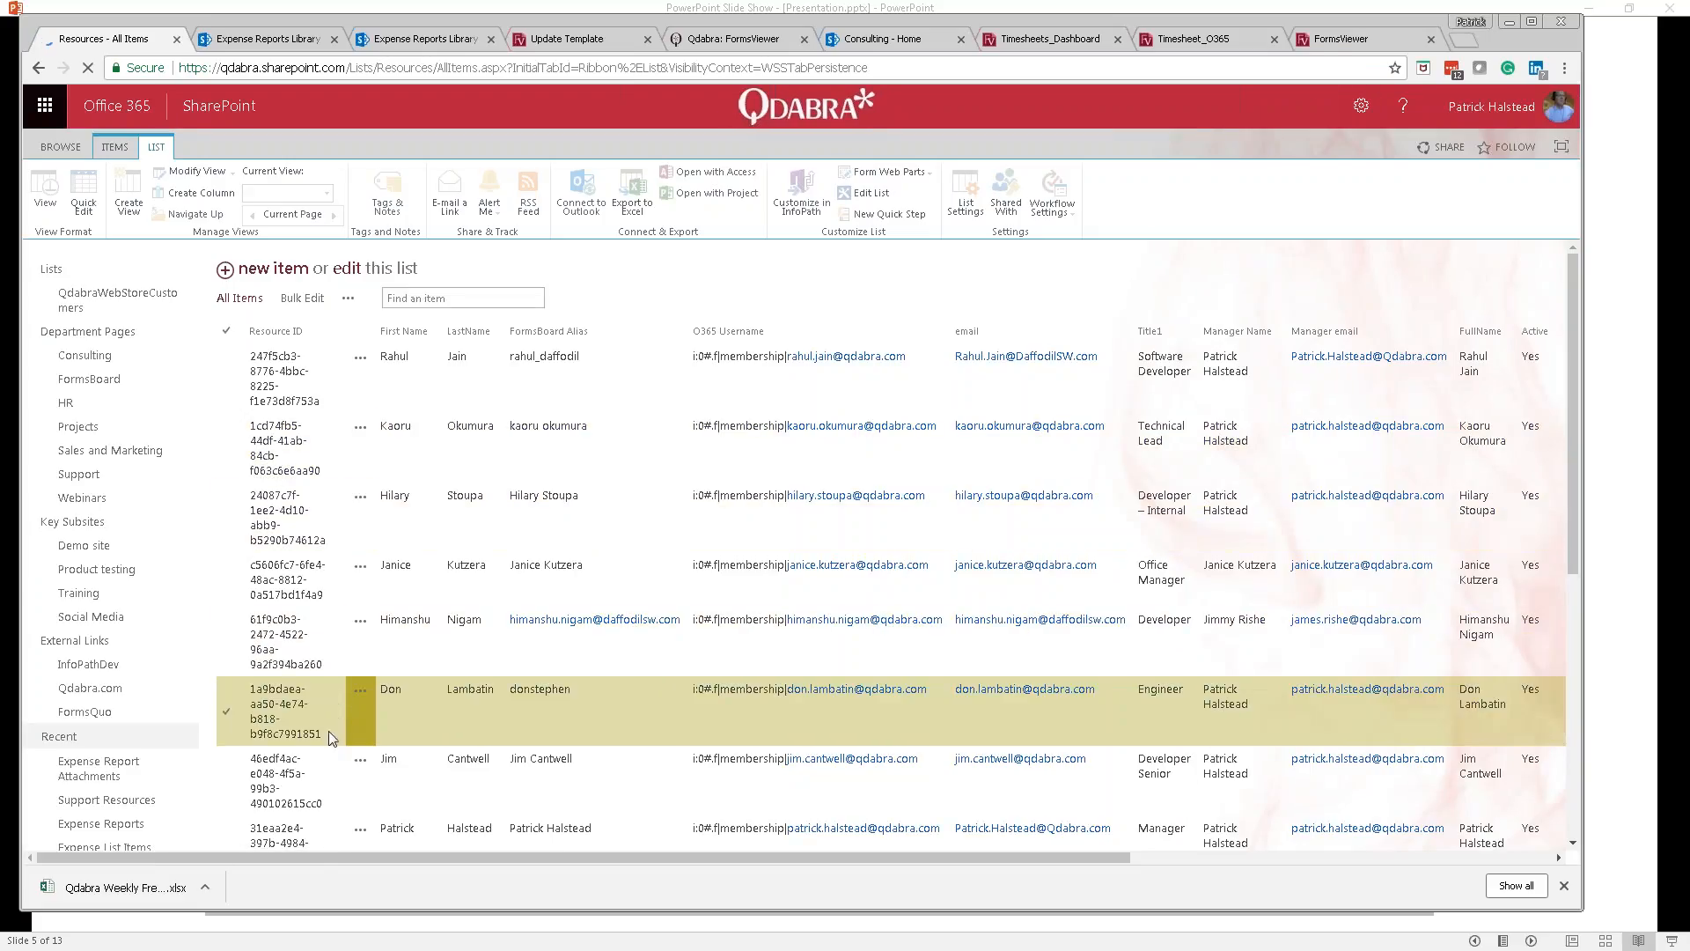
Step: In Quick Edit, enter 1/19/67 as the Manager row's Birthdate, then stop editing the list
{"action": "left_click", "coordinate": [231, 832]}
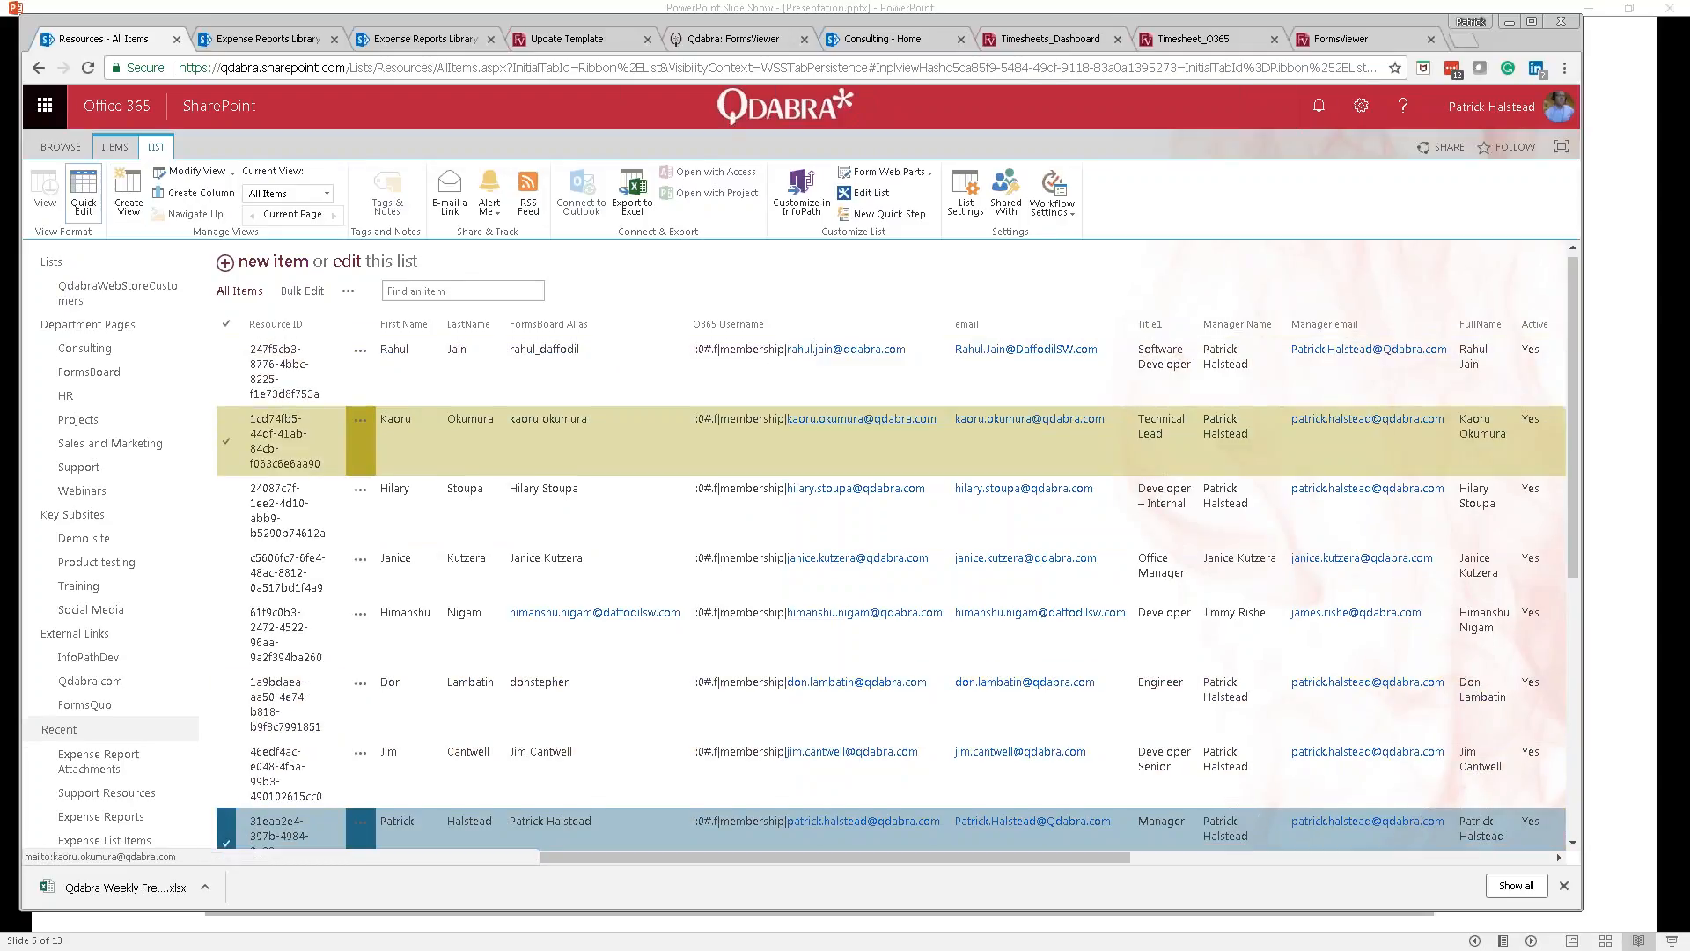
{"action": "scroll", "coordinate": [1220, 557], "scroll_direction": "up", "scroll_amount": 1}
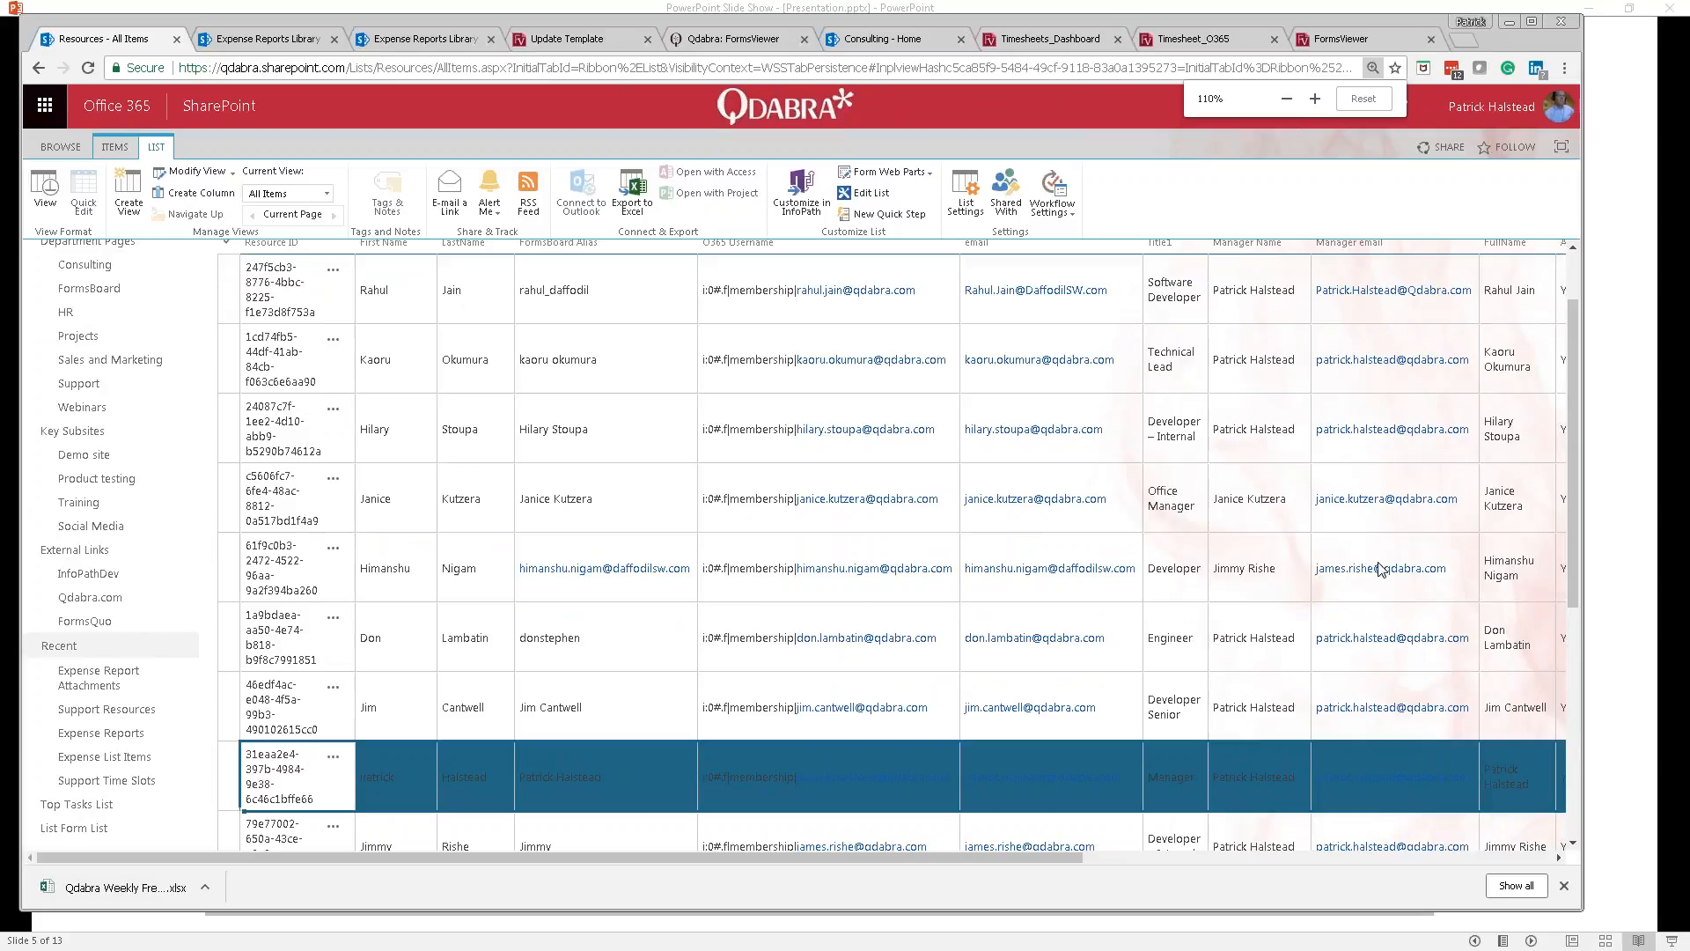
{"action": "scroll", "coordinate": [1377, 570], "scroll_direction": "right", "scroll_amount": 9}
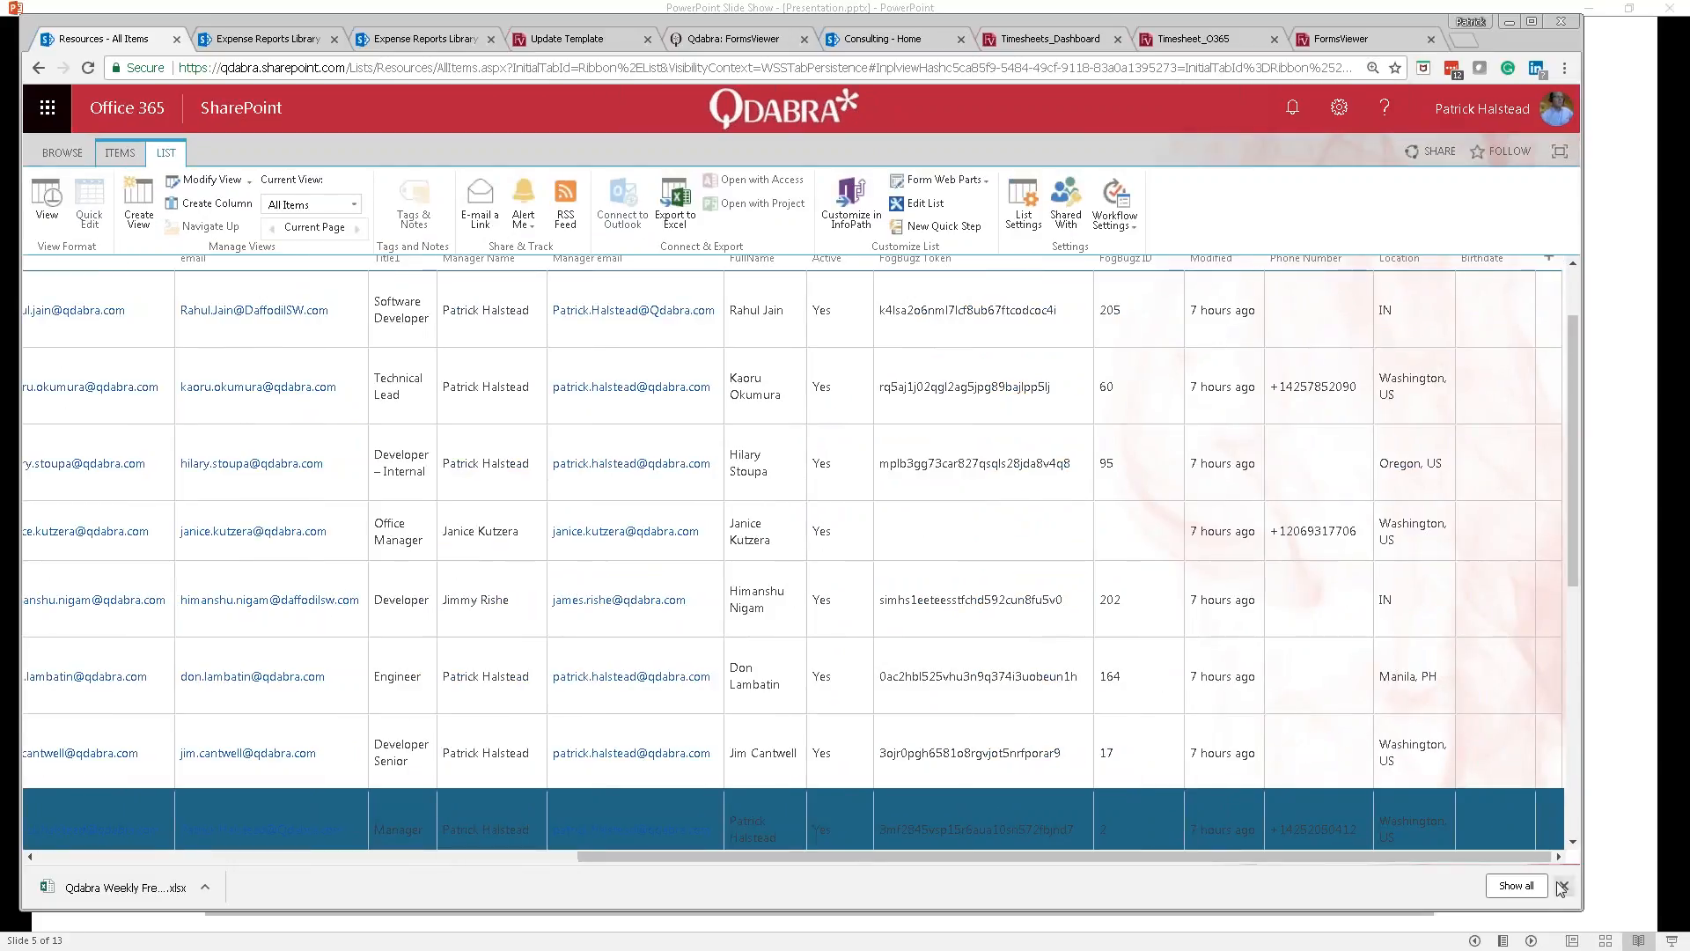
{"action": "left_click", "coordinate": [1482, 822]}
{"action": "left_click", "coordinate": [1494, 781]}
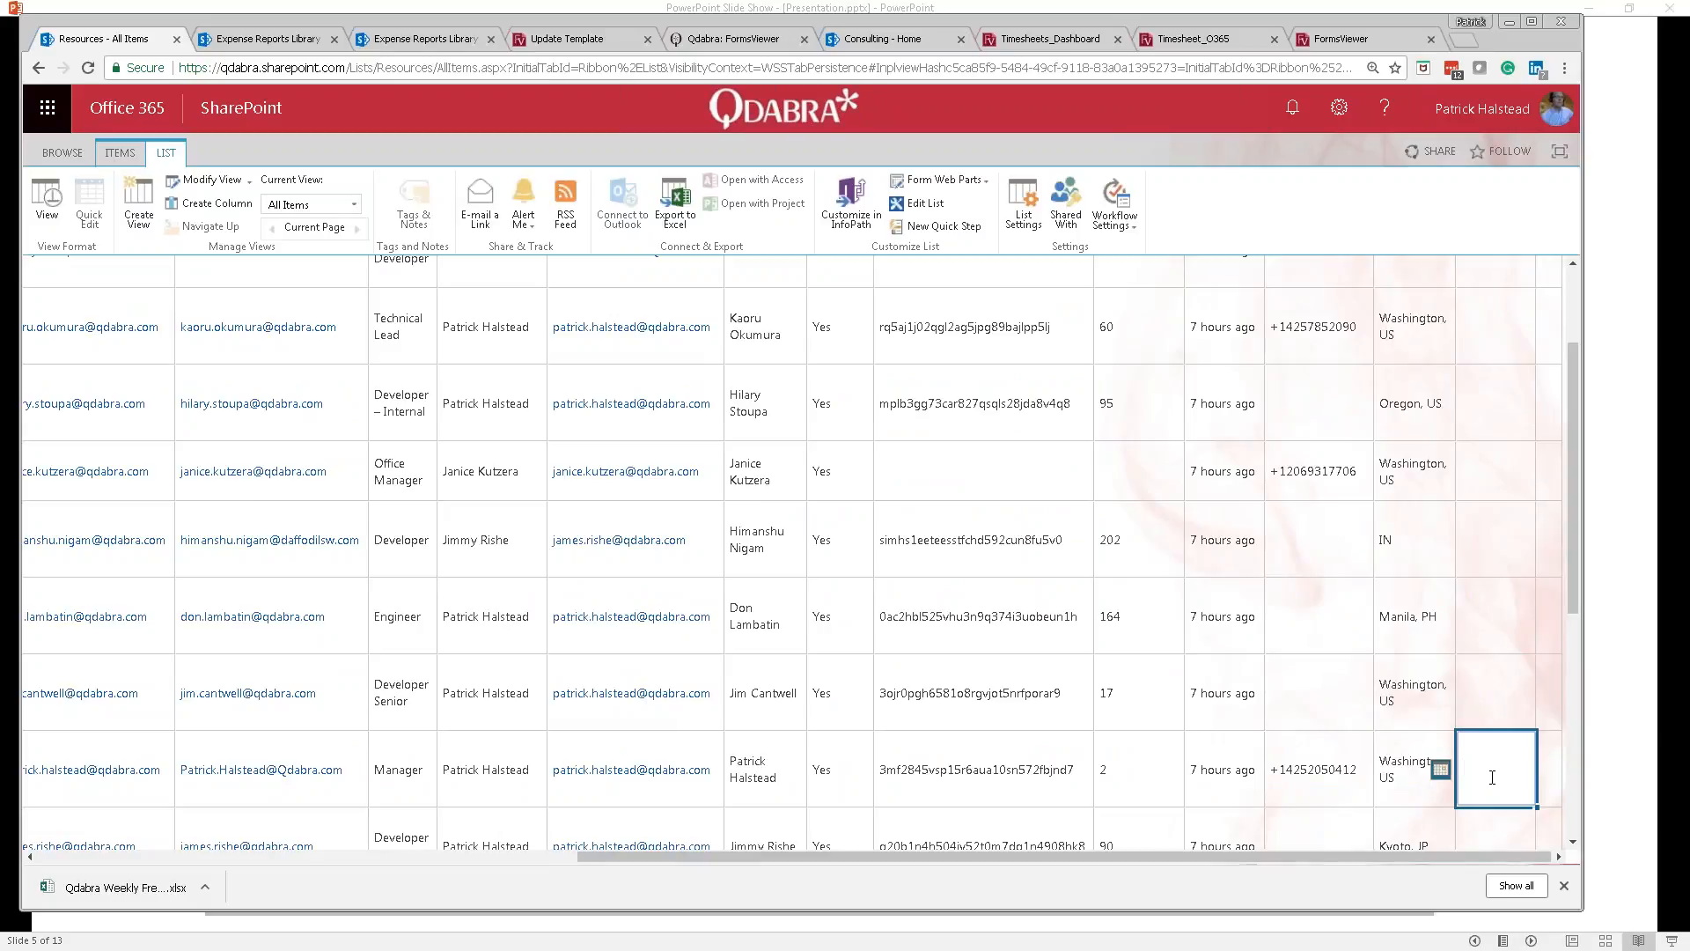
{"action": "type", "text": "1/19/67"}
{"action": "key", "text": "Tab"}
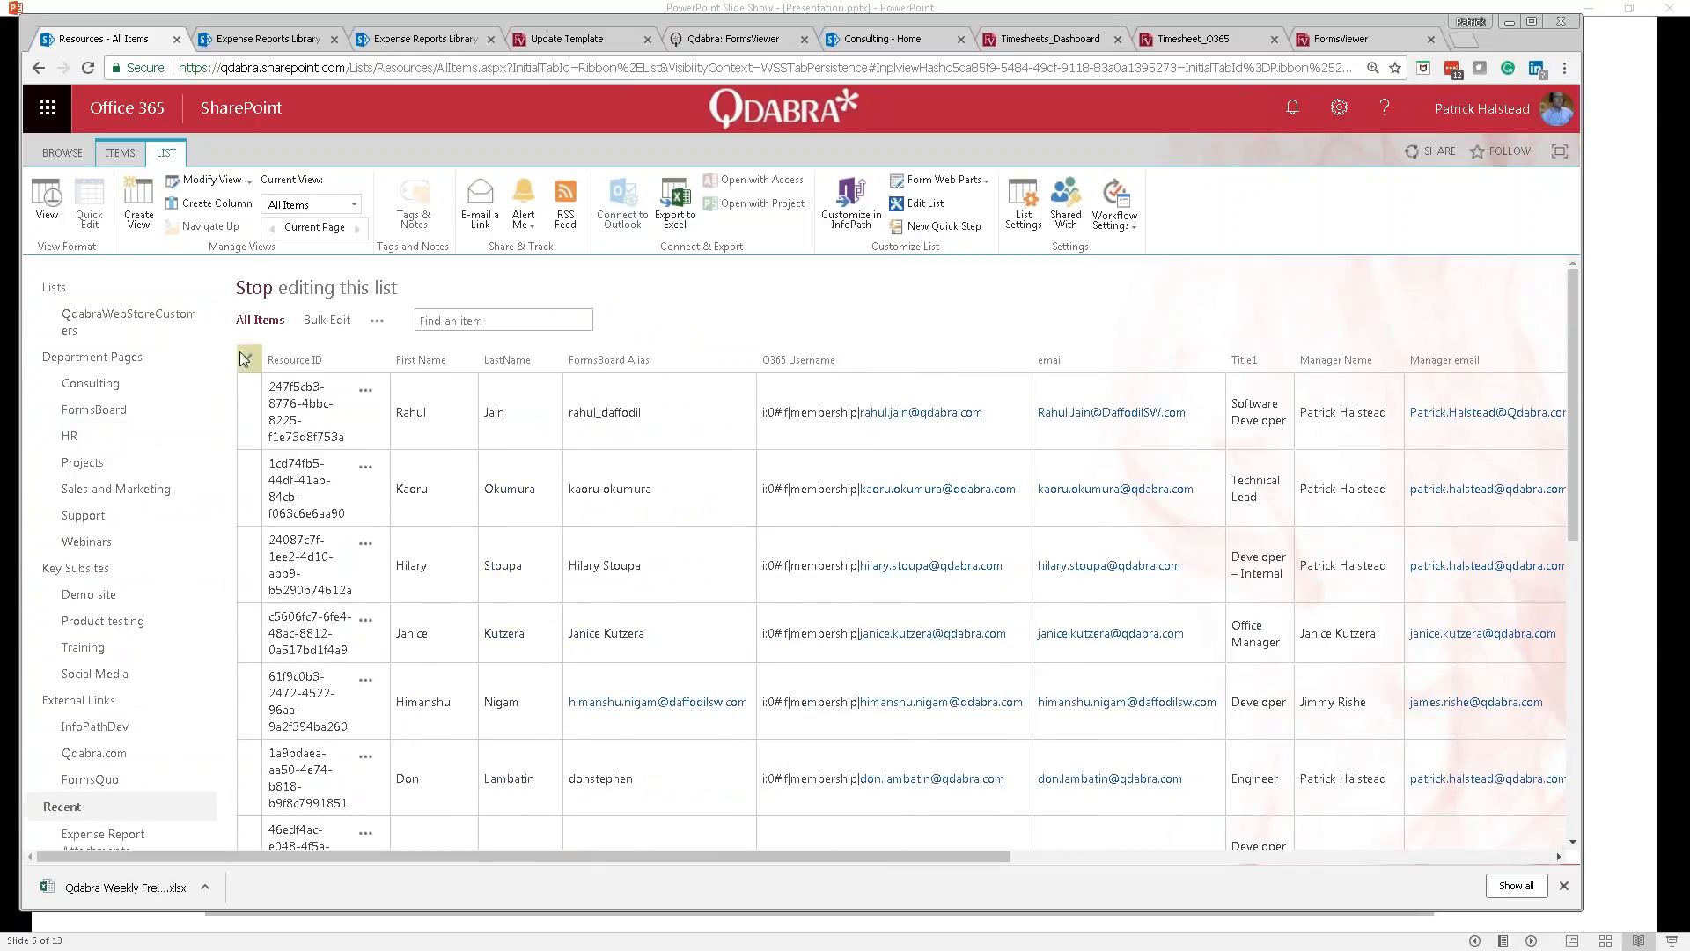
{"action": "left_click", "coordinate": [262, 290]}
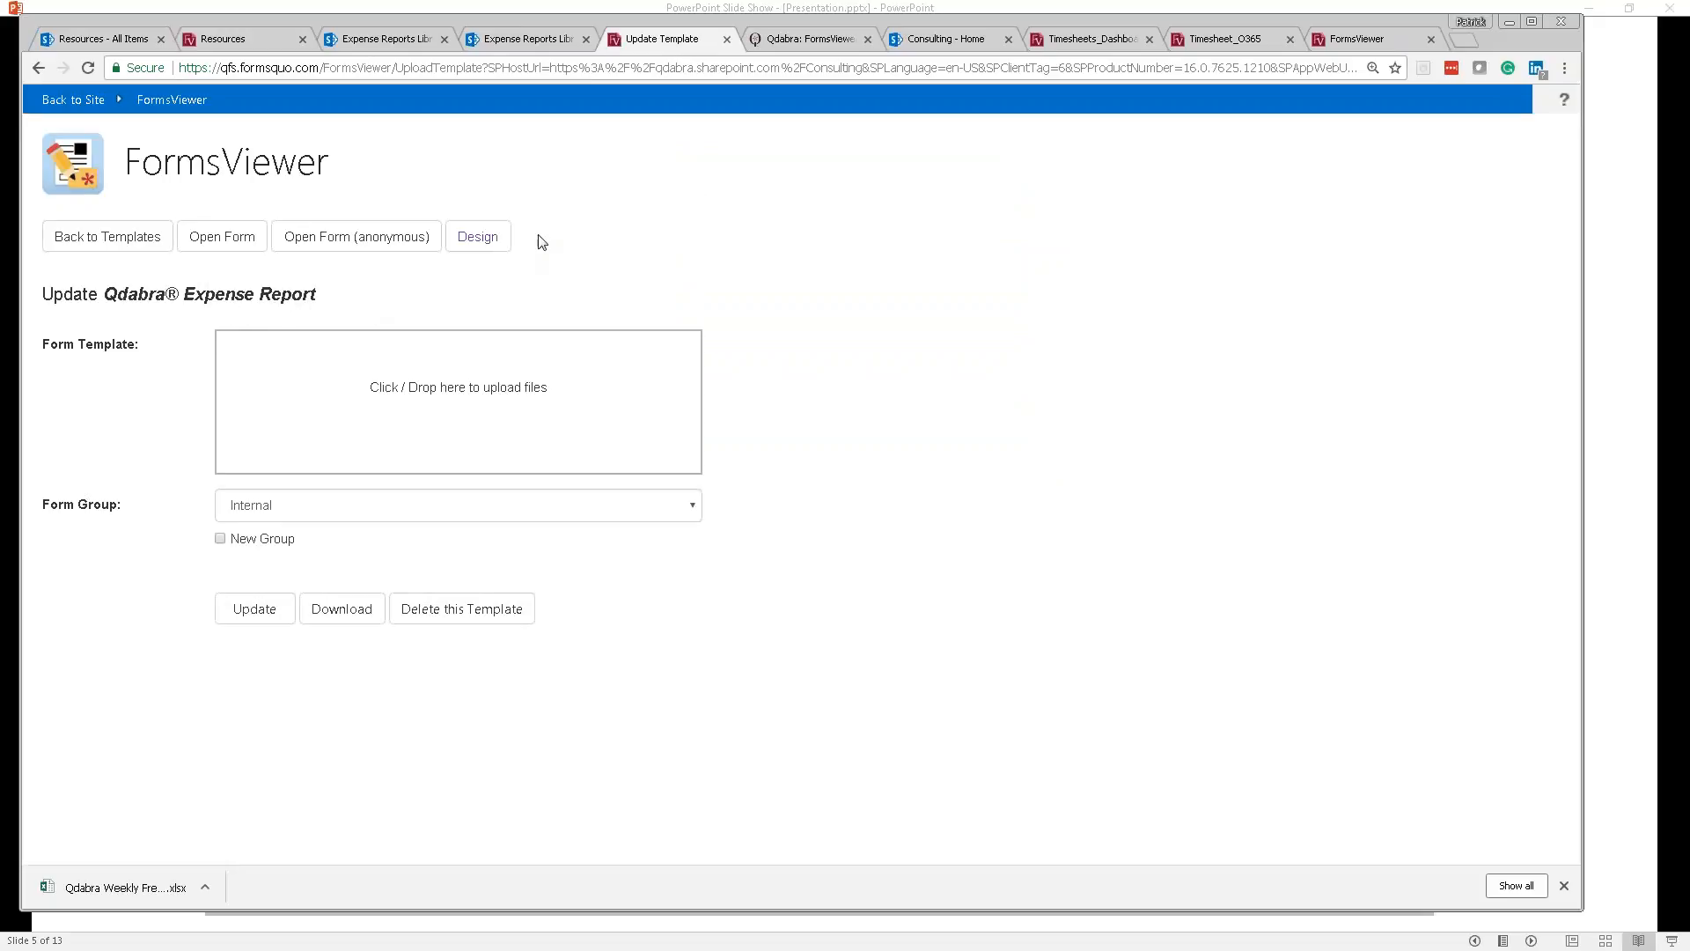
Step: In Forms Designer, check Birthdate in the Resources data connection, save it, and return to Update Template
{"action": "left_click", "coordinate": [477, 236]}
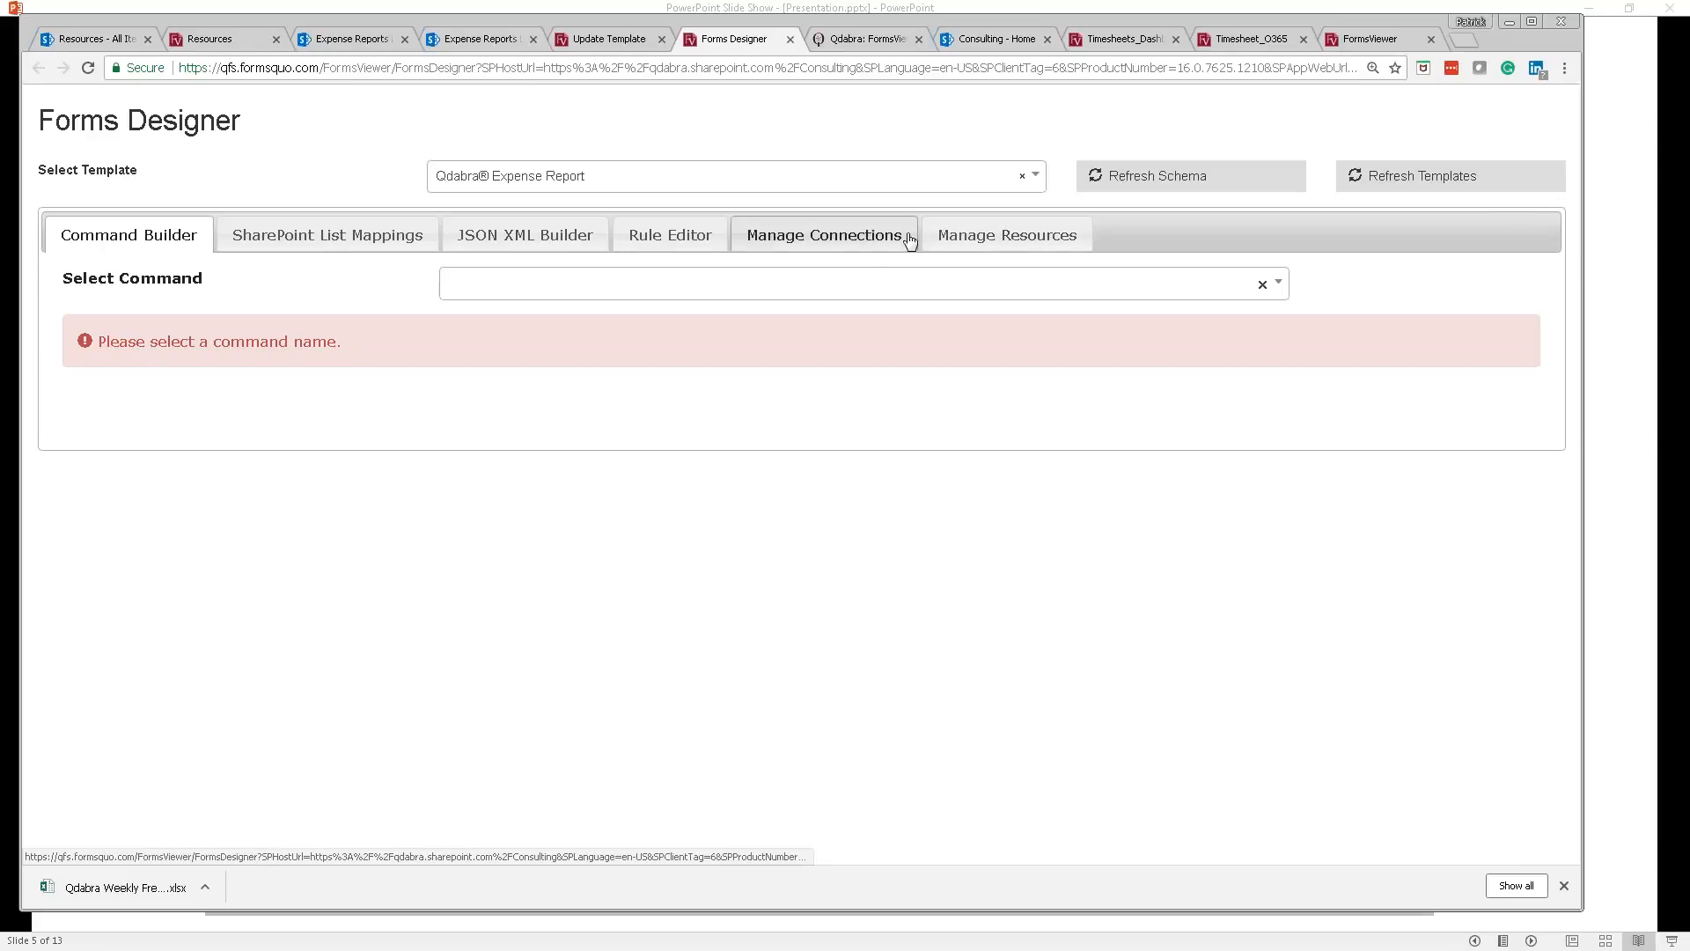
{"action": "left_click", "coordinate": [803, 242]}
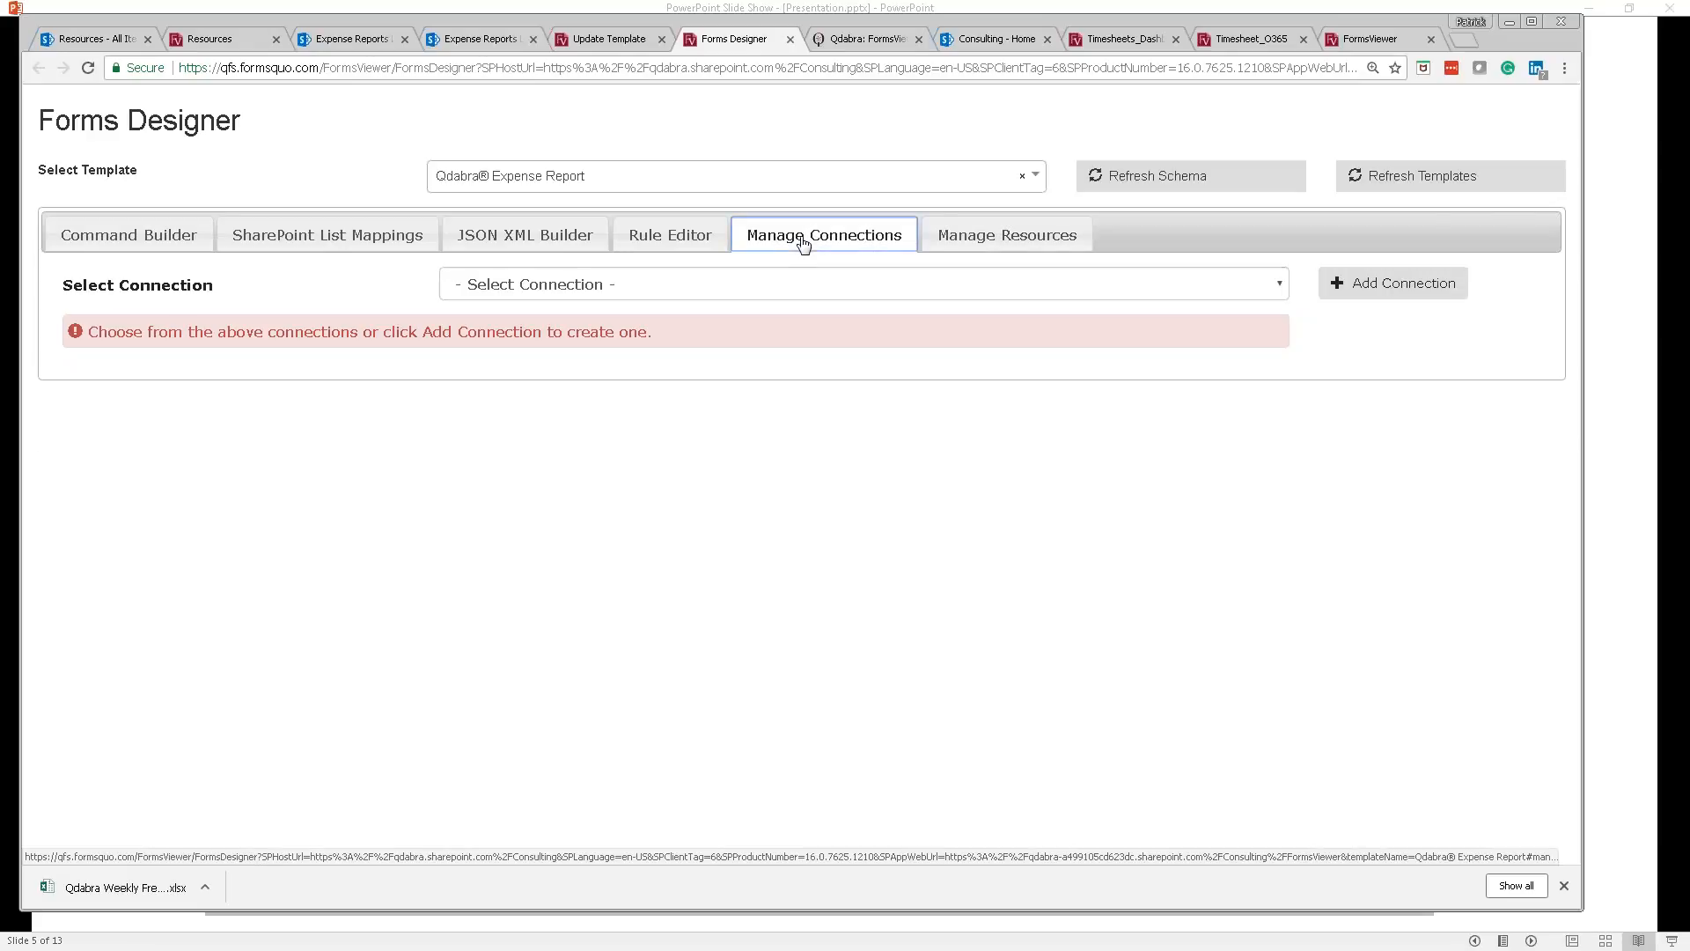
{"action": "left_click", "coordinate": [937, 291]}
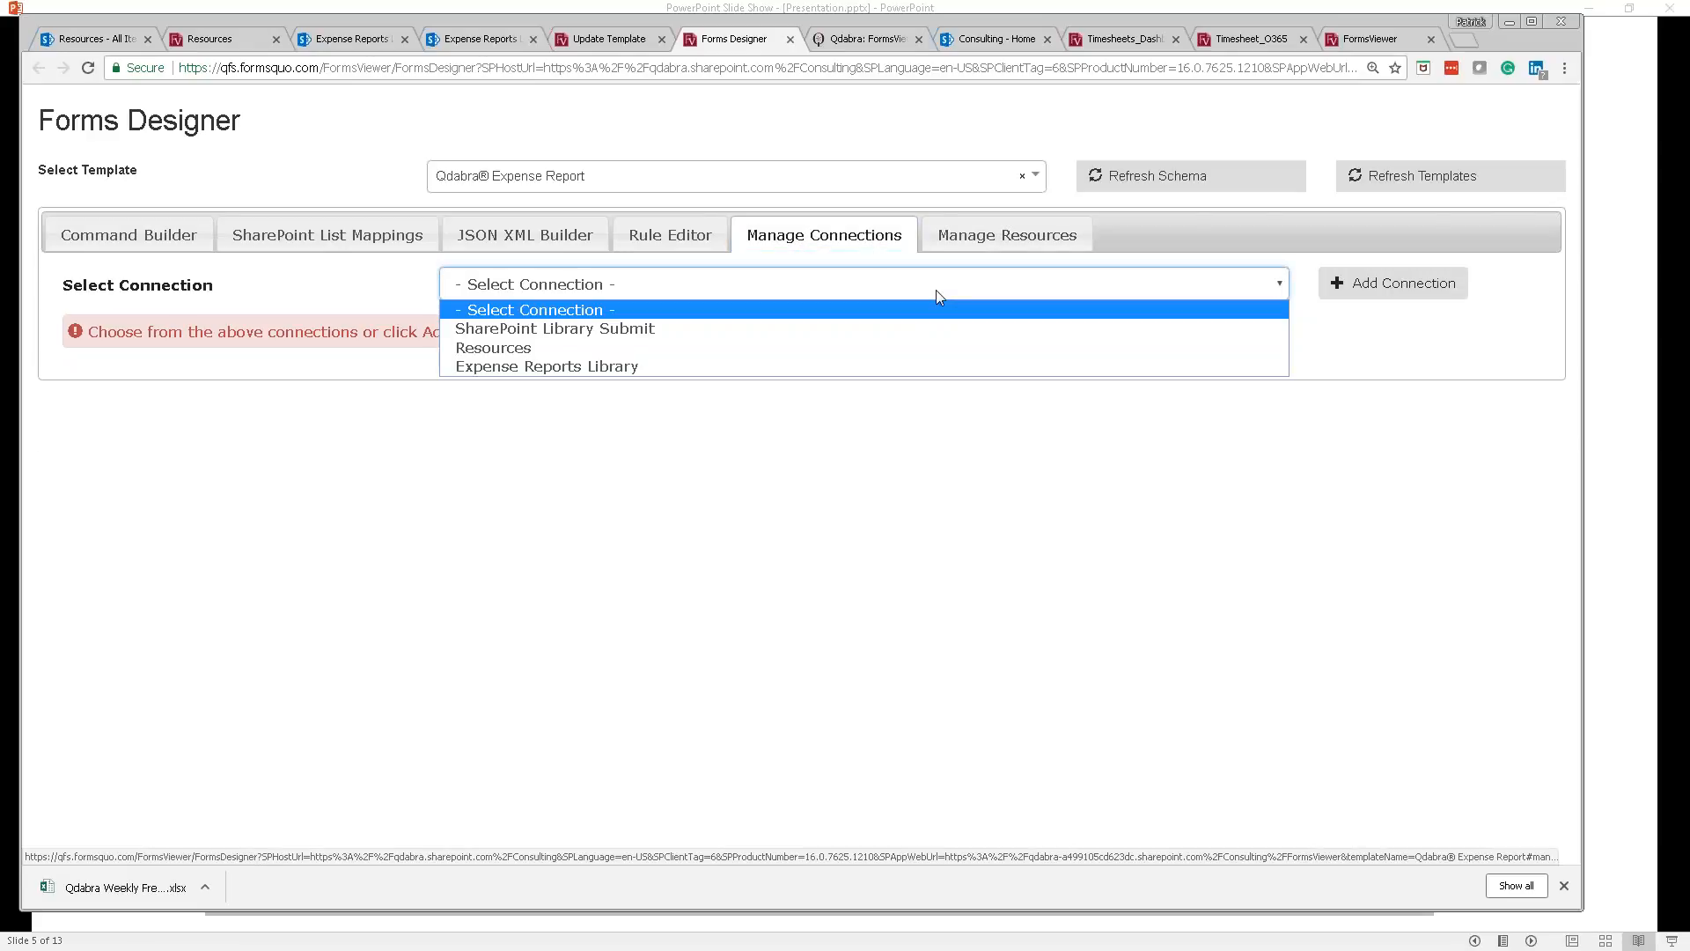
{"action": "left_click", "coordinate": [557, 347]}
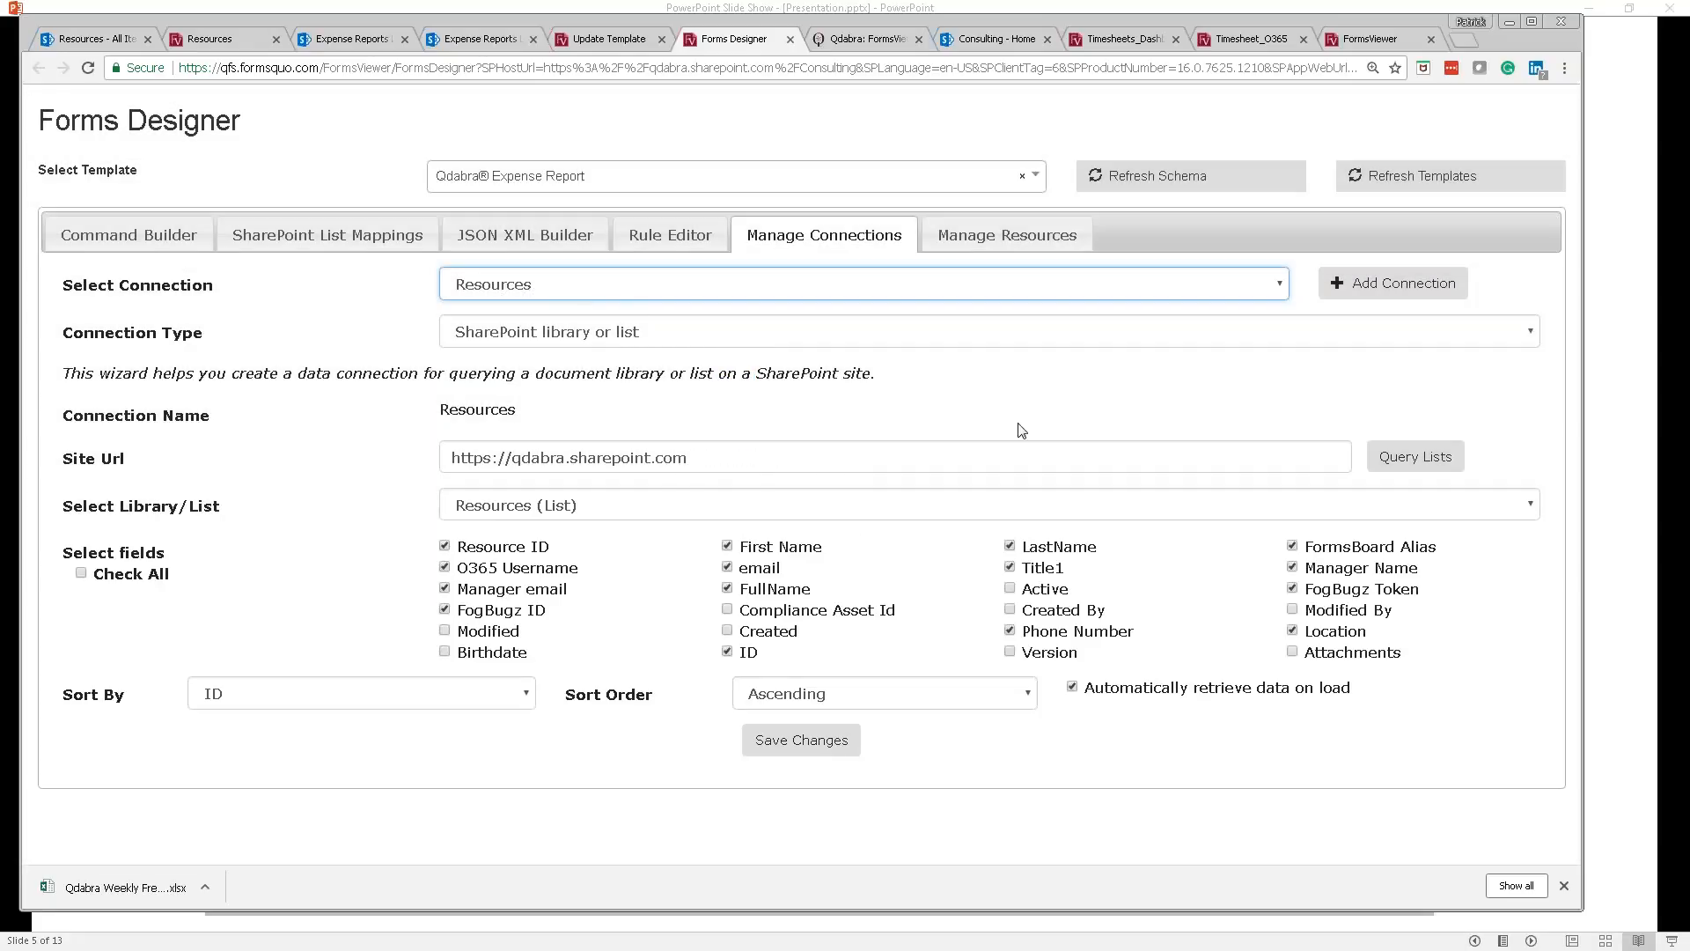
{"action": "left_click", "coordinate": [444, 653]}
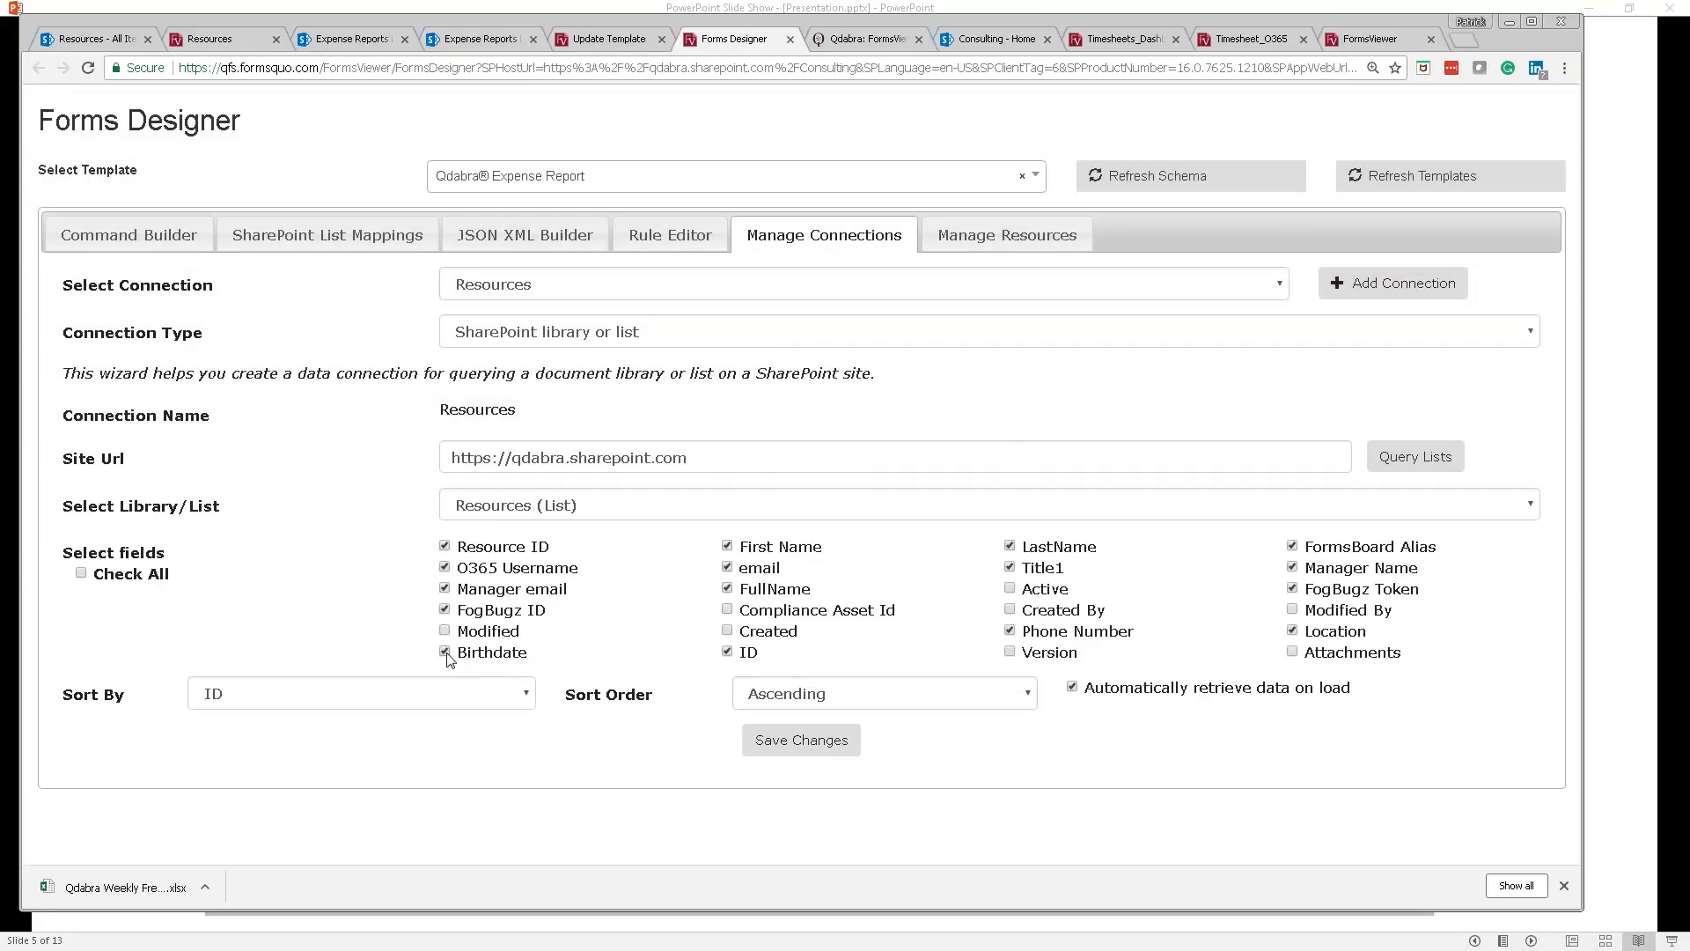
{"action": "left_click", "coordinate": [763, 745]}
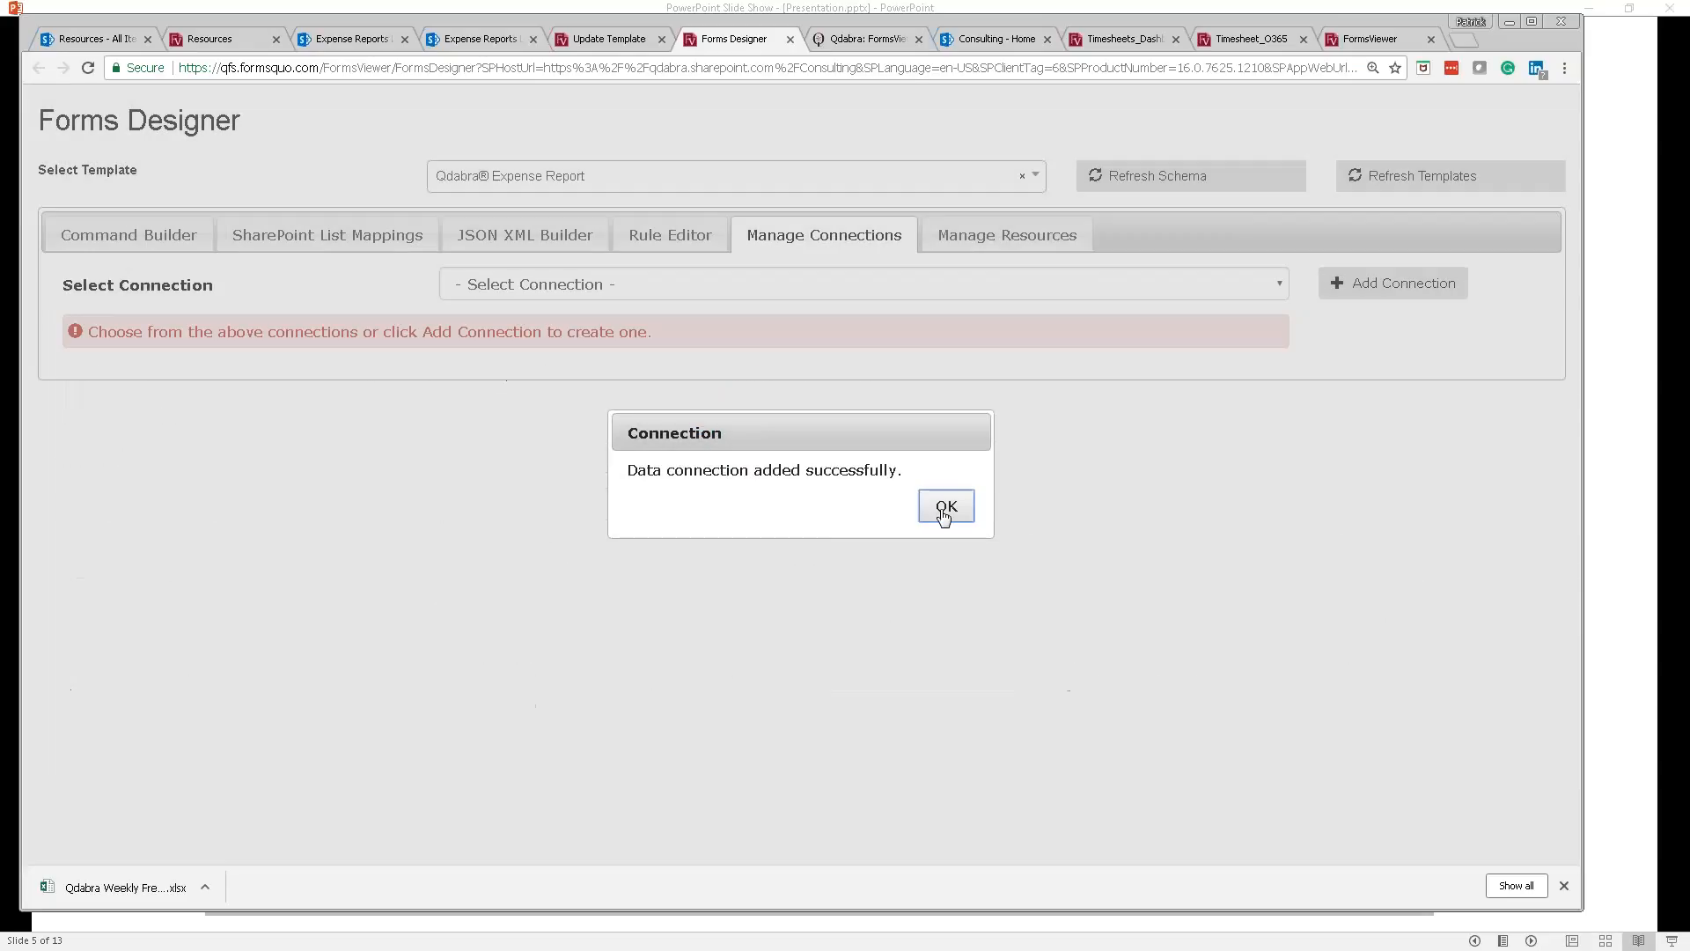
{"action": "left_click", "coordinate": [946, 509]}
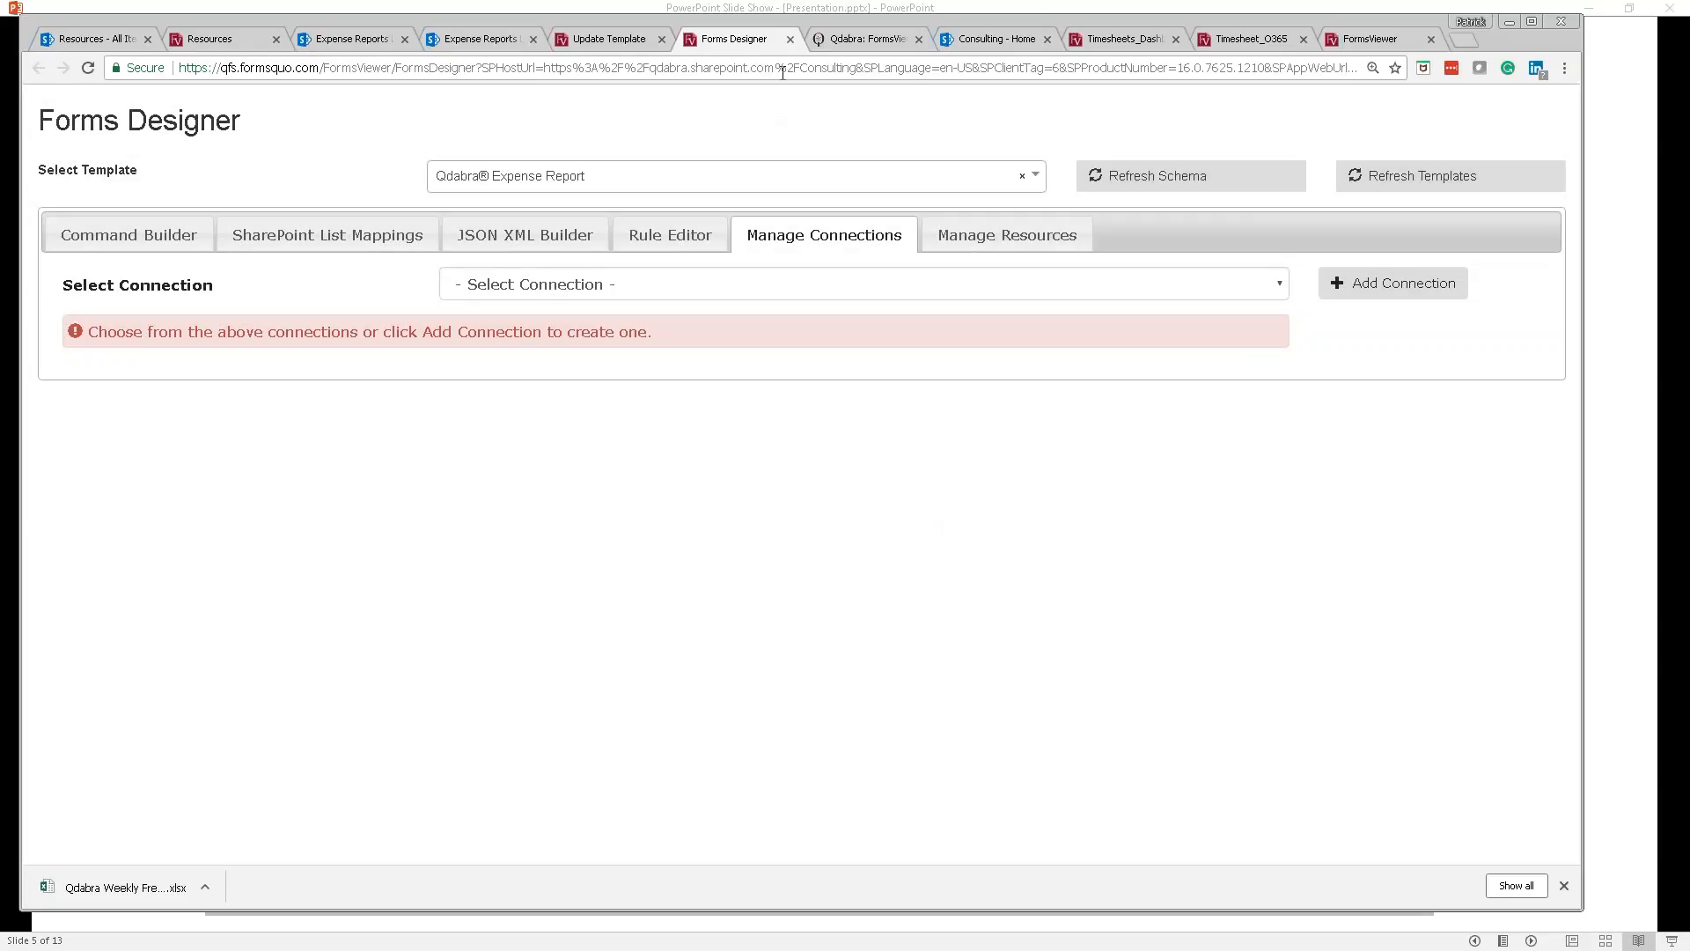
{"action": "left_click", "coordinate": [608, 39]}
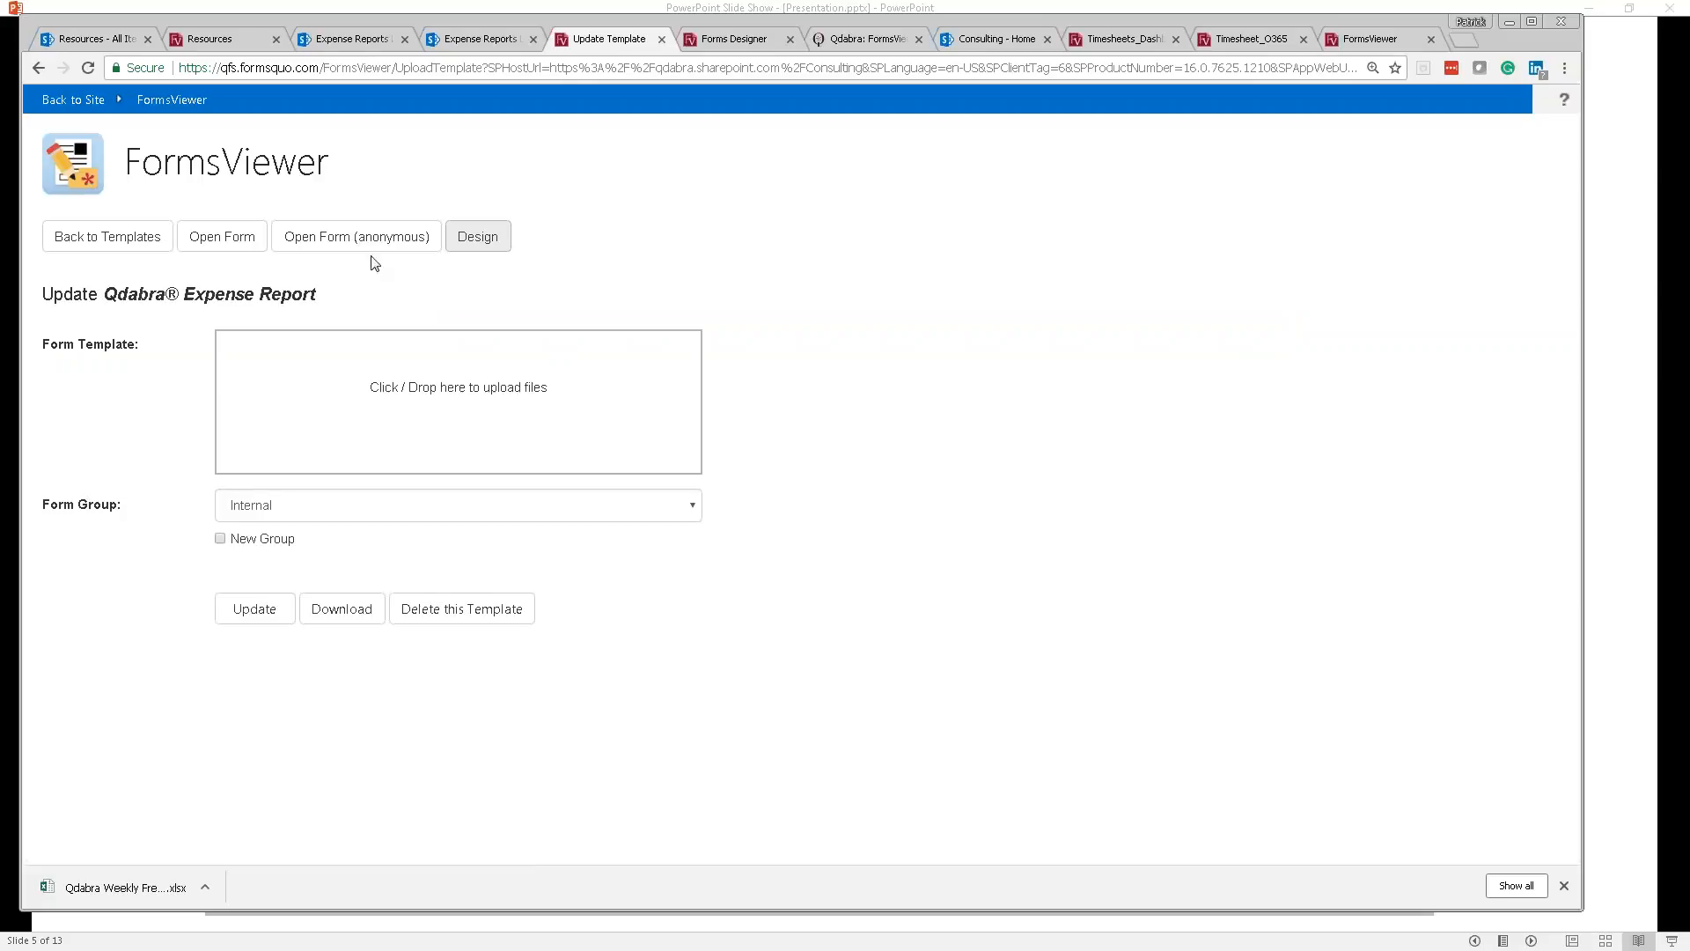
Step: Refresh Update Template, download the Expense Report .xsn template, and show Chrome's Downloads page
{"action": "left_click", "coordinate": [95, 70]}
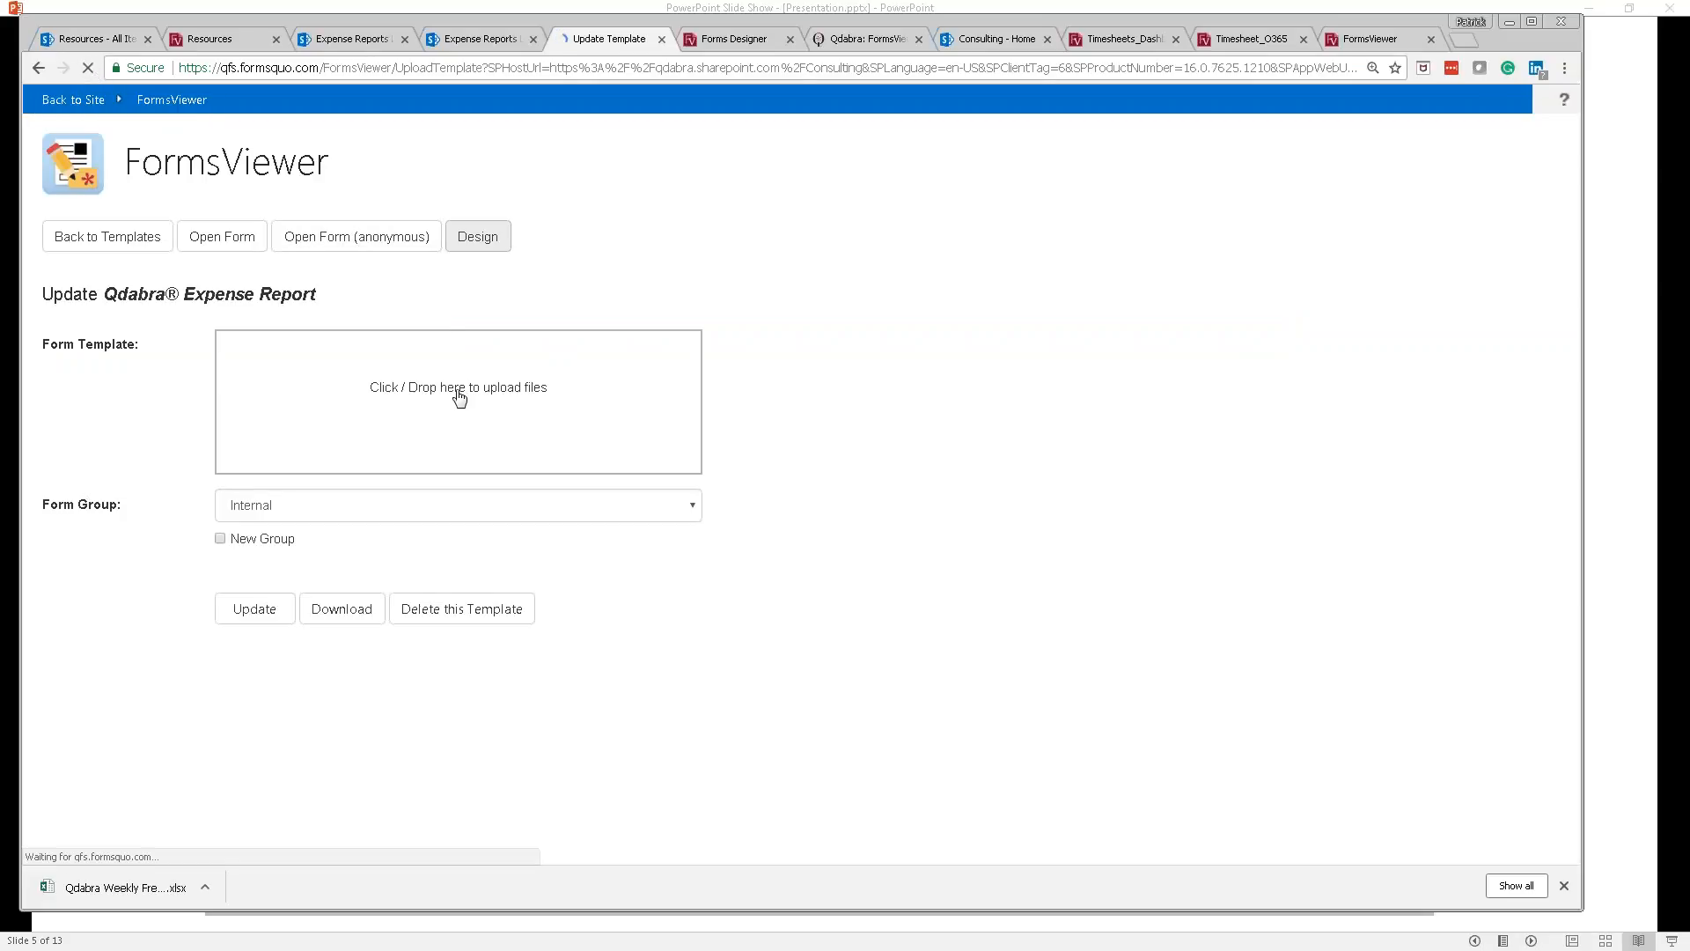
{"action": "left_click", "coordinate": [341, 618]}
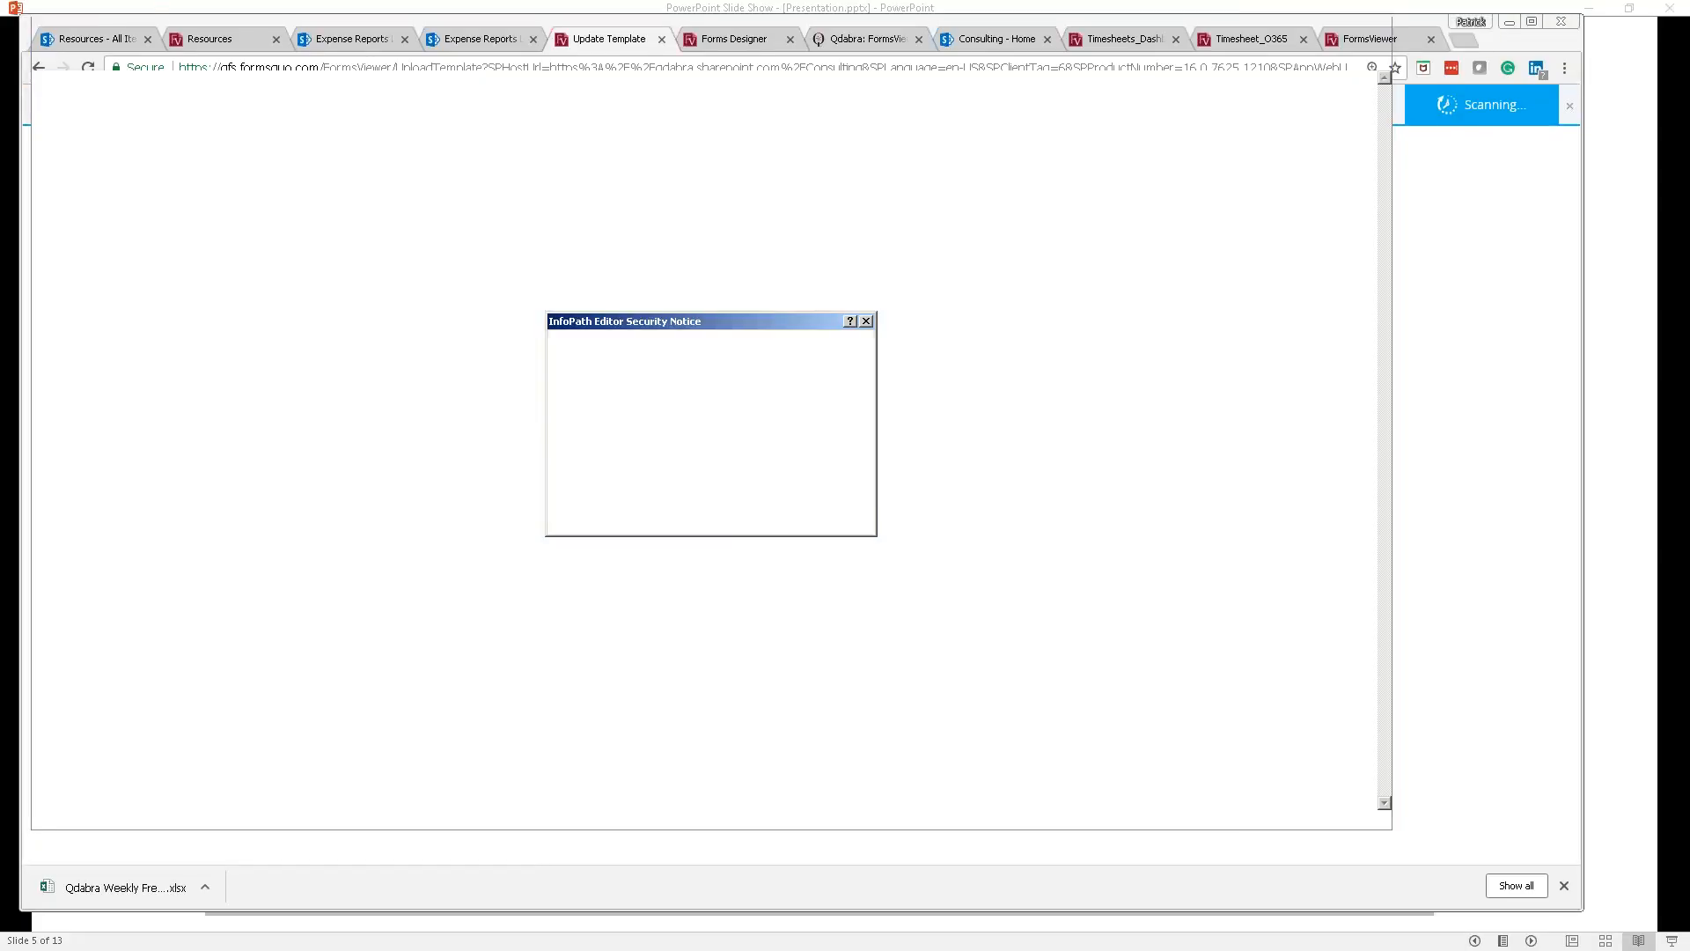
{"action": "left_click", "coordinate": [866, 321]}
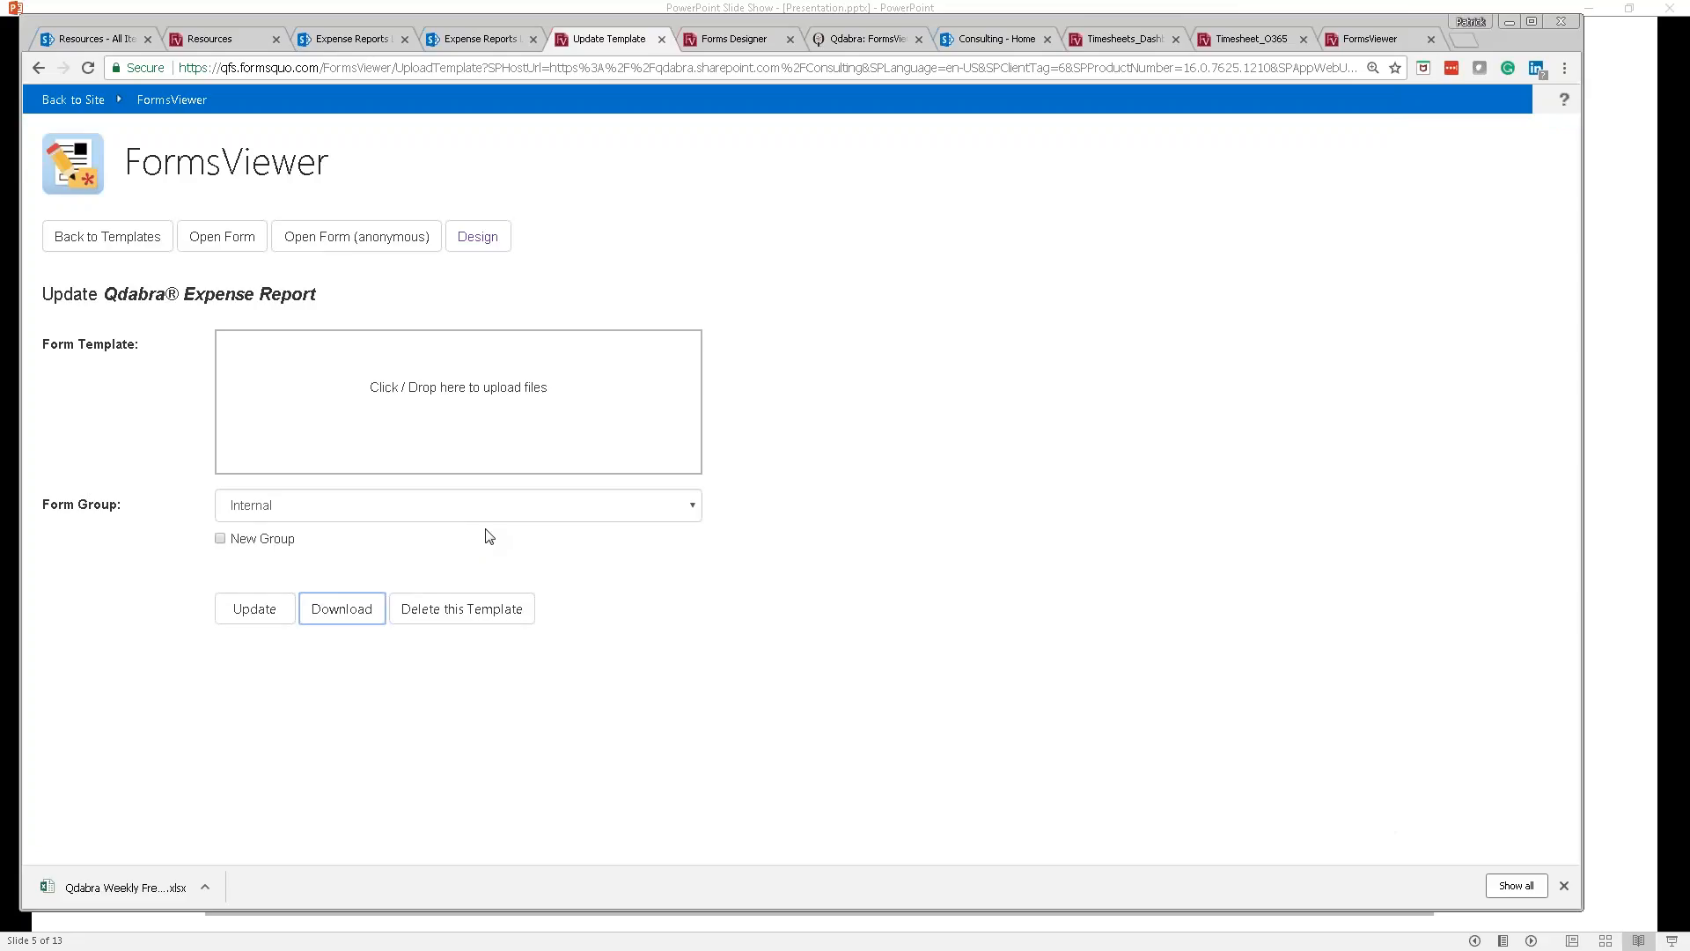
{"action": "key", "text": "ctrl+j"}
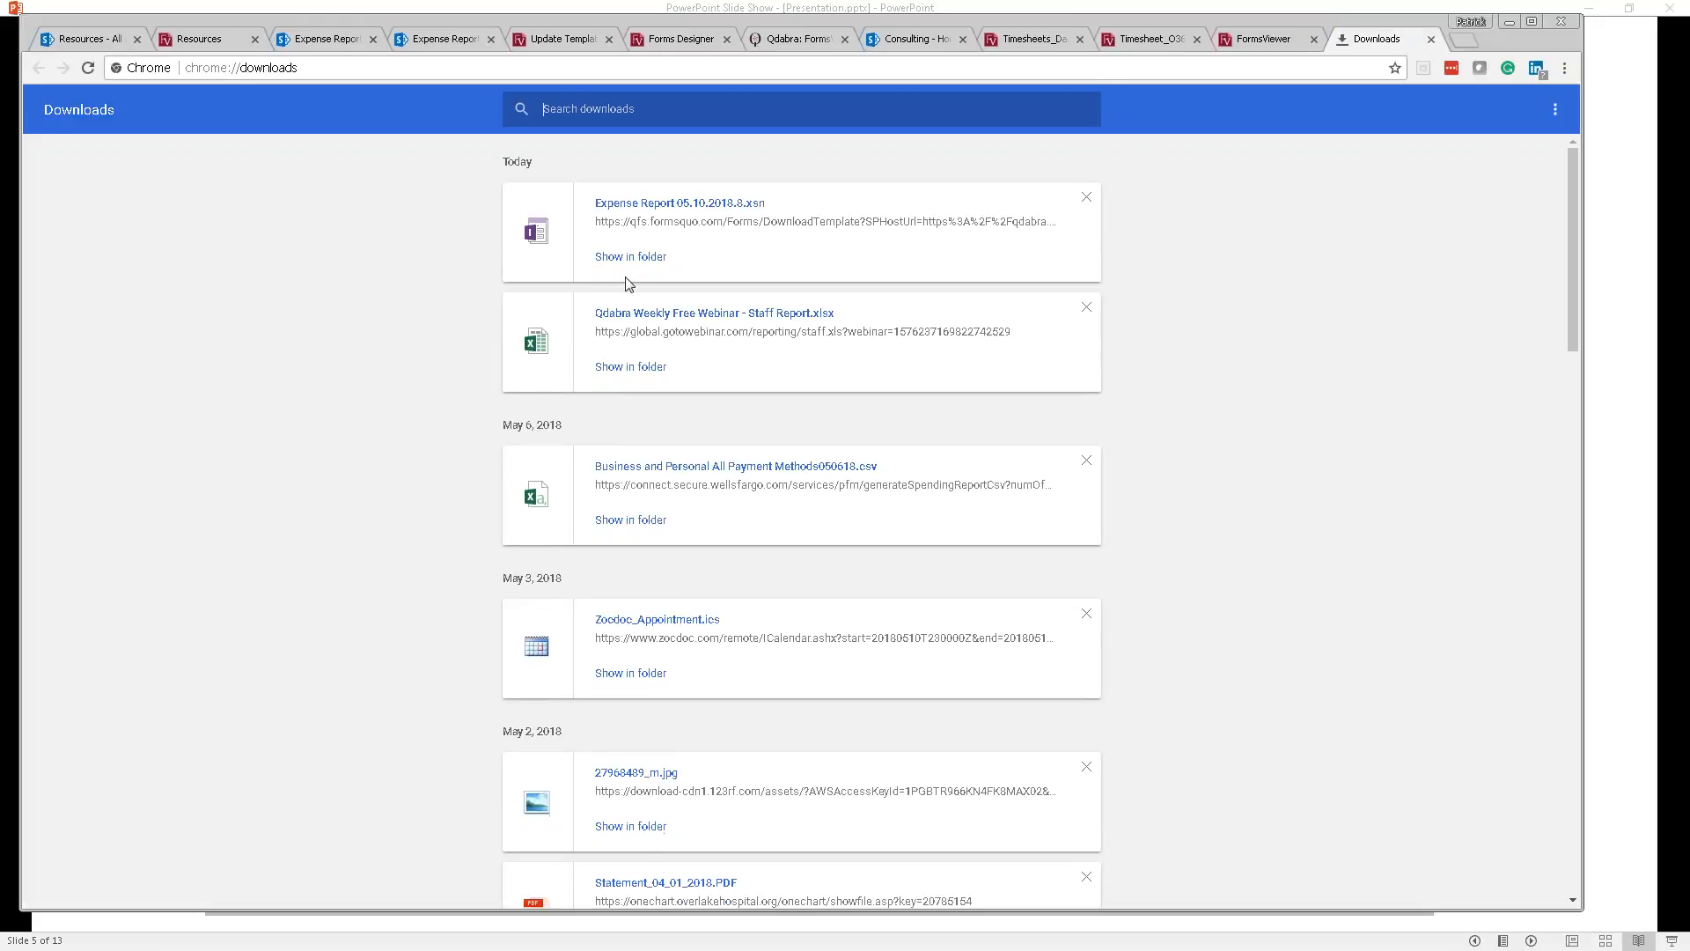
Step: Locate Expense Report 05.10.2018.8.xsn in the Downloads folder and open it with Design
{"action": "left_click", "coordinate": [631, 257]}
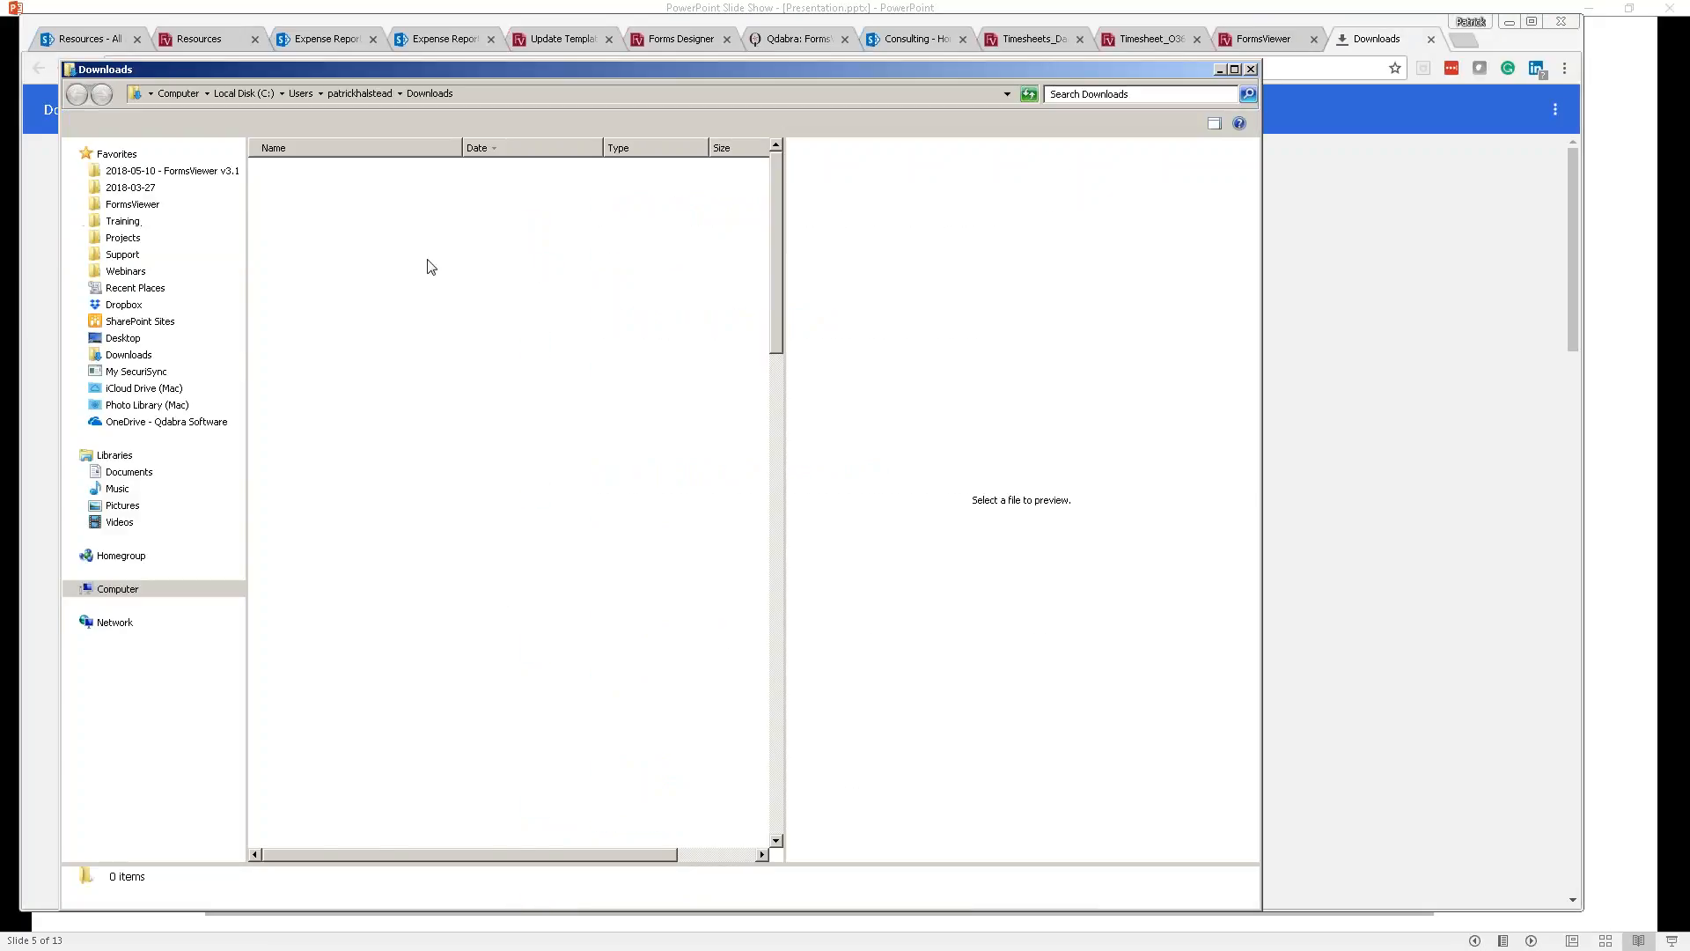
{"action": "right_click", "coordinate": [342, 218]}
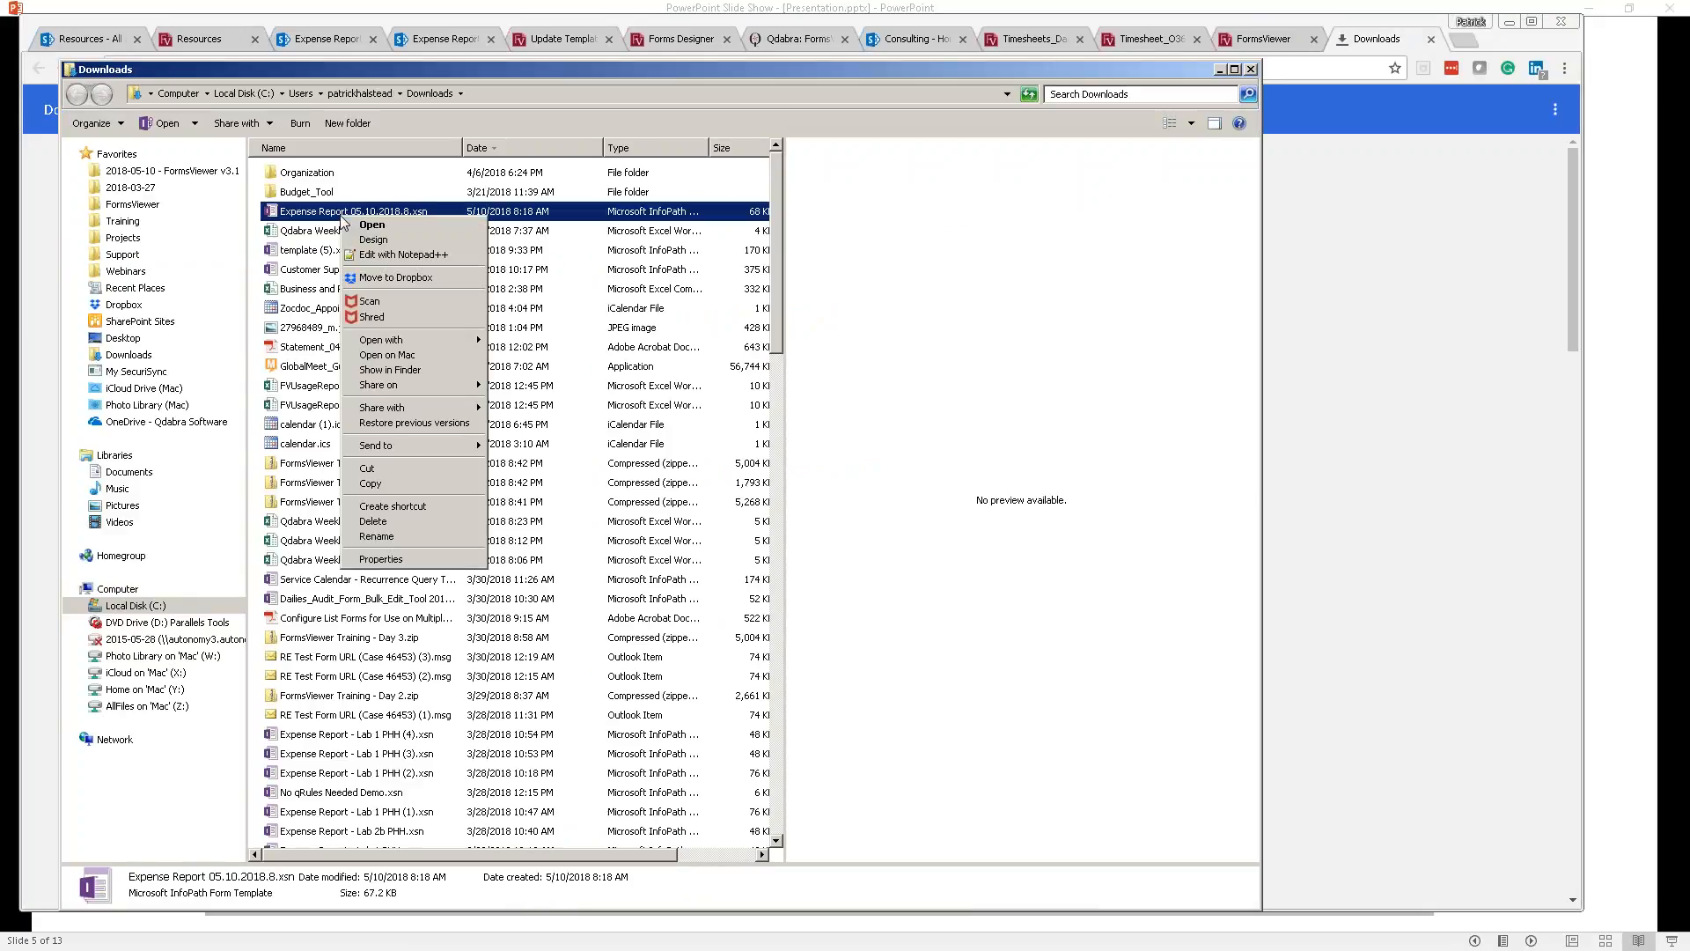
{"action": "left_click", "coordinate": [388, 241]}
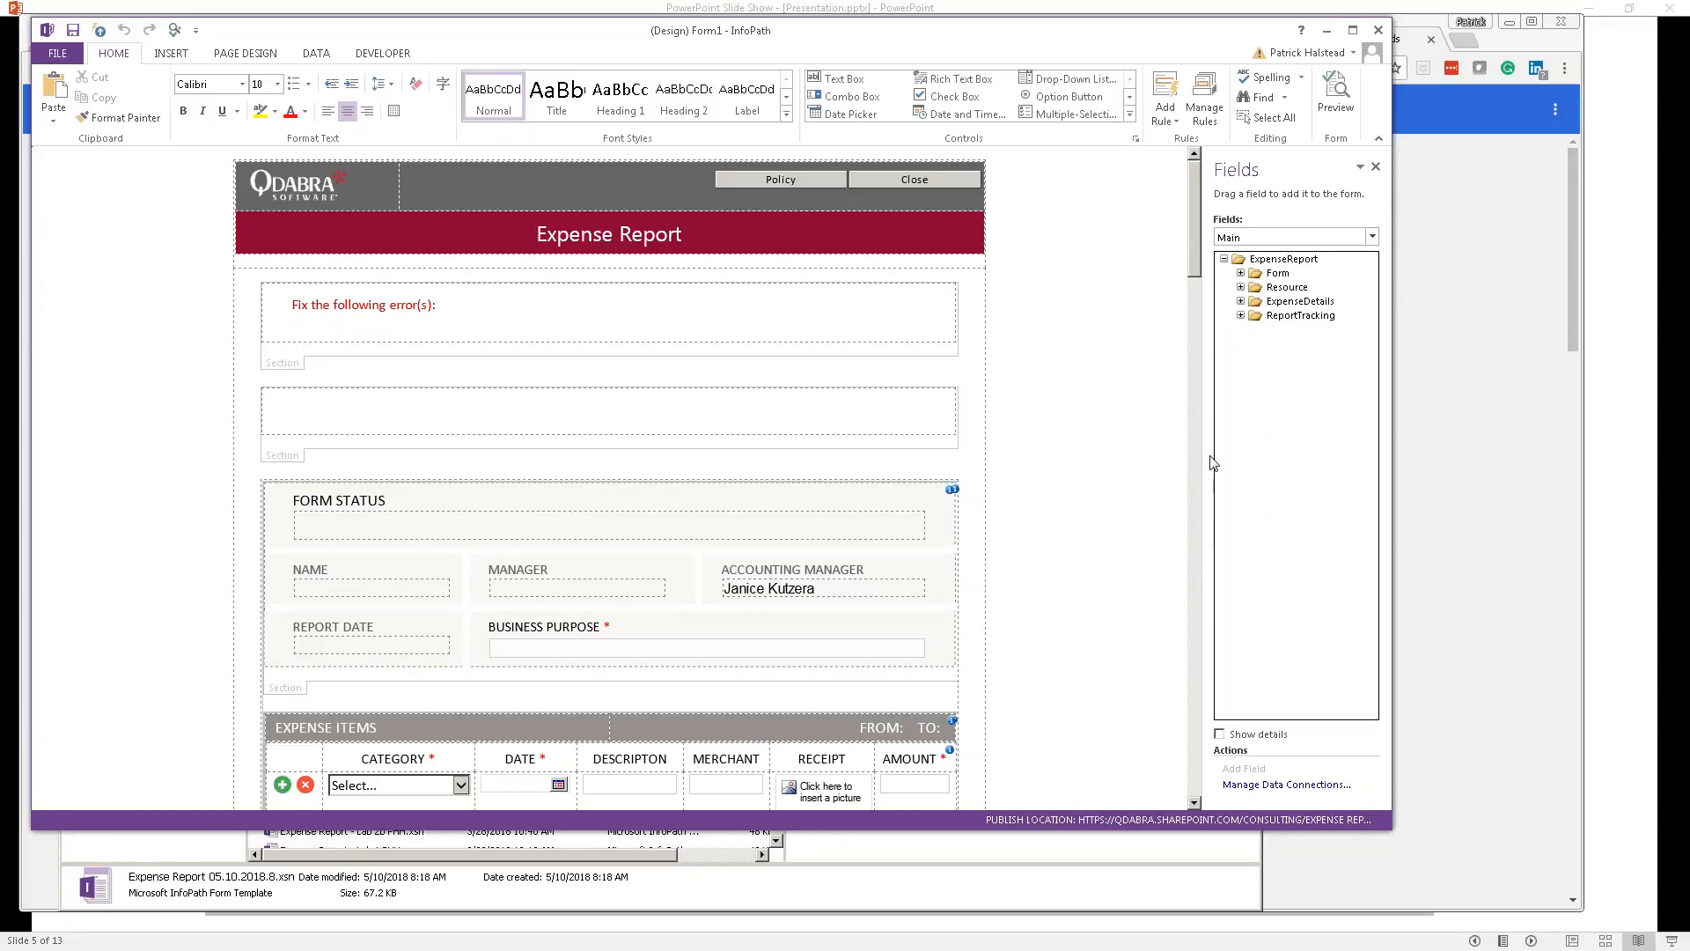
Step: Drag the InfoPath window's bottom-right corner outward to enlarge the Expense Report design view
{"action": "left_click_drag", "start_coordinate": [1396, 825], "coordinate": [1435, 908]}
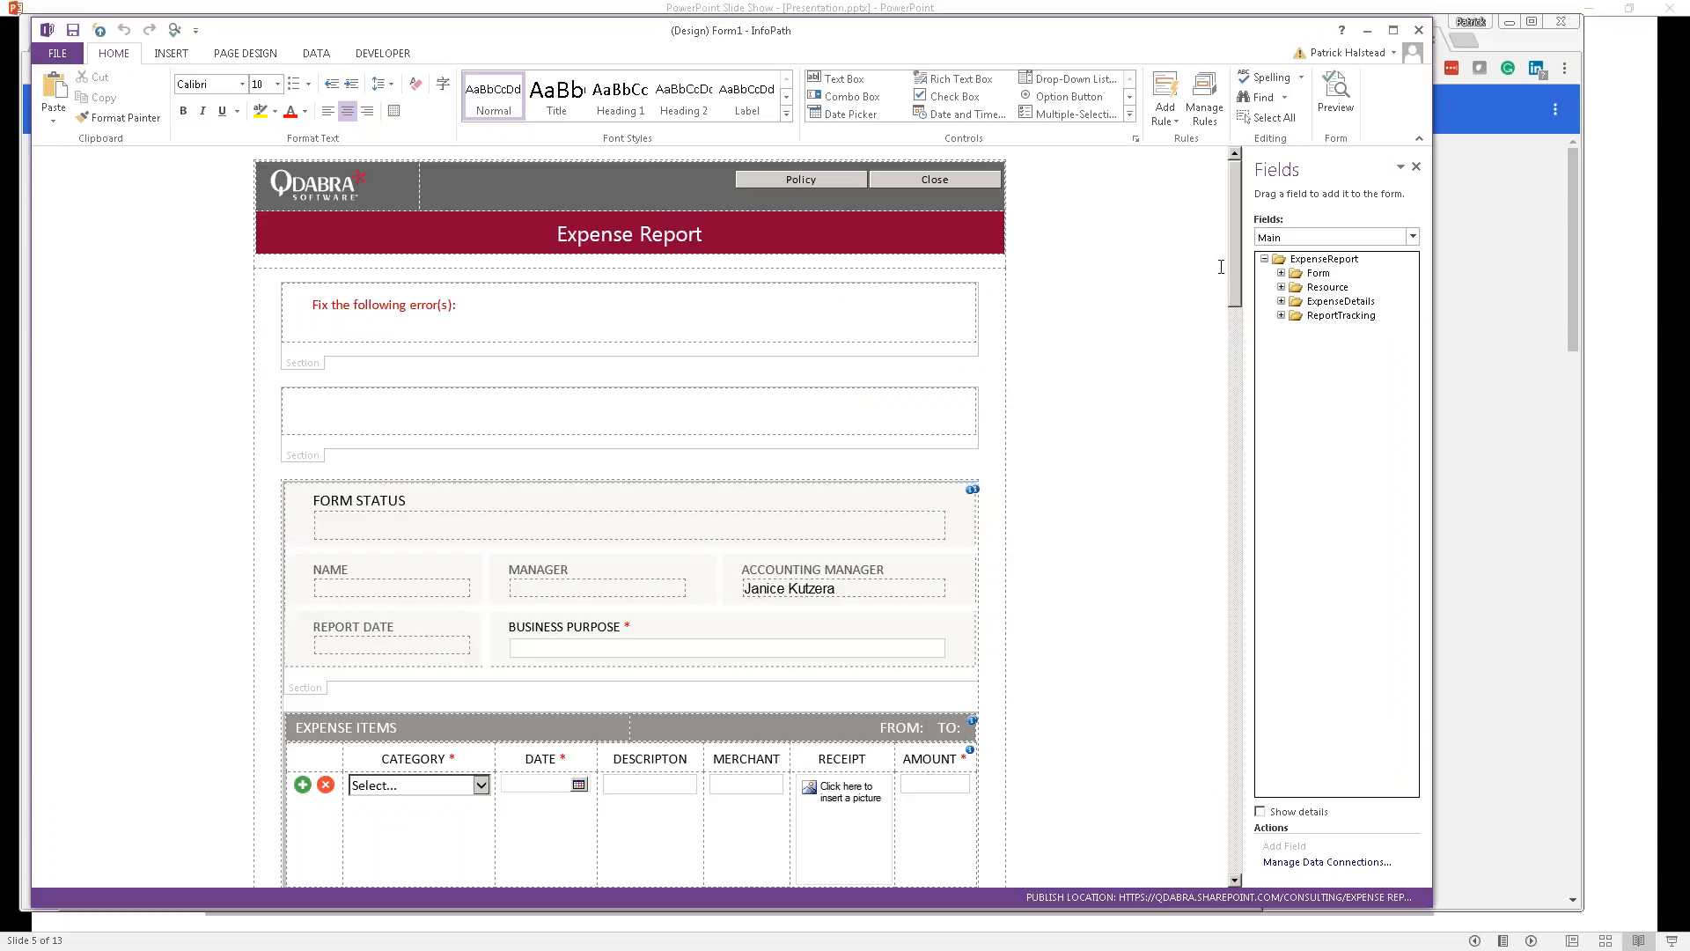
{"action": "left_click", "coordinate": [1322, 238]}
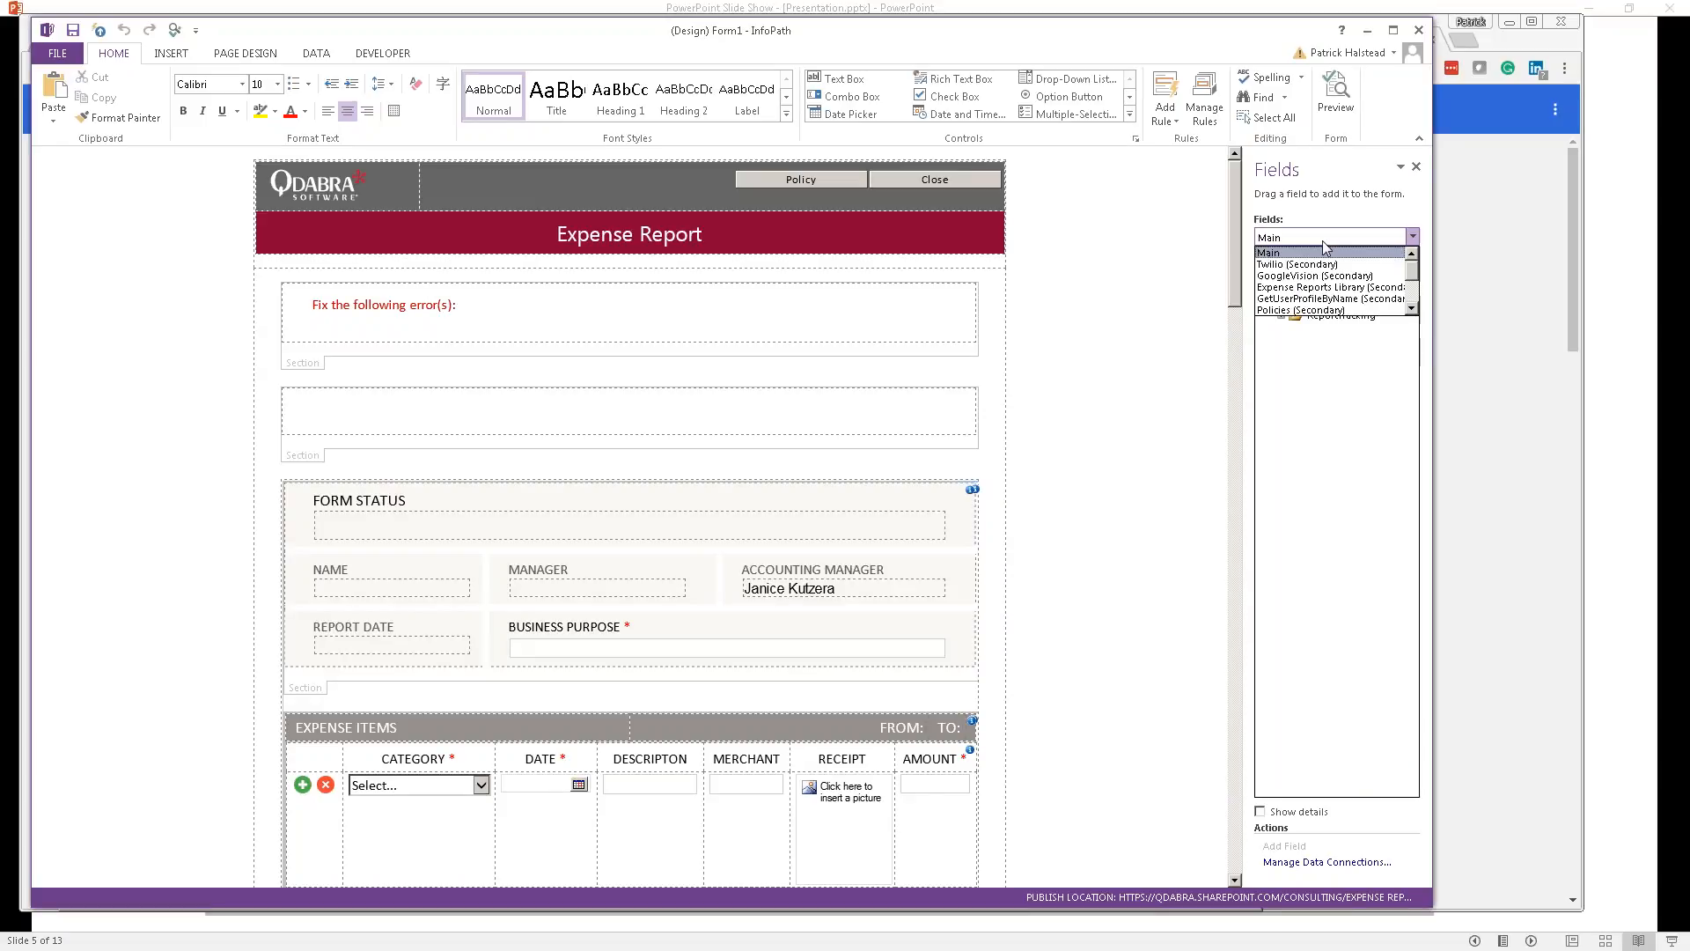
{"action": "scroll", "coordinate": [1321, 299], "scroll_direction": "down", "scroll_amount": 2}
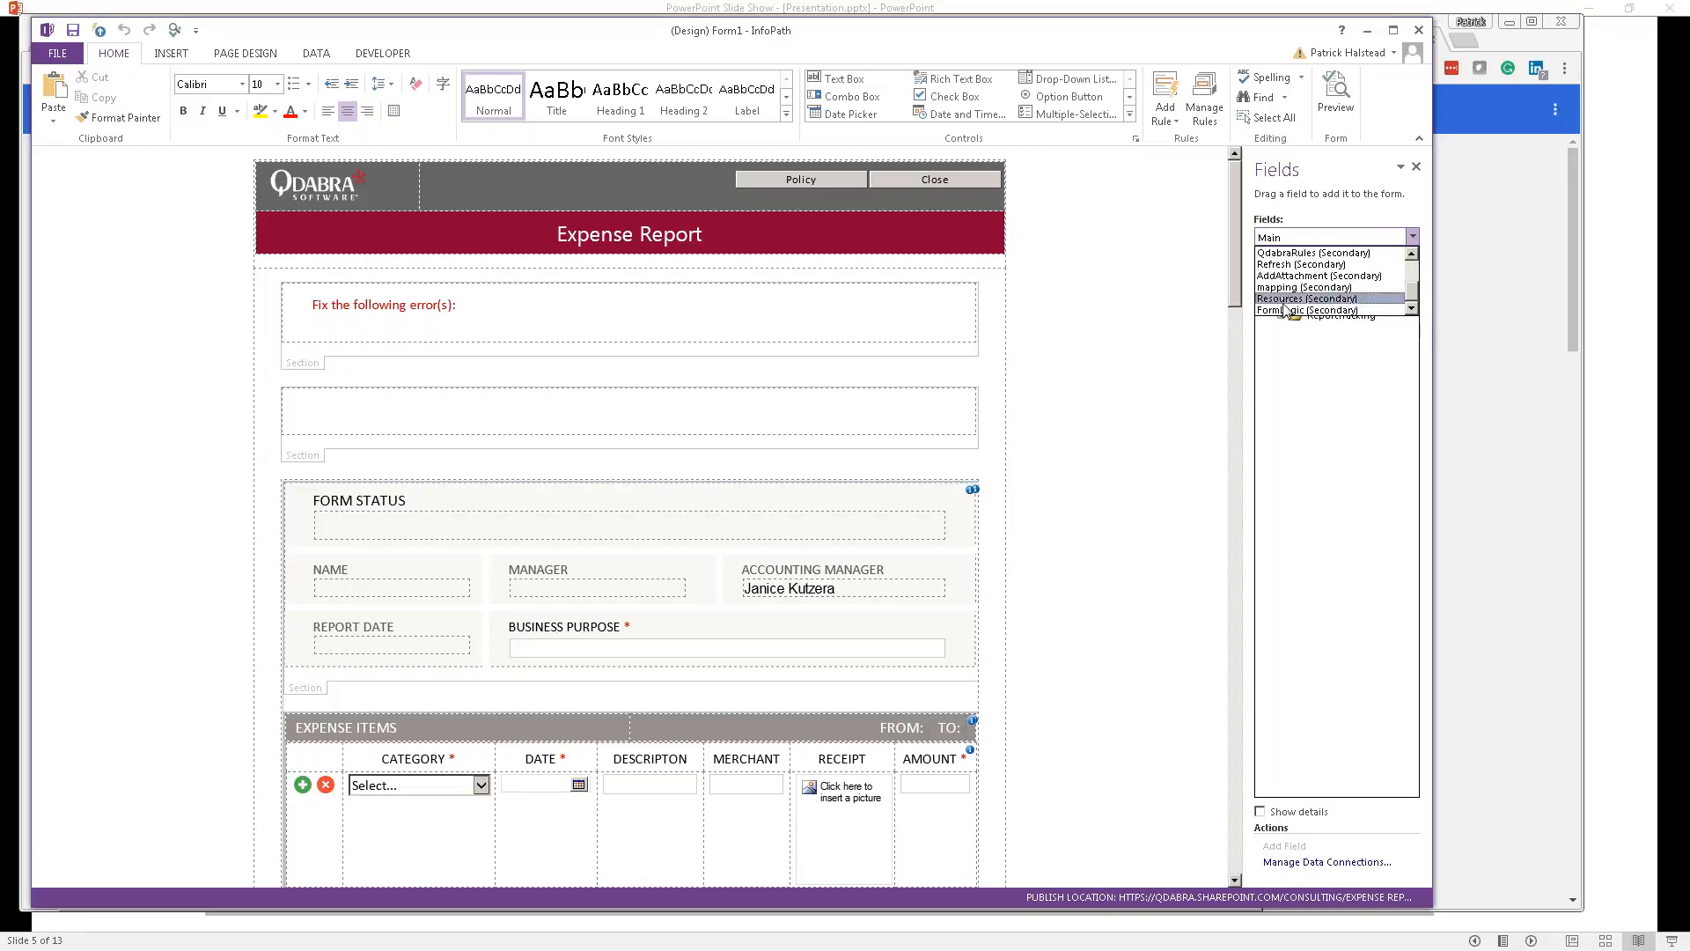
{"action": "left_click", "coordinate": [1279, 310]}
{"action": "left_click", "coordinate": [1282, 287]}
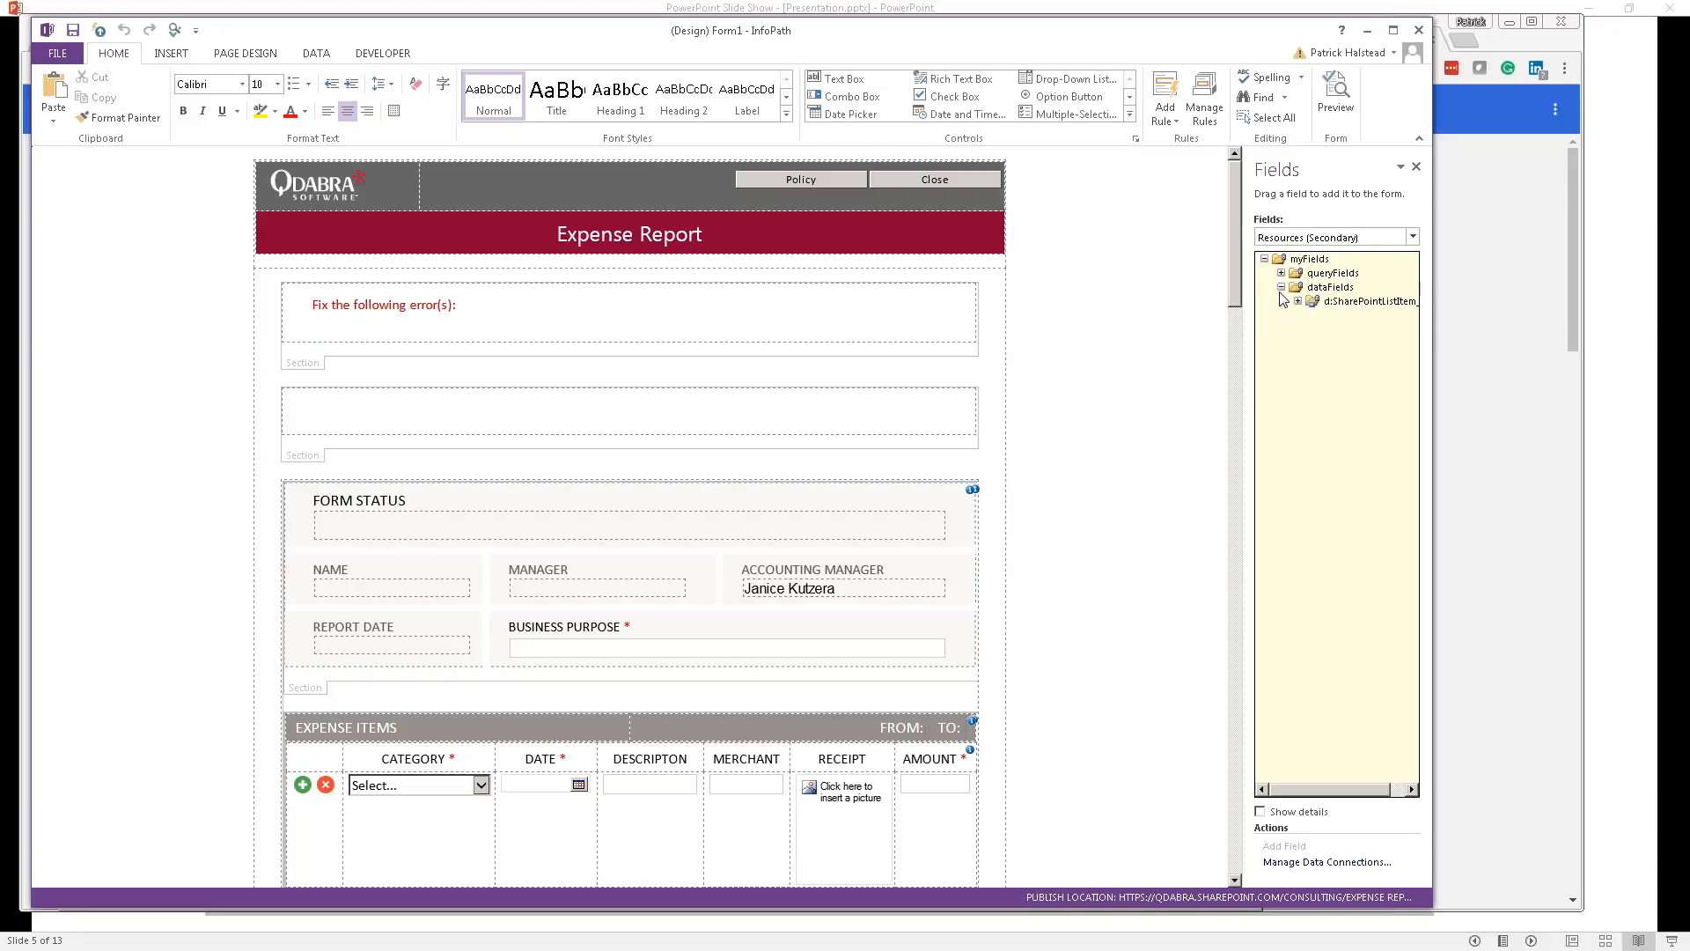
{"action": "left_click", "coordinate": [1298, 302]}
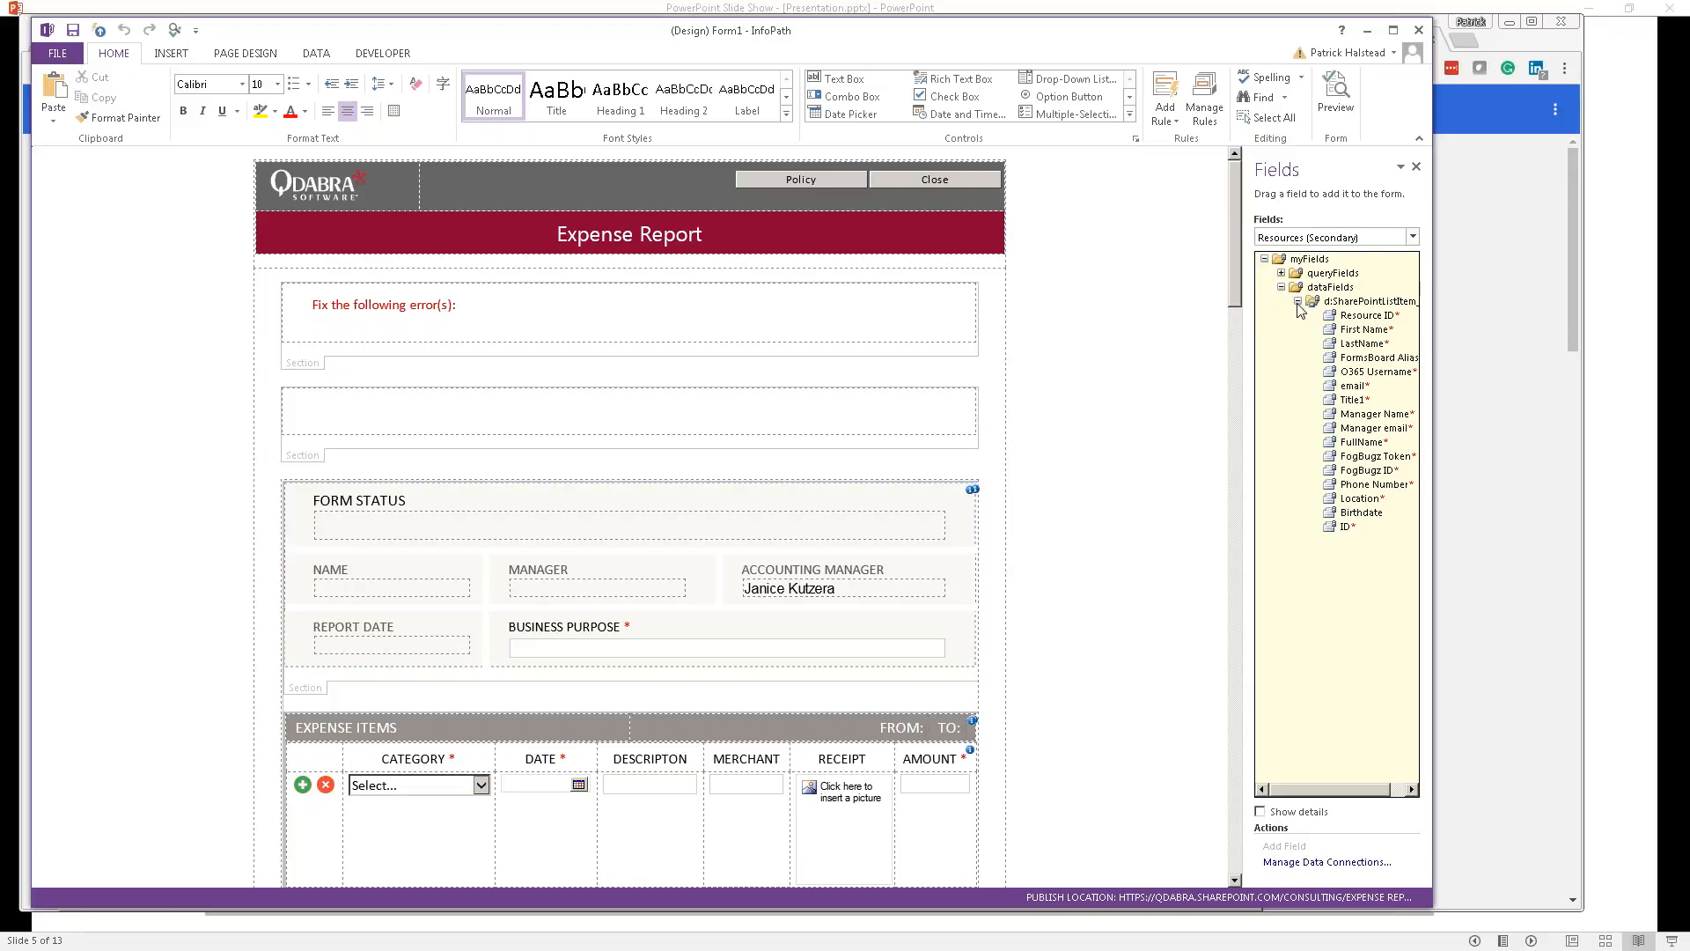
{"action": "left_click", "coordinate": [1363, 513]}
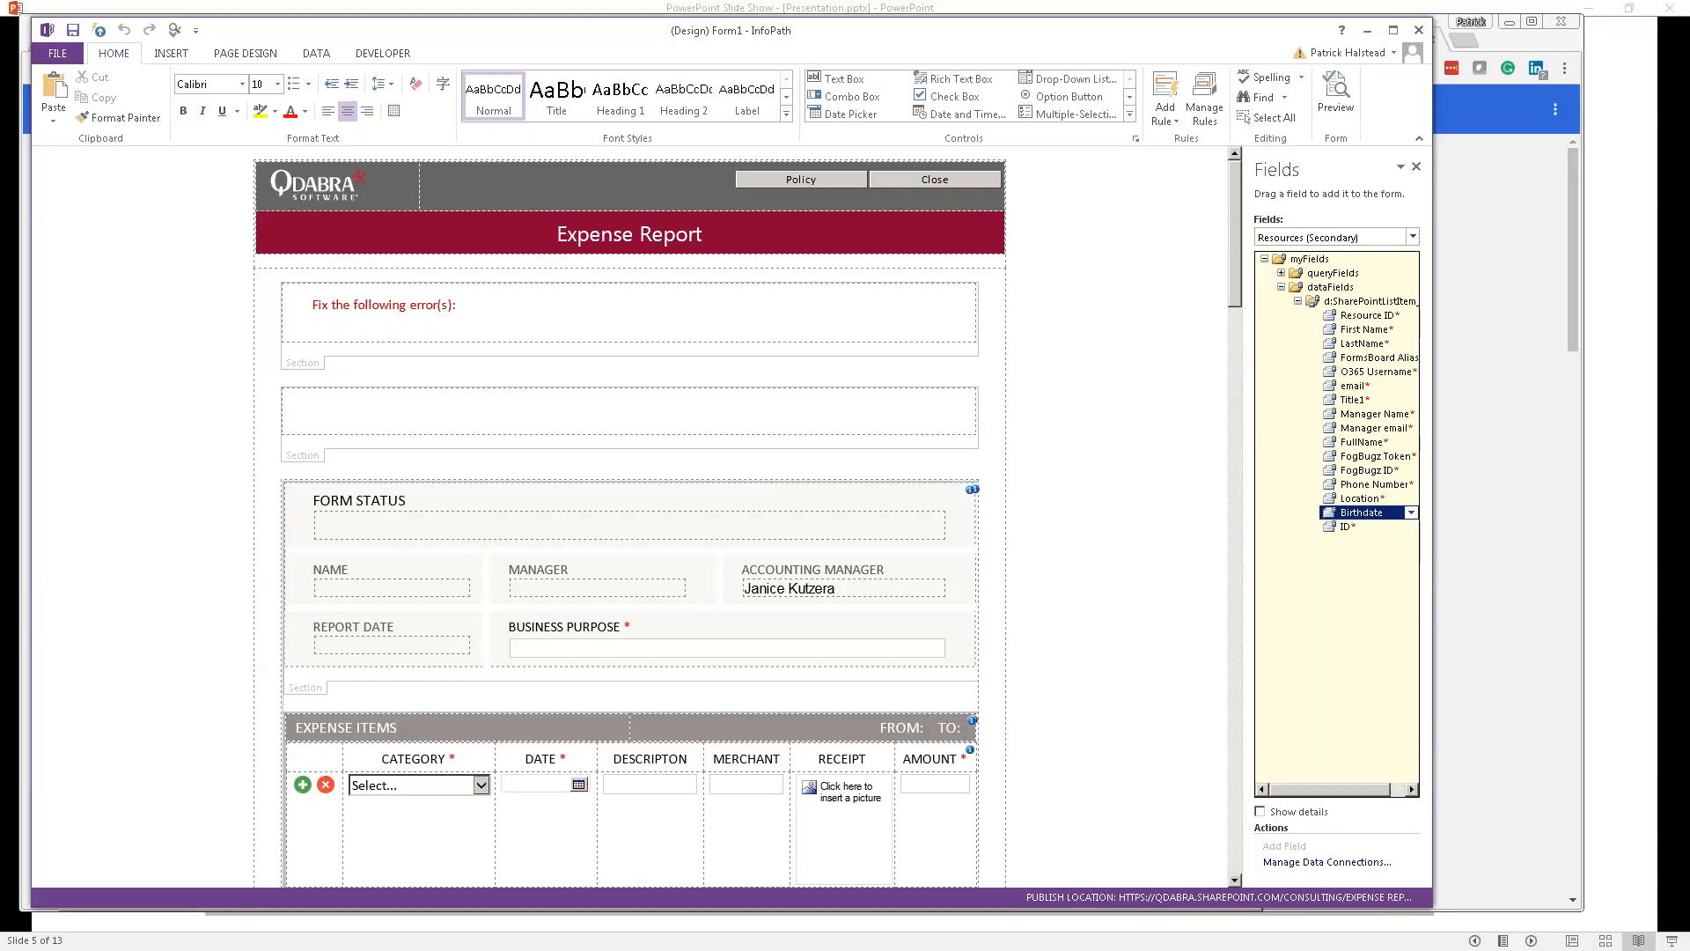
{"action": "scroll", "coordinate": [1072, 433], "scroll_direction": "down", "scroll_amount": 15}
{"action": "scroll", "coordinate": [1073, 432], "scroll_direction": "up", "scroll_amount": 15}
{"action": "key", "text": "alt+Tab"}
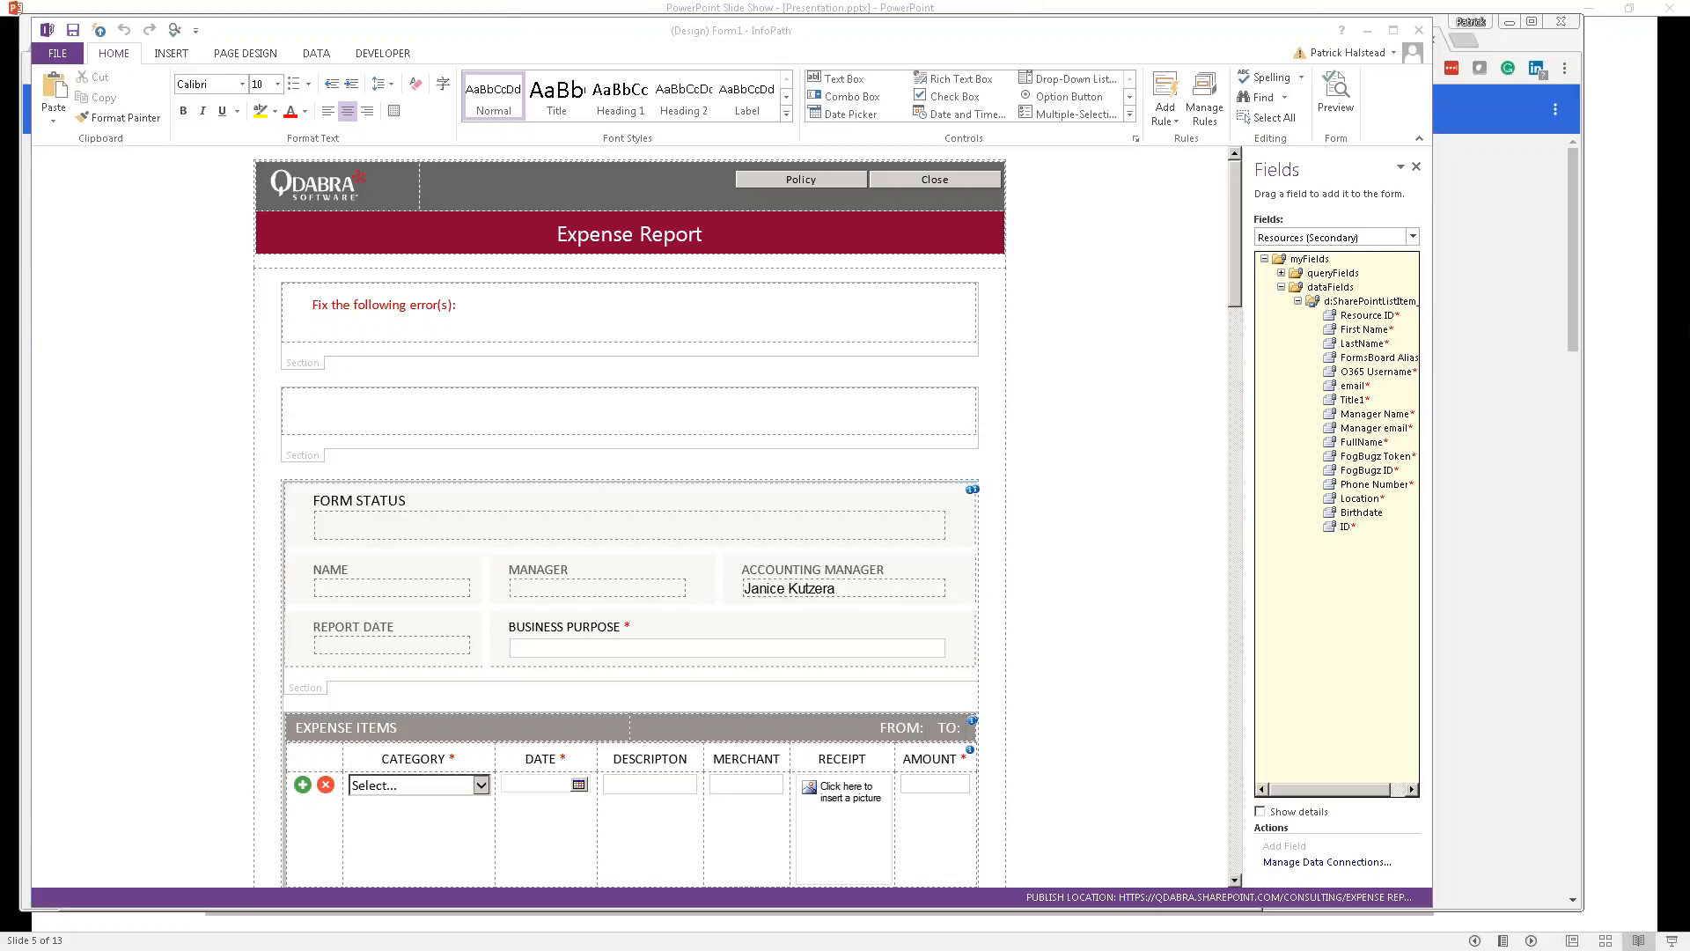
{"action": "left_click_drag", "start_coordinate": [1689, 282], "coordinate": [913, 381]}
{"action": "left_click", "coordinate": [943, 519]}
{"action": "key", "text": "ctrl+1"}
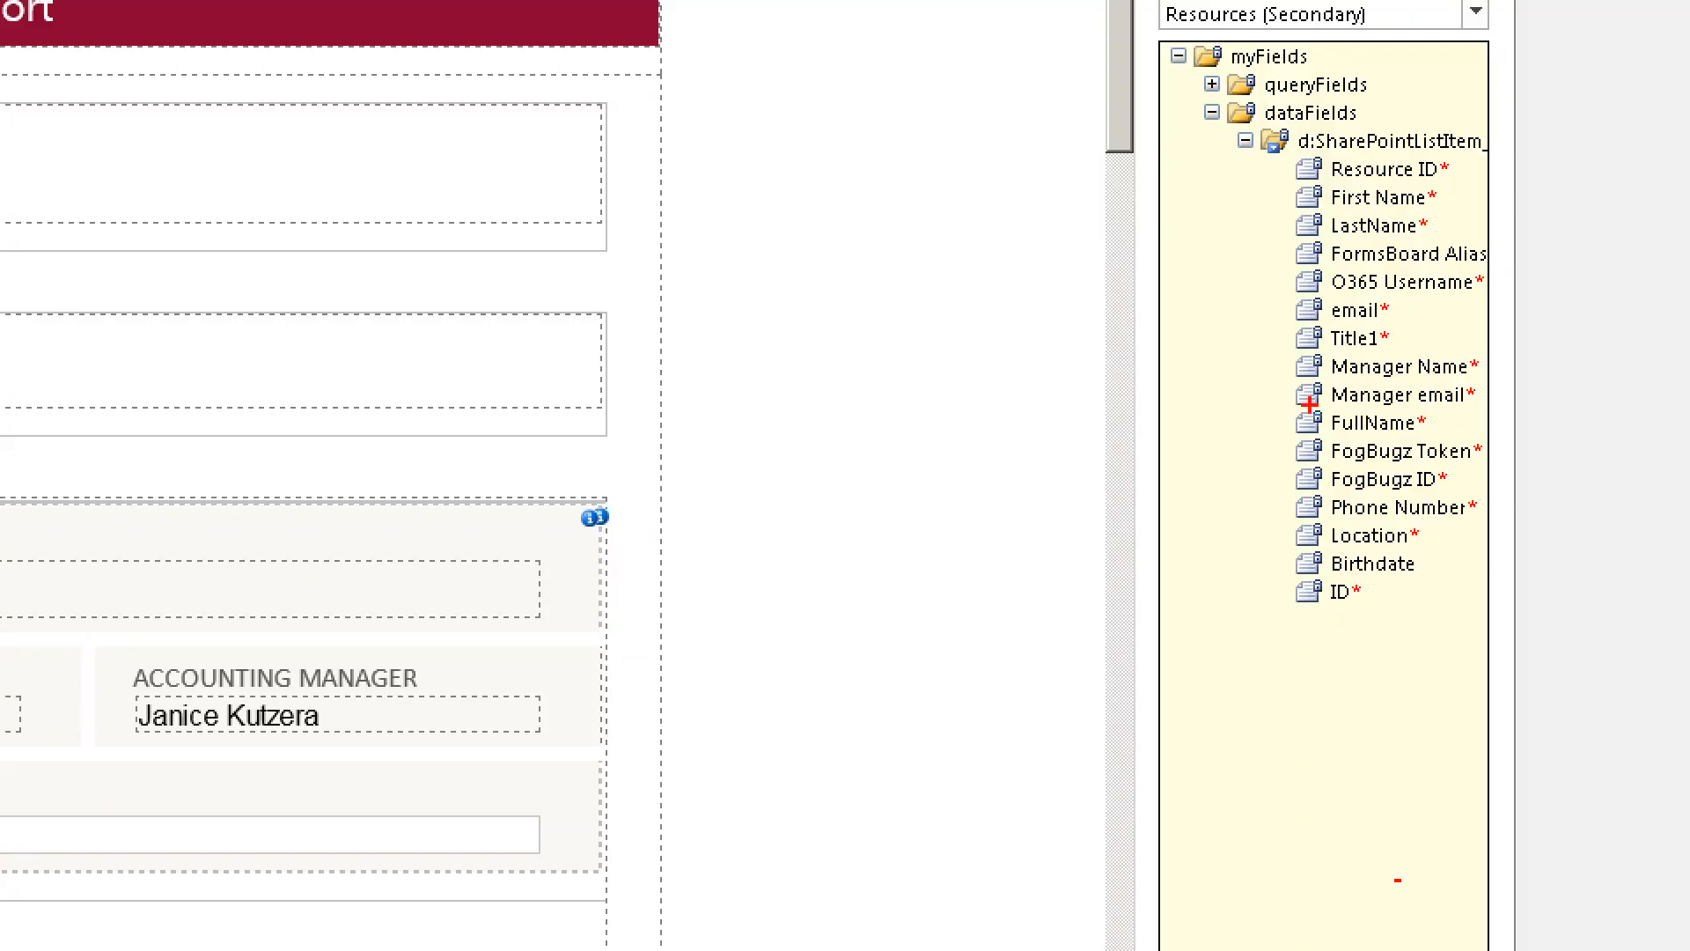
{"action": "left_click_drag", "start_coordinate": [1288, 478], "coordinate": [1292, 508]}
{"action": "left_click_drag", "start_coordinate": [1301, 546], "coordinate": [1308, 563]}
{"action": "mouse_move", "coordinate": [1288, 477]}
{"action": "left_mouse_down"}
{"action": "mouse_move", "coordinate": [1483, 679]}
{"action": "mouse_move", "coordinate": [1275, 620]}
{"action": "left_mouse_up"}
{"action": "key", "text": "Escape"}
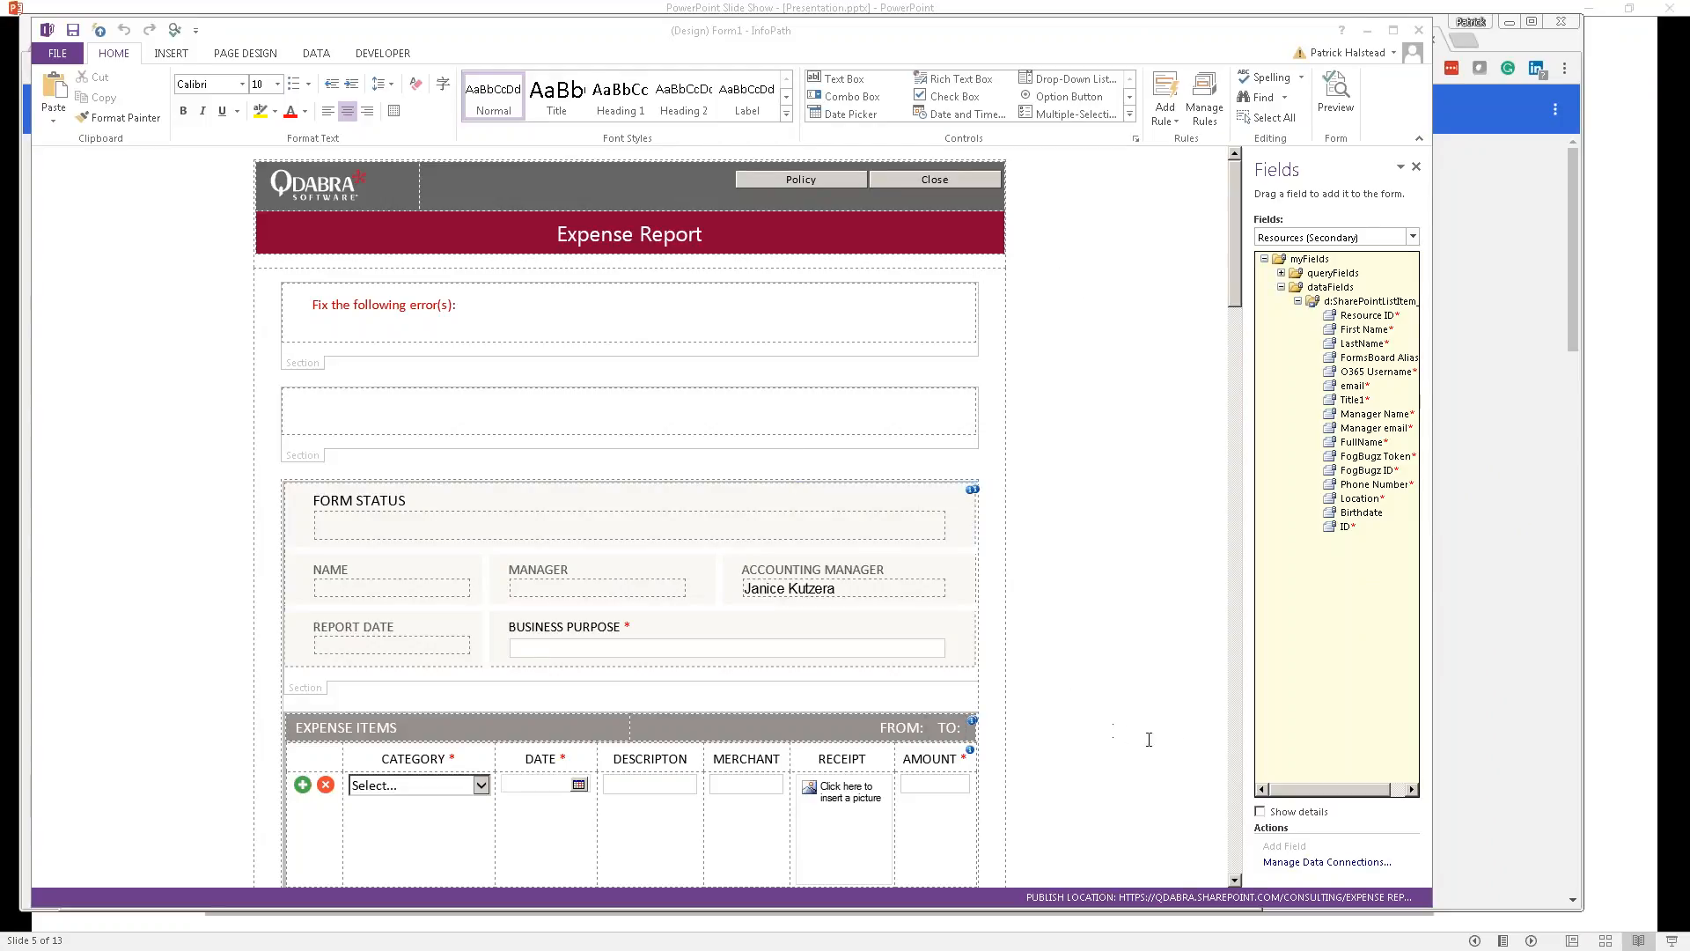
Step: Select the Submit button, open Manage Rules, and view its Prompt message rule details
{"action": "scroll", "coordinate": [1236, 754], "scroll_direction": "down", "scroll_amount": 10}
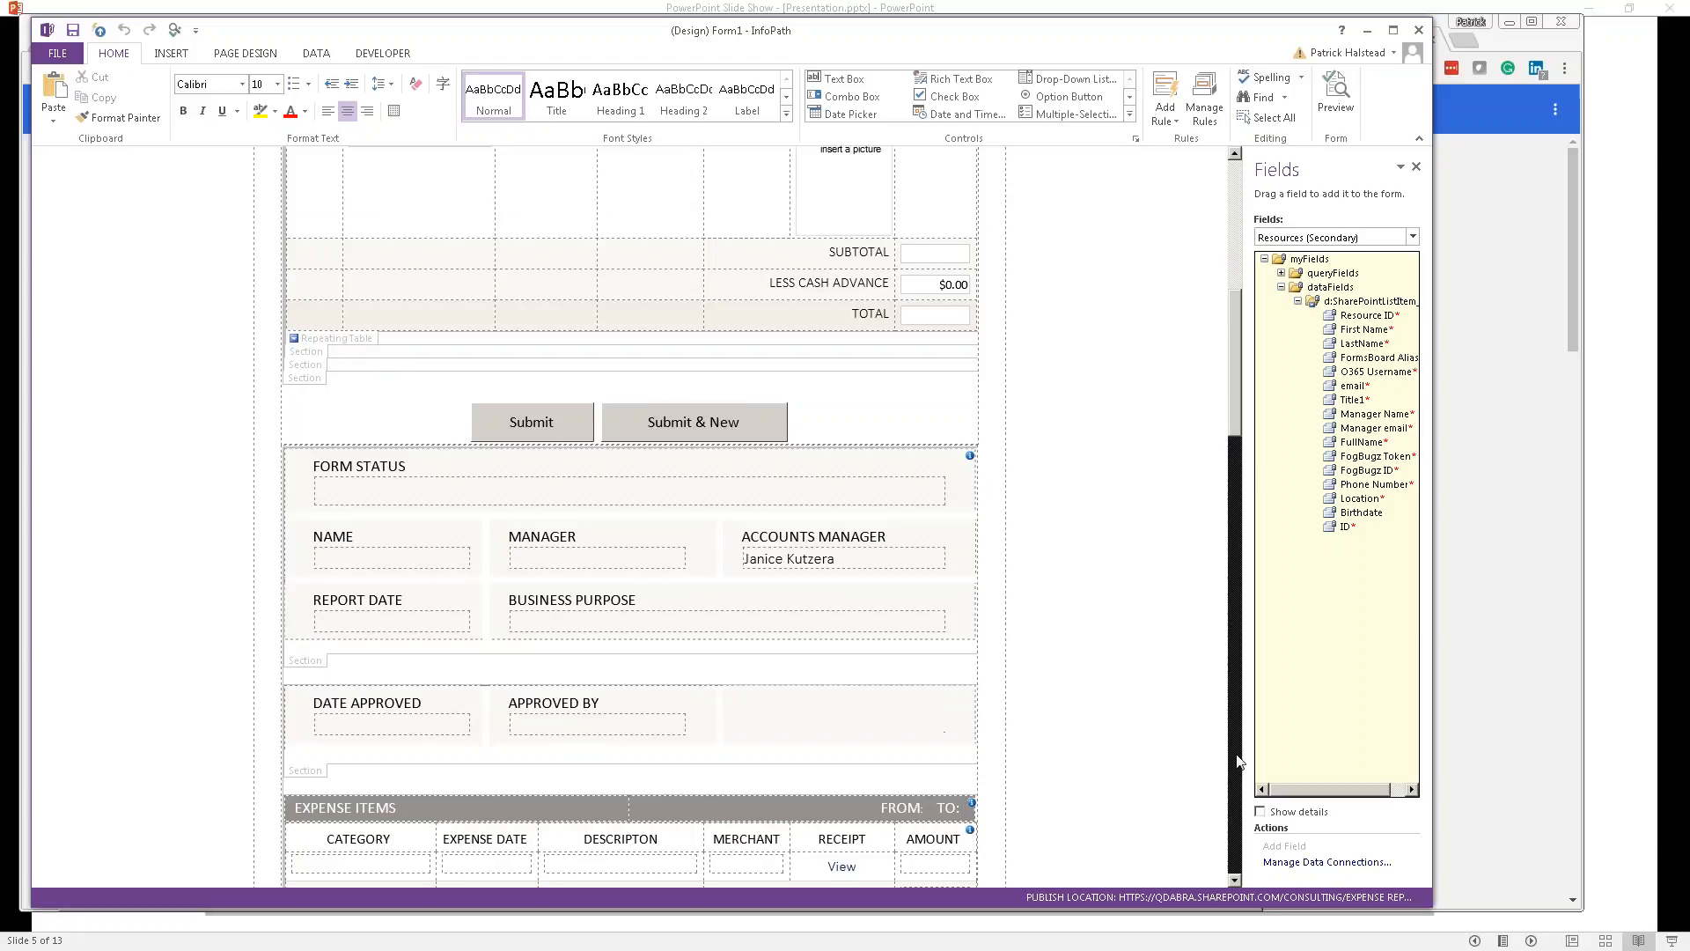
{"action": "left_click", "coordinate": [553, 445]}
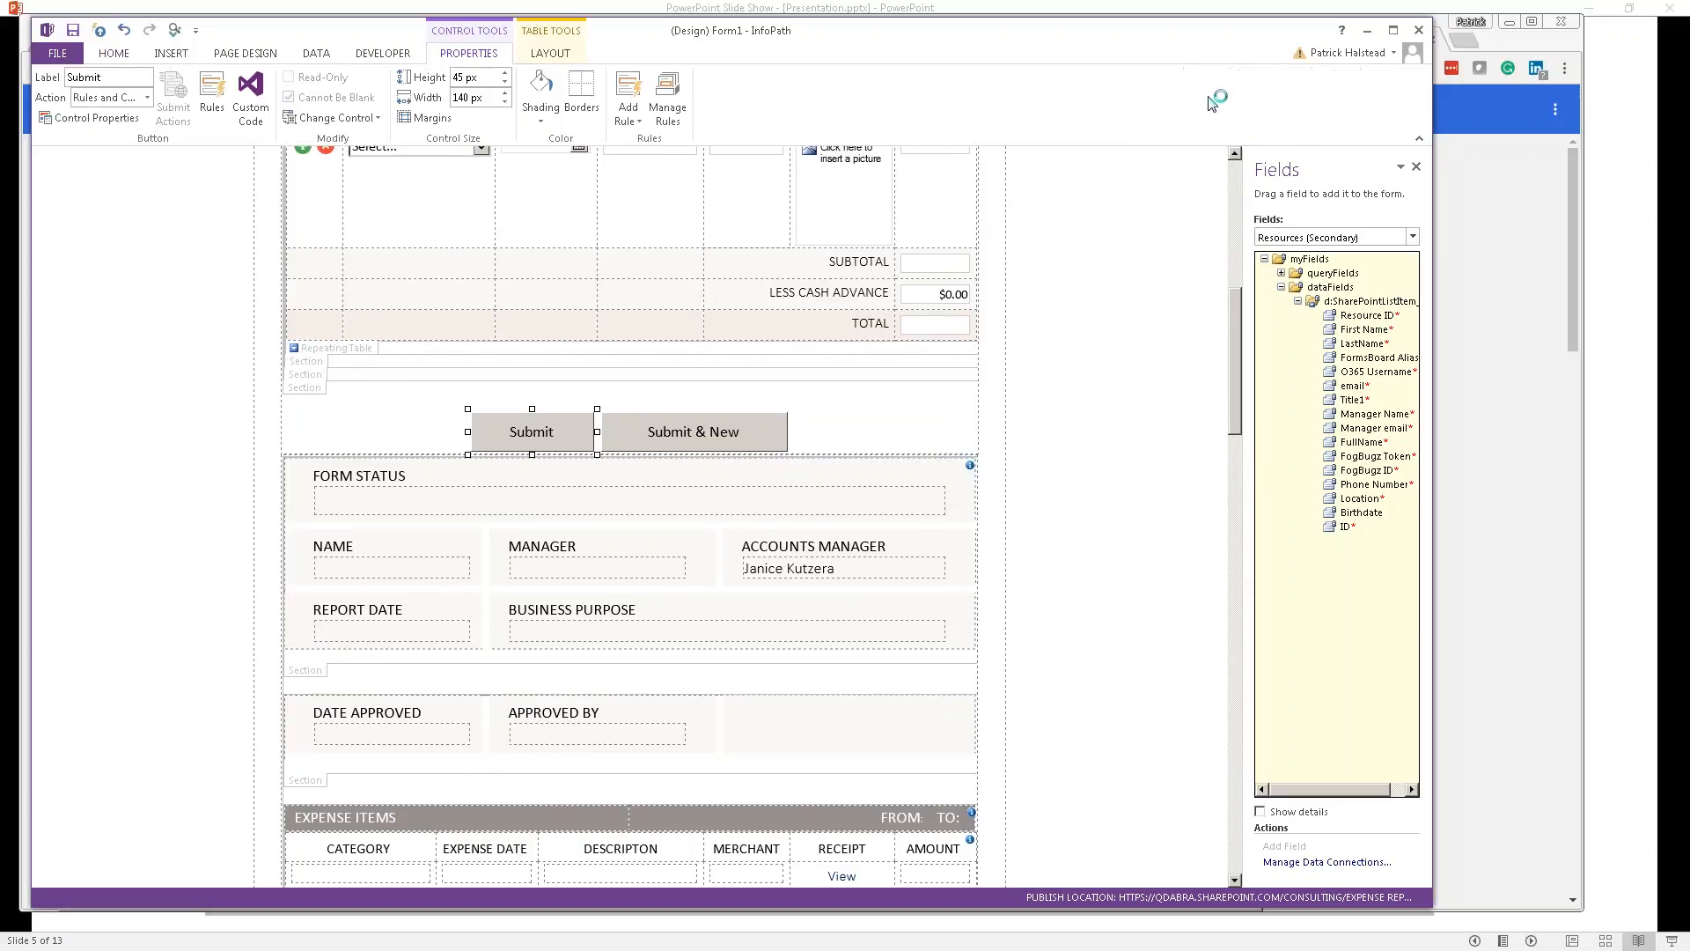
{"action": "left_click", "coordinate": [667, 99]}
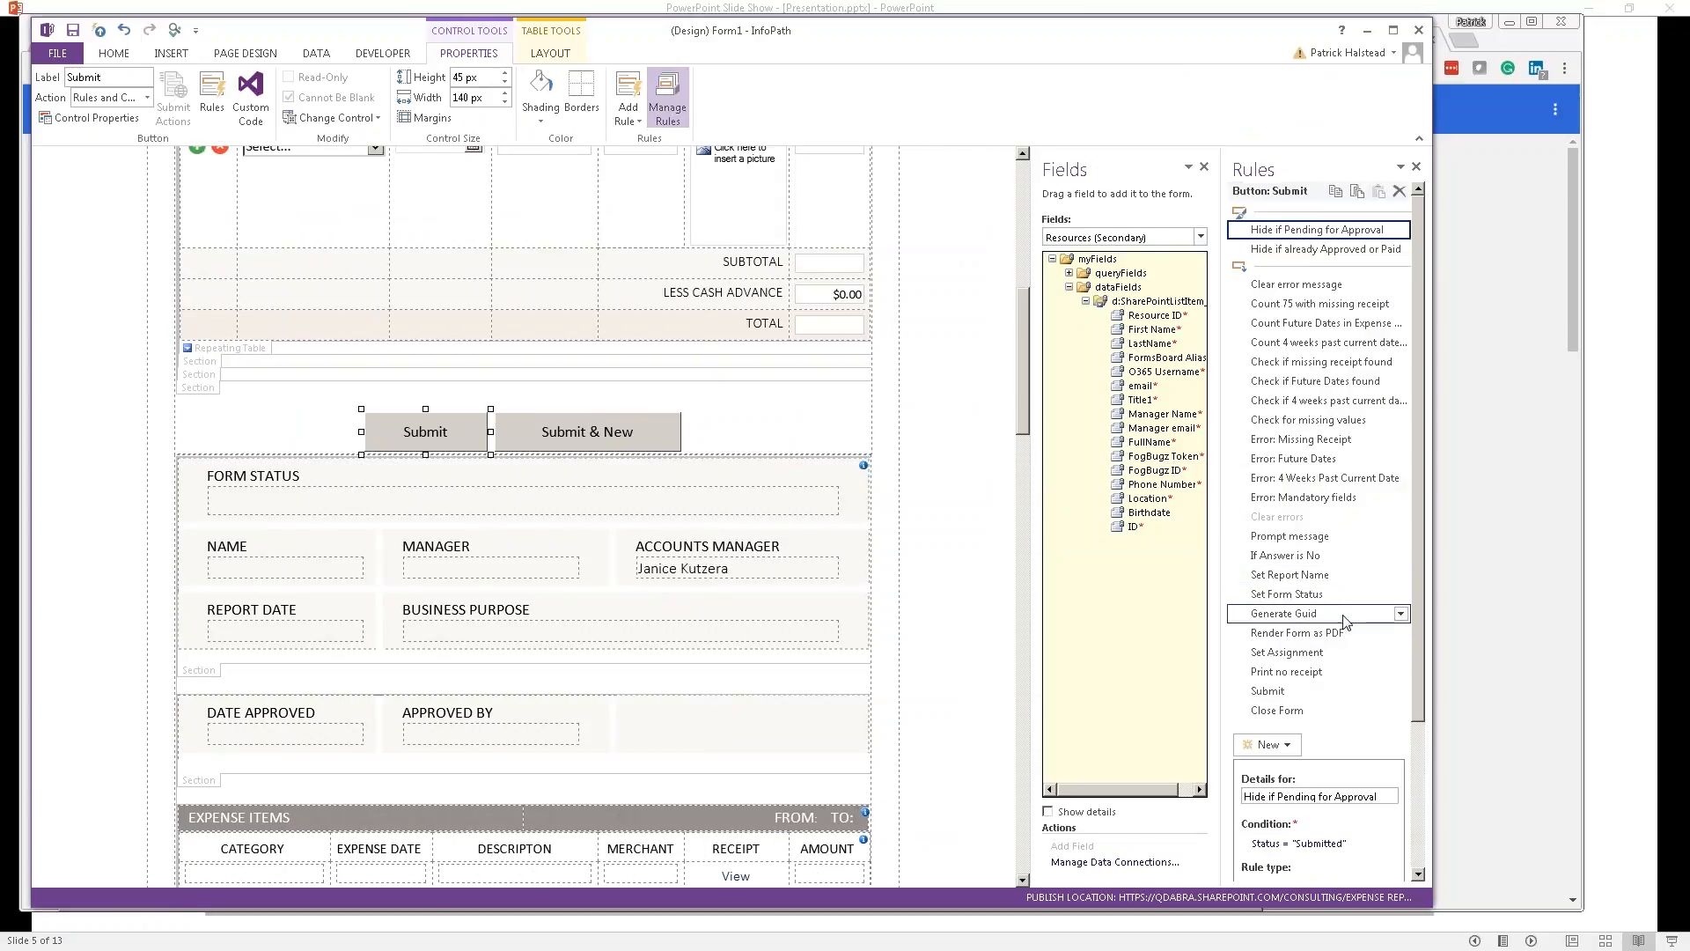
{"action": "left_click", "coordinate": [1320, 692]}
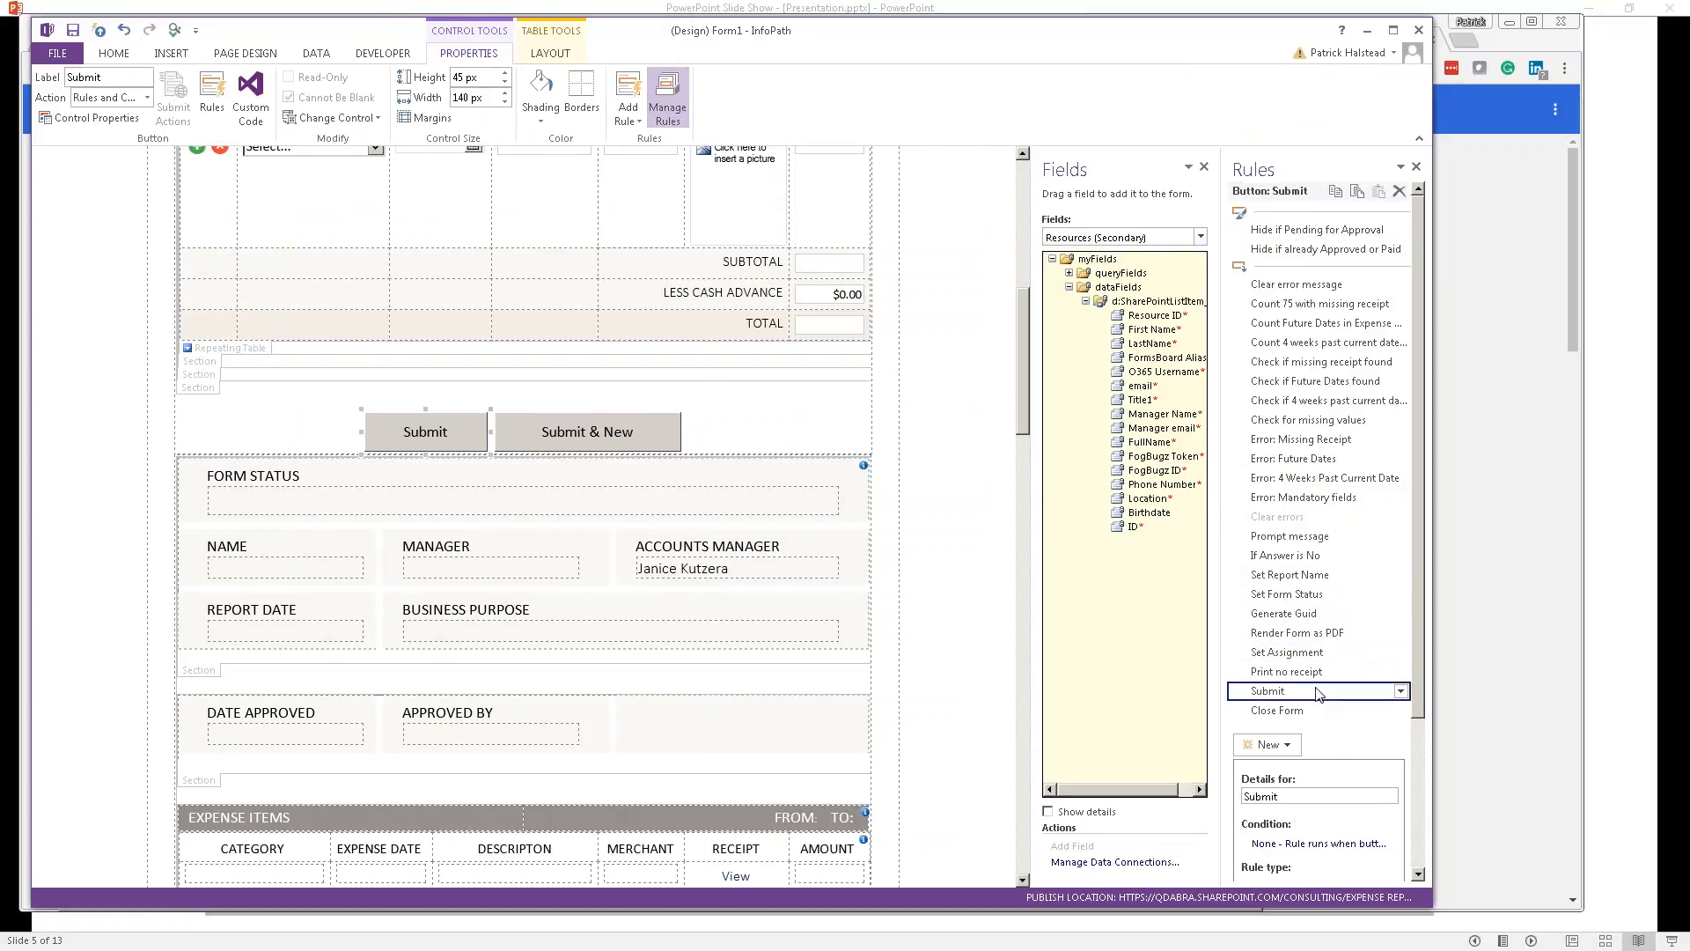
{"action": "left_click", "coordinate": [1324, 539]}
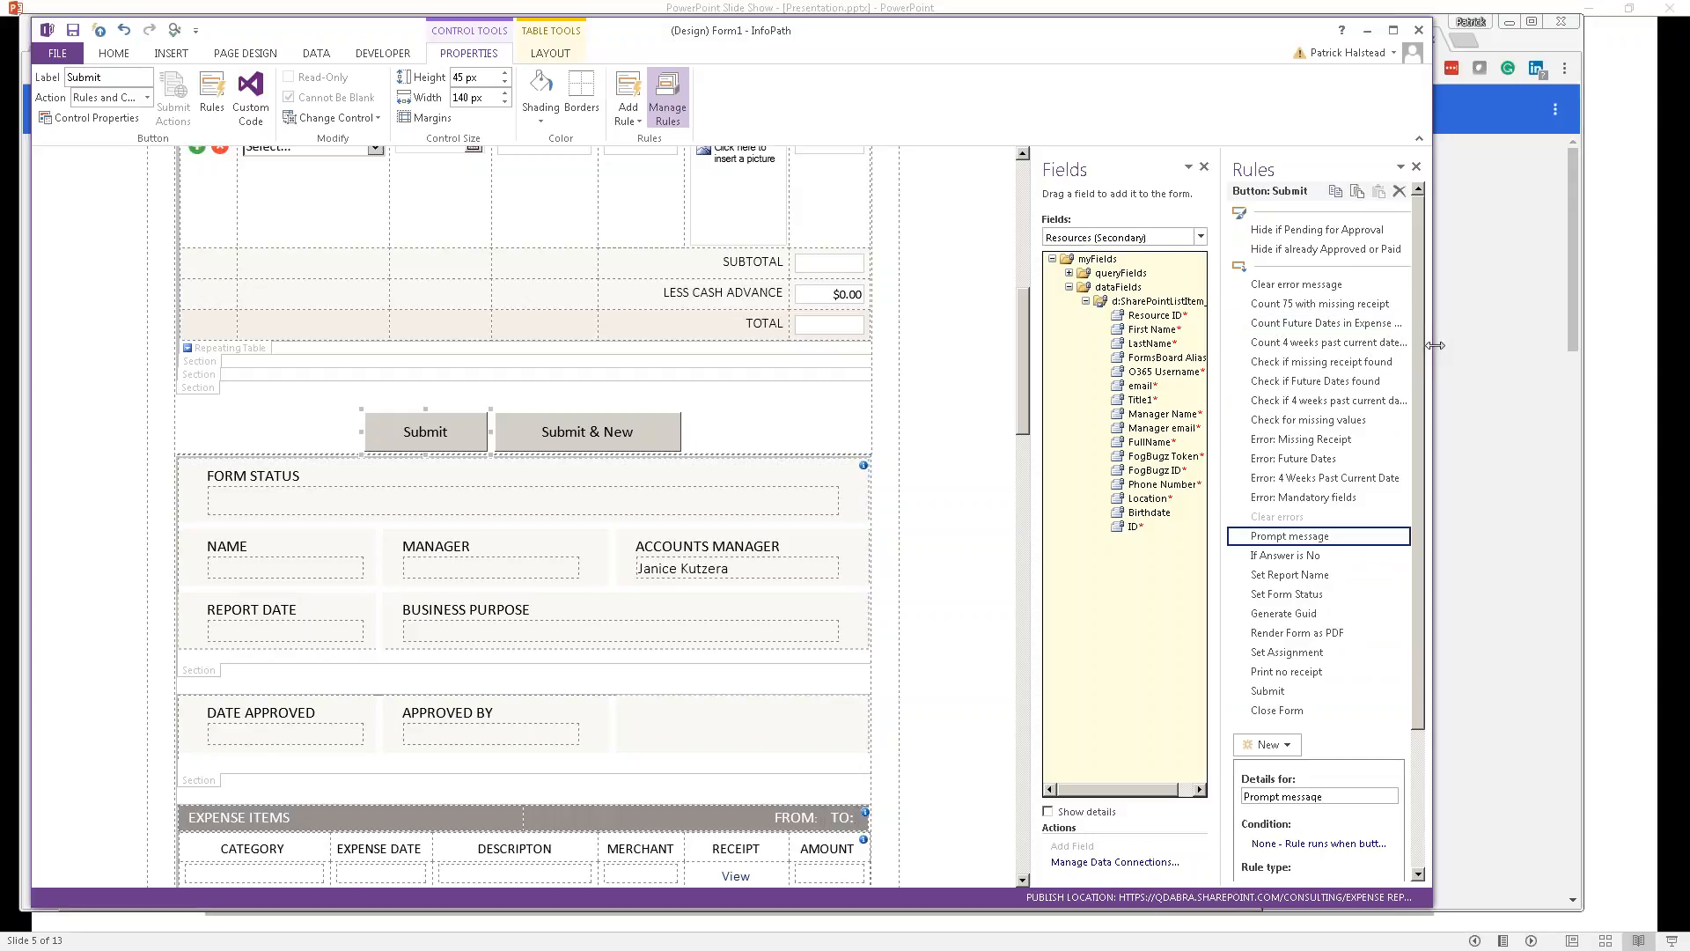
{"action": "left_click_drag", "start_coordinate": [1435, 345], "coordinate": [1550, 345]}
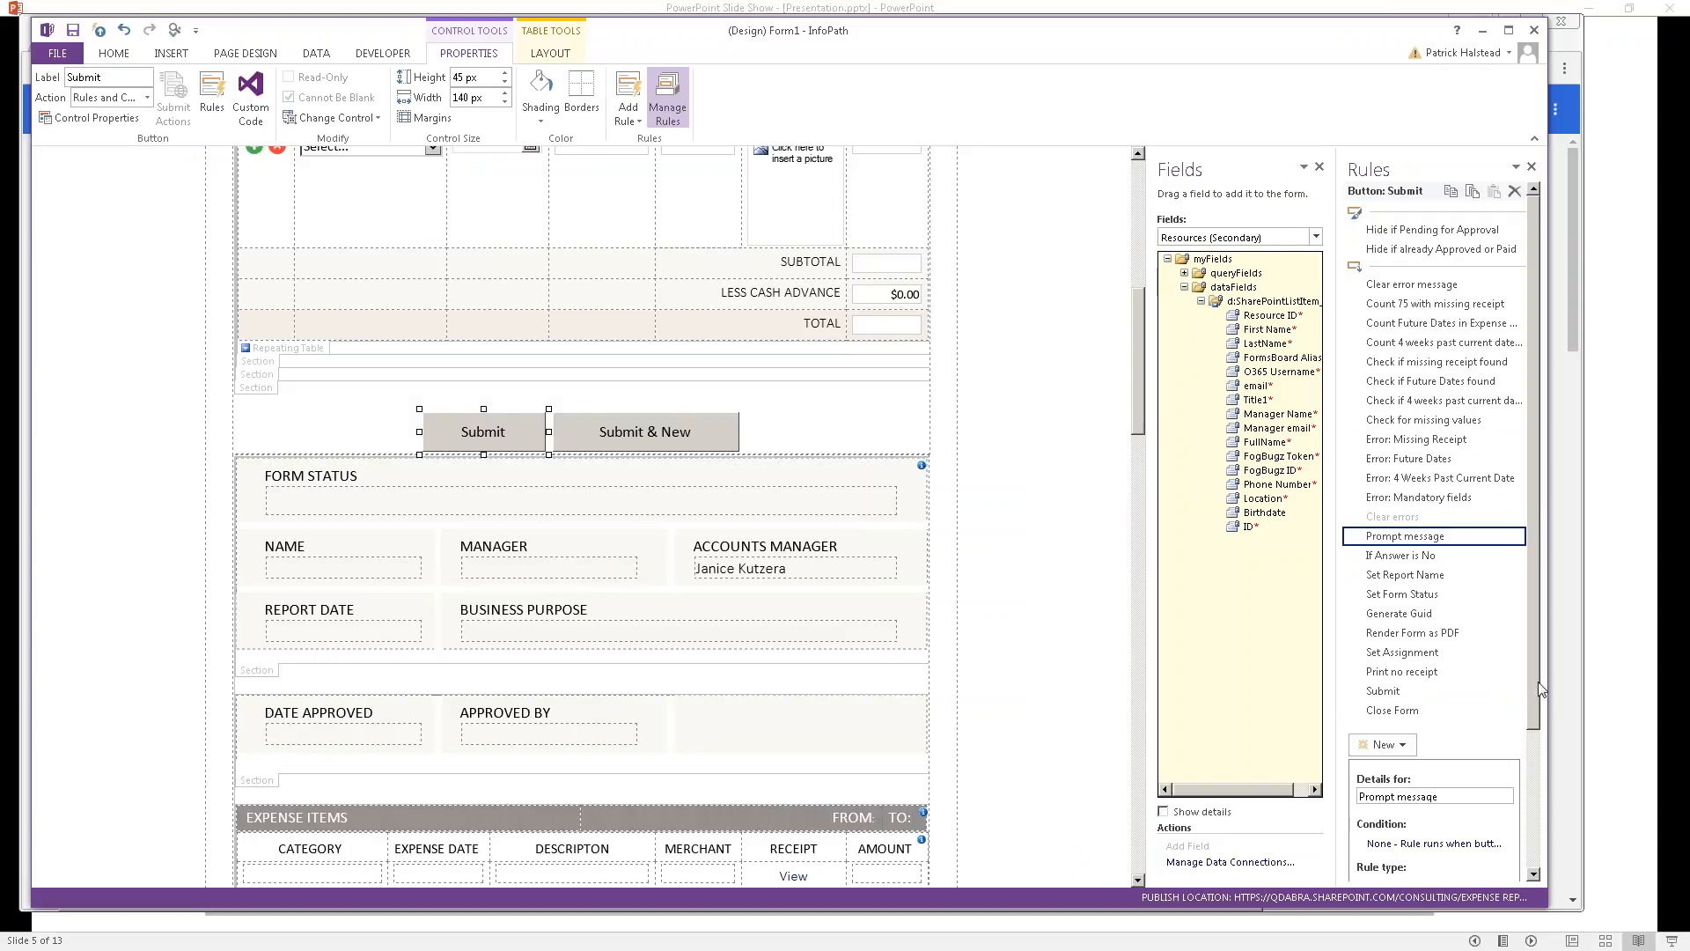
{"action": "scroll", "coordinate": [1538, 687], "scroll_direction": "down", "scroll_amount": 3}
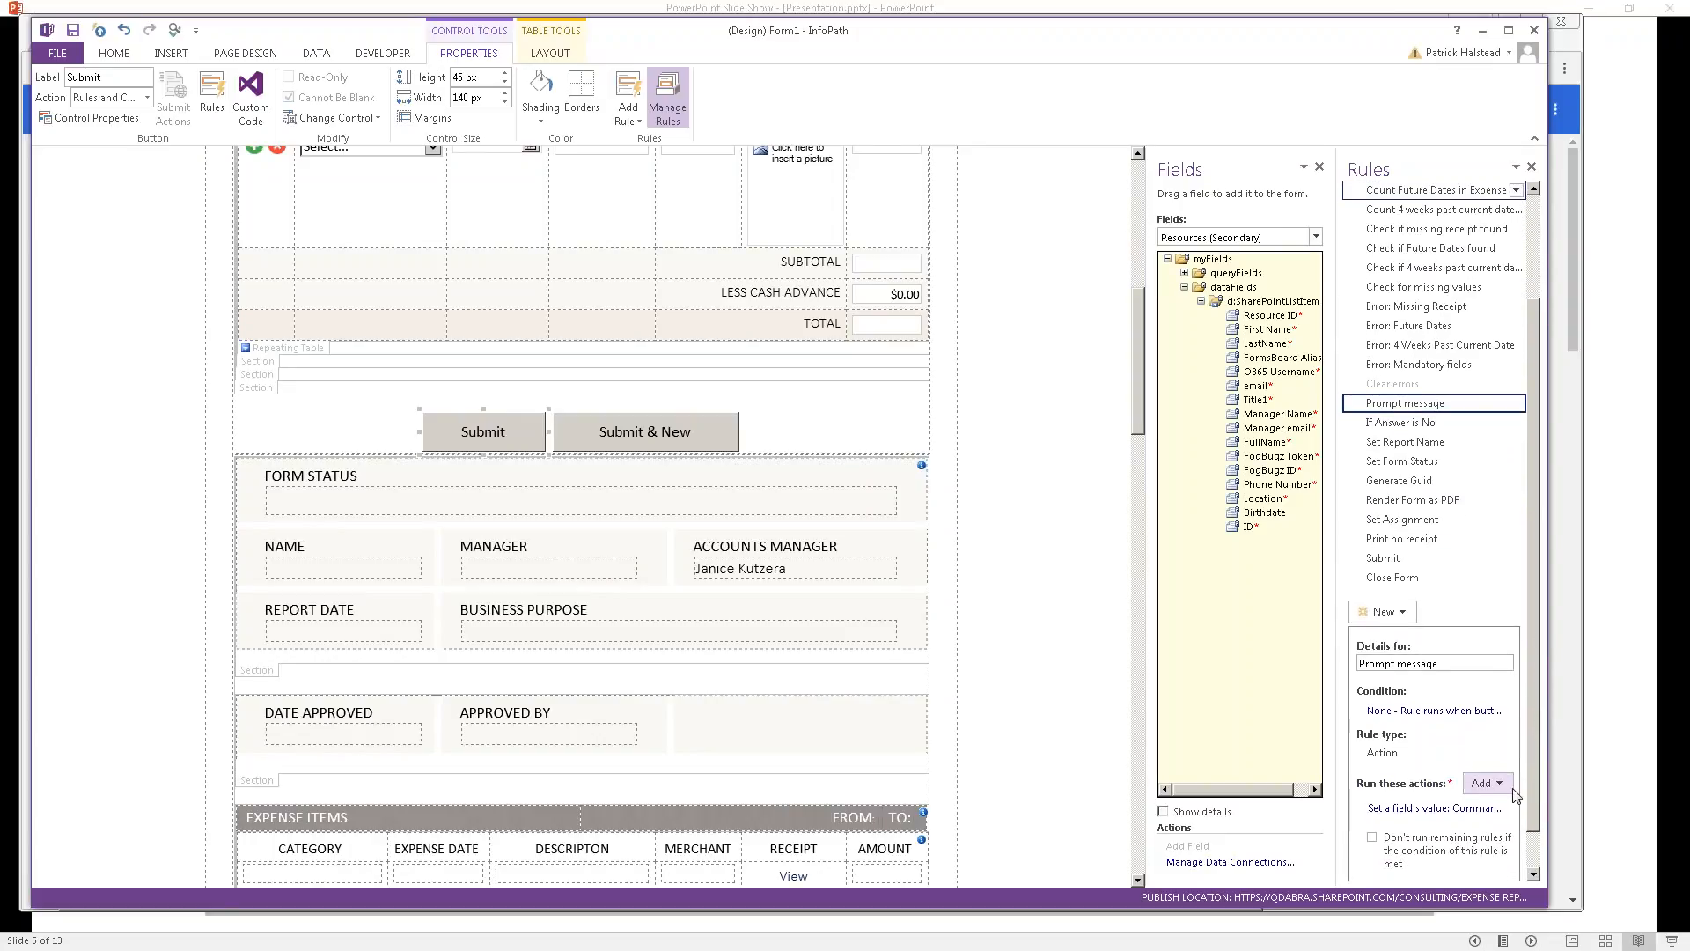
Step: Replace Warning with Attention in the Set a field's value action's prompt command and confirm
{"action": "left_click", "coordinate": [1437, 808]}
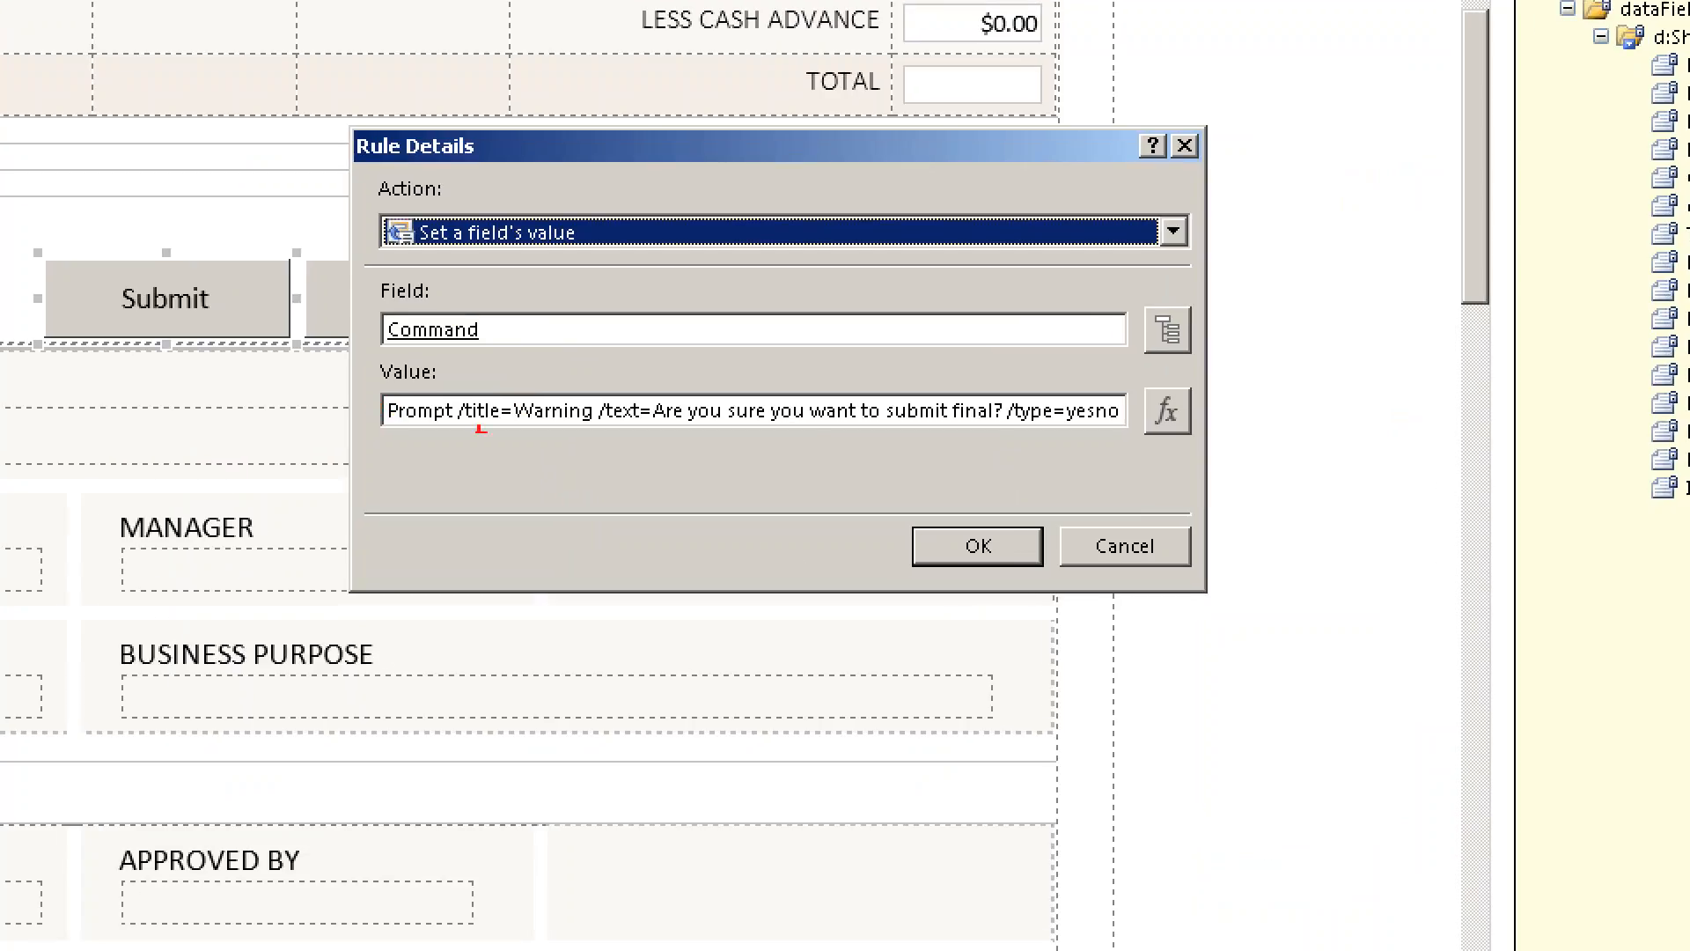
{"action": "left_click_drag", "start_coordinate": [385, 456], "coordinate": [1316, 459]}
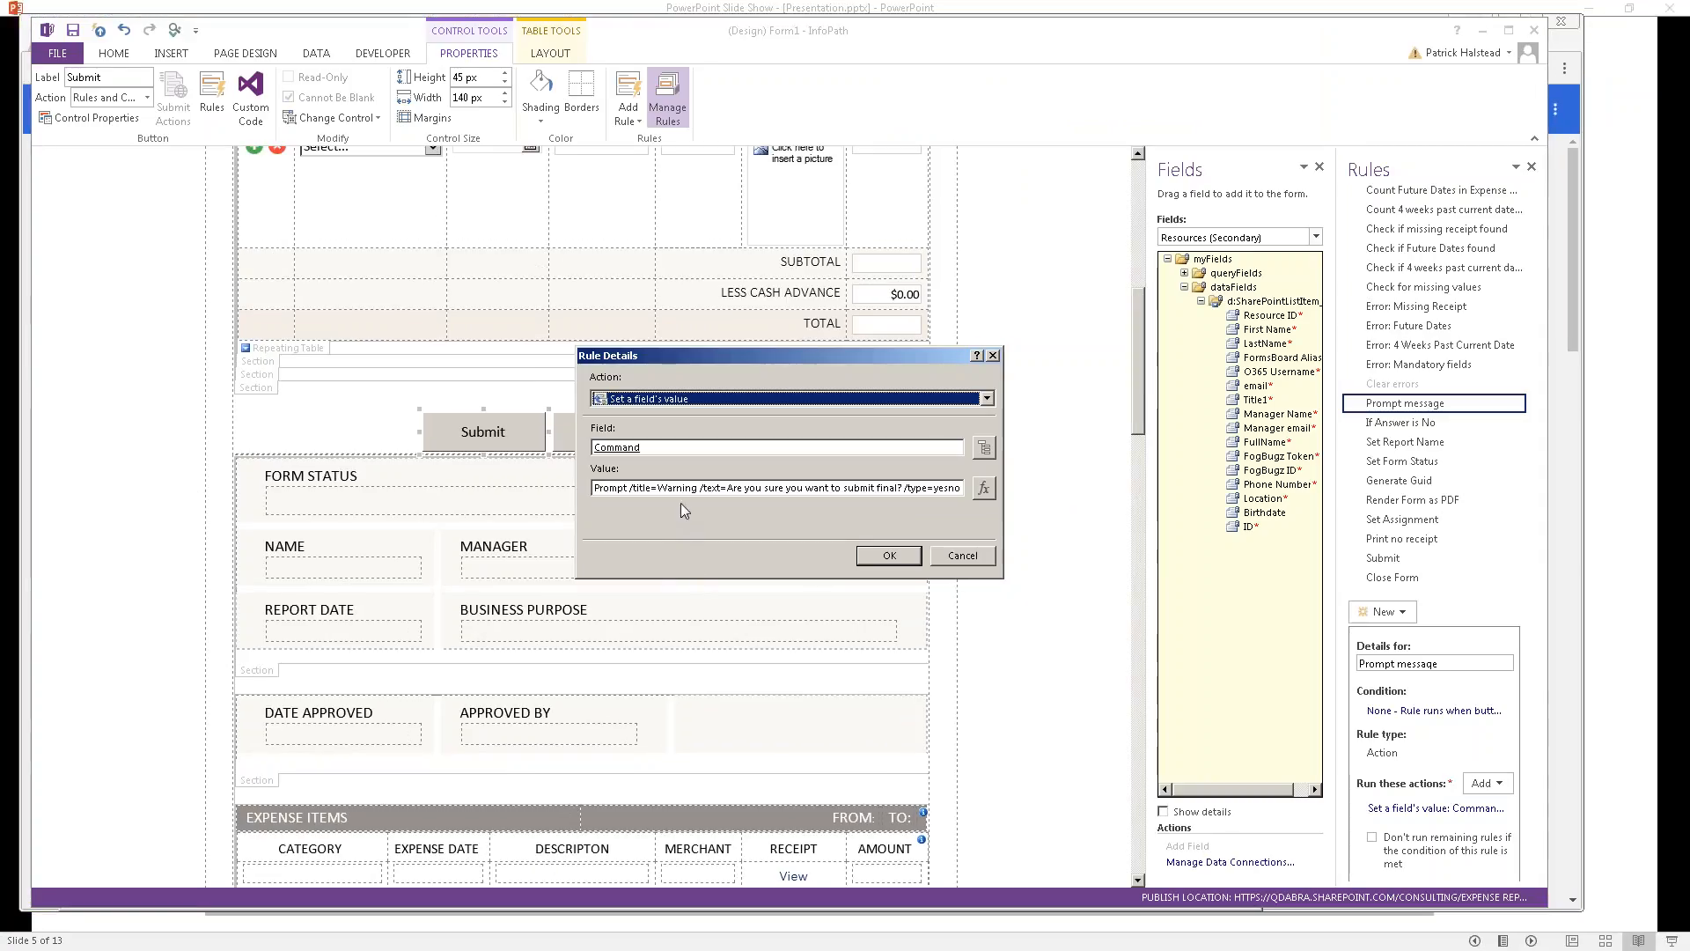
{"action": "left_click", "coordinate": [682, 491]}
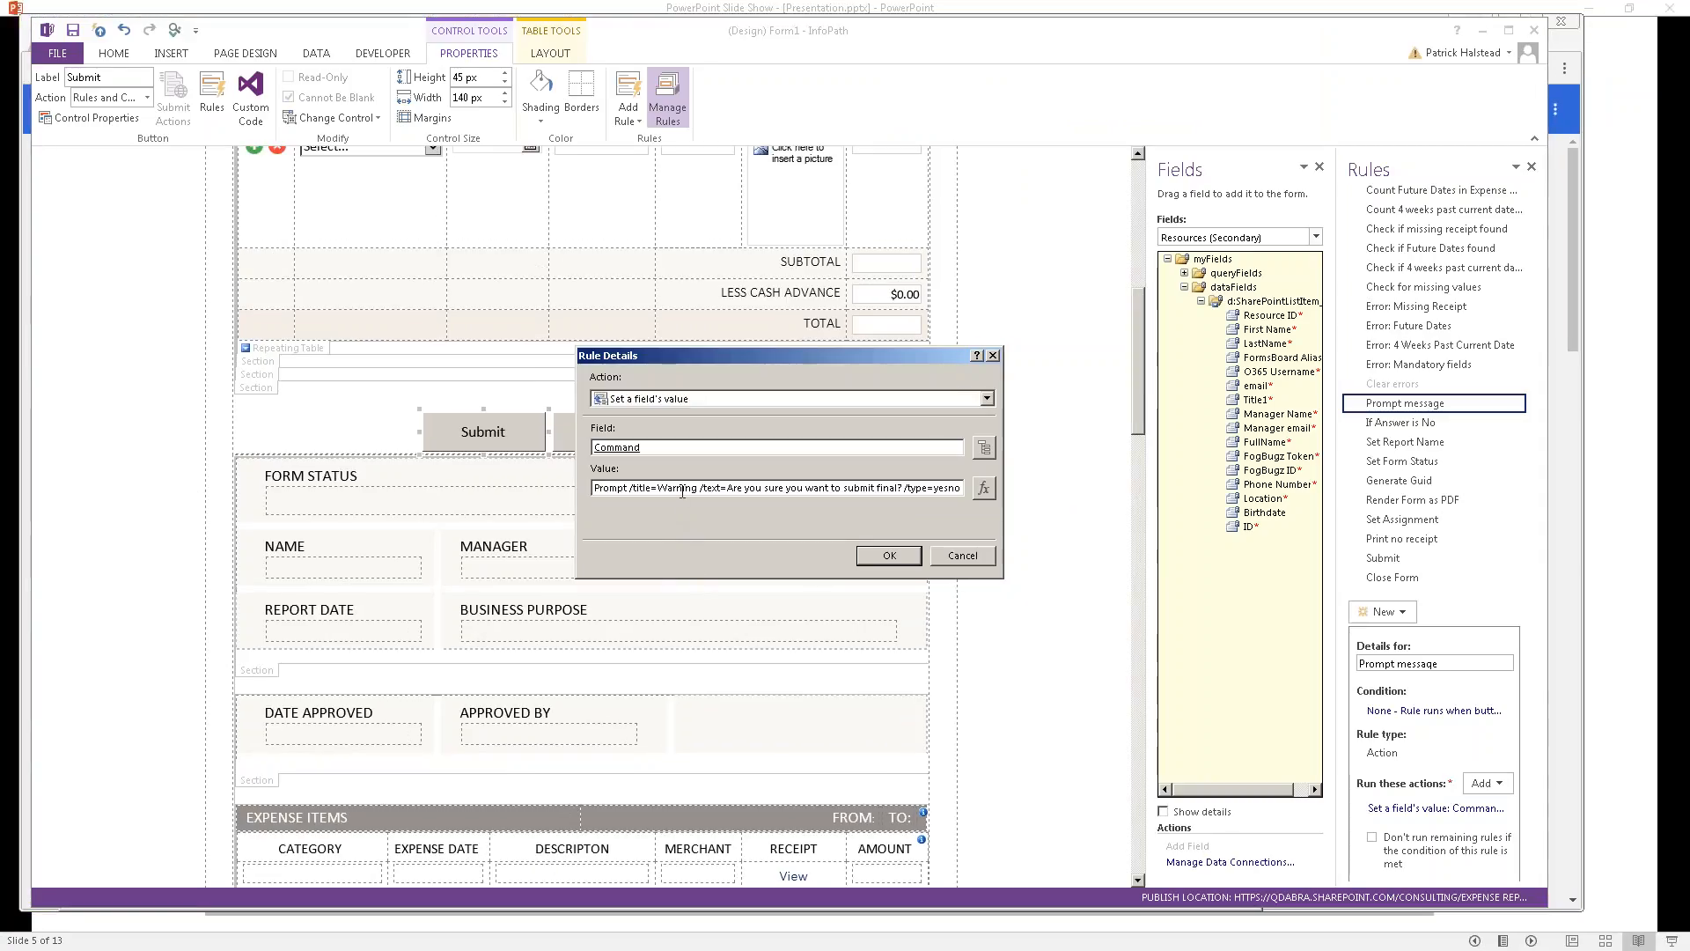
{"action": "type", "text": "Attnetion"}
{"action": "key", "text": "BackSpace"}
{"action": "key", "text": "BackSpace"}
{"action": "type", "text": "entio"}
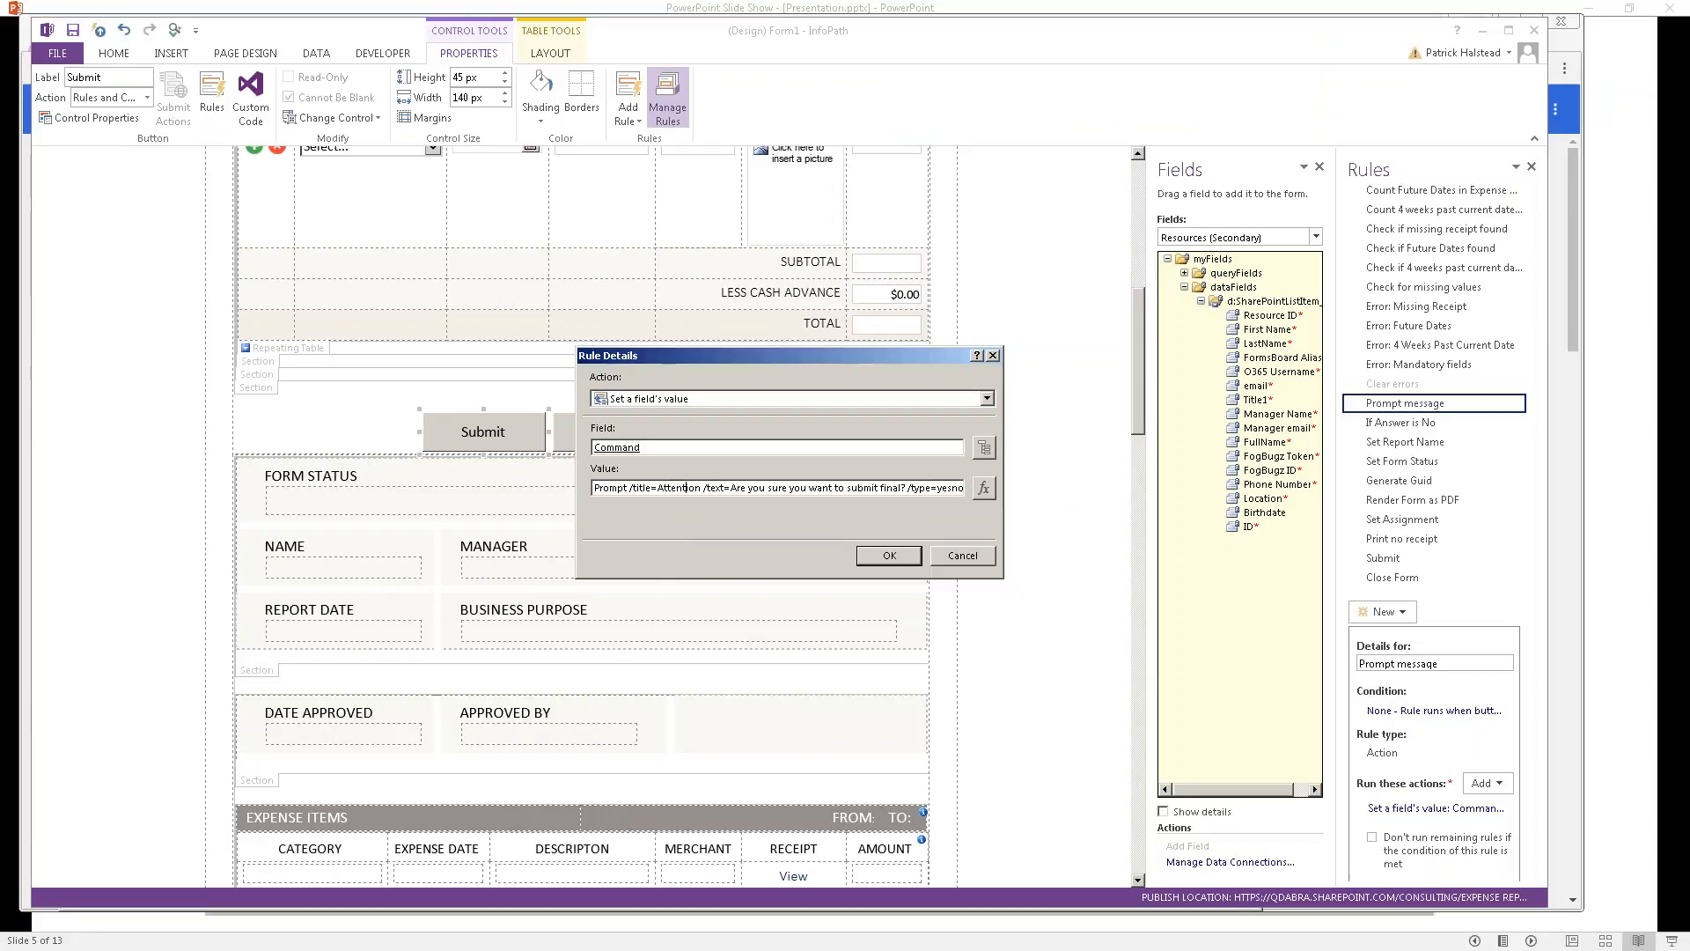
{"action": "key", "text": "End"}
{"action": "key", "text": "shift+Left"}
{"action": "key", "text": "shift+Left"}
{"action": "key", "text": "shift+Left"}
{"action": "key", "text": "shift+Left"}
{"action": "key", "text": "shift+Left"}
{"action": "key", "text": "shift+Left"}
{"action": "key", "text": "shift+Left"}
{"action": "key", "text": "shift+Left"}
{"action": "key", "text": "shift+Left"}
{"action": "key", "text": "shift+Left"}
{"action": "key", "text": "shift+Left"}
{"action": "key", "text": "shift+Left"}
{"action": "key", "text": "shift+Left"}
{"action": "key", "text": "shift+Left"}
{"action": "key", "text": "shift+Left"}
{"action": "key", "text": "shift+Left"}
{"action": "key", "text": "shift+Left"}
{"action": "key", "text": "shift+Left"}
{"action": "key", "text": "shift+Left"}
{"action": "key", "text": "shift+Left"}
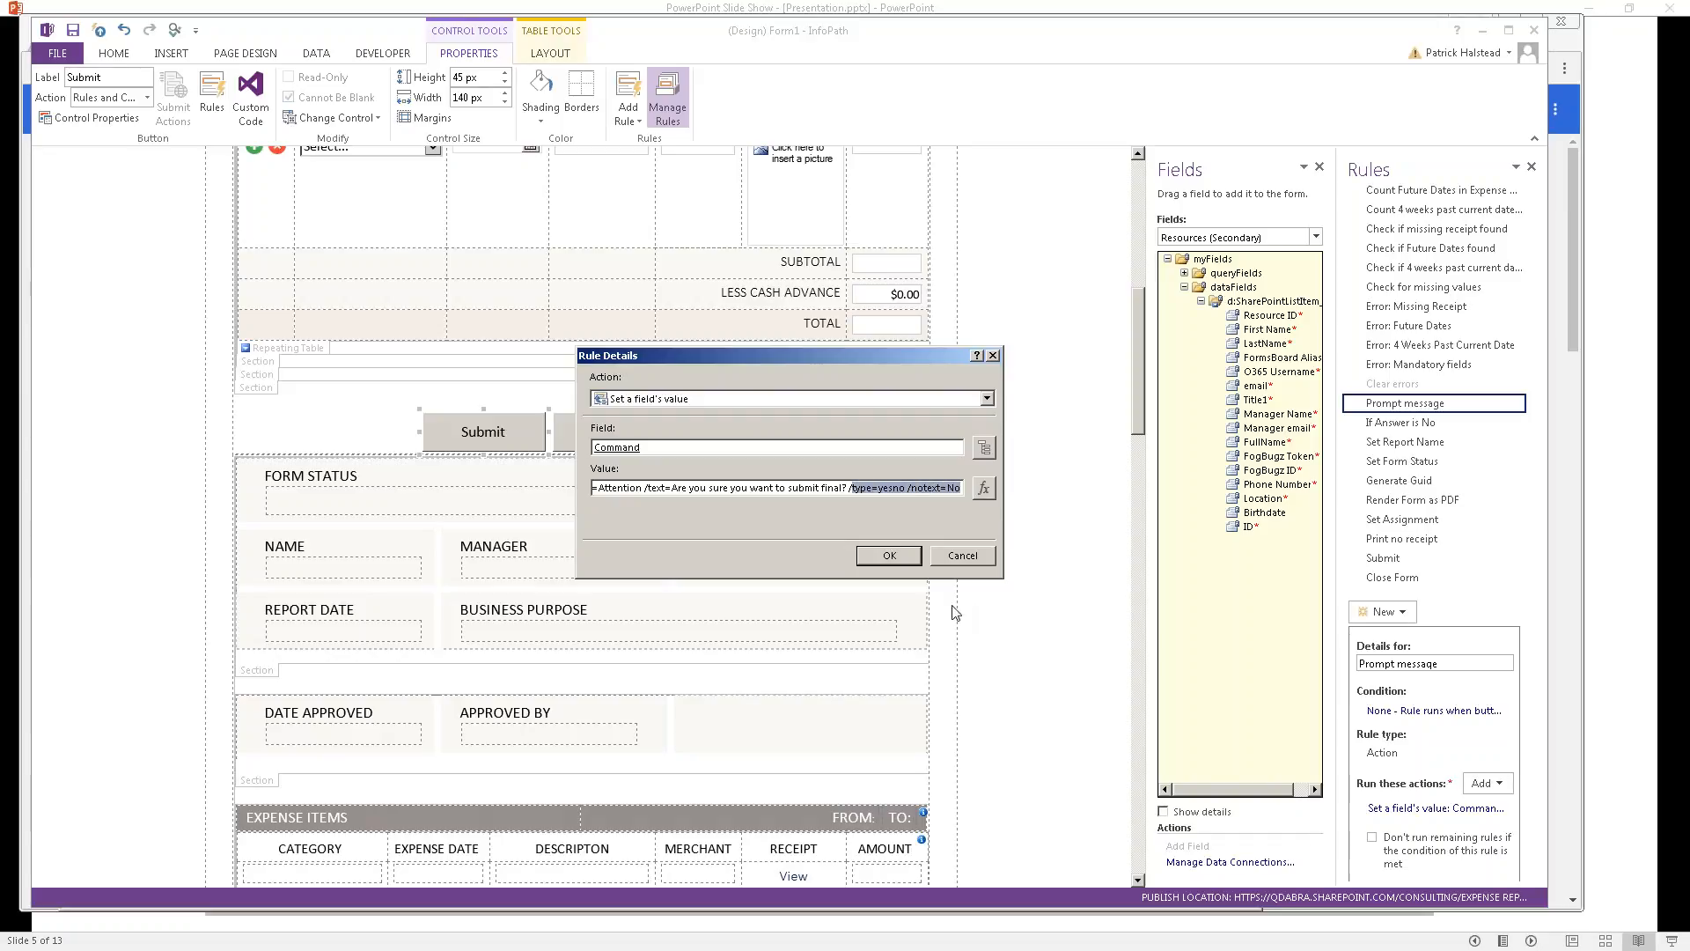
{"action": "left_click", "coordinate": [888, 557]}
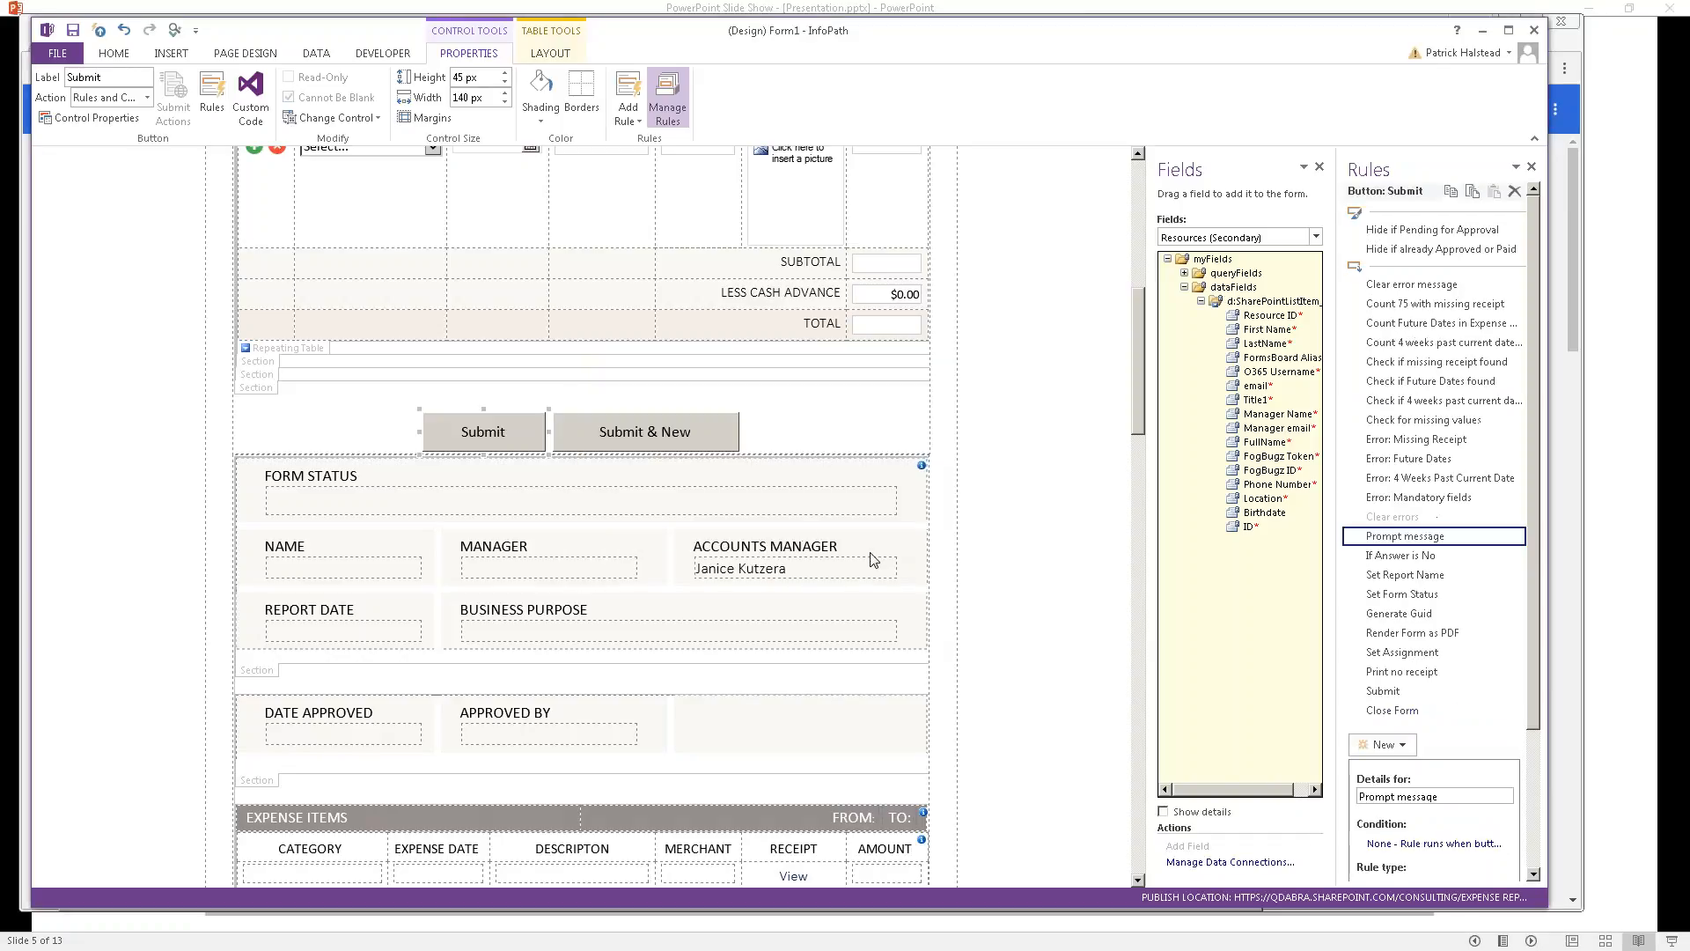
Step: Save the template, overwriting Expense Report 05.10.2018.8.xsn in the 2018-05-10 - FormsViewer v3.1 folder
{"action": "left_click", "coordinate": [74, 32]}
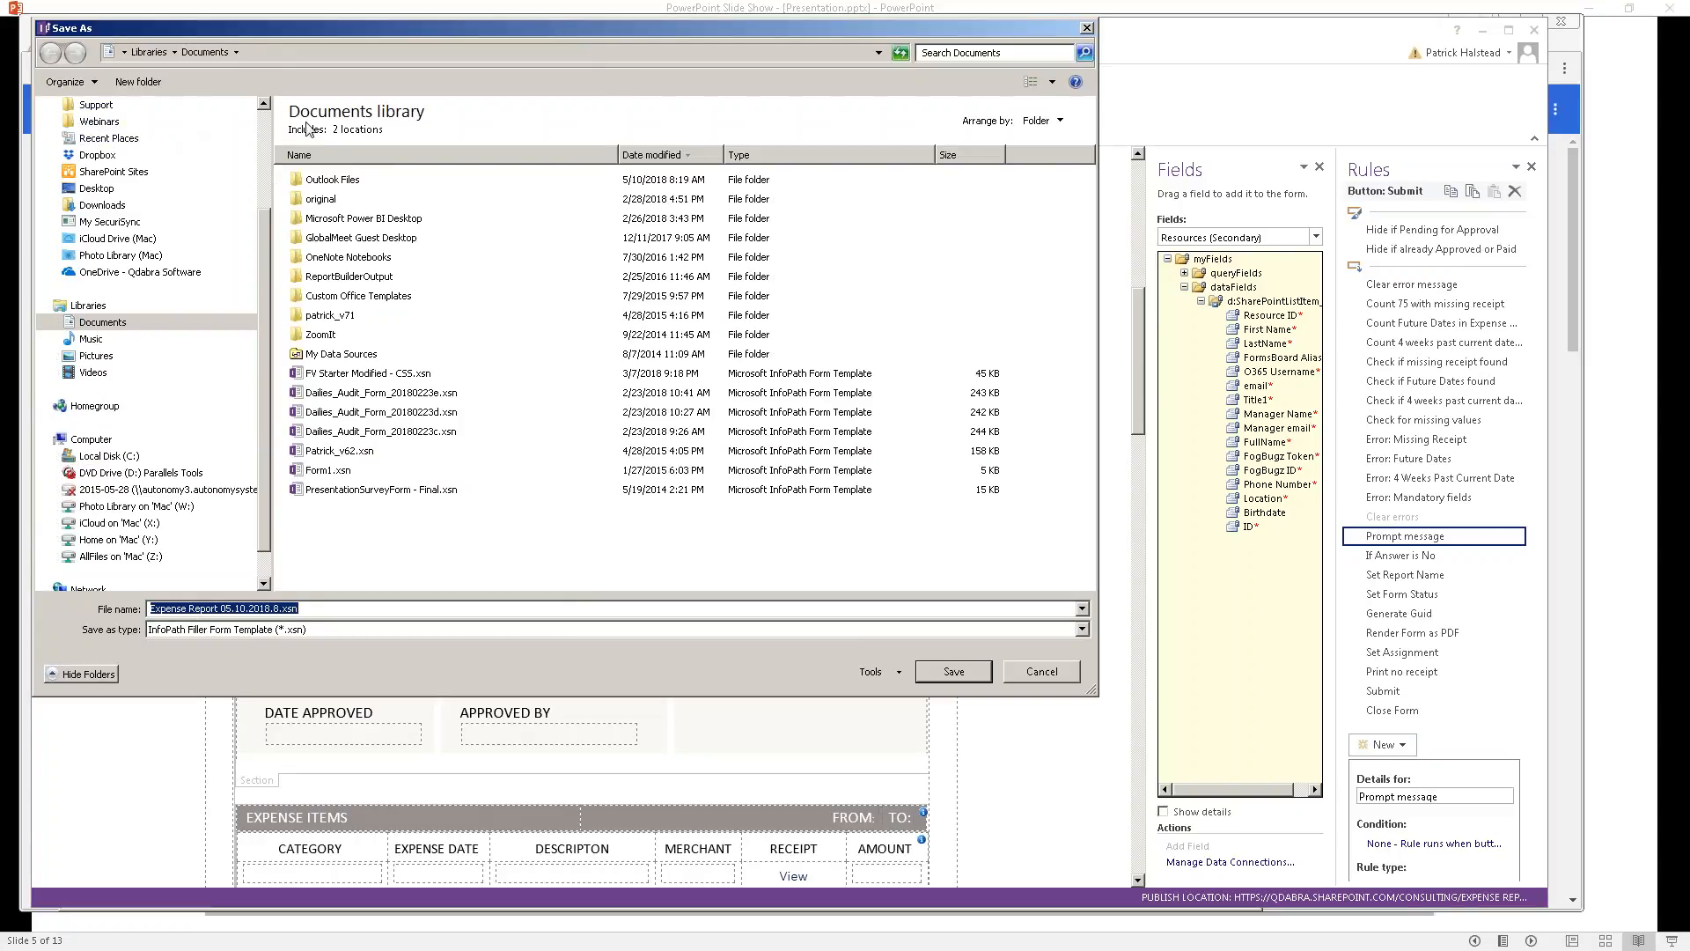
{"action": "scroll", "coordinate": [268, 144], "scroll_direction": "up", "scroll_amount": 3}
{"action": "left_click", "coordinate": [154, 167]}
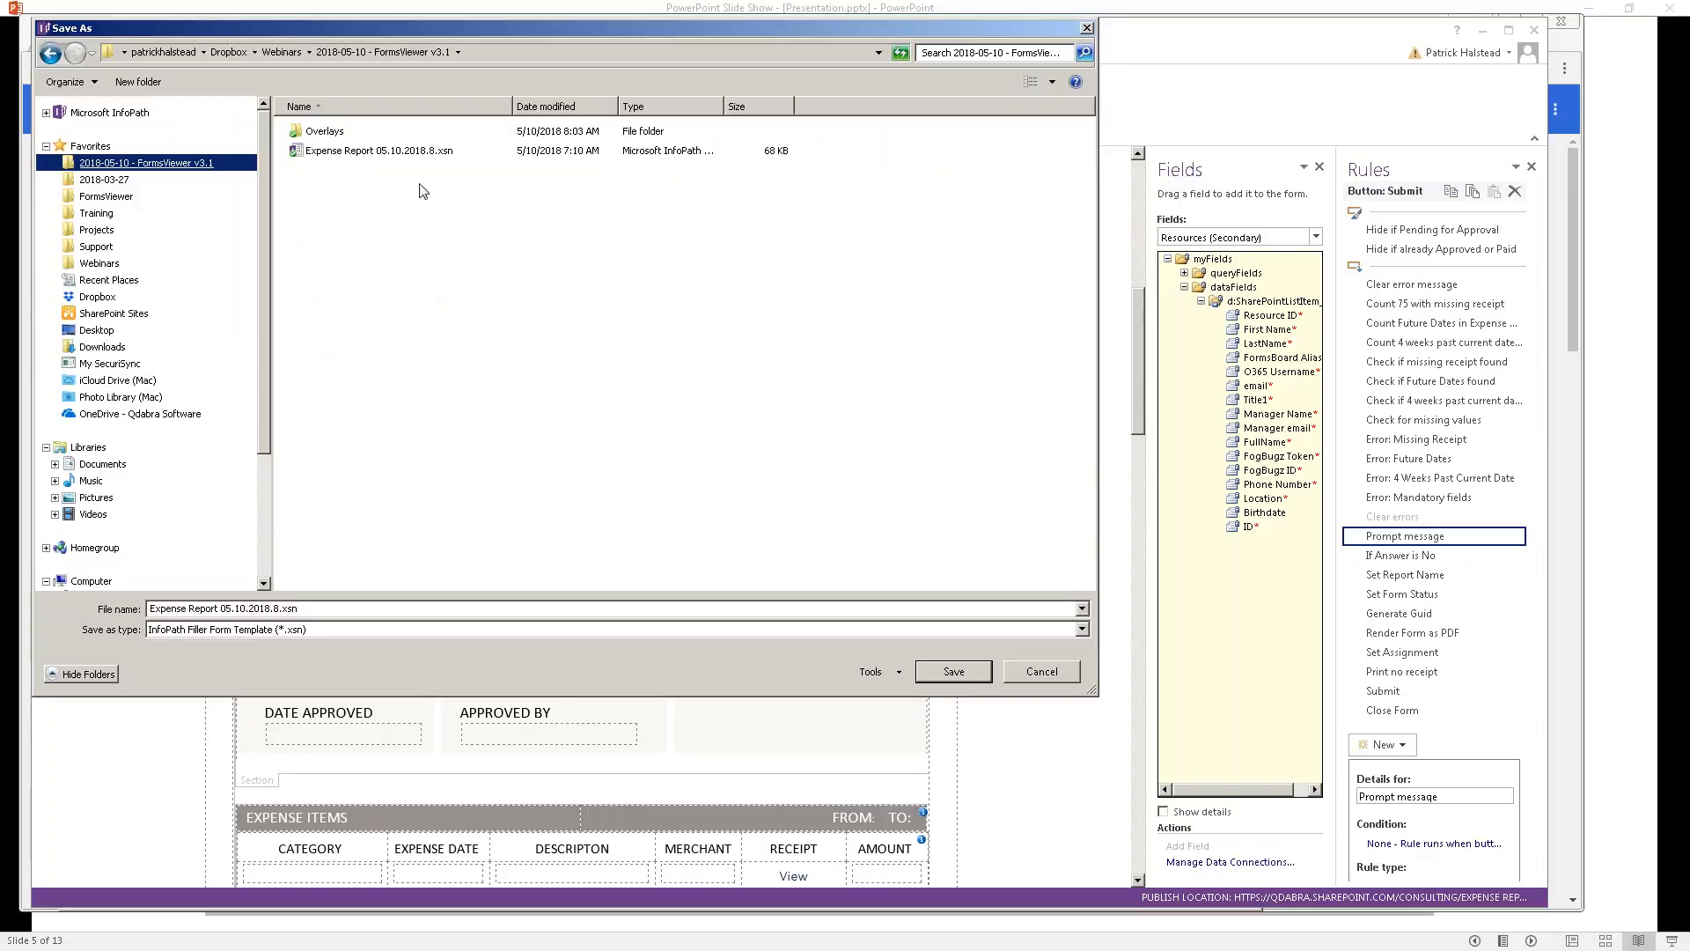
{"action": "left_click", "coordinate": [418, 157]}
{"action": "double_click", "coordinate": [419, 163]}
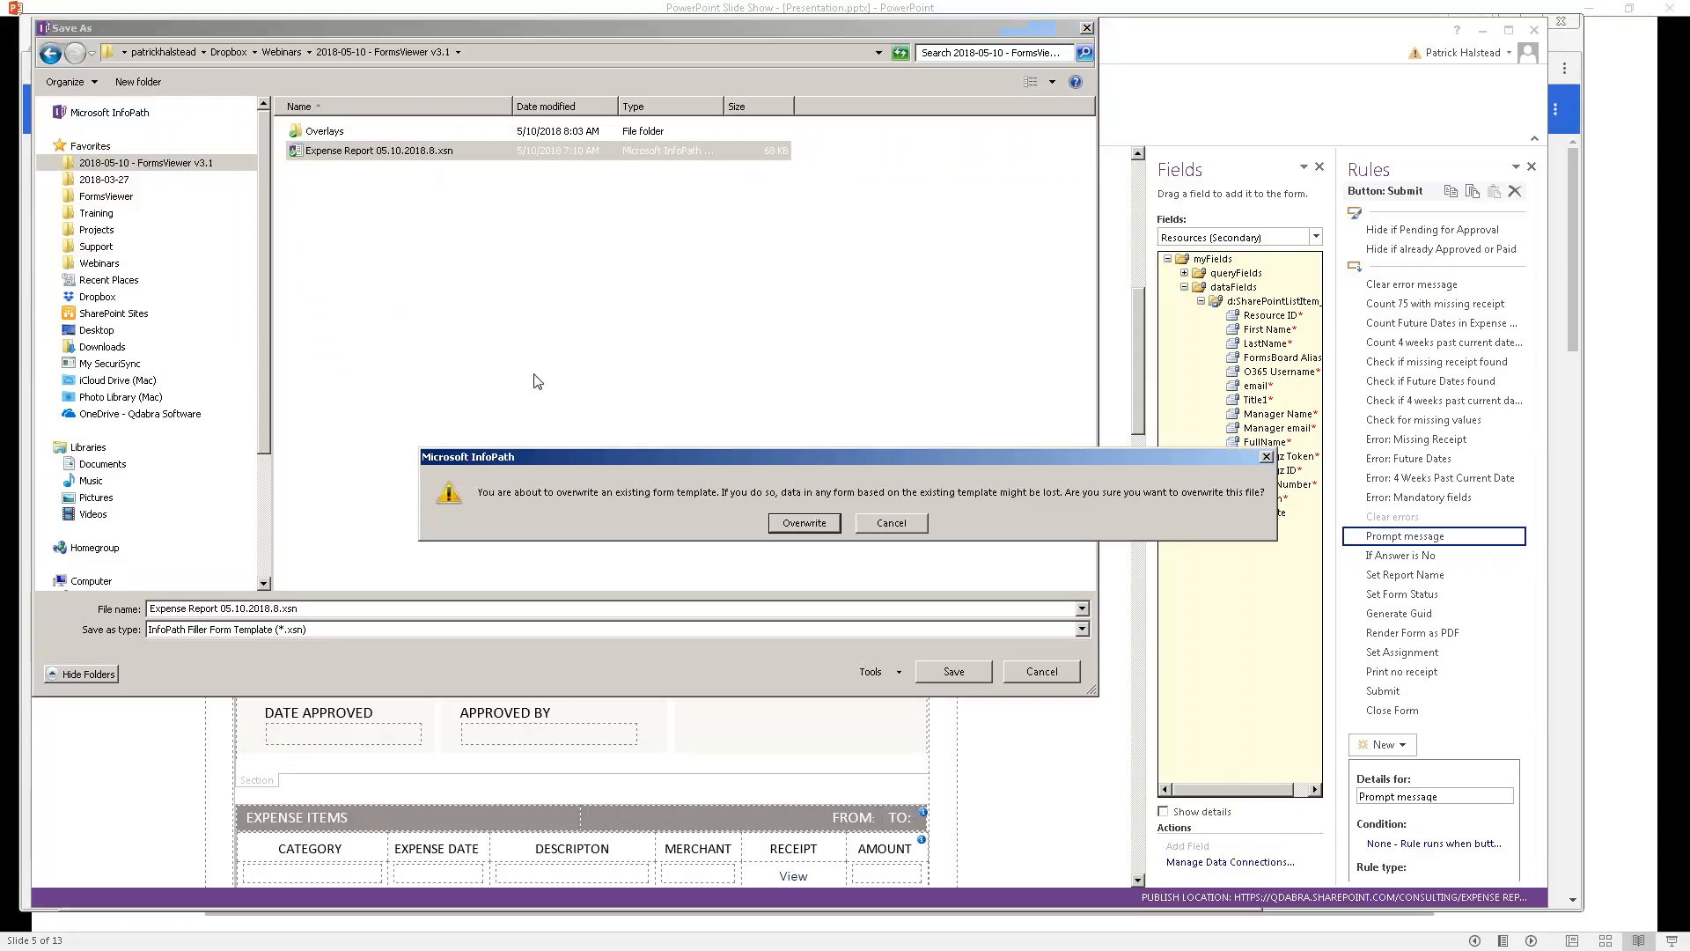
{"action": "left_click", "coordinate": [779, 526]}
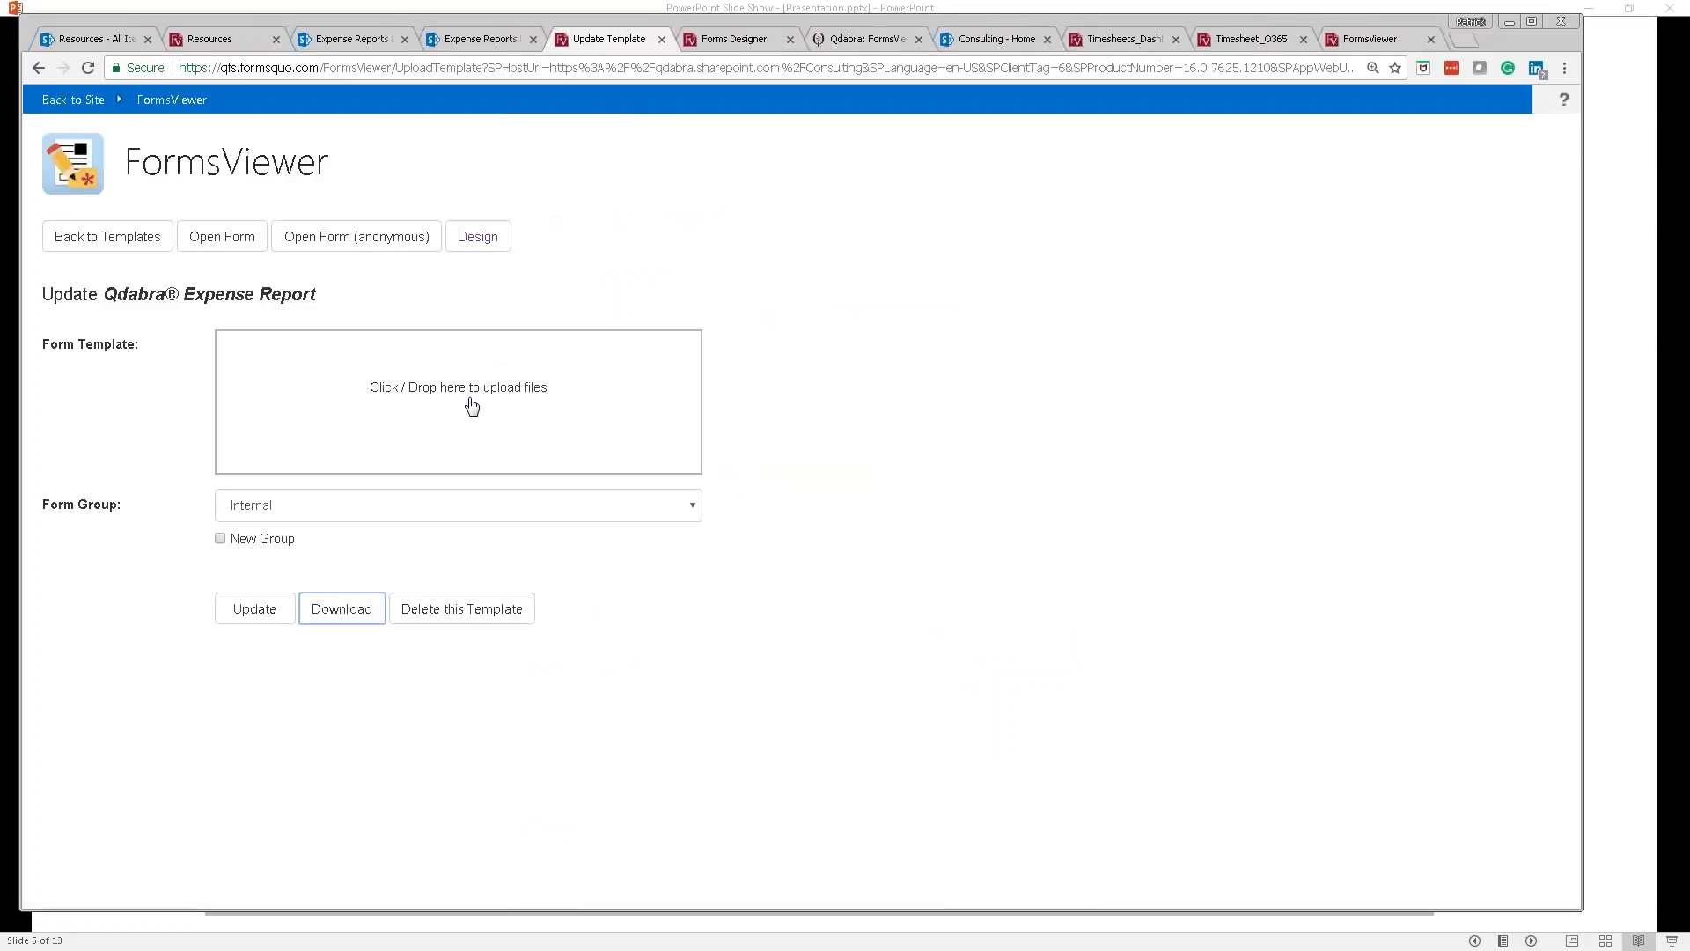
Step: Drag the Expense Report template from the FormsViewer v3.1 folder onto the upload box and request Update
{"action": "left_click", "coordinate": [432, 449]}
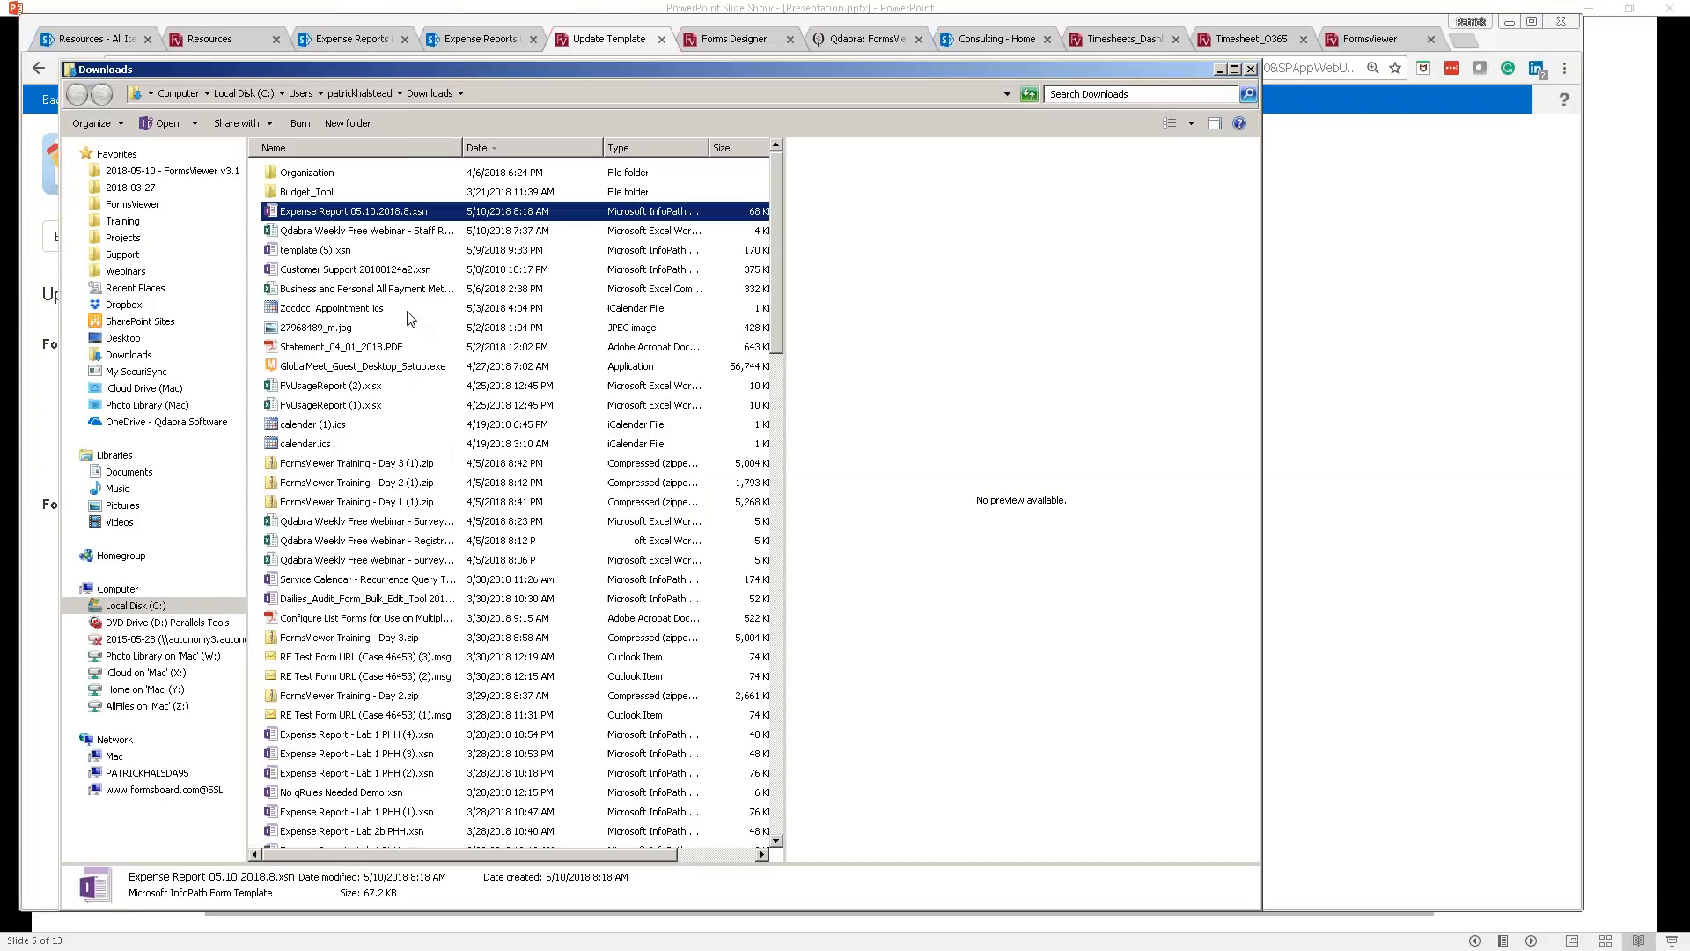
{"action": "left_click", "coordinate": [210, 172]}
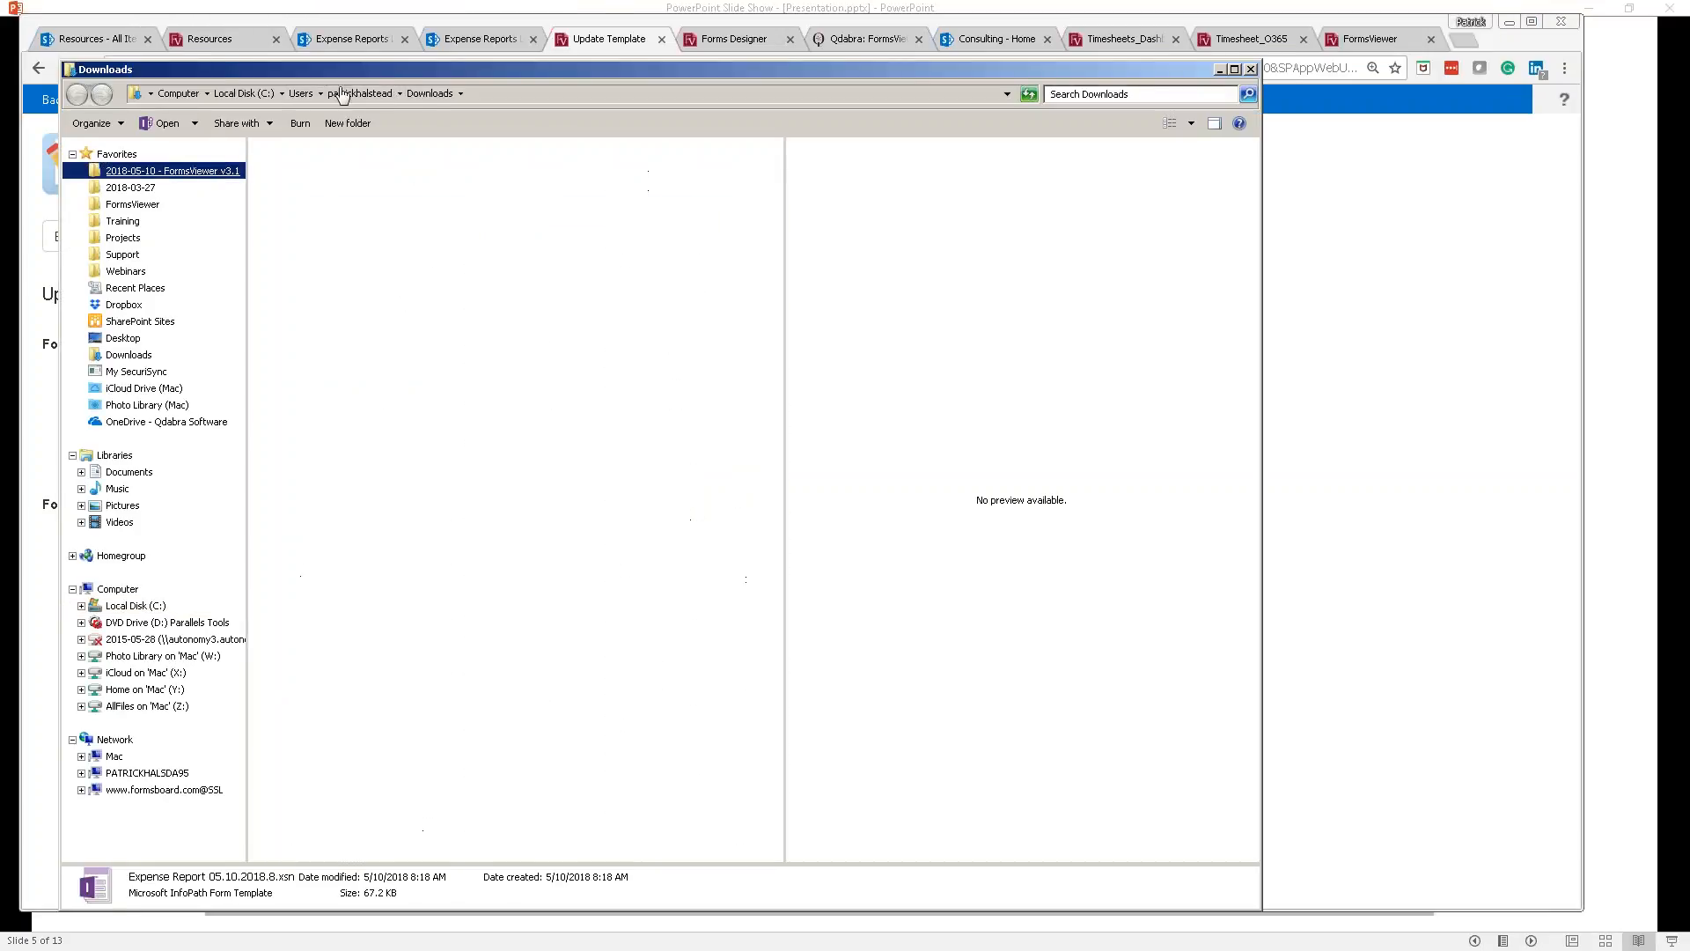
{"action": "left_click_drag", "start_coordinate": [986, 68], "coordinate": [1611, 99]}
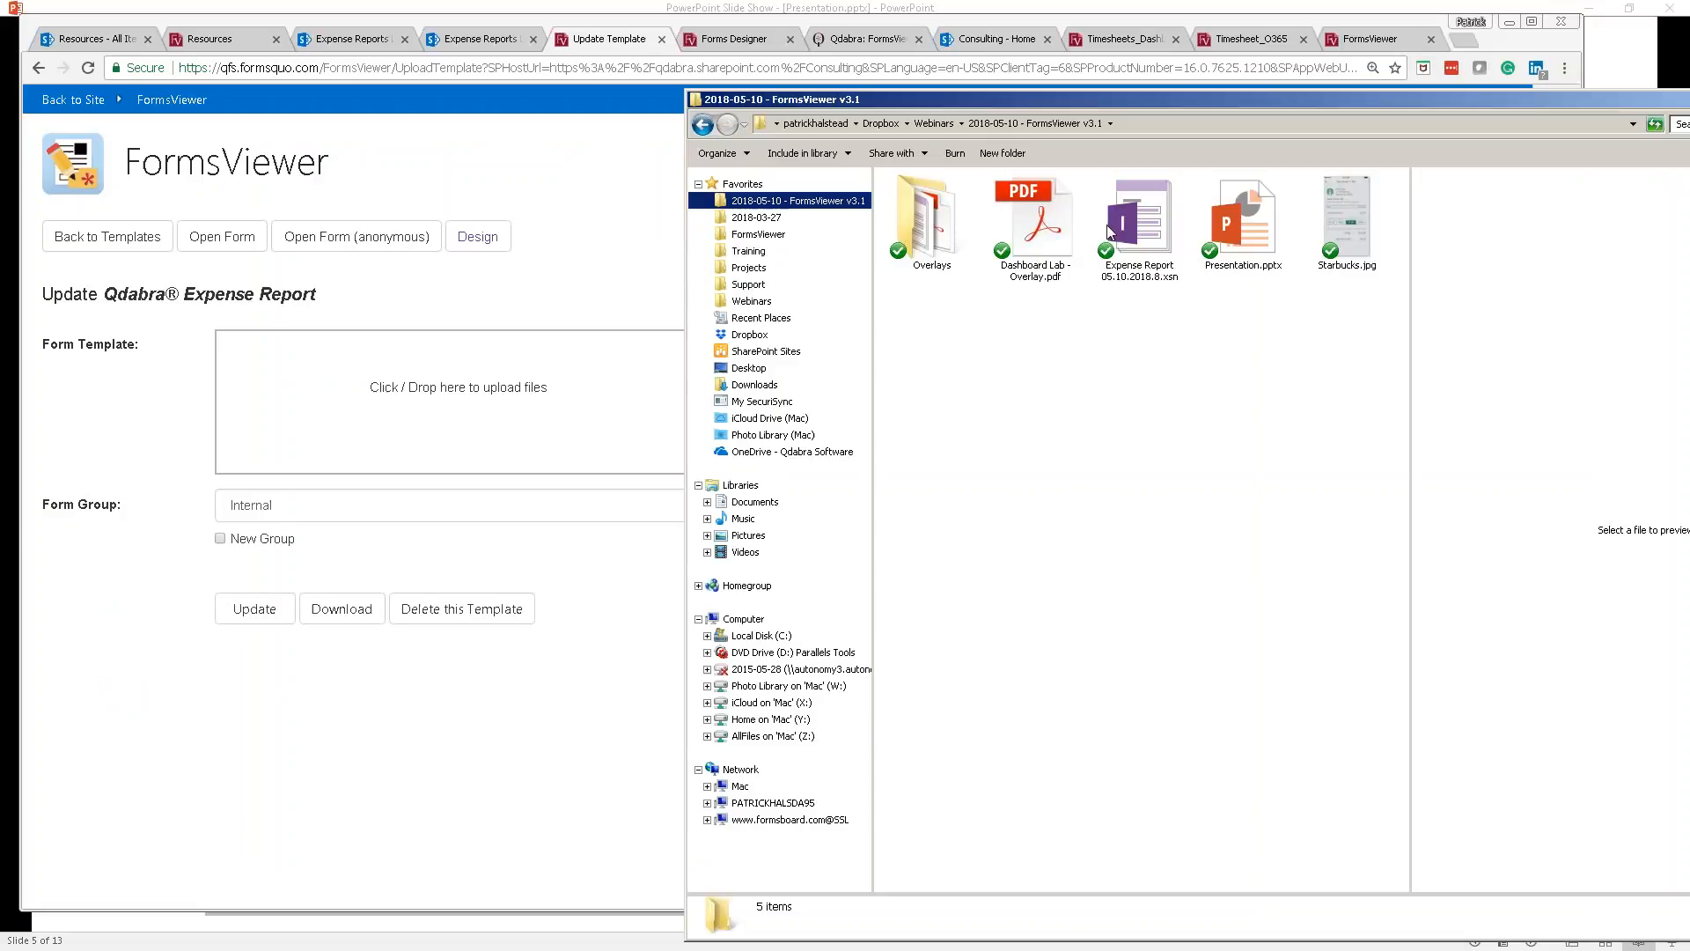
{"action": "left_click_drag", "start_coordinate": [1136, 238], "coordinate": [568, 394]}
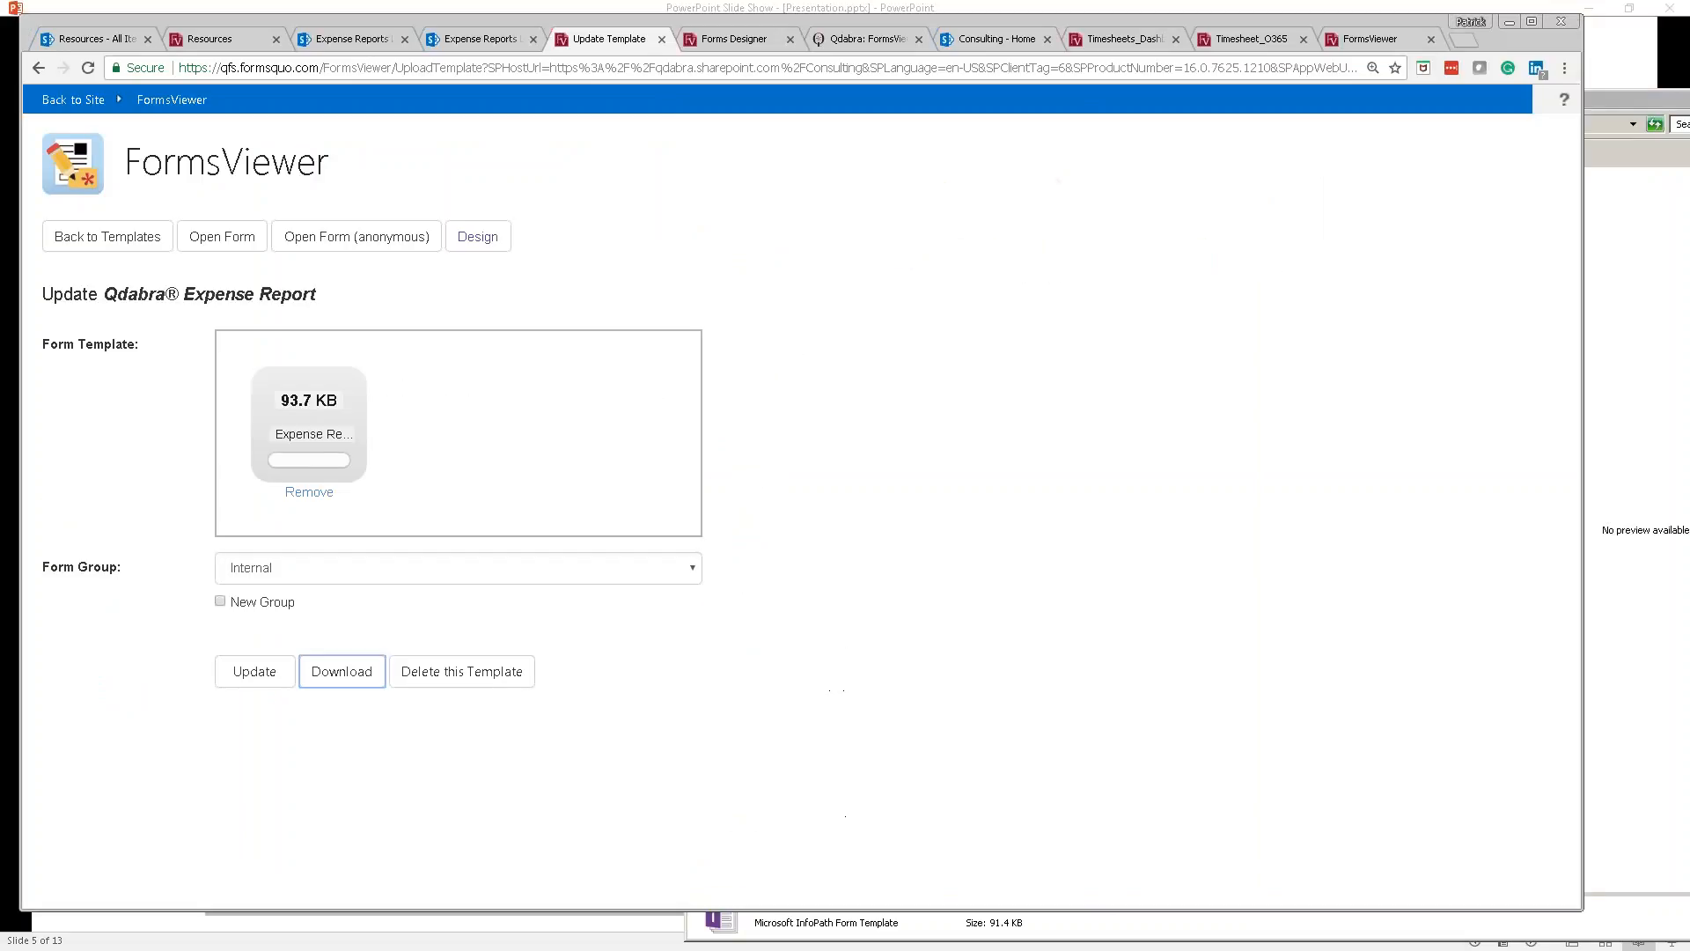
{"action": "left_click", "coordinate": [267, 678]}
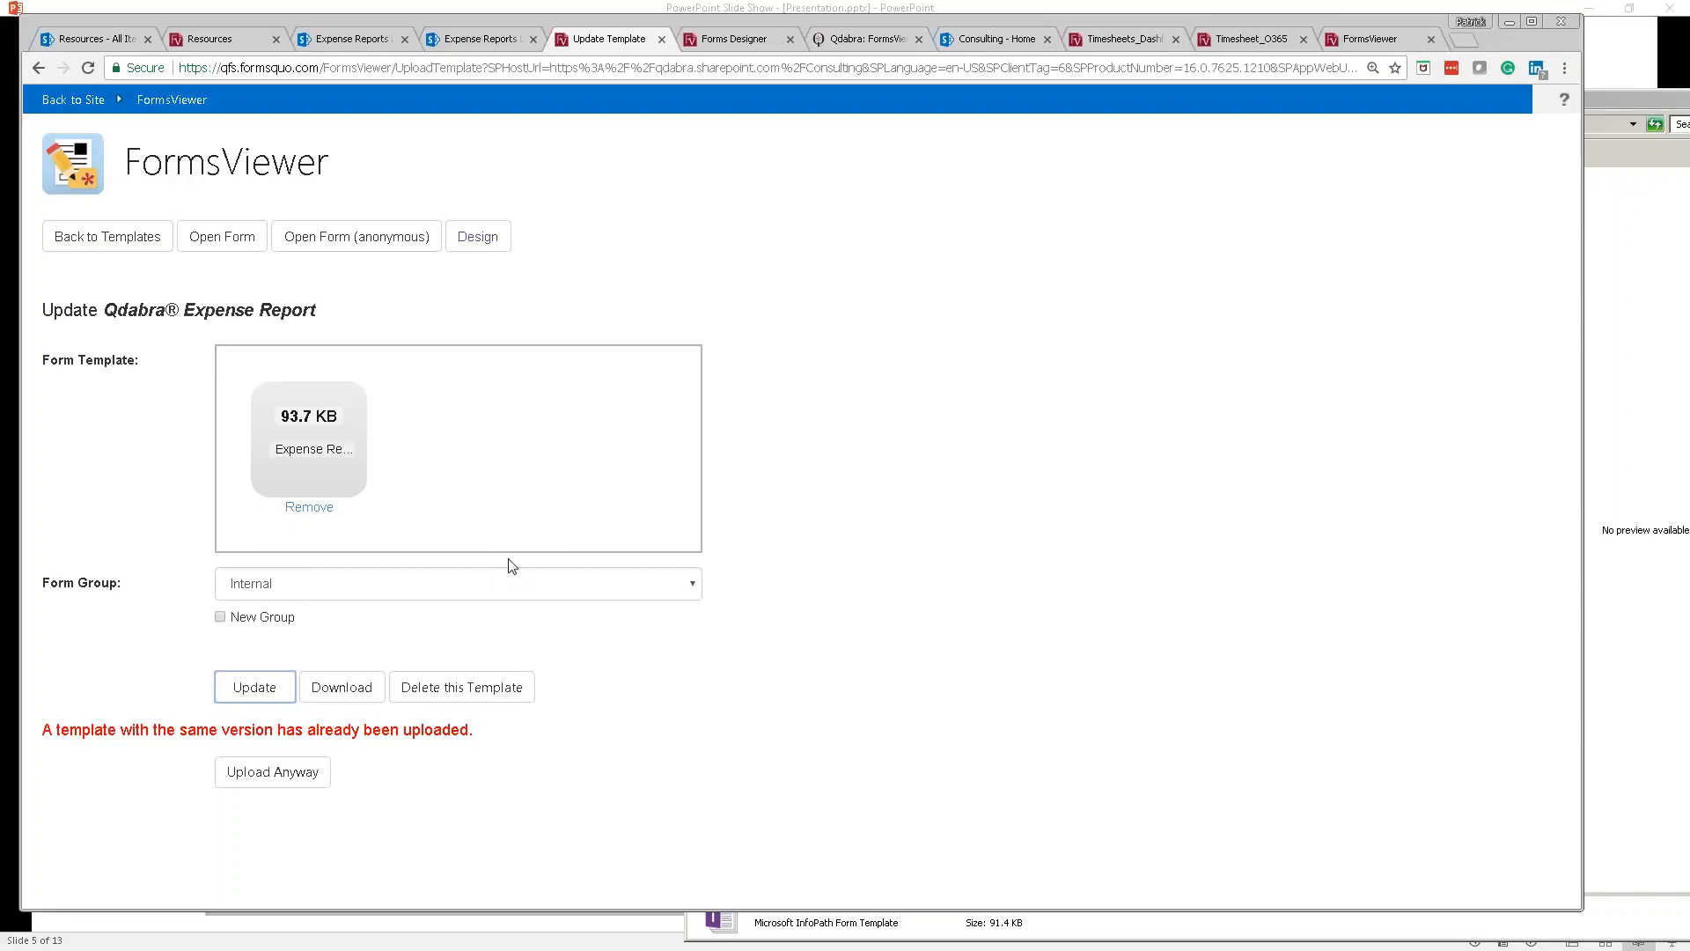
Step: Re-save the Expense Report form template in InfoPath Designer
{"action": "key", "text": "alt+Tab"}
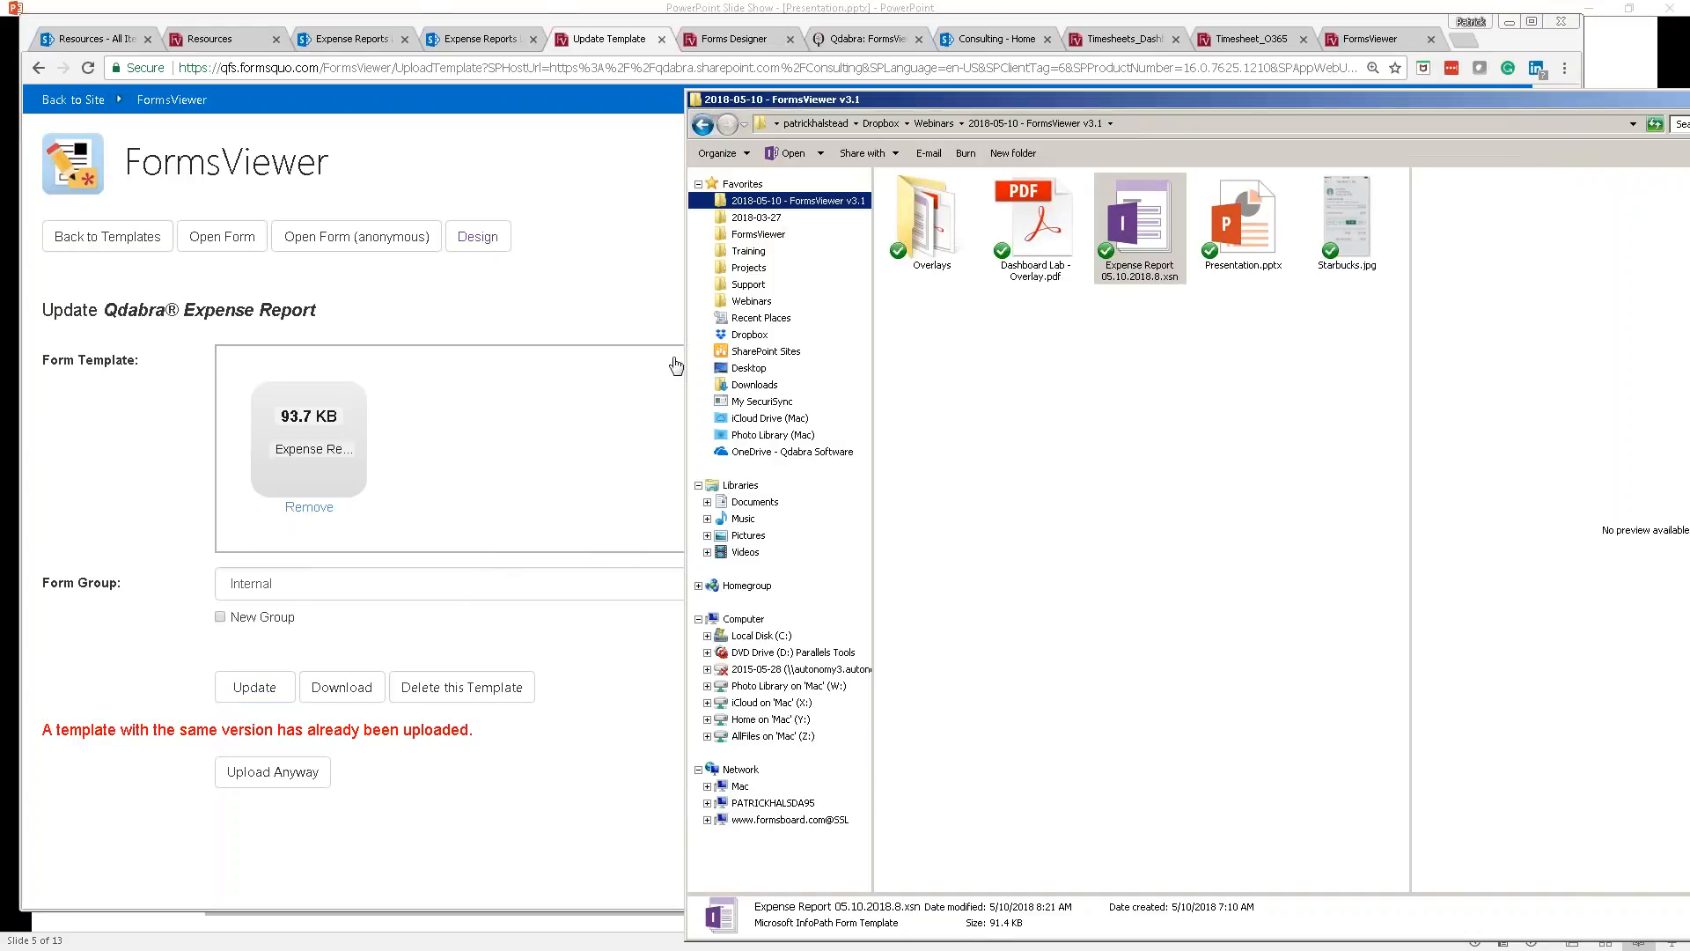
{"action": "key", "text": "alt+Tab"}
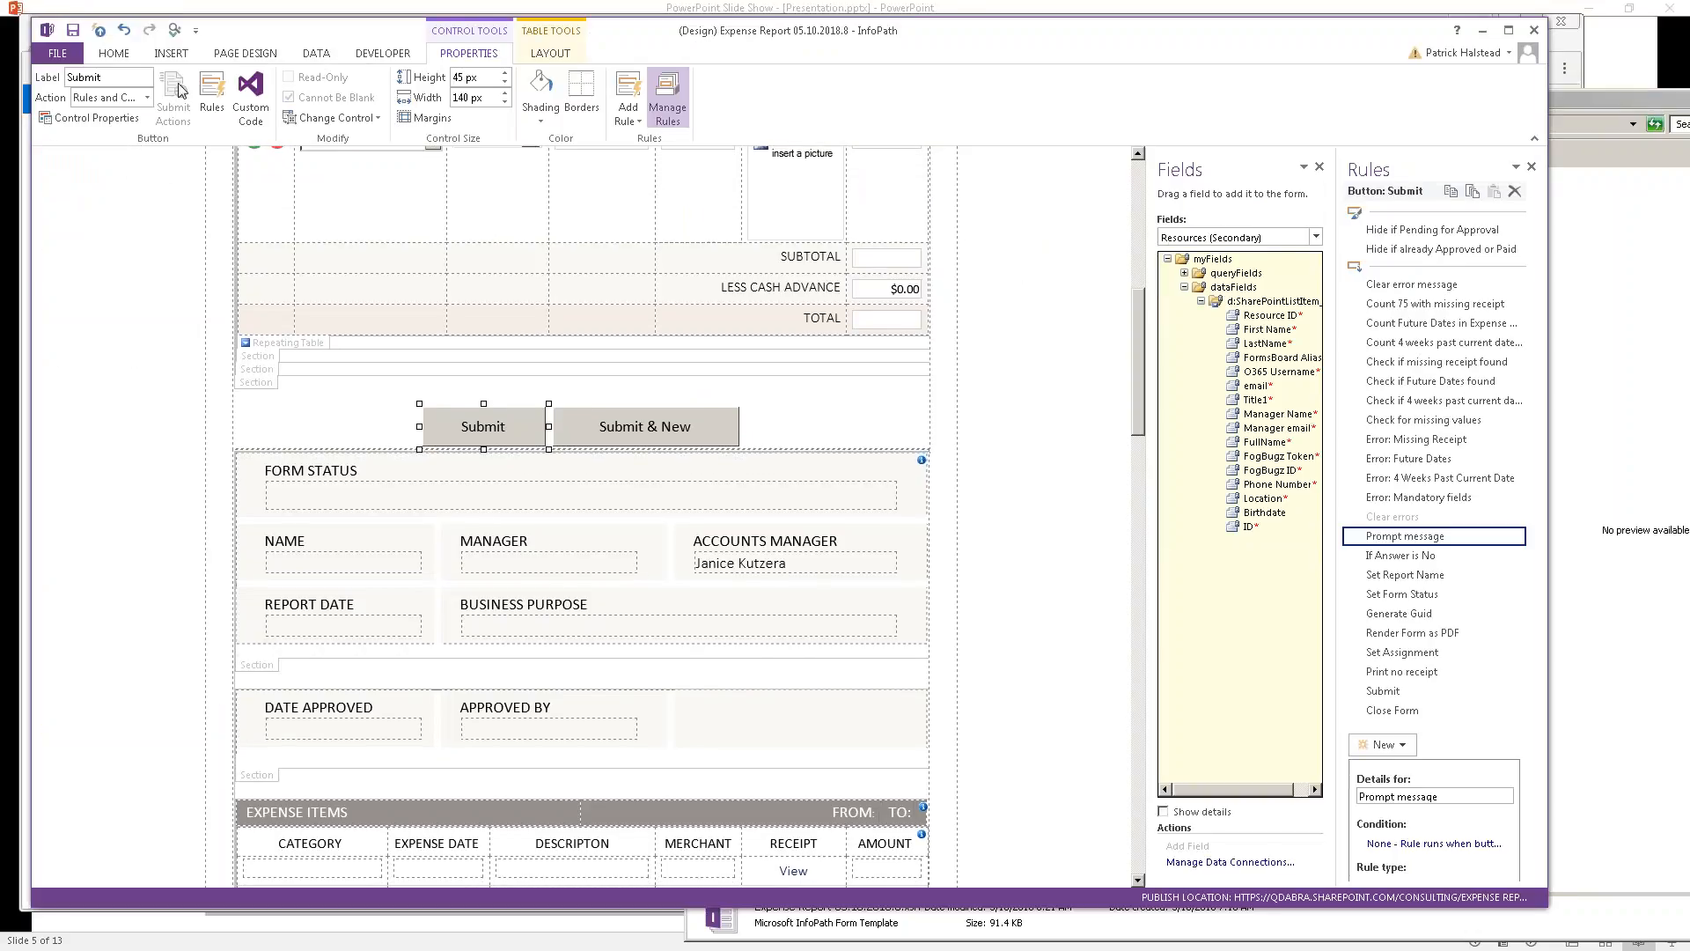
{"action": "left_click", "coordinate": [73, 30]}
Step: Upload the re-saved template again as an update, forcing it with Upload Anyway
{"action": "key", "text": "alt+Tab"}
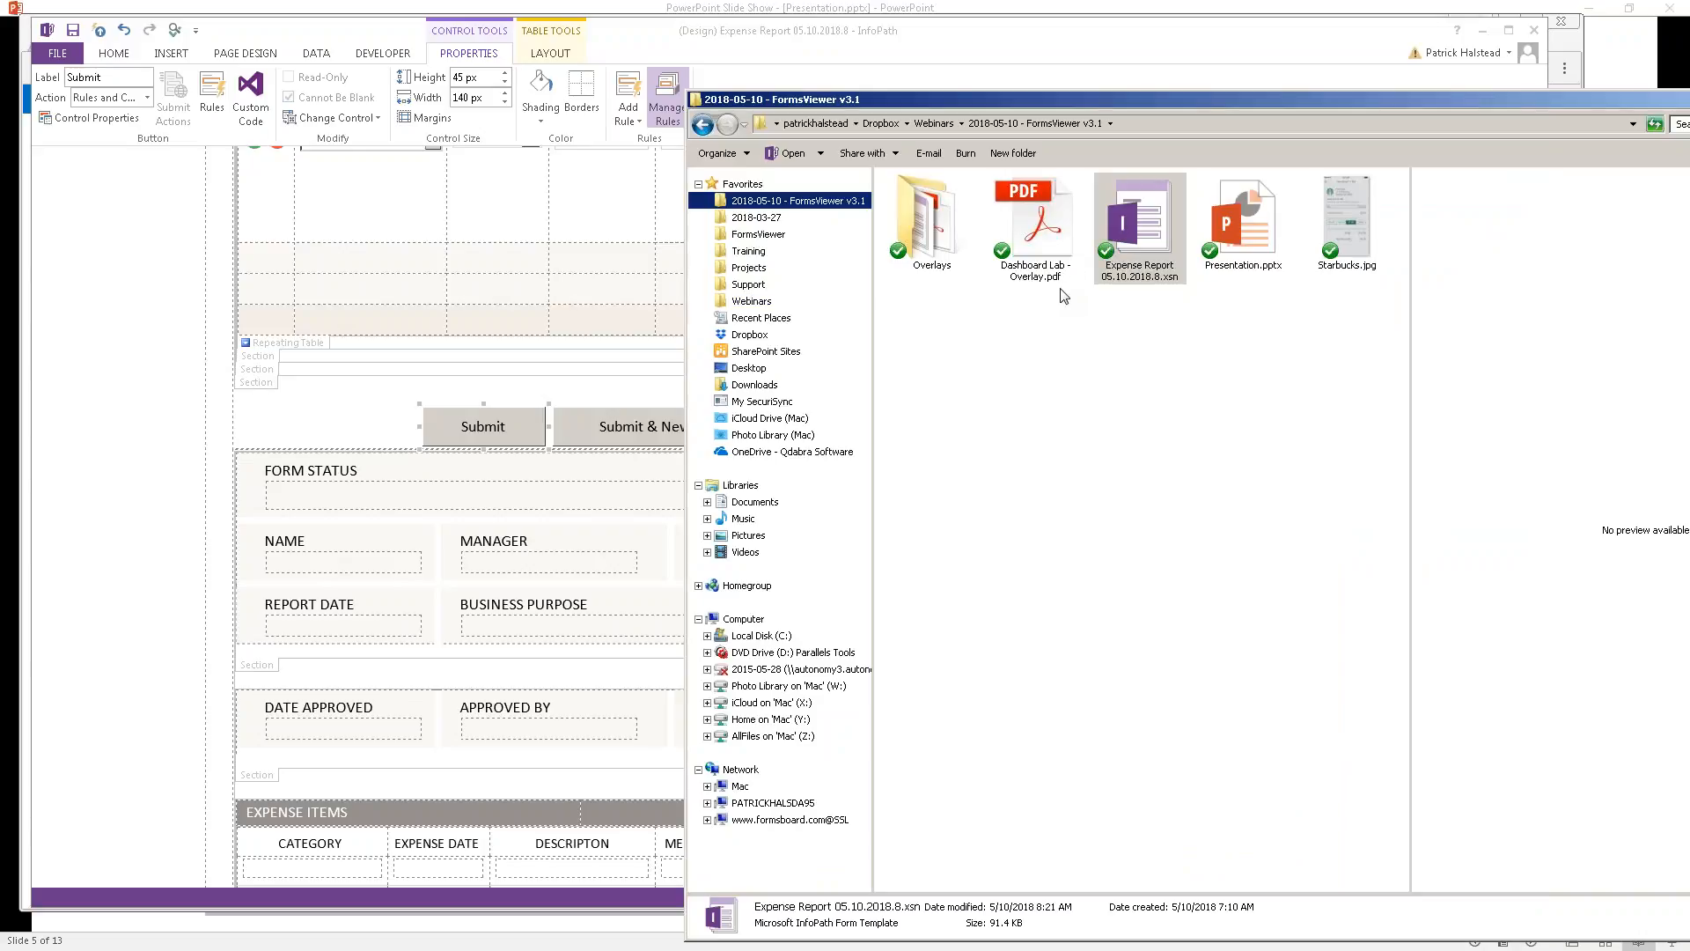
{"action": "left_click", "coordinate": [1136, 261]}
{"action": "left_click_drag", "start_coordinate": [1139, 249], "coordinate": [616, 475]}
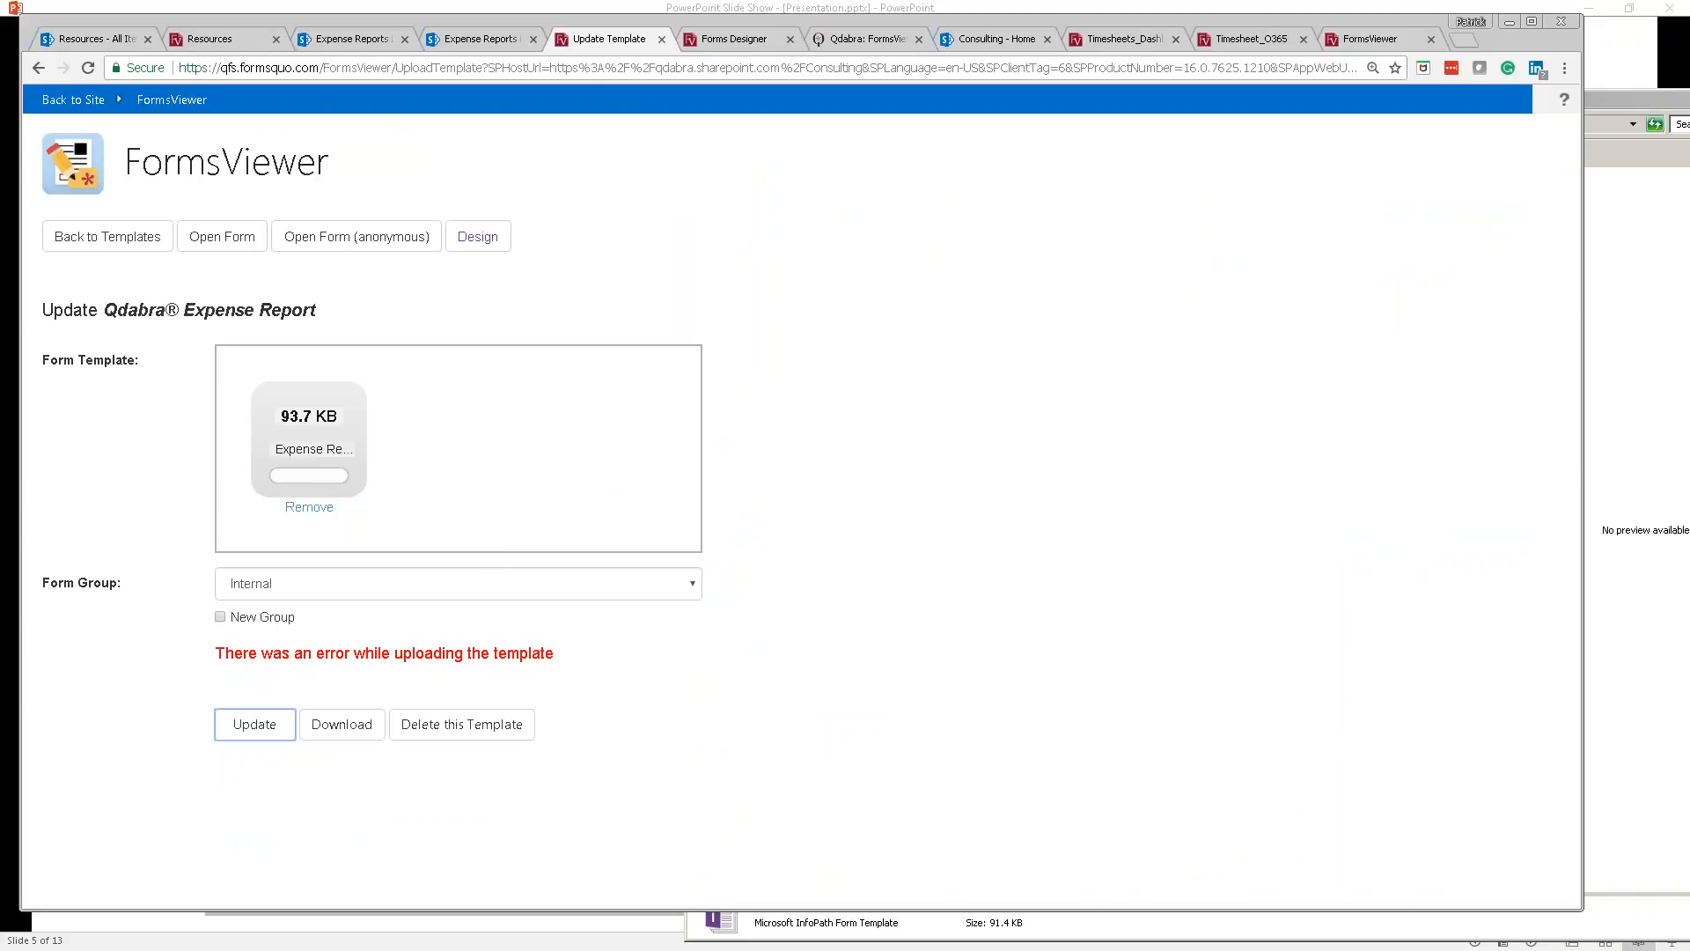
{"action": "left_click", "coordinate": [257, 731]}
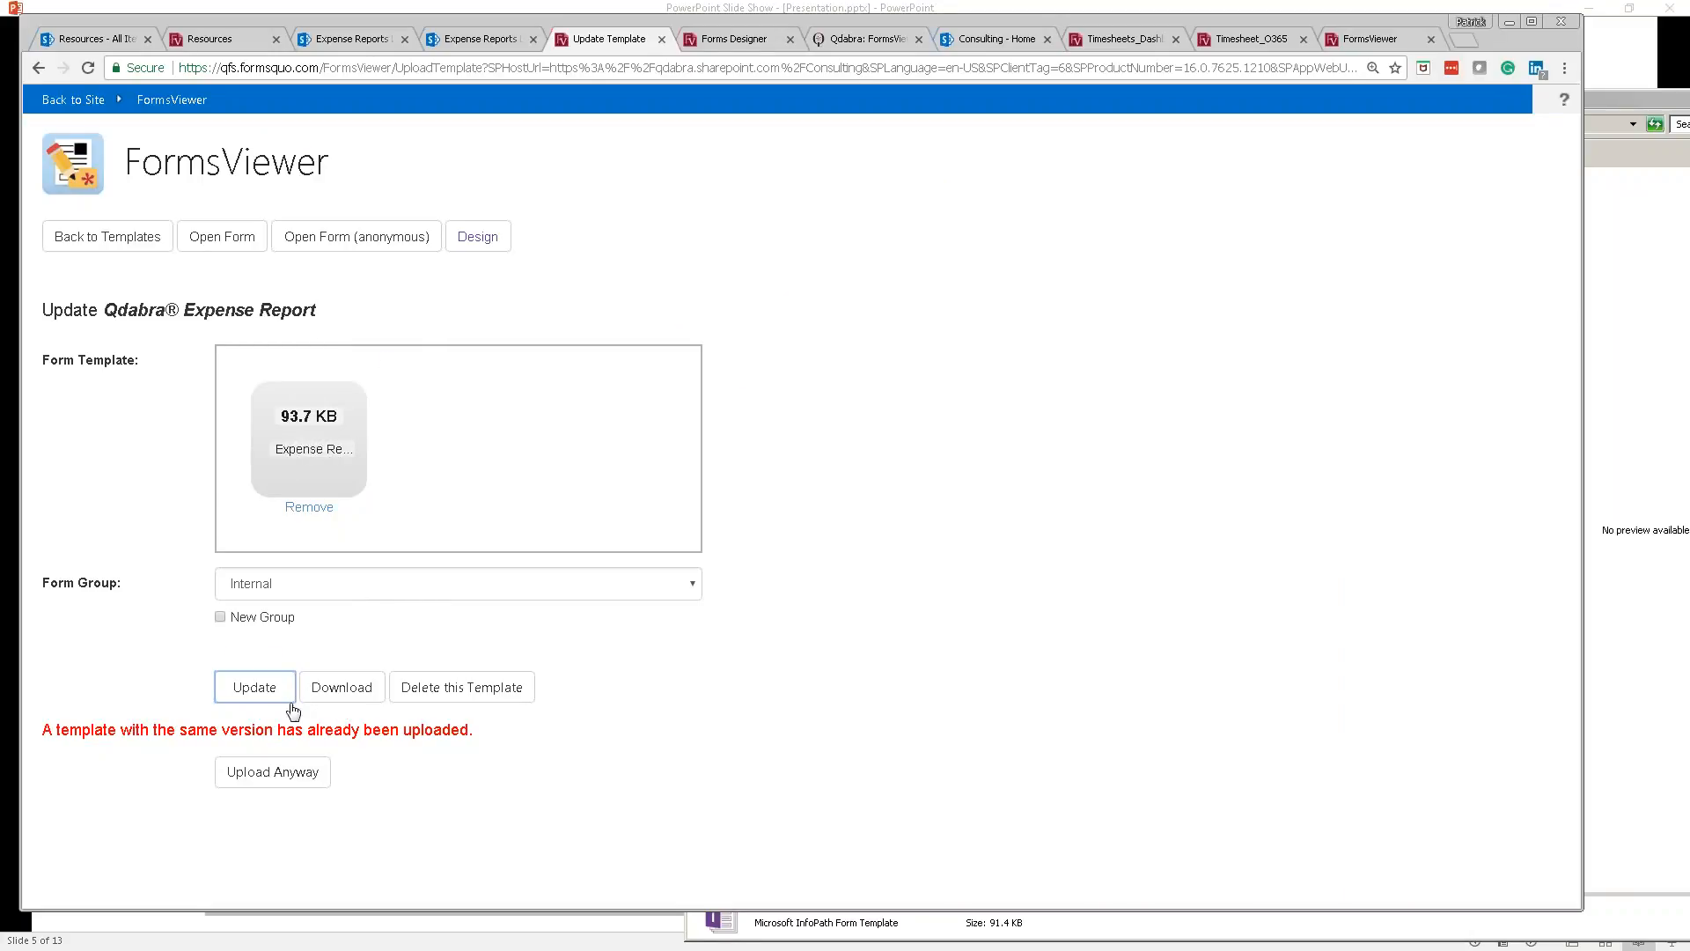
{"action": "left_click", "coordinate": [275, 781]}
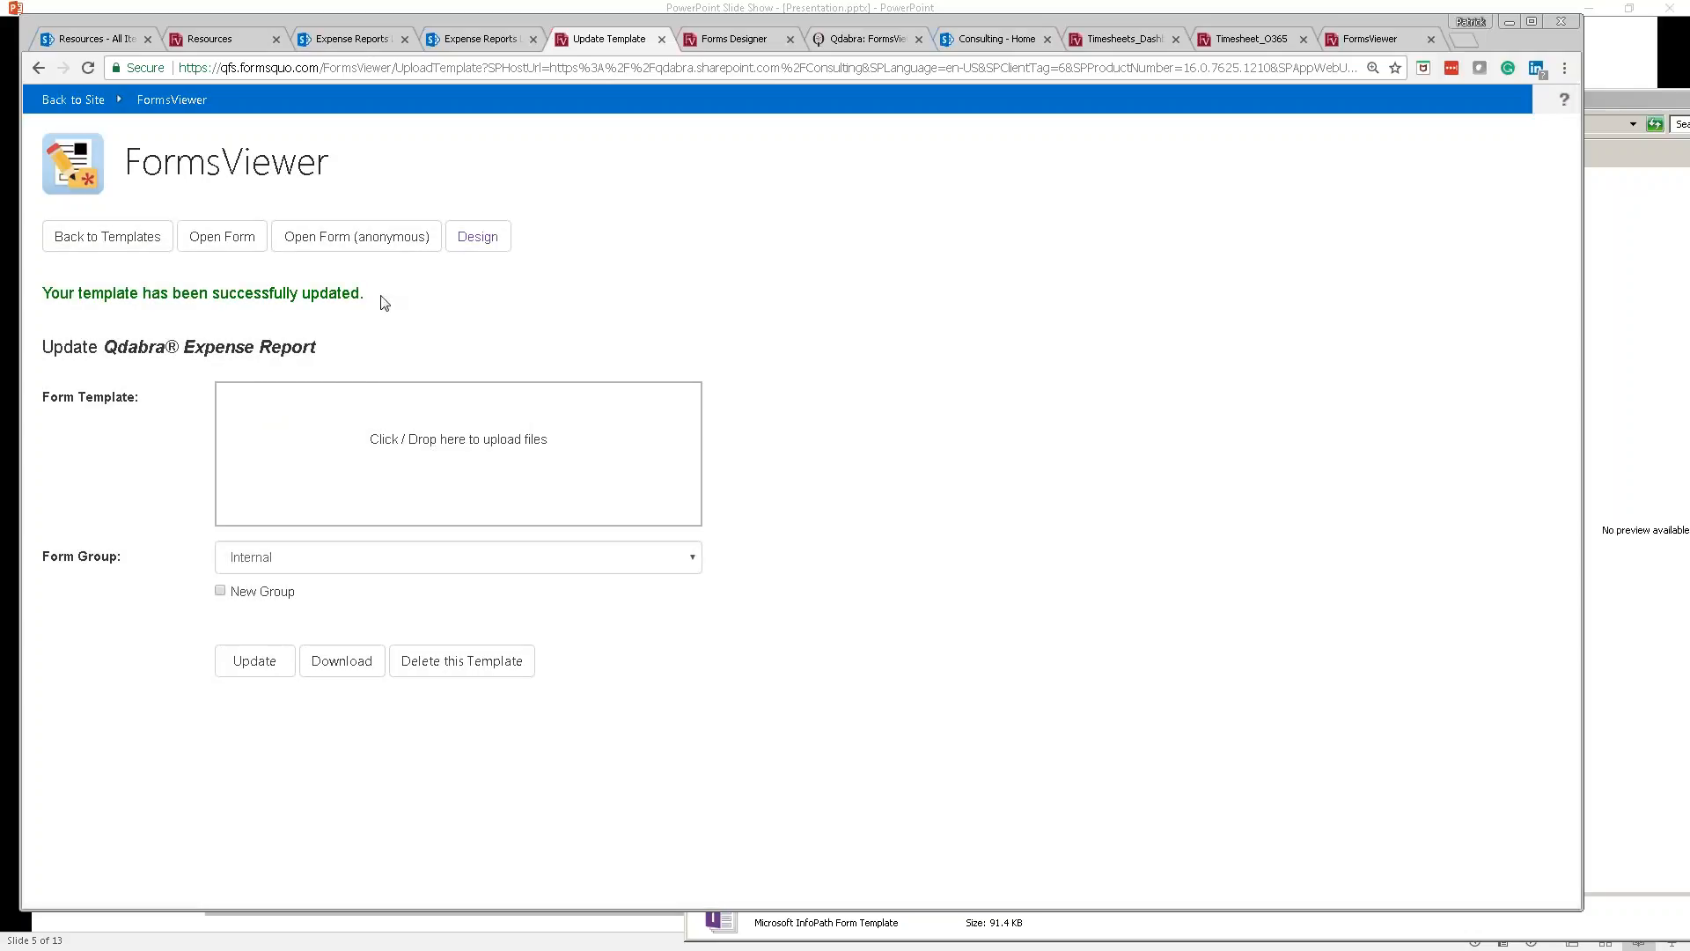
Step: Open a new Expense Report and enter the business purpose 'Another test'
{"action": "left_click", "coordinate": [252, 248]}
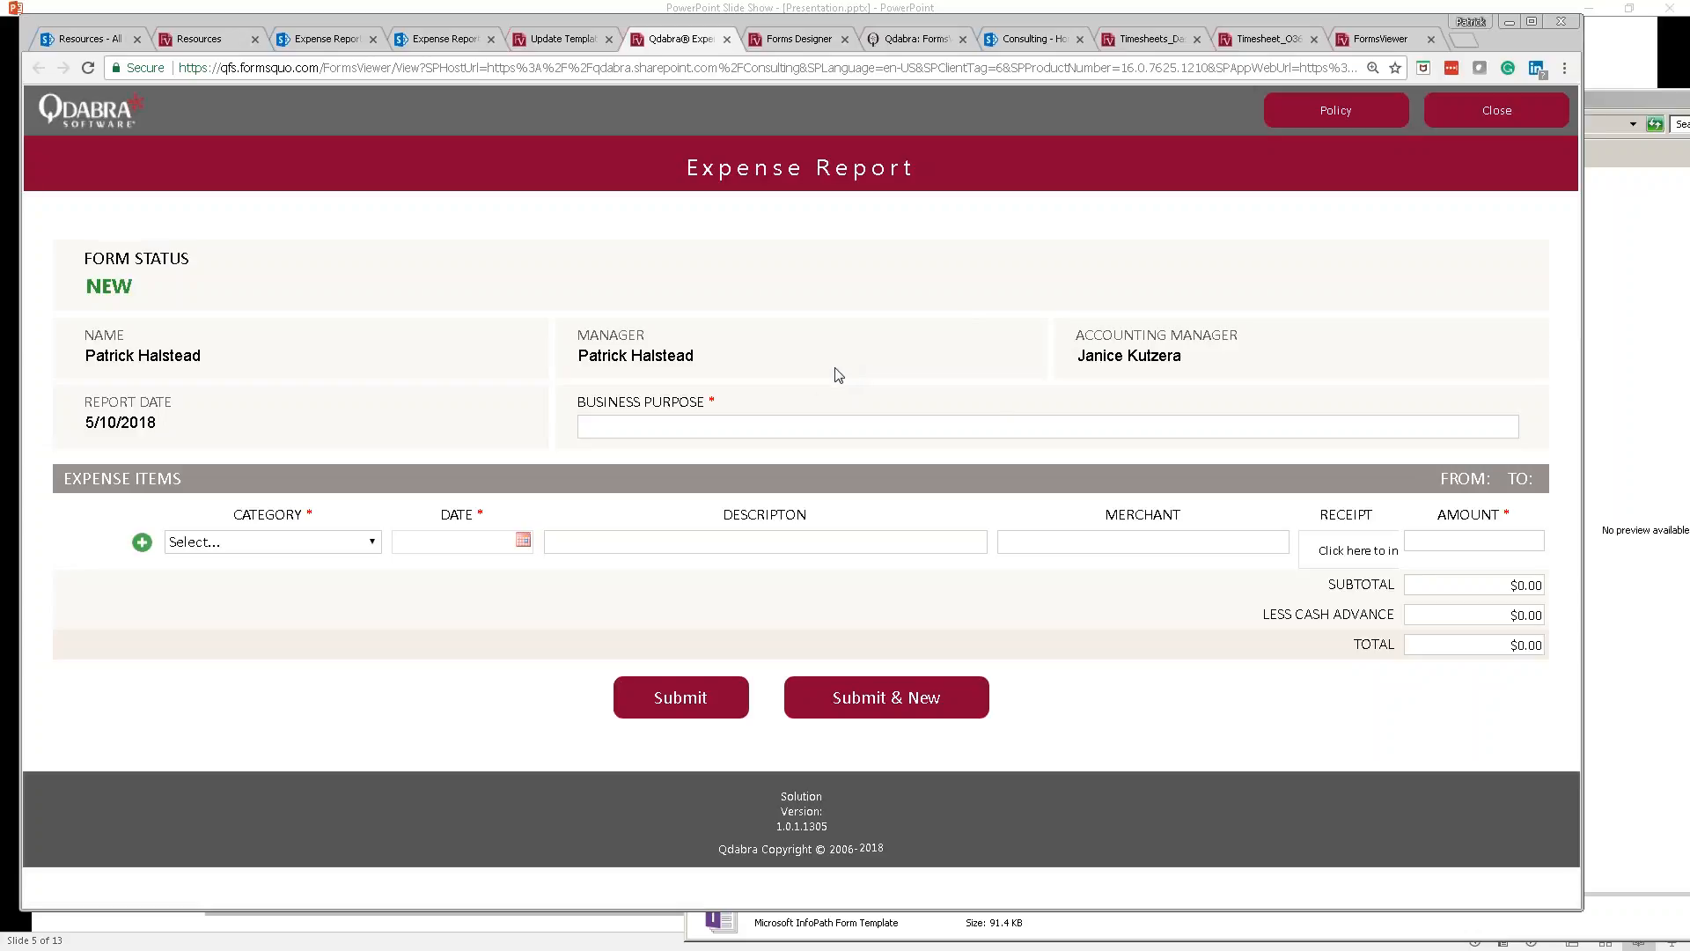
{"action": "left_click", "coordinate": [807, 428]}
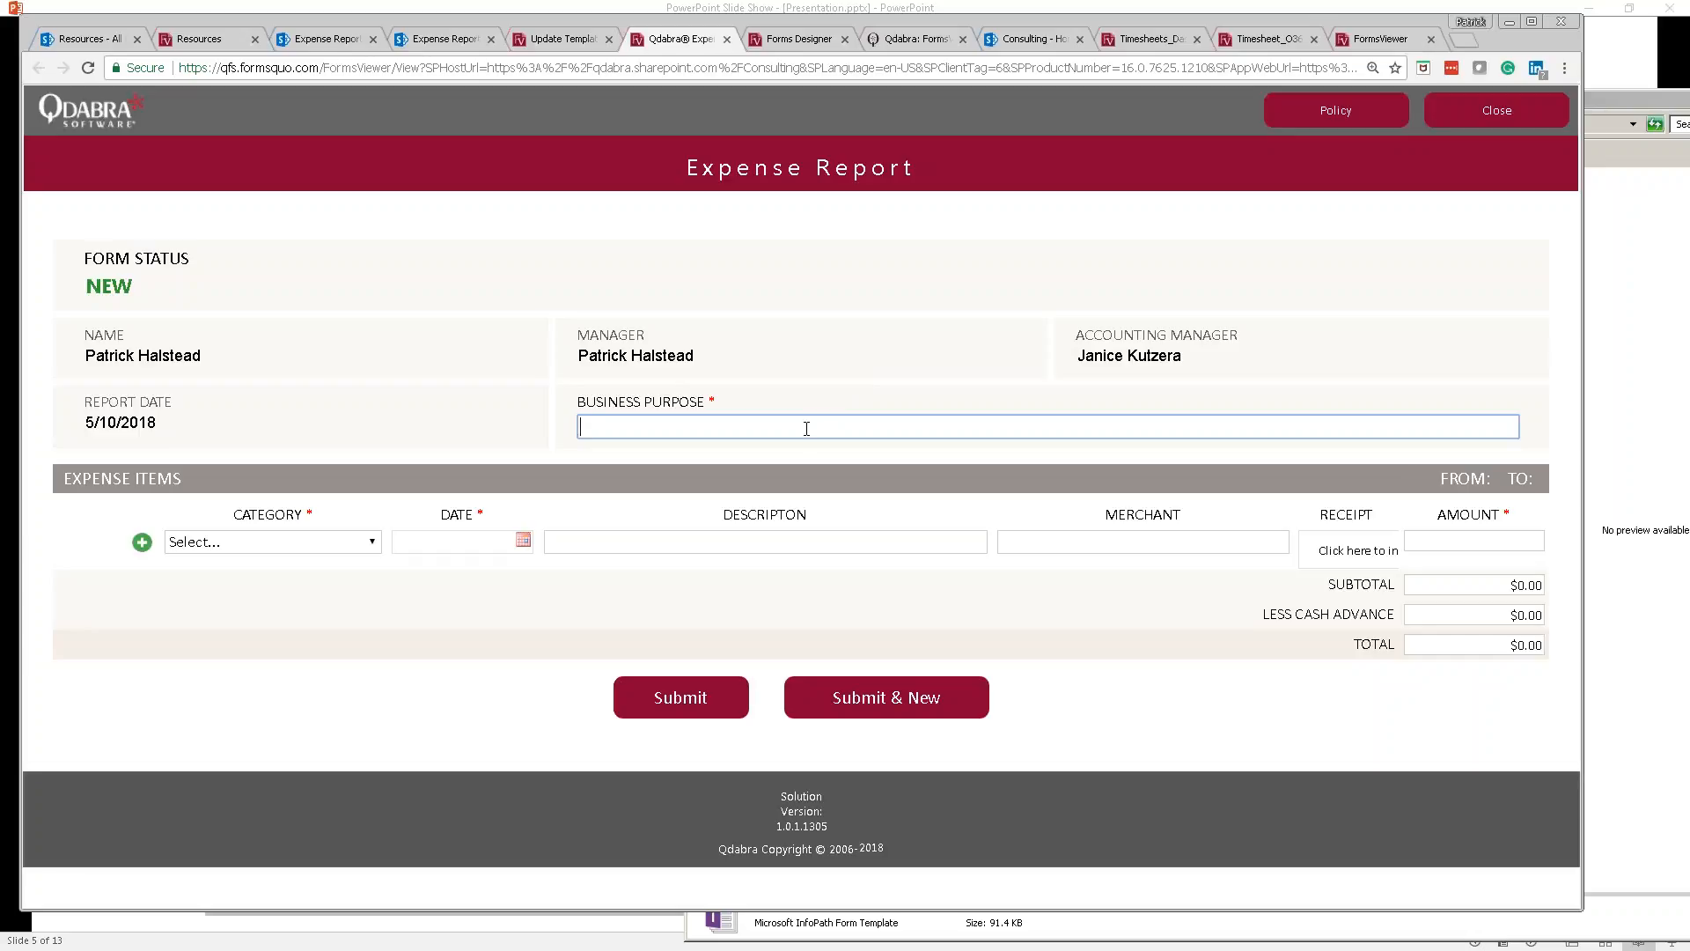
{"action": "type", "text": "Another test"}
Step: Add a Transportation item dated 5/10/2018: Taxi from Uber for $12.41
{"action": "left_click", "coordinate": [370, 545]}
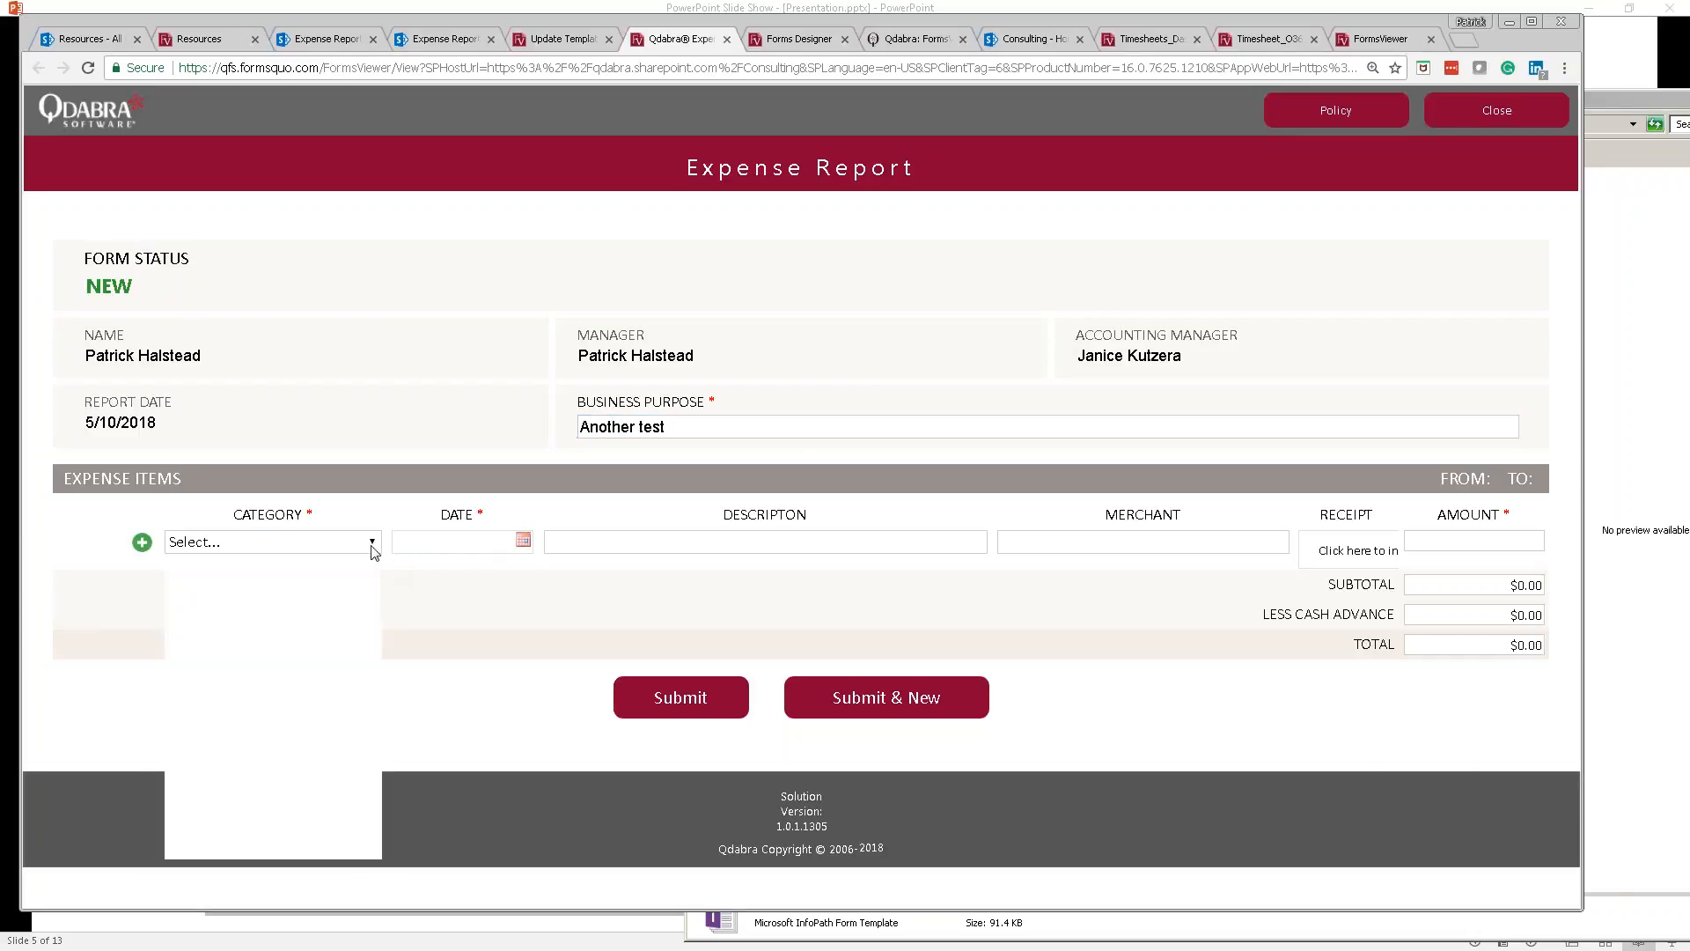
{"action": "left_click", "coordinate": [285, 653]}
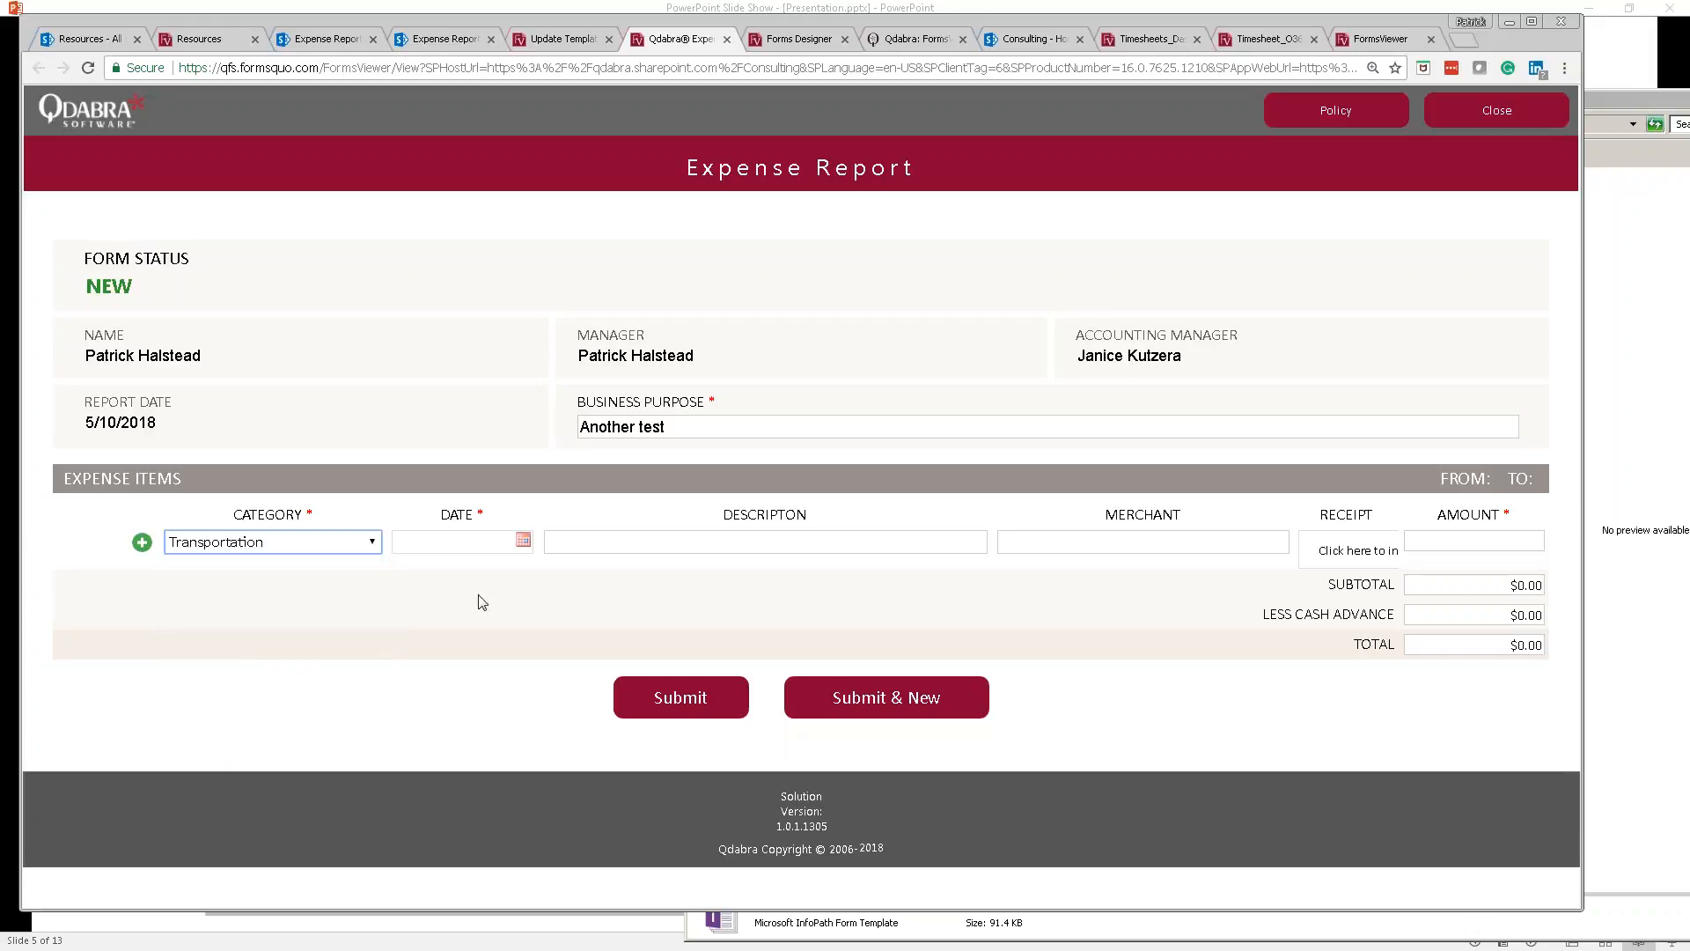
{"action": "left_click", "coordinate": [527, 548]}
{"action": "left_click", "coordinate": [568, 678]}
{"action": "left_click", "coordinate": [665, 550]}
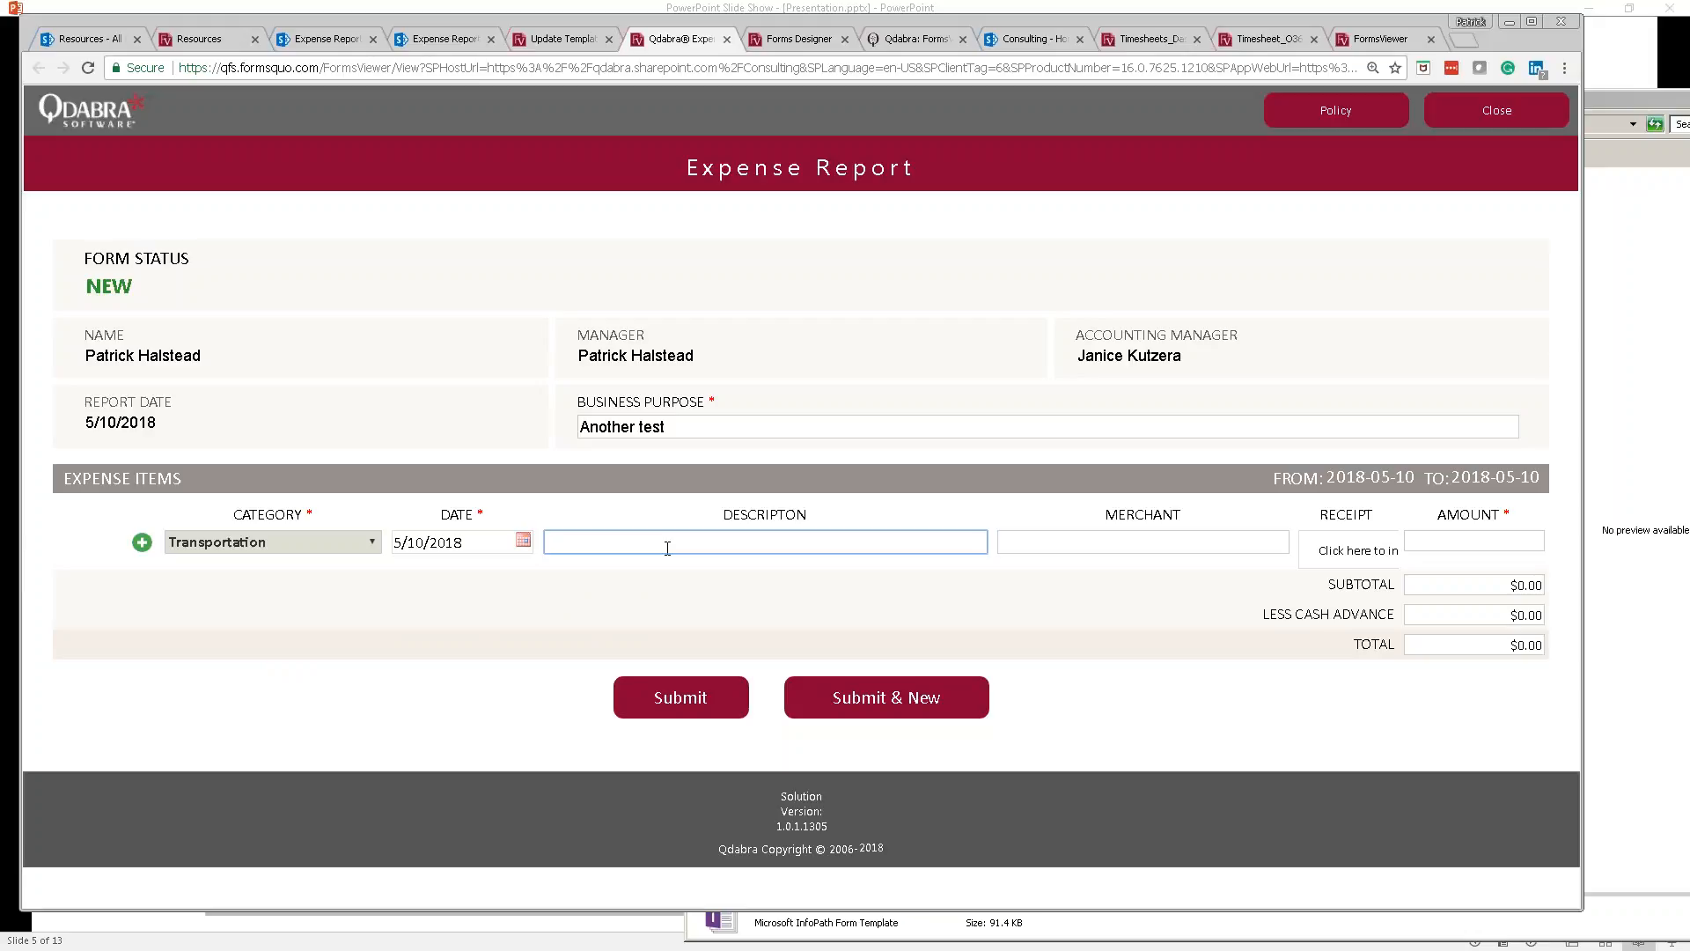
{"action": "key", "text": "Tab"}
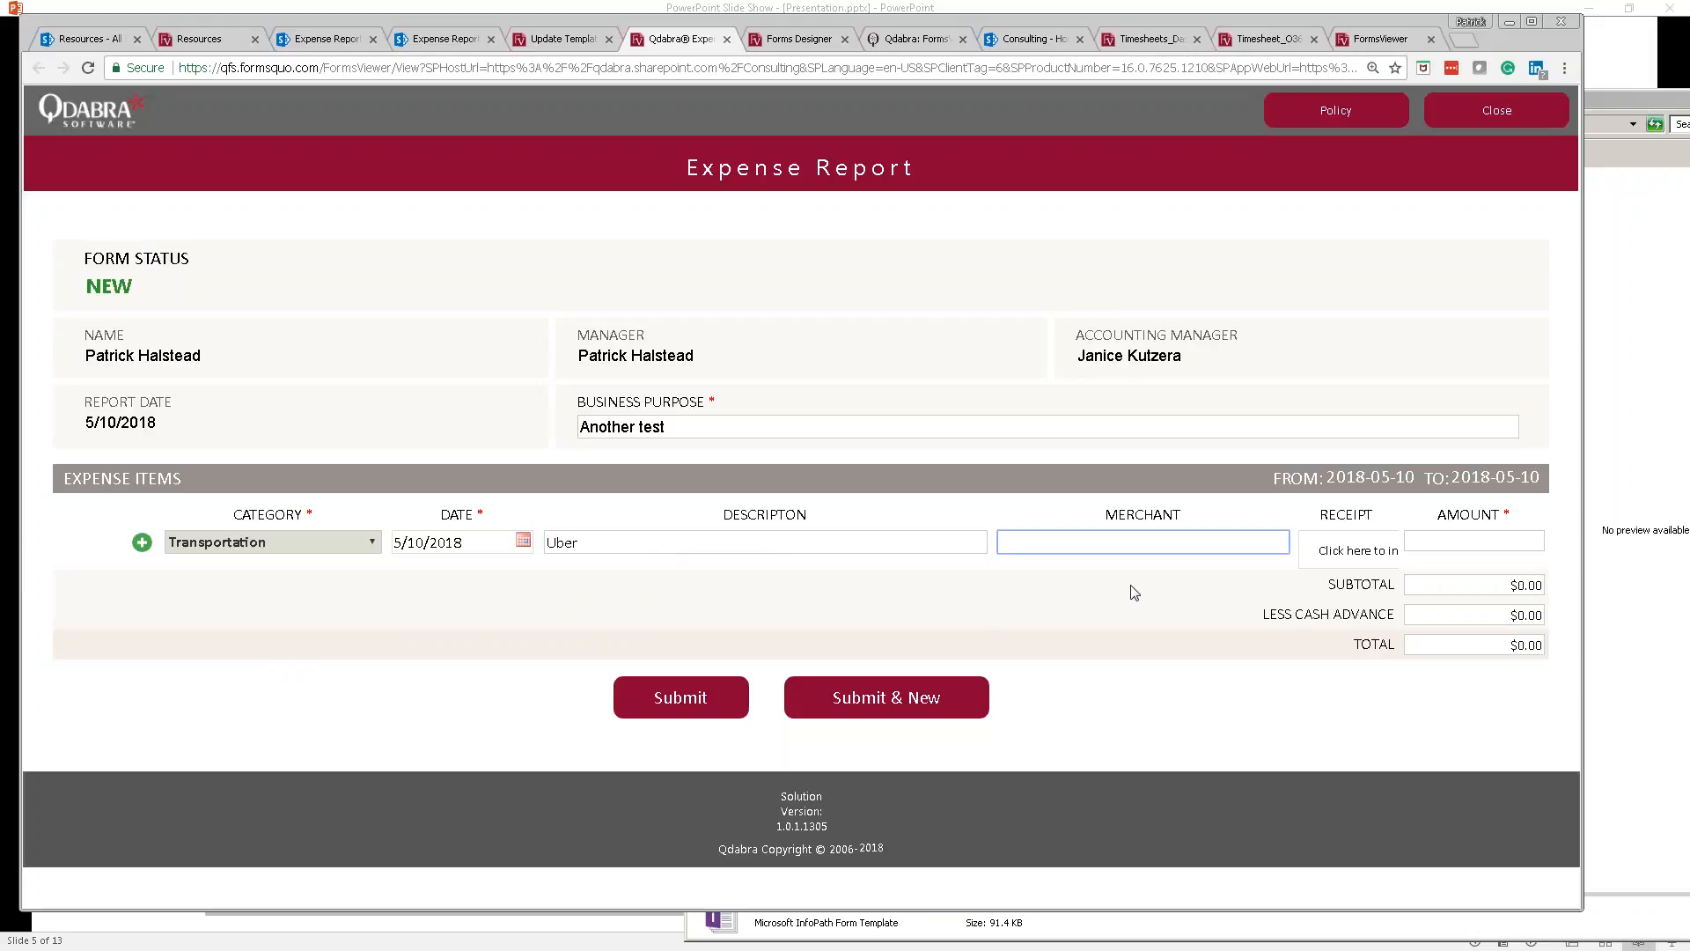
{"action": "key", "text": "shift+Tab"}
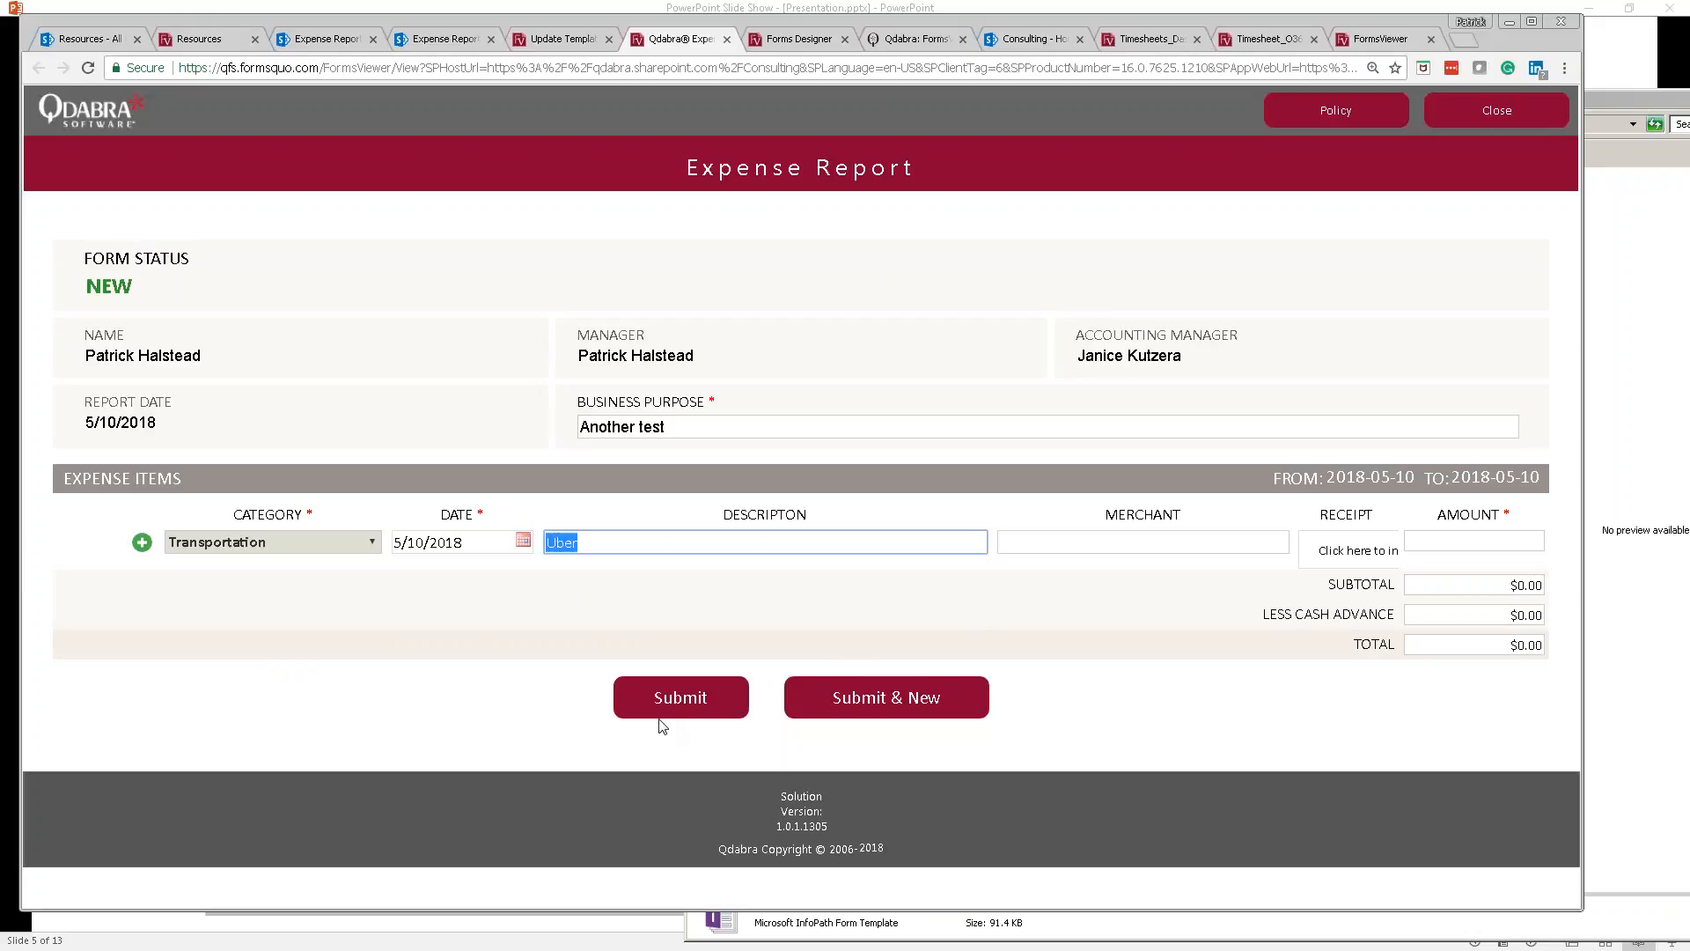
{"action": "type", "text": "Taxi"}
{"action": "key", "text": "Tab"}
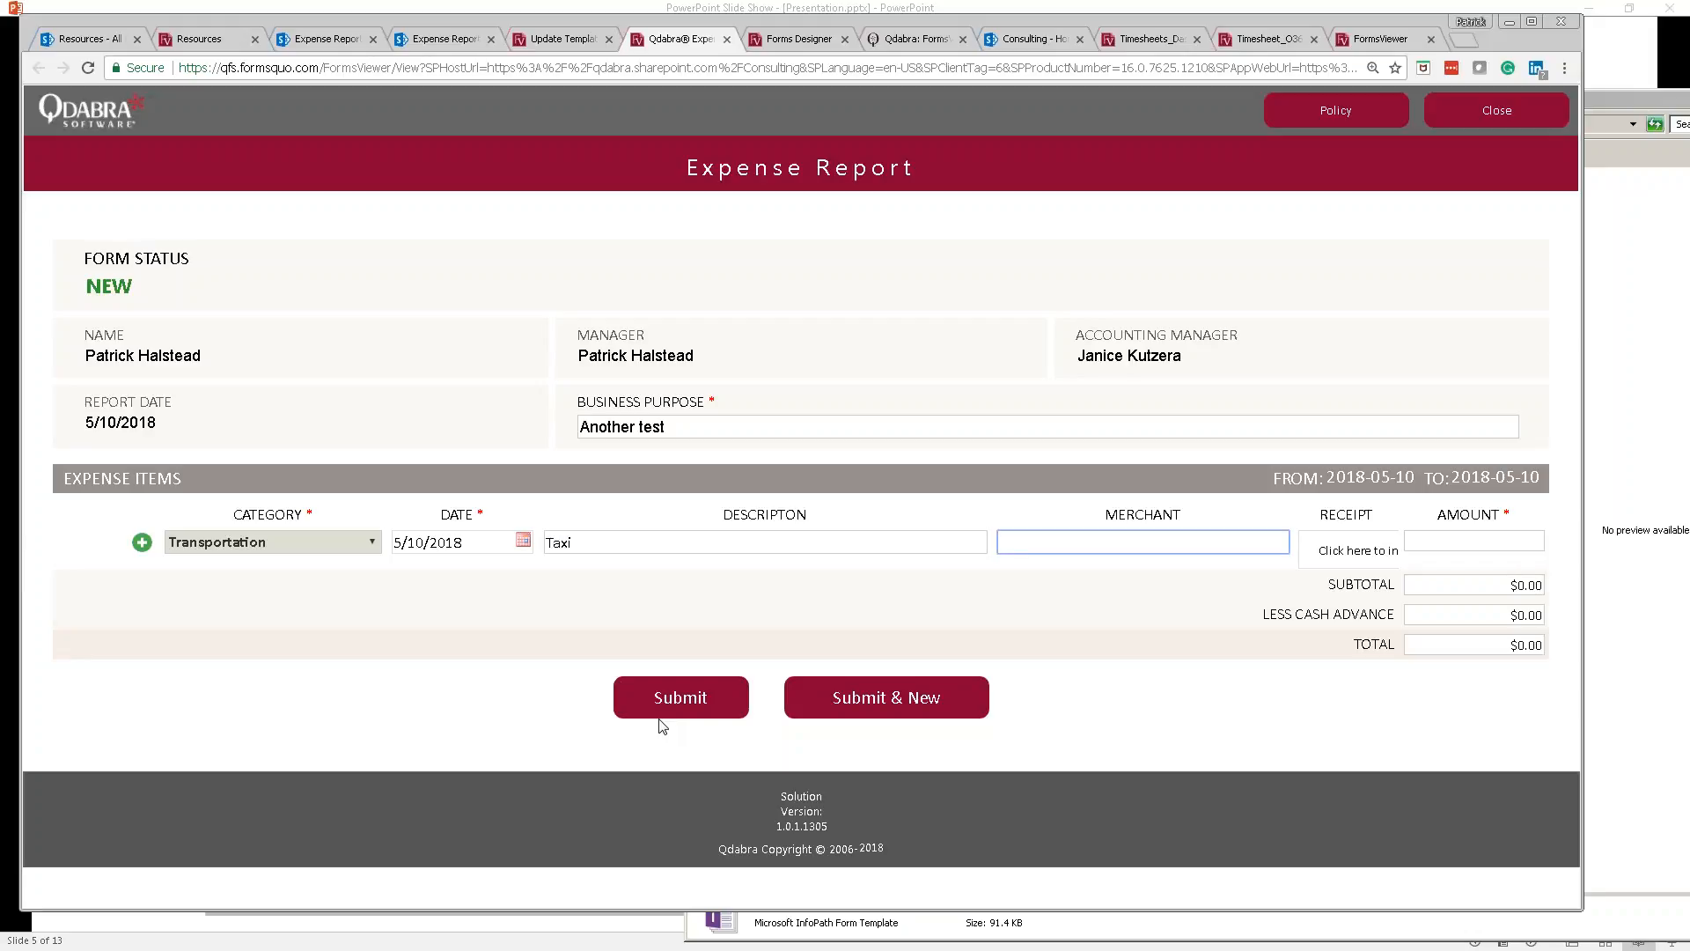
{"action": "key", "text": "Tab"}
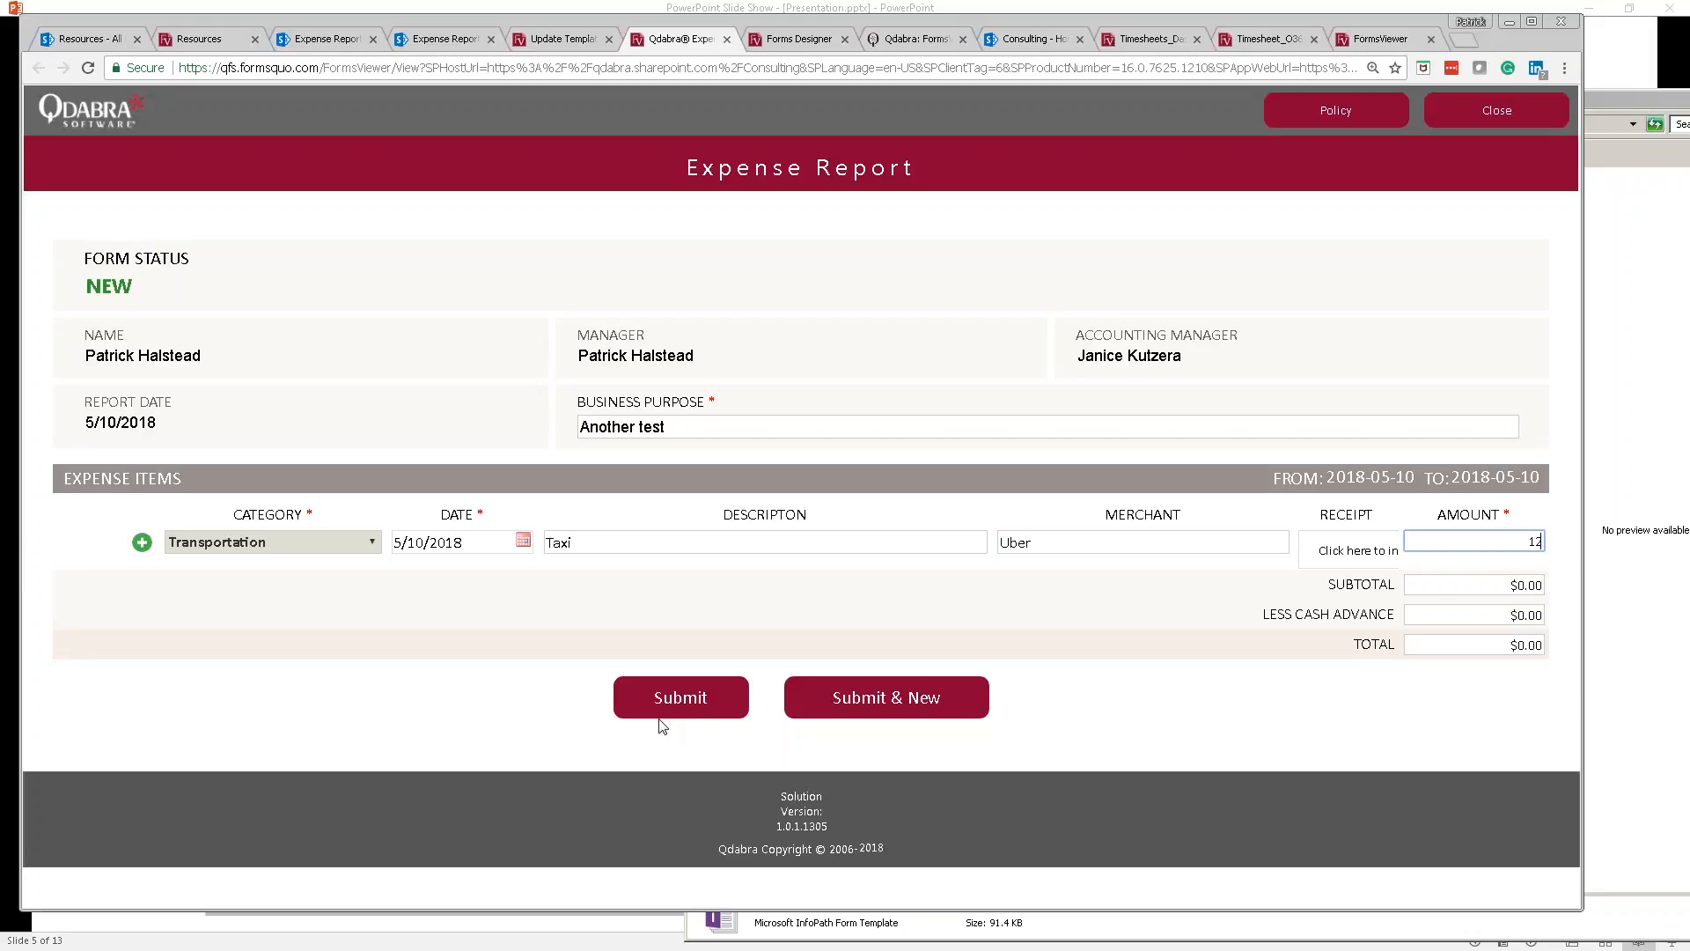
{"action": "key", "text": "Tab"}
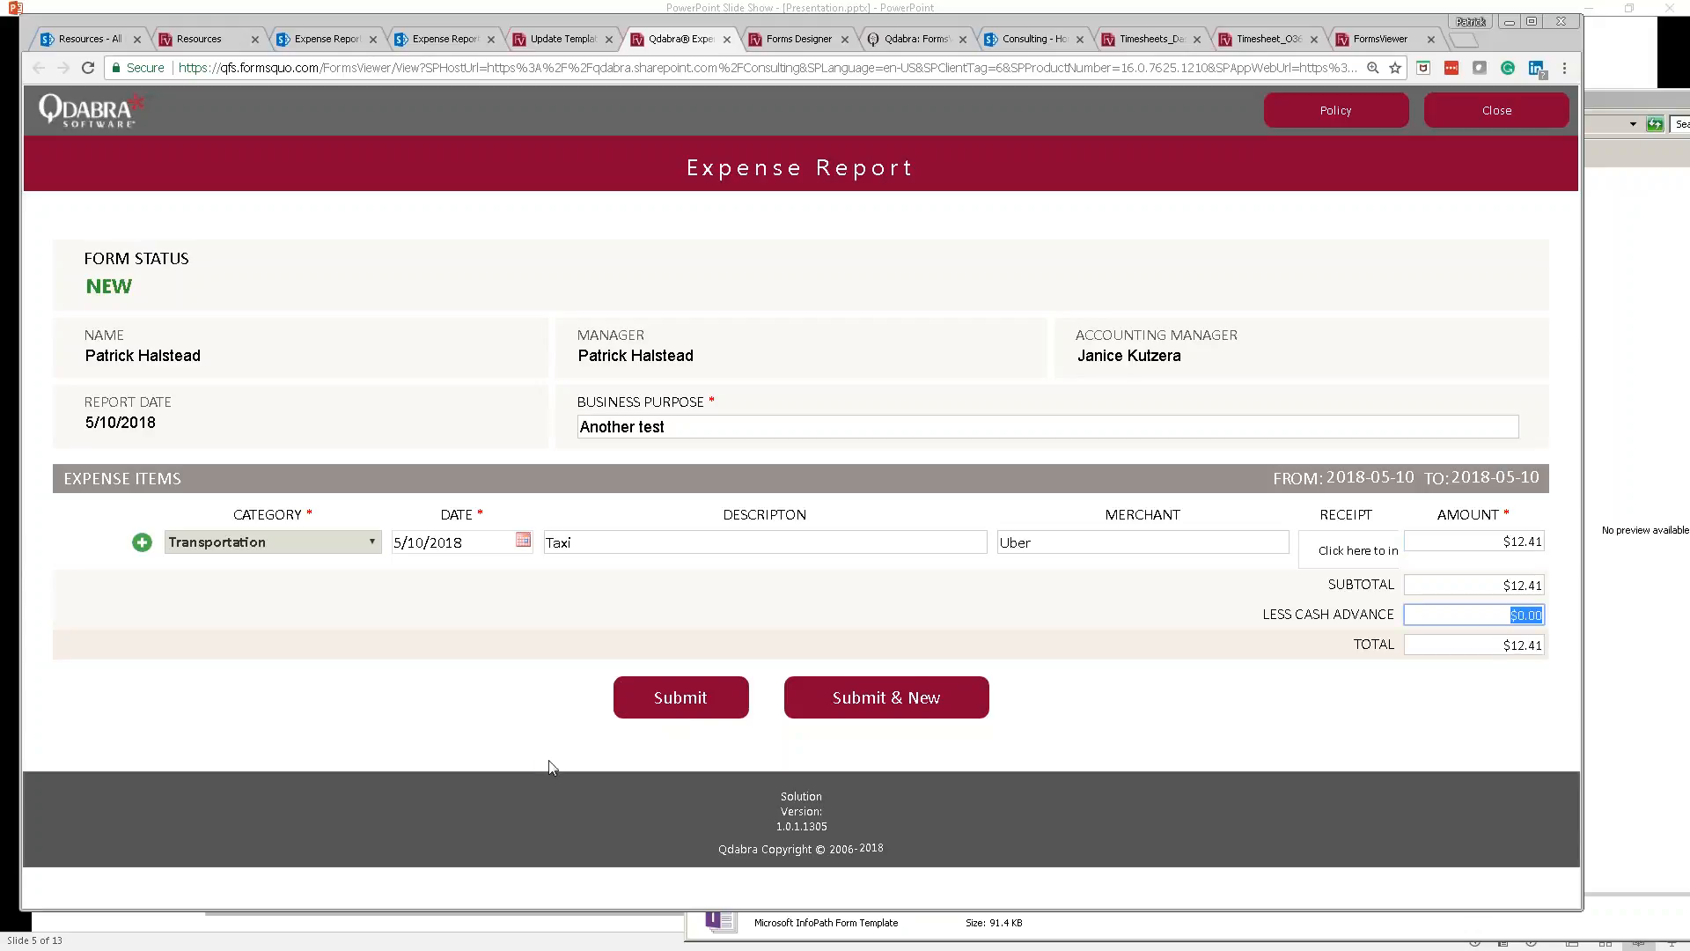
Step: Submit the report, answer No to the Attention prompt, and close the form
{"action": "left_click", "coordinate": [652, 701]}
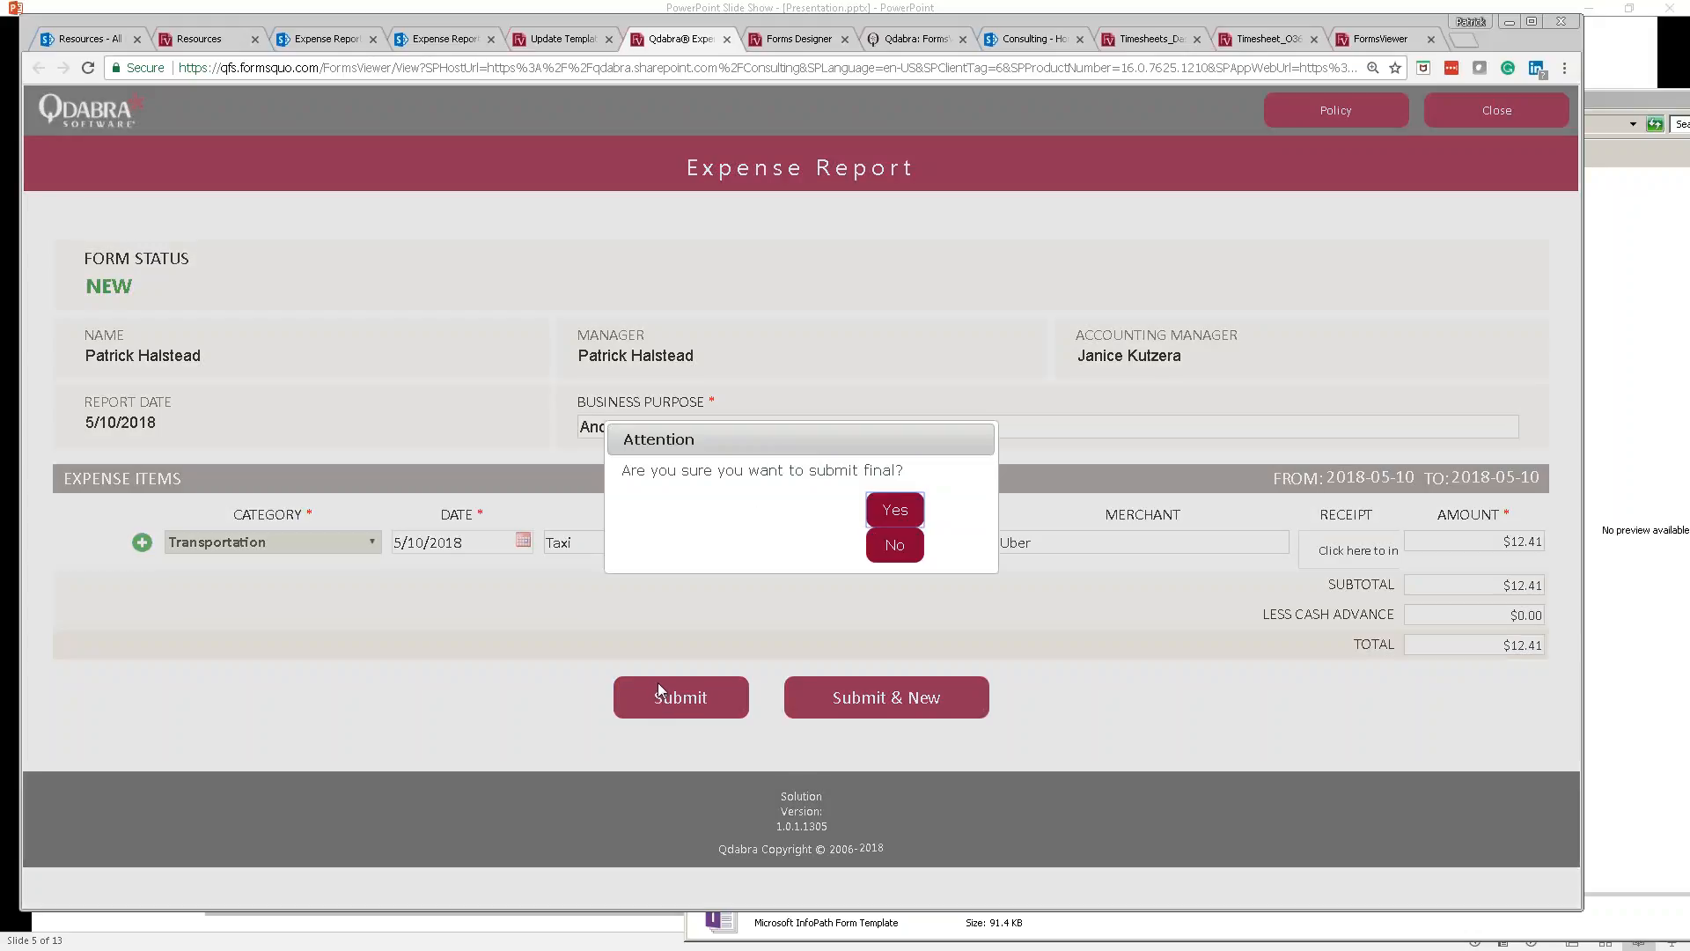
{"action": "double_click", "coordinate": [703, 447]}
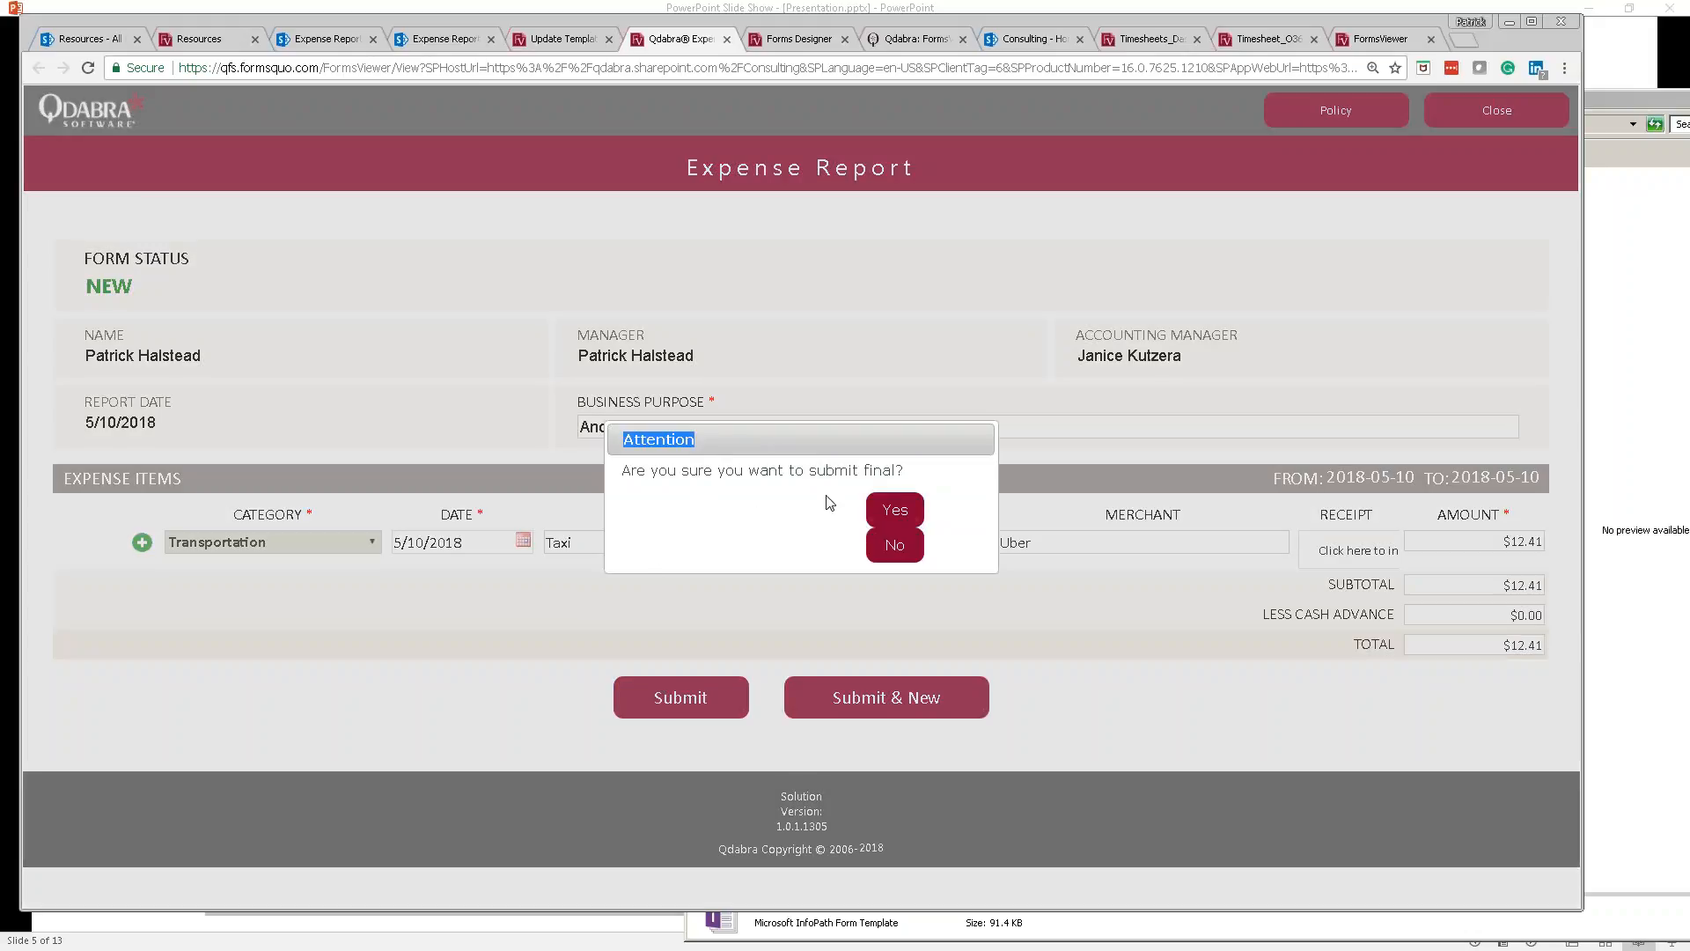
{"action": "left_click", "coordinate": [895, 548]}
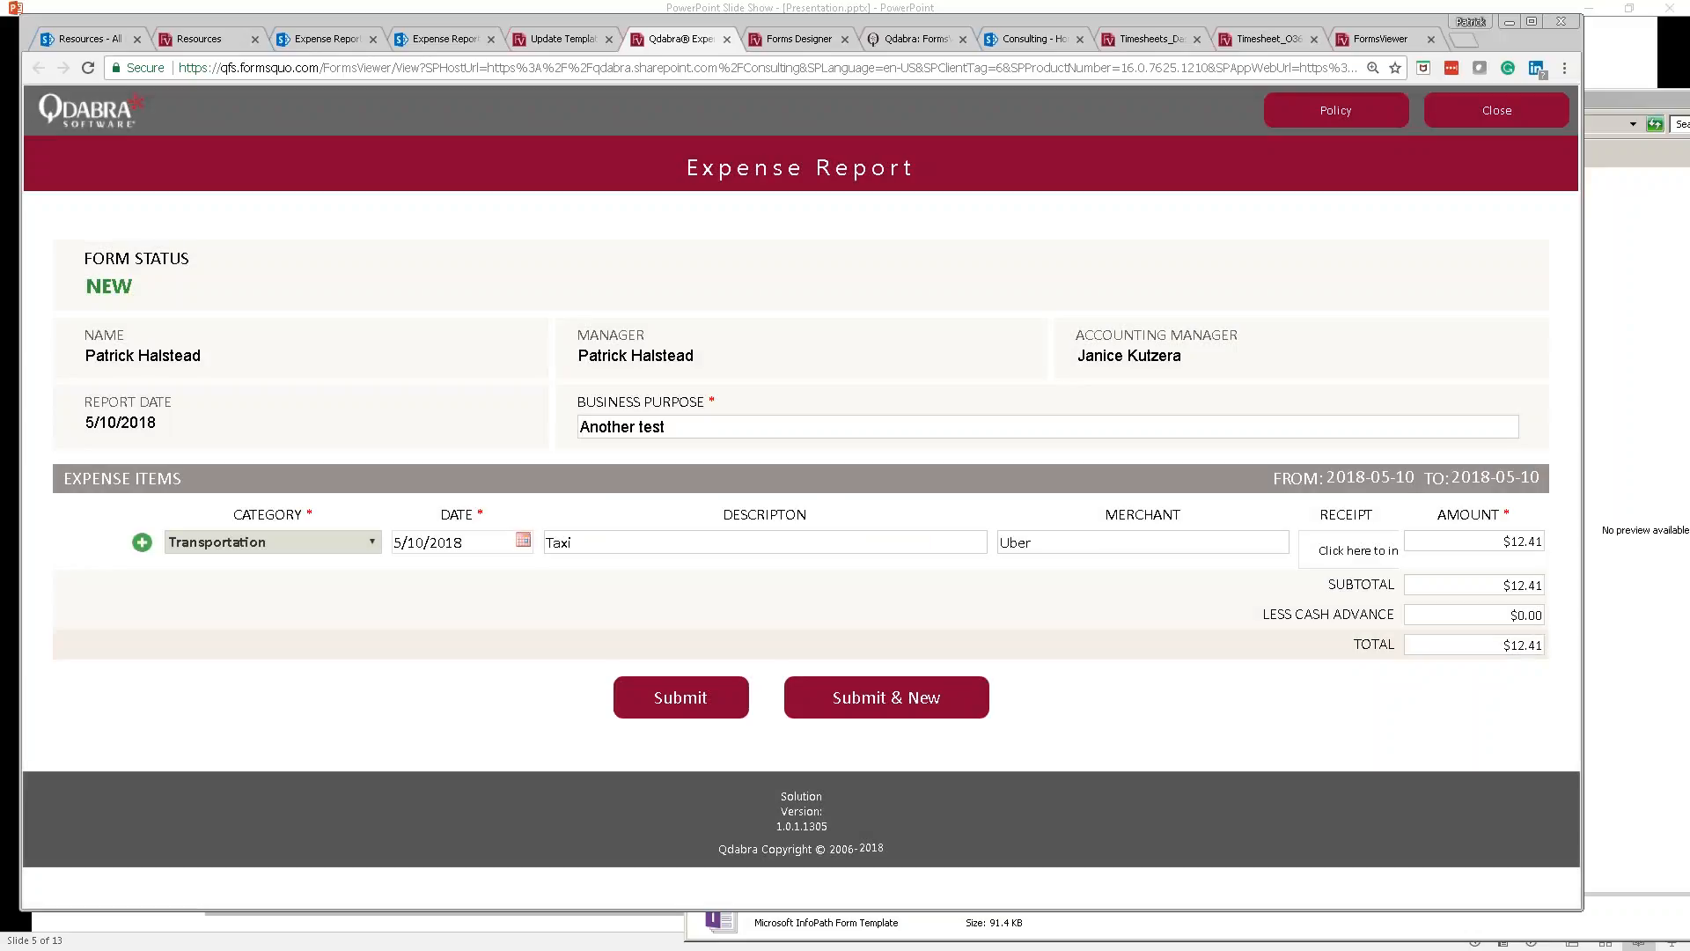
{"action": "left_click", "coordinate": [1525, 119]}
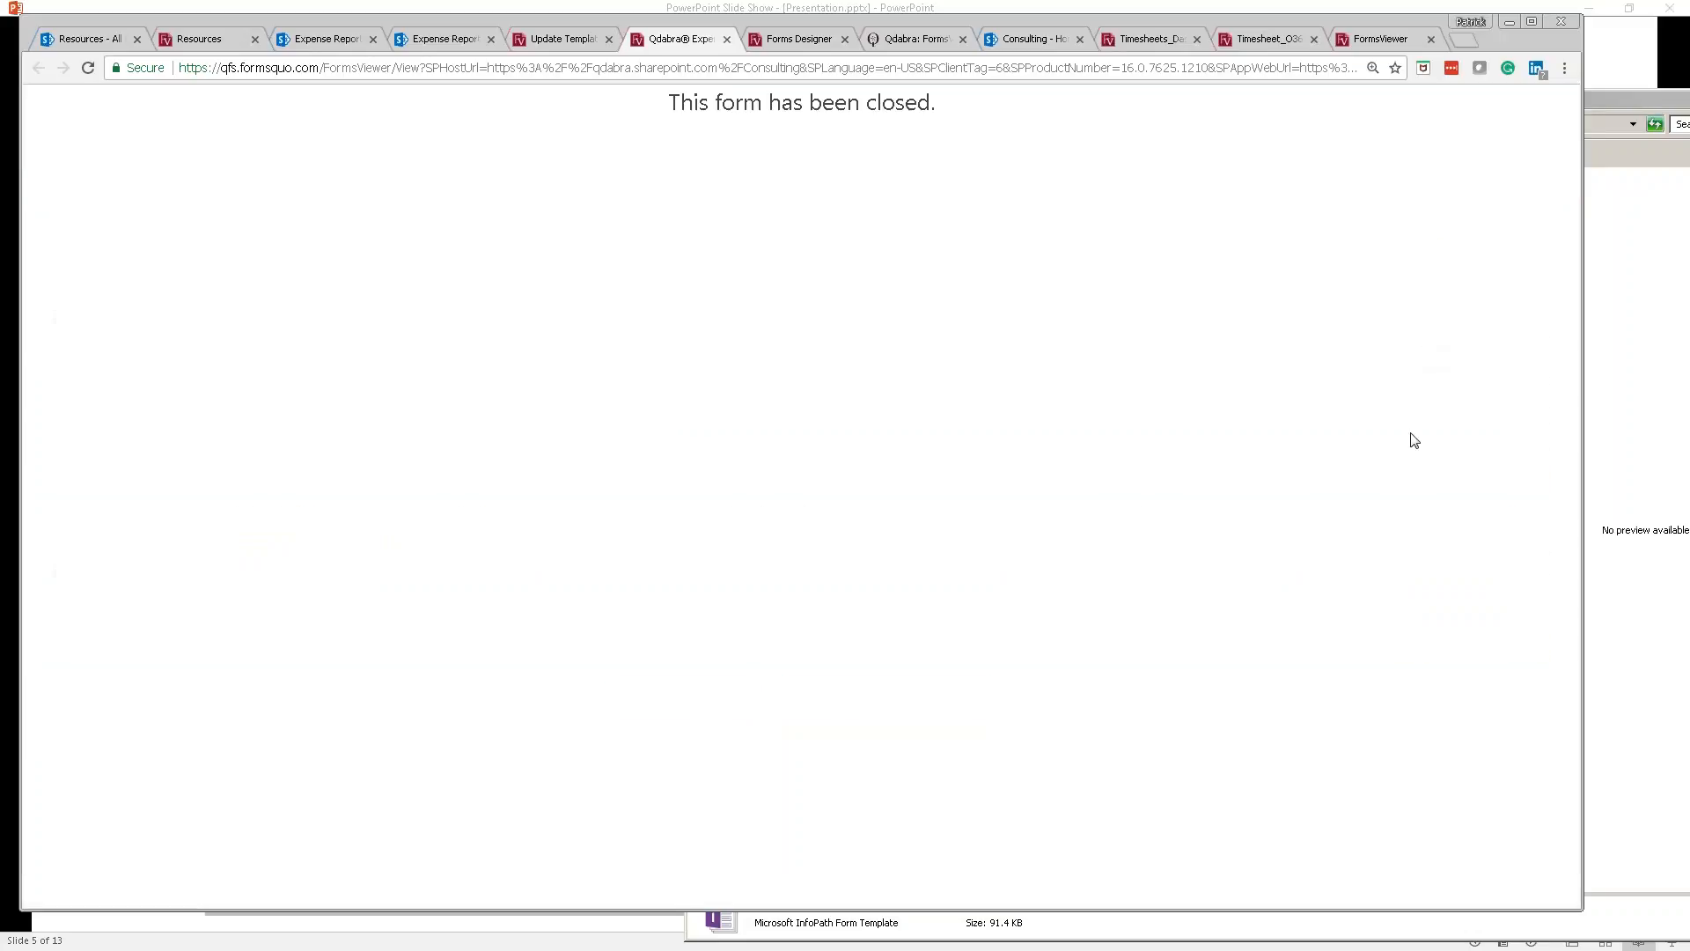
{"action": "key", "text": "alt+Tab"}
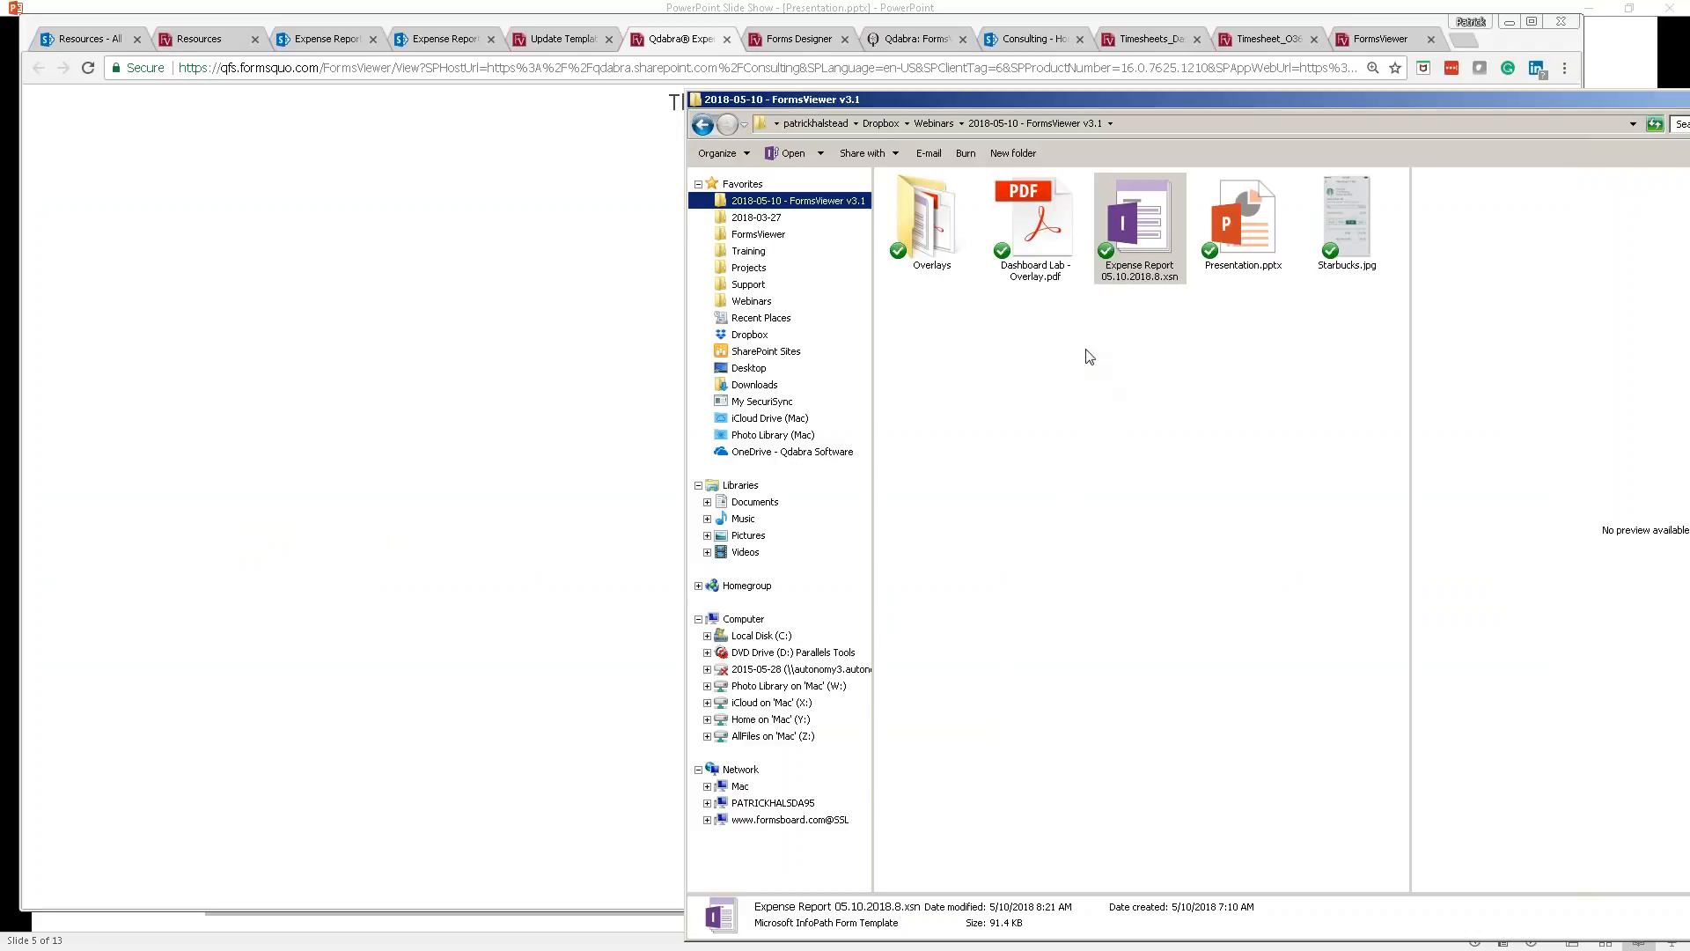
{"action": "key", "text": "alt+Tab"}
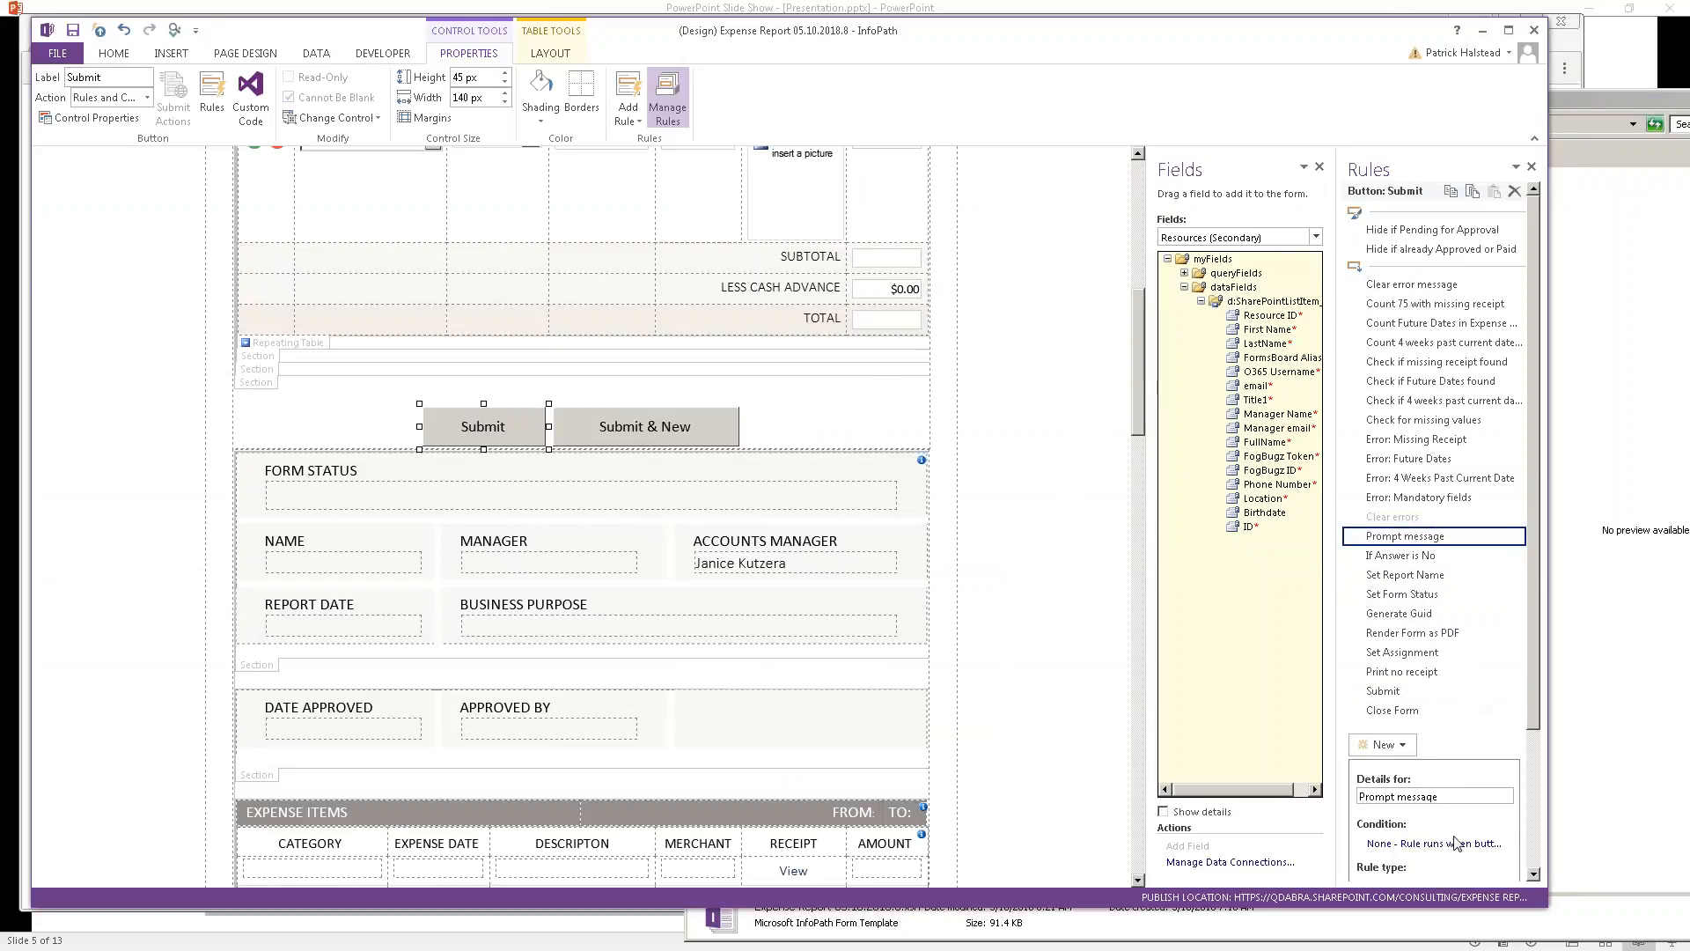
{"action": "scroll", "coordinate": [1539, 846], "scroll_direction": "down", "scroll_amount": 3}
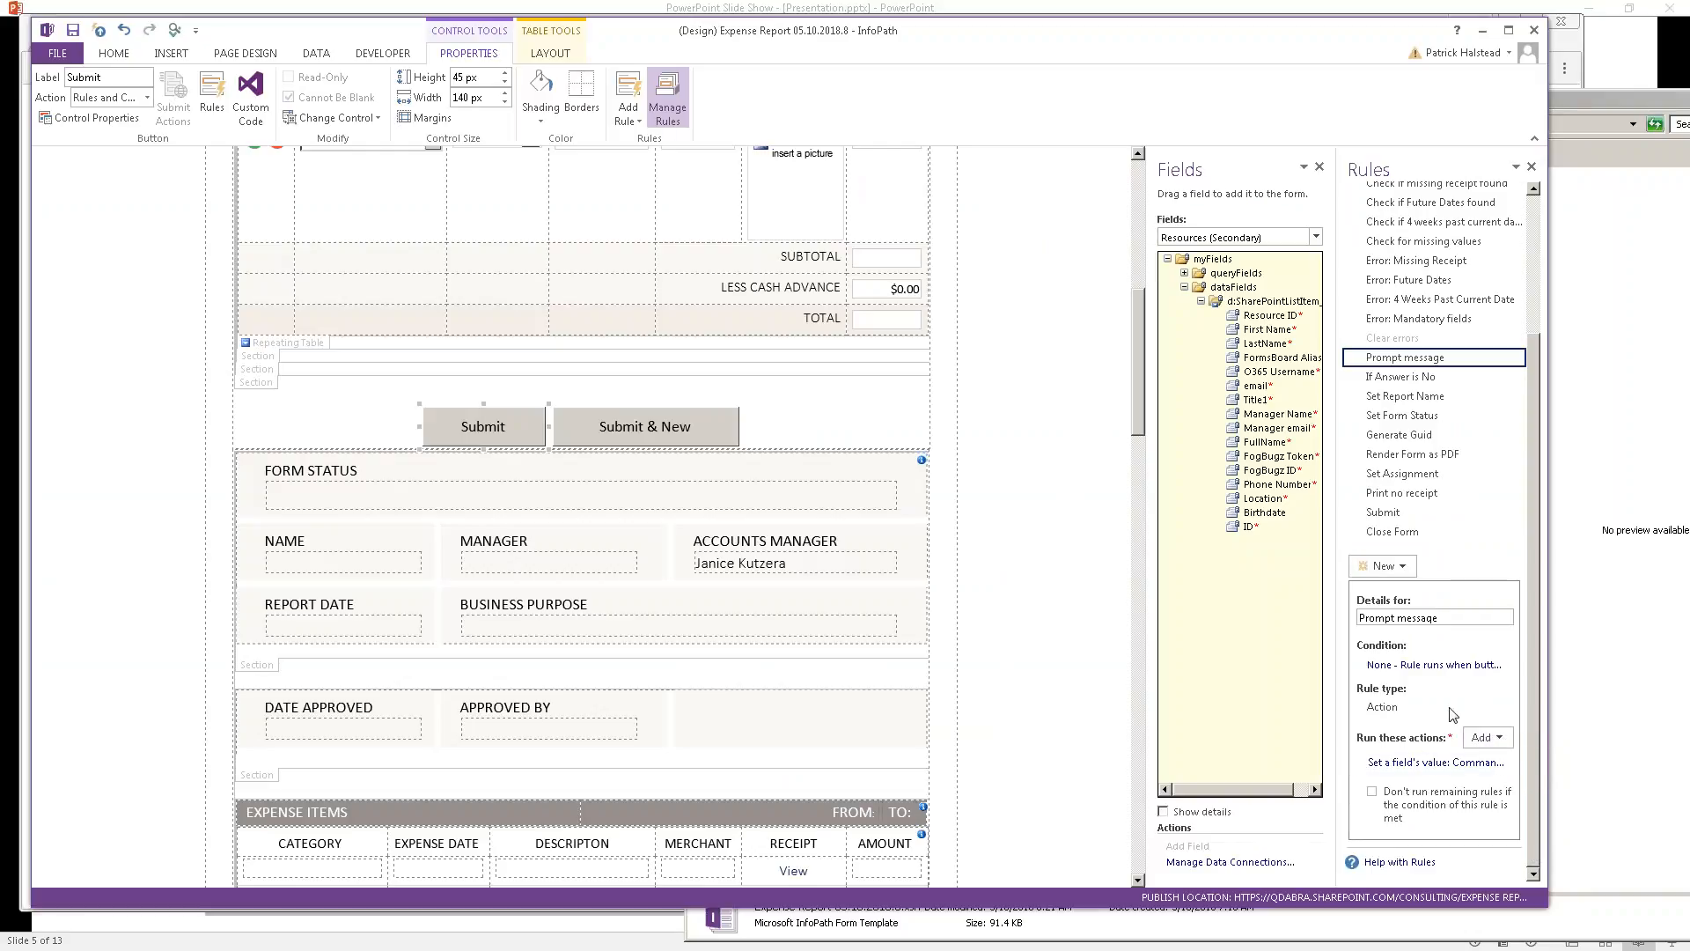
{"action": "left_click", "coordinate": [1439, 770]}
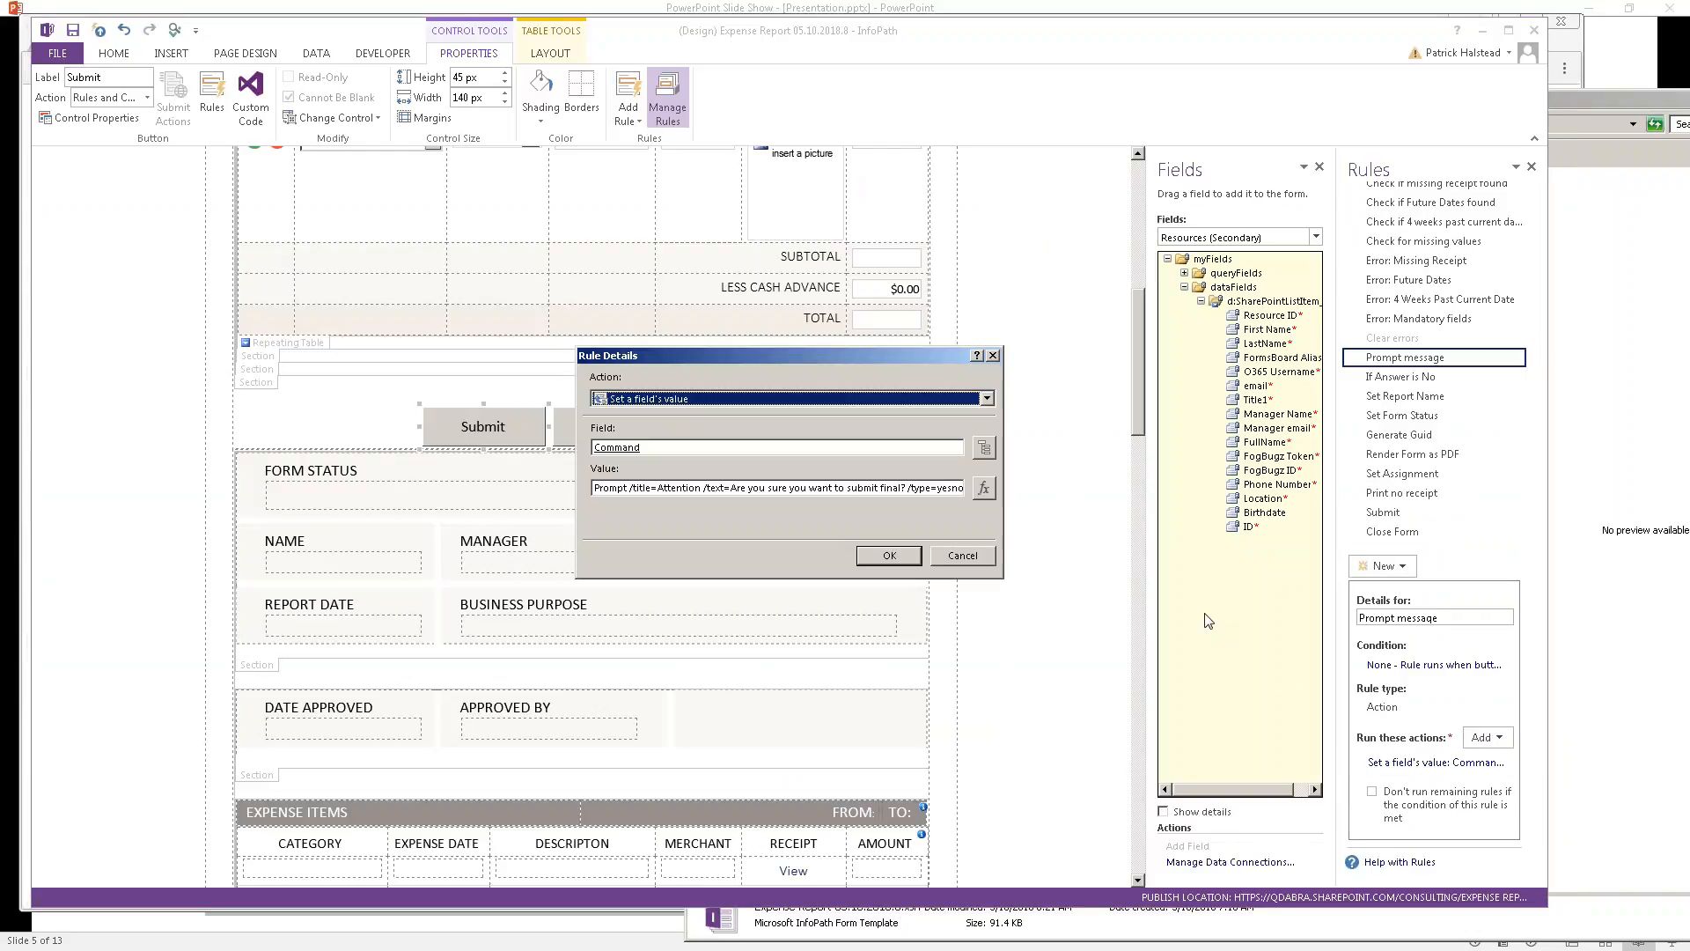
{"action": "left_click", "coordinate": [985, 449]}
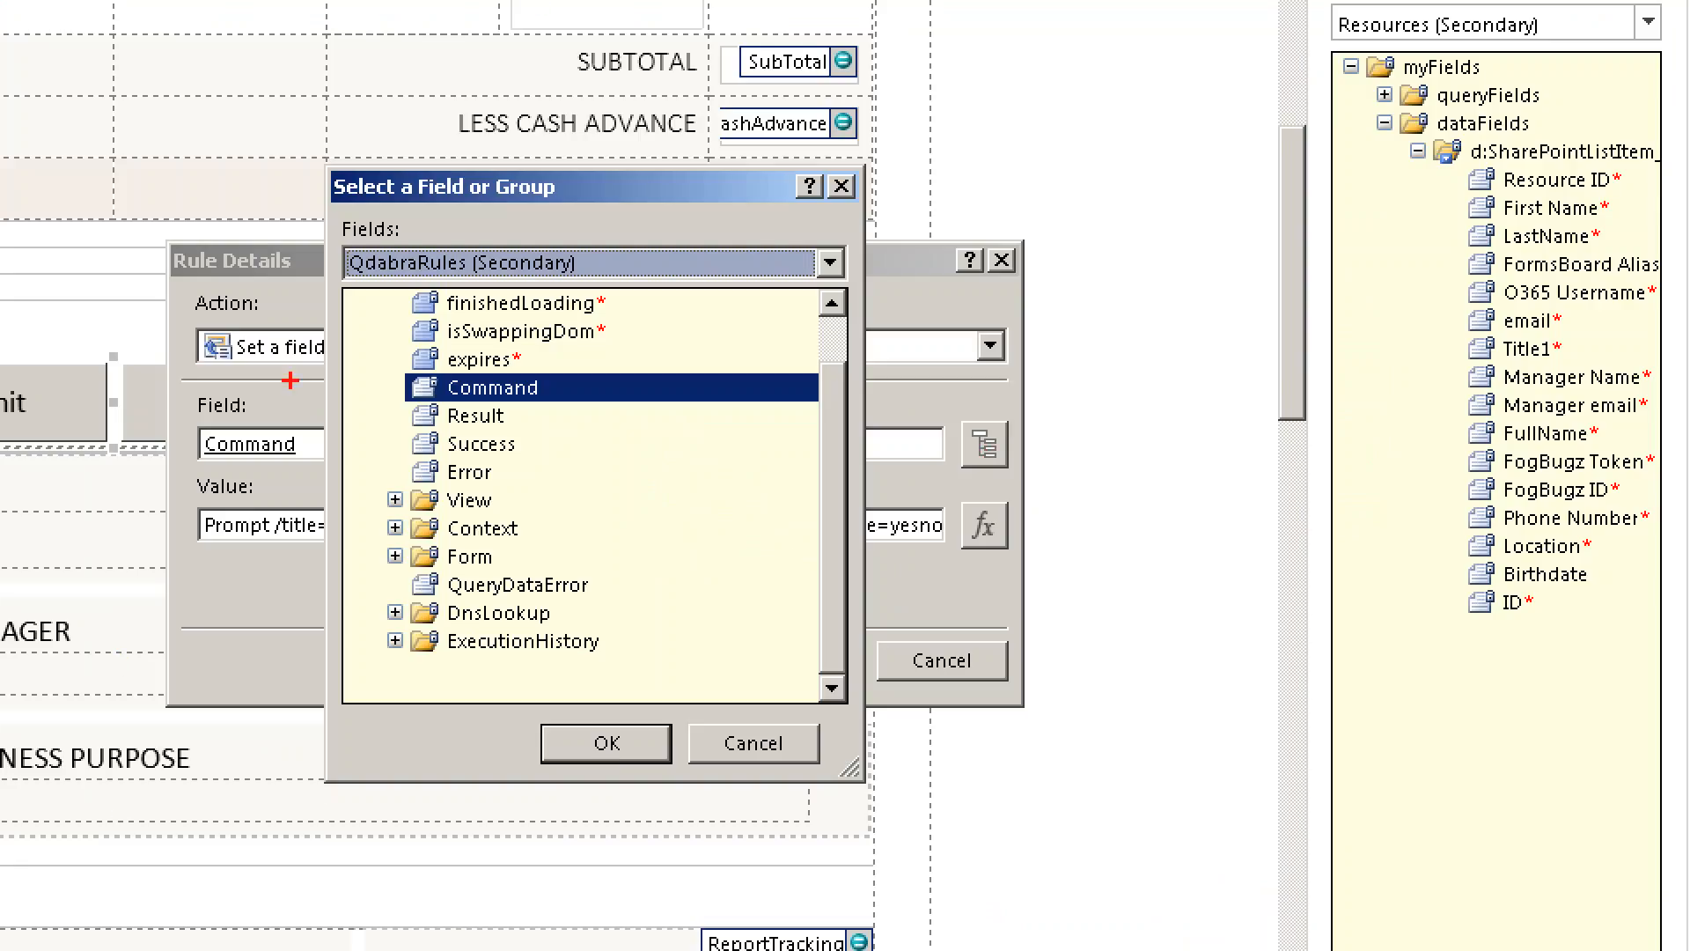
{"action": "key", "text": "Escape"}
{"action": "key", "text": "Escape"}
{"action": "key", "text": "Escape"}
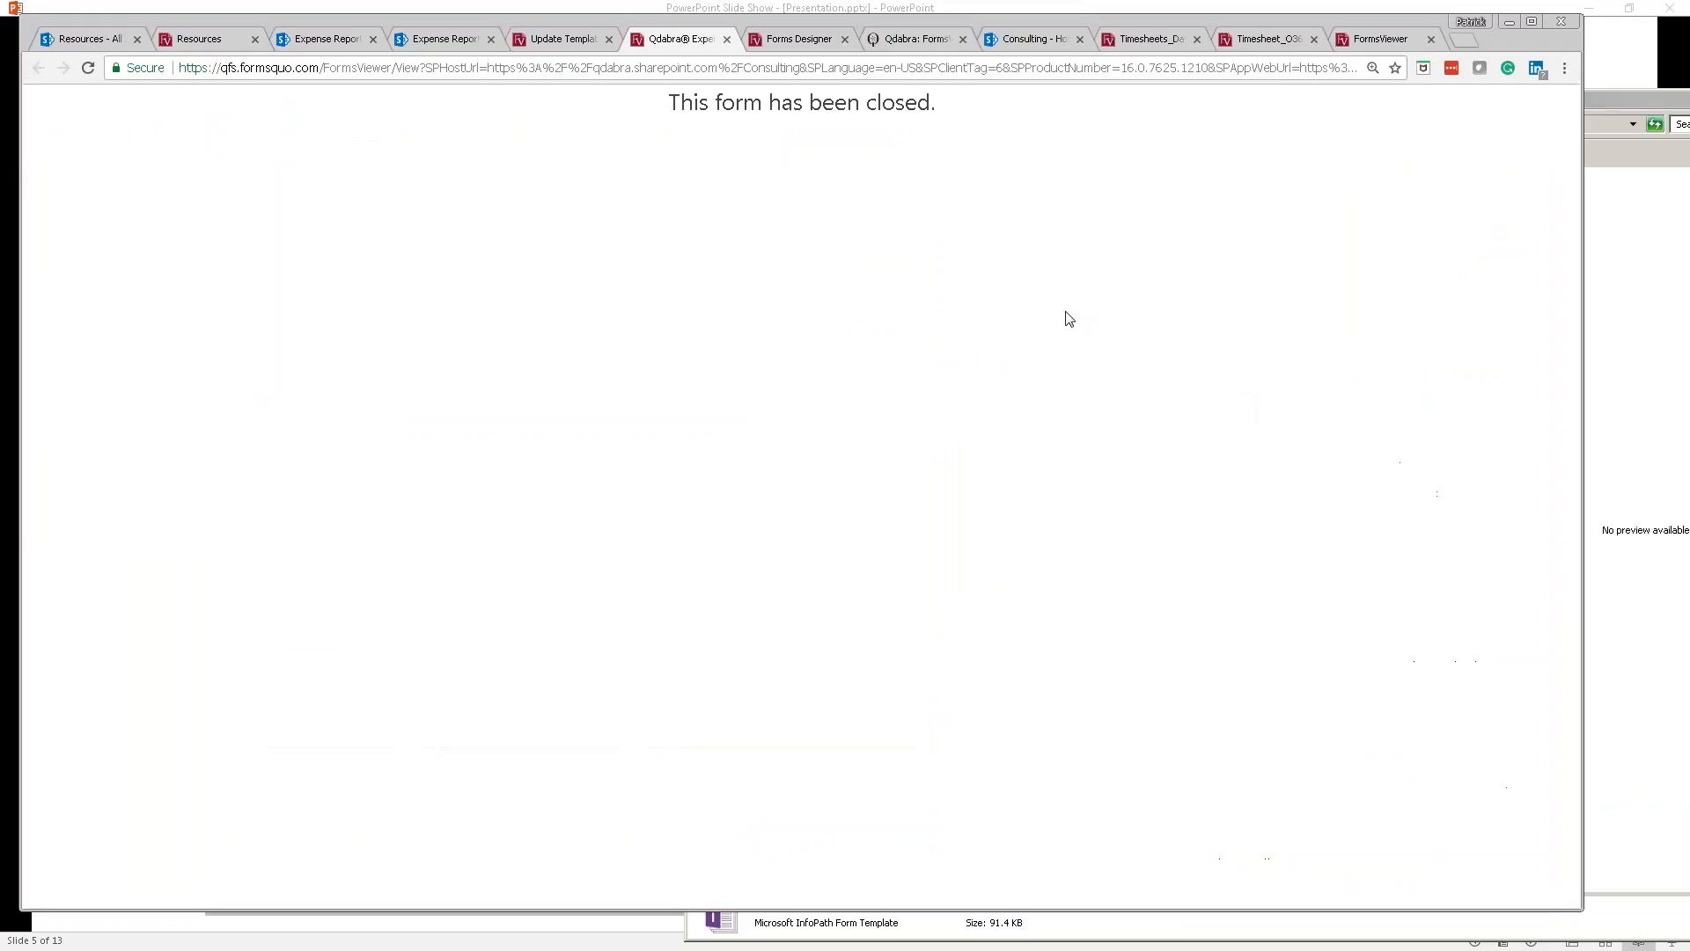
Step: Choose the Prompt command in the Forms Designer's Command Builder
{"action": "left_click", "coordinate": [773, 39]}
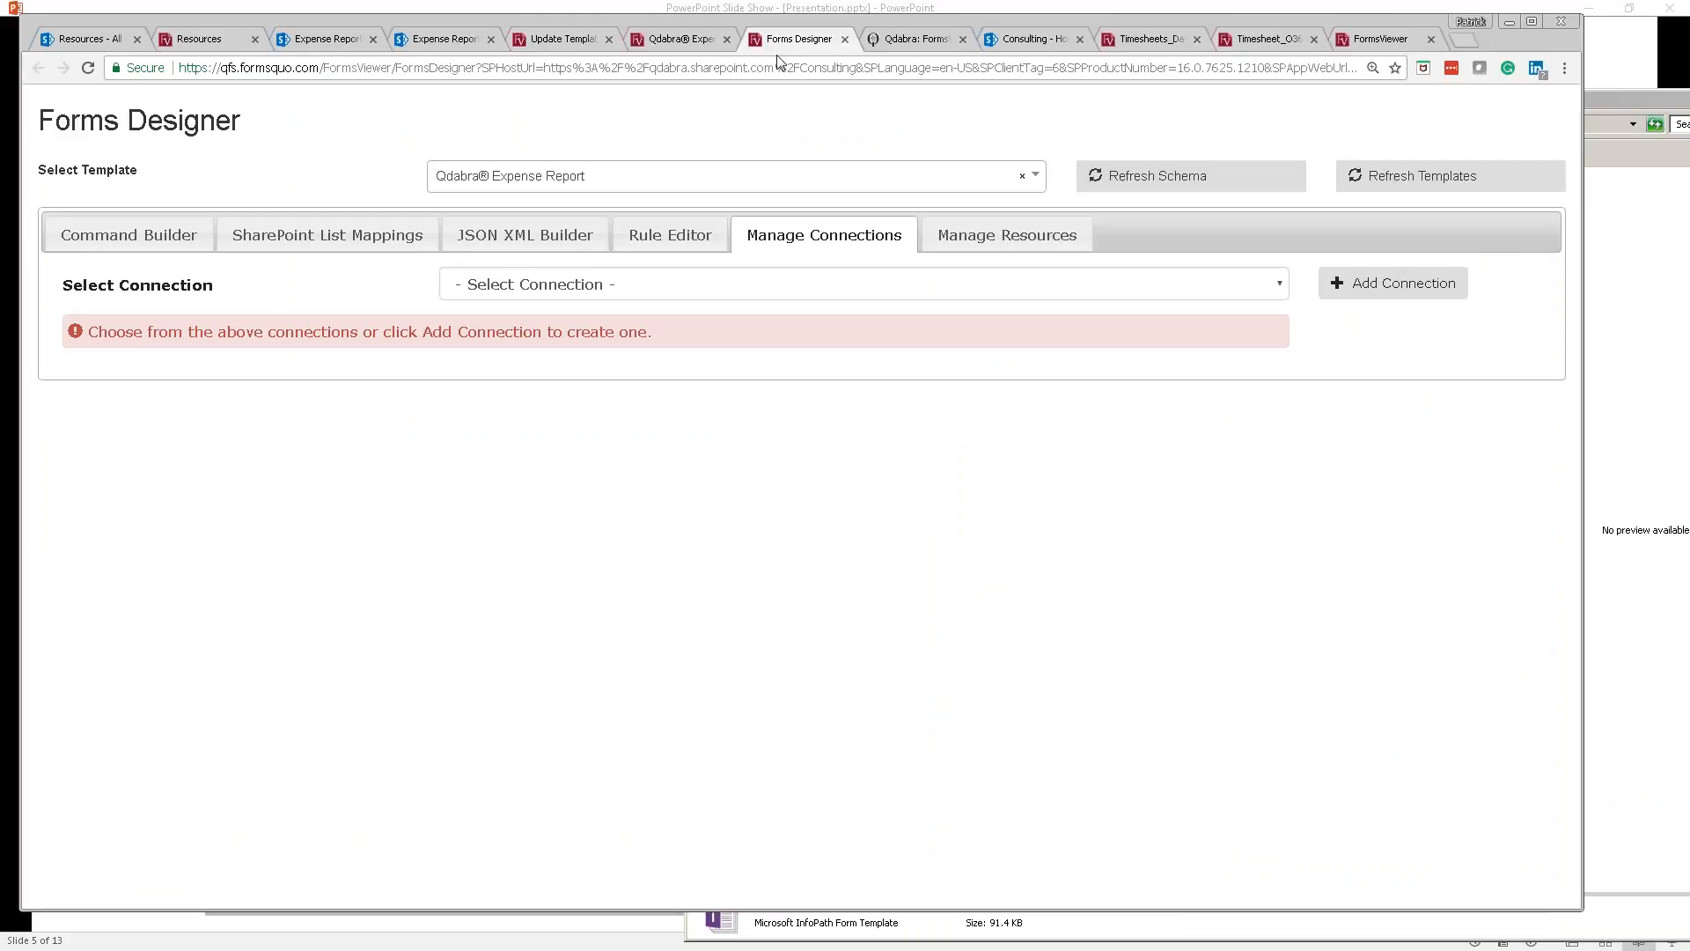
{"action": "left_click", "coordinate": [236, 240]}
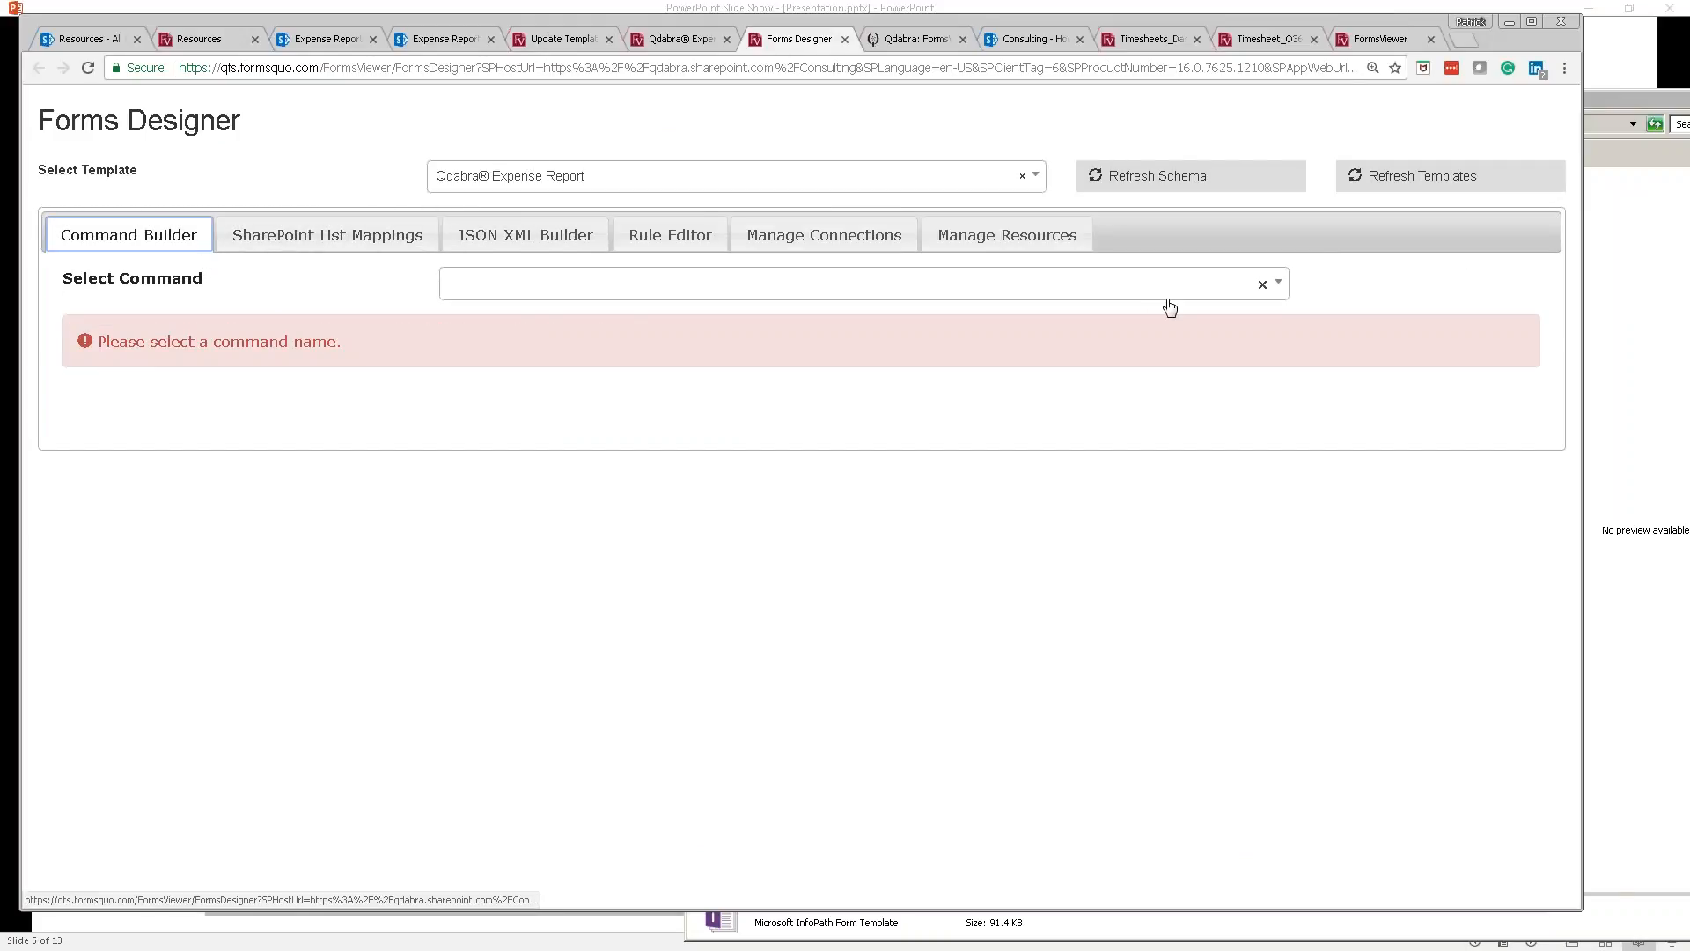
{"action": "left_click", "coordinate": [663, 294]}
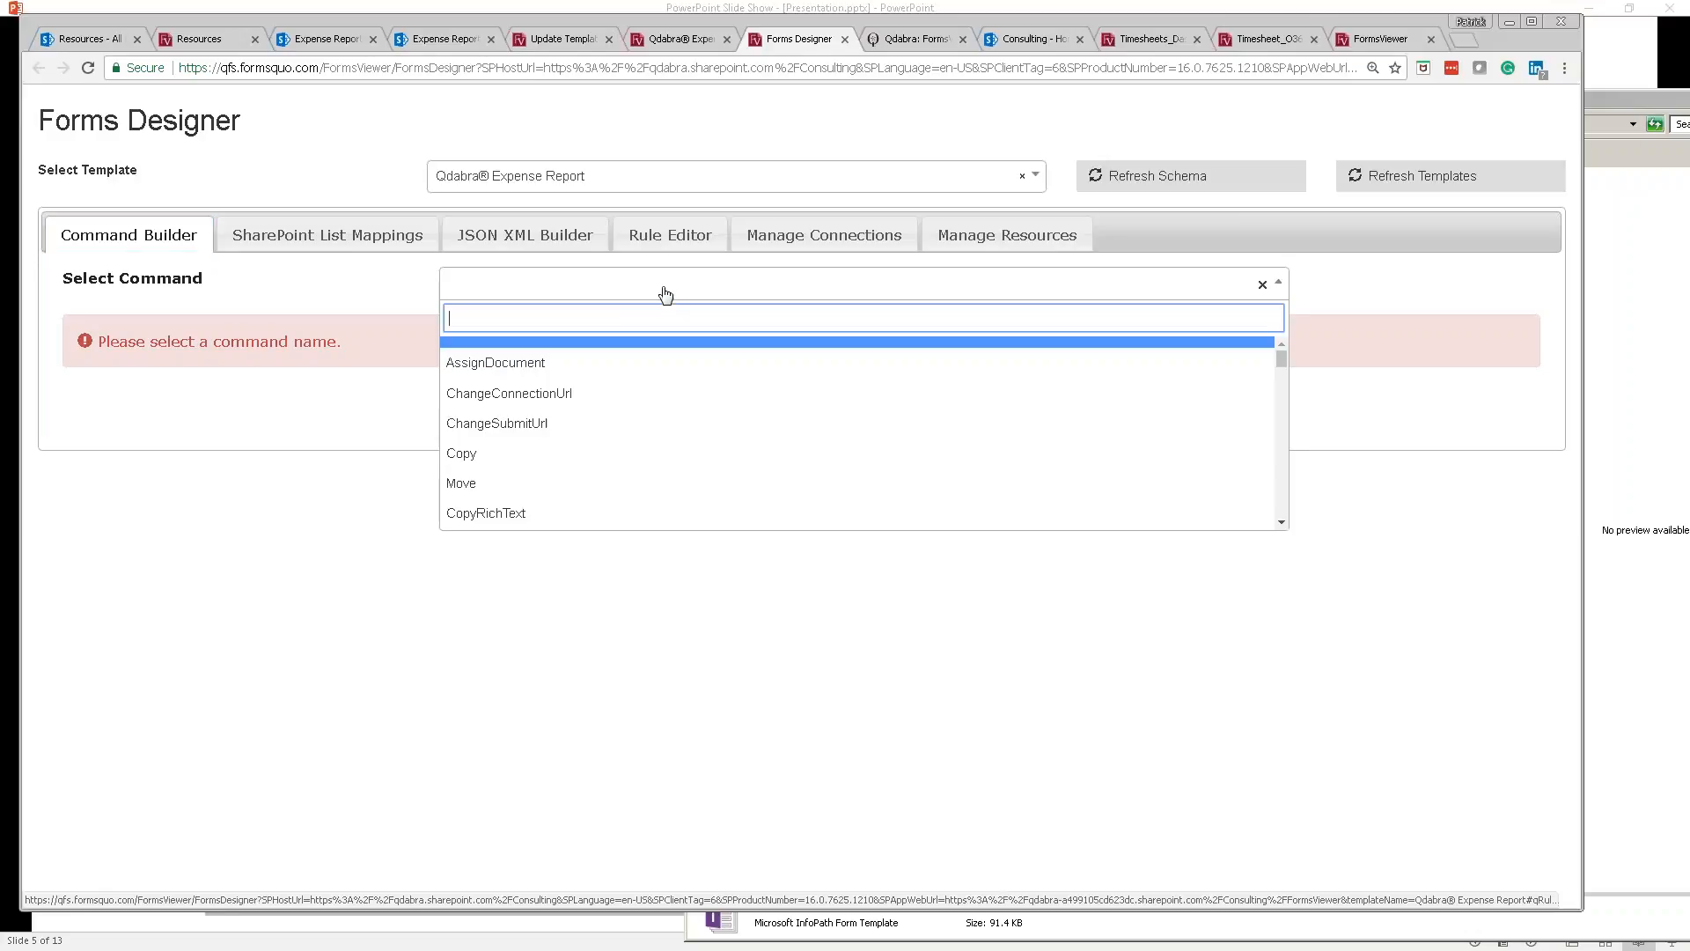
{"action": "type", "text": "promp"}
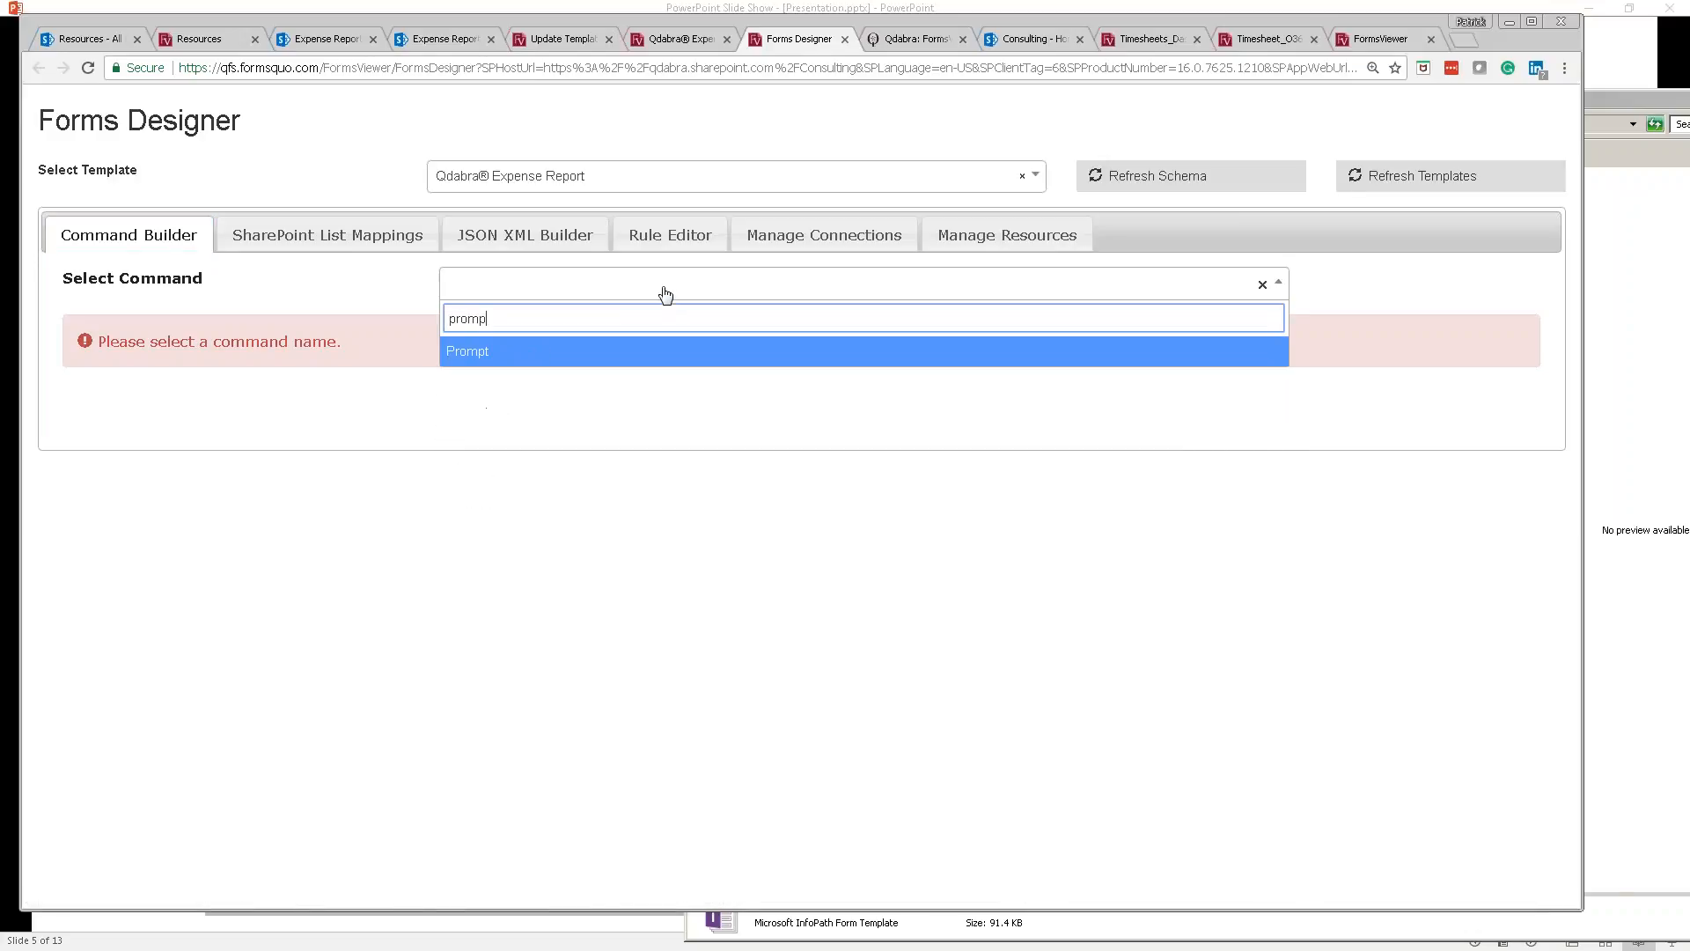
{"action": "left_click", "coordinate": [592, 353]}
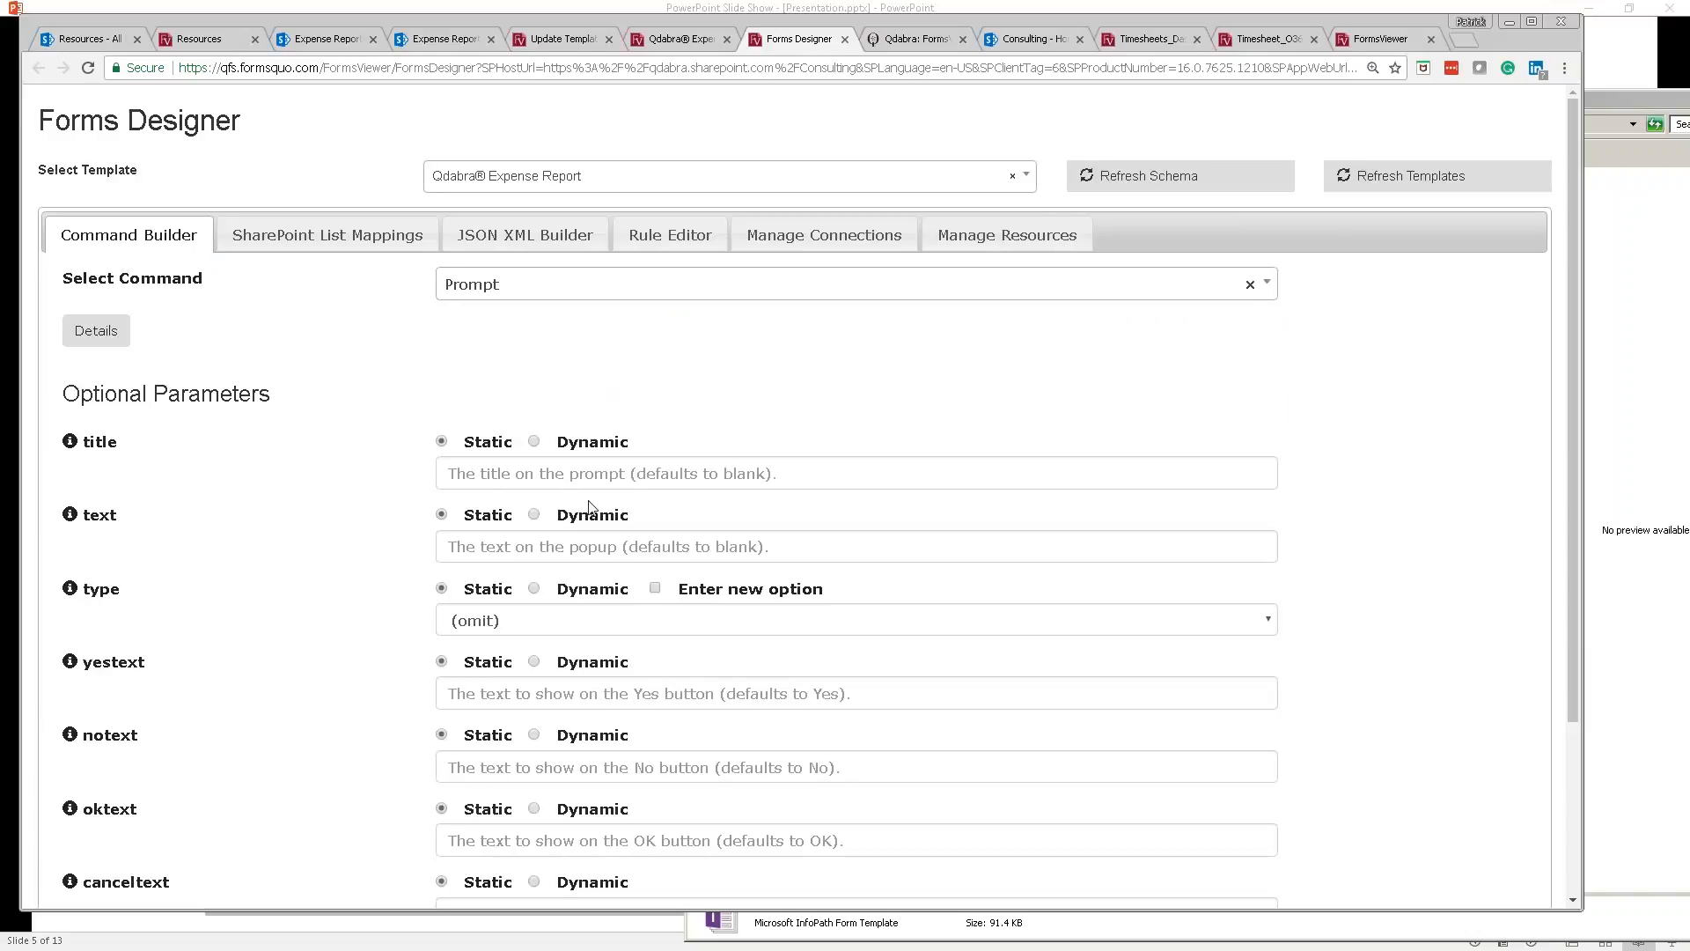
Step: Enter title Attention! and text 'Please confirm that you want to submit', then select the generated command
{"action": "left_click", "coordinate": [516, 486]}
{"action": "type", "text": "Attention!"}
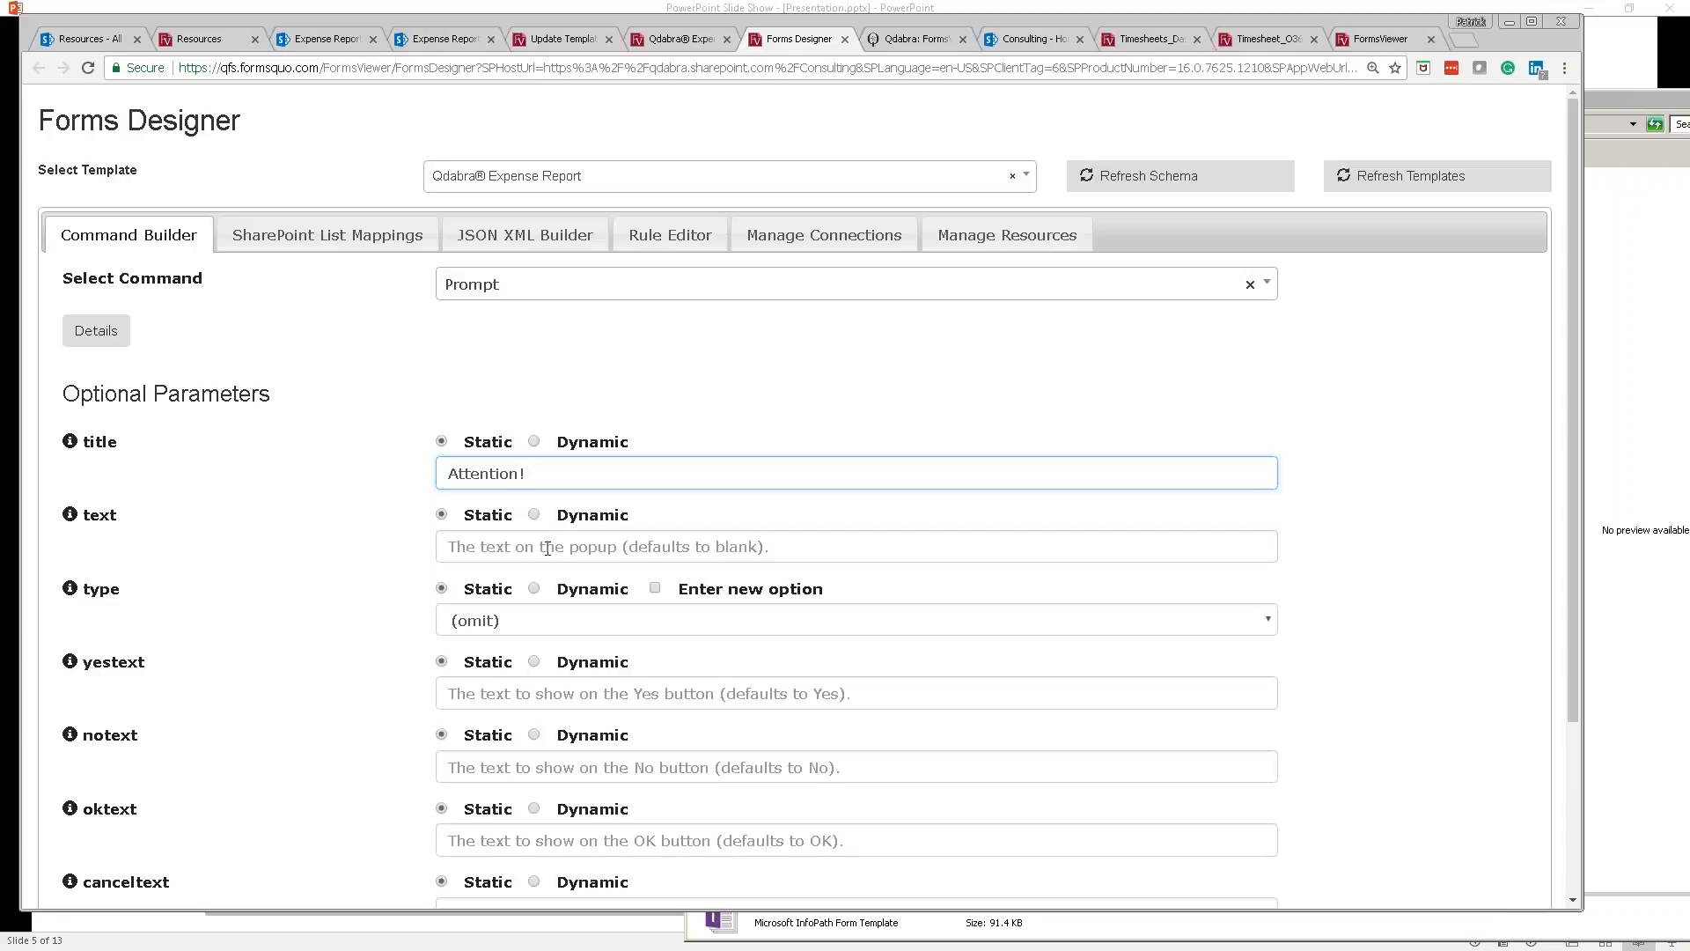
{"action": "left_click", "coordinate": [547, 549]}
{"action": "scroll", "coordinate": [547, 549], "scroll_direction": "down", "scroll_amount": 1}
{"action": "type", "text": "Ple"}
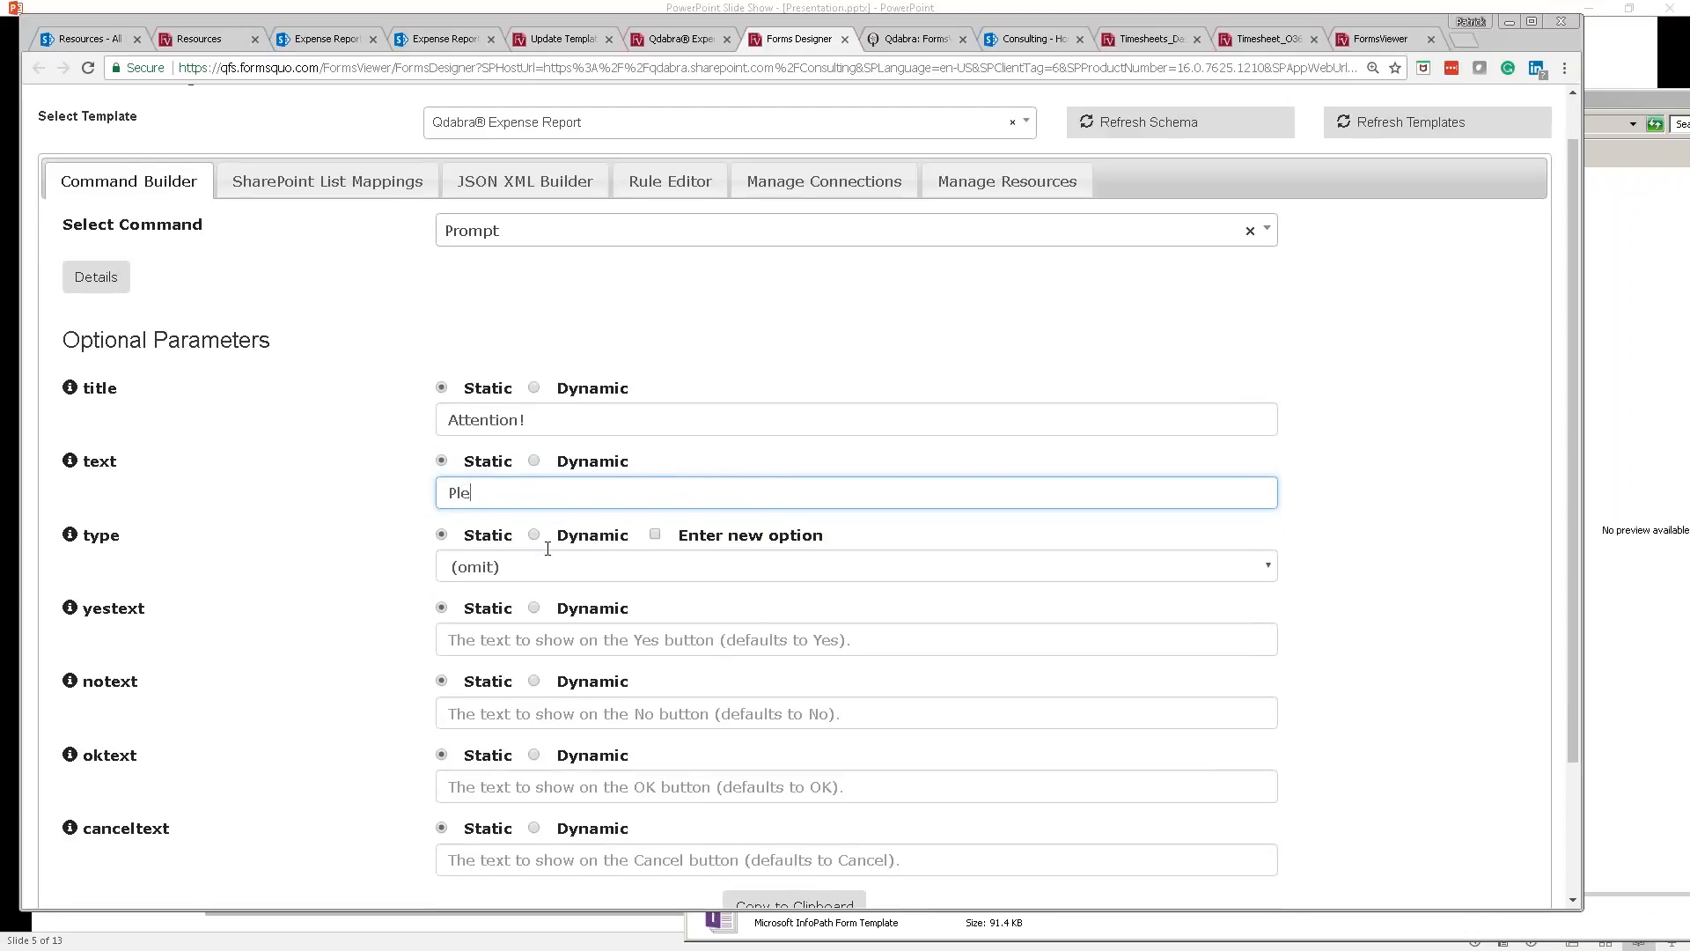
{"action": "type", "text": "ase confirm that you want to submit"}
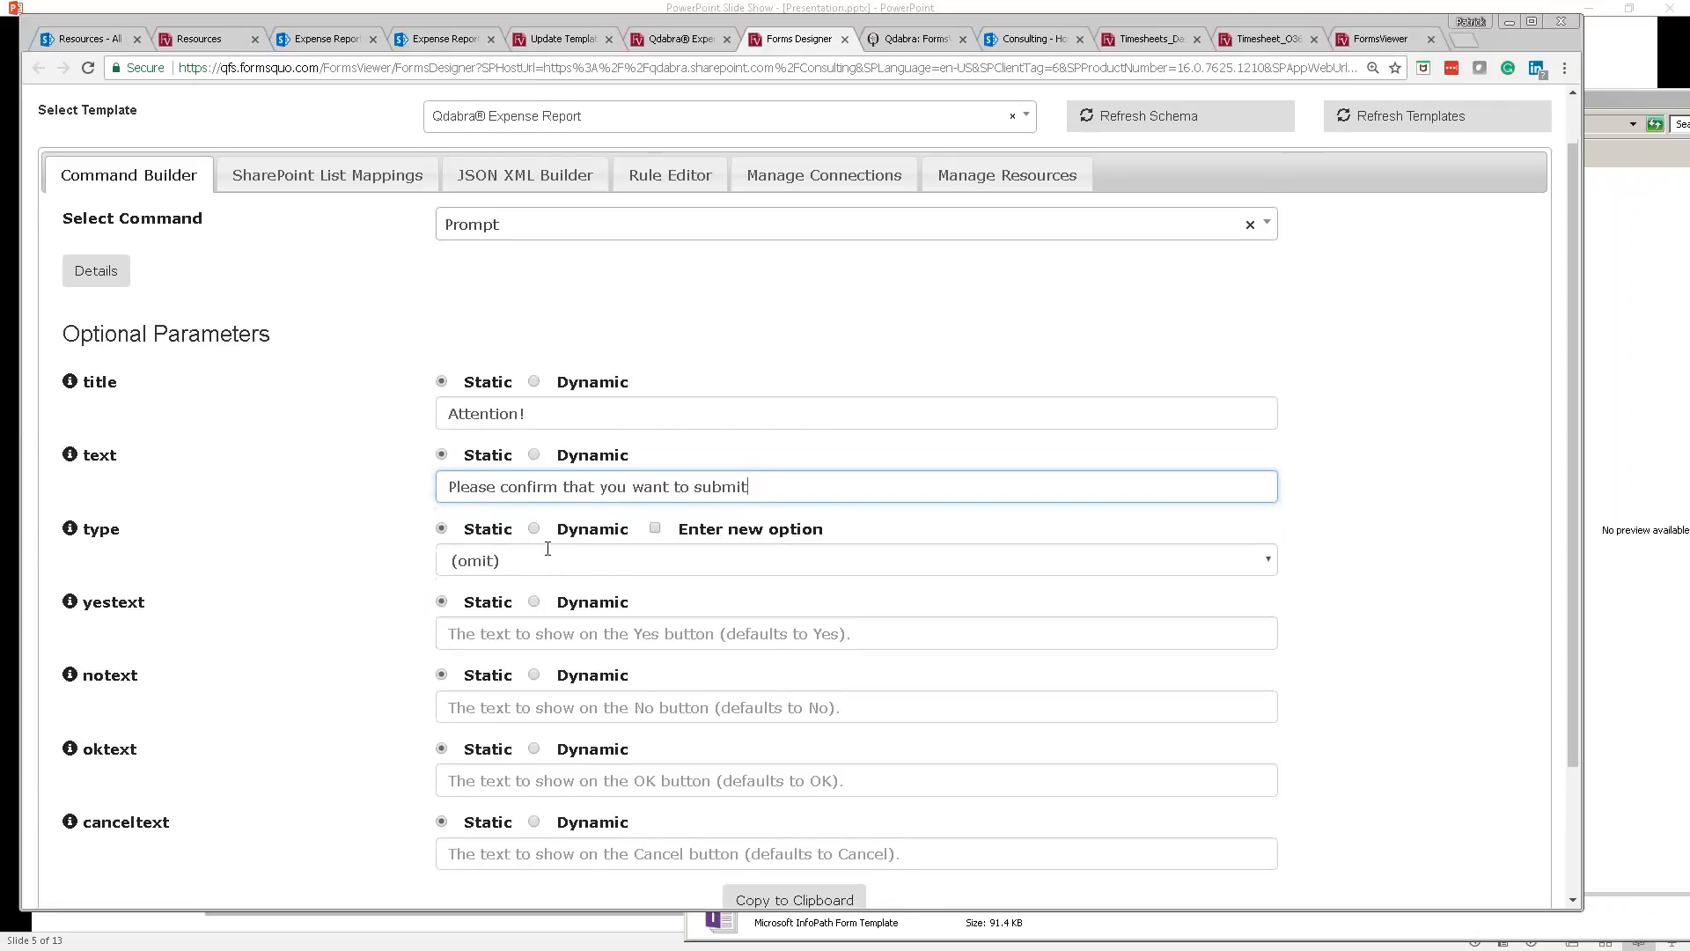
{"action": "scroll", "coordinate": [548, 549], "scroll_direction": "down", "scroll_amount": 2}
{"action": "left_click_drag", "start_coordinate": [933, 846], "coordinate": [456, 843]}
{"action": "left_click_drag", "start_coordinate": [1008, 835], "coordinate": [439, 842]}
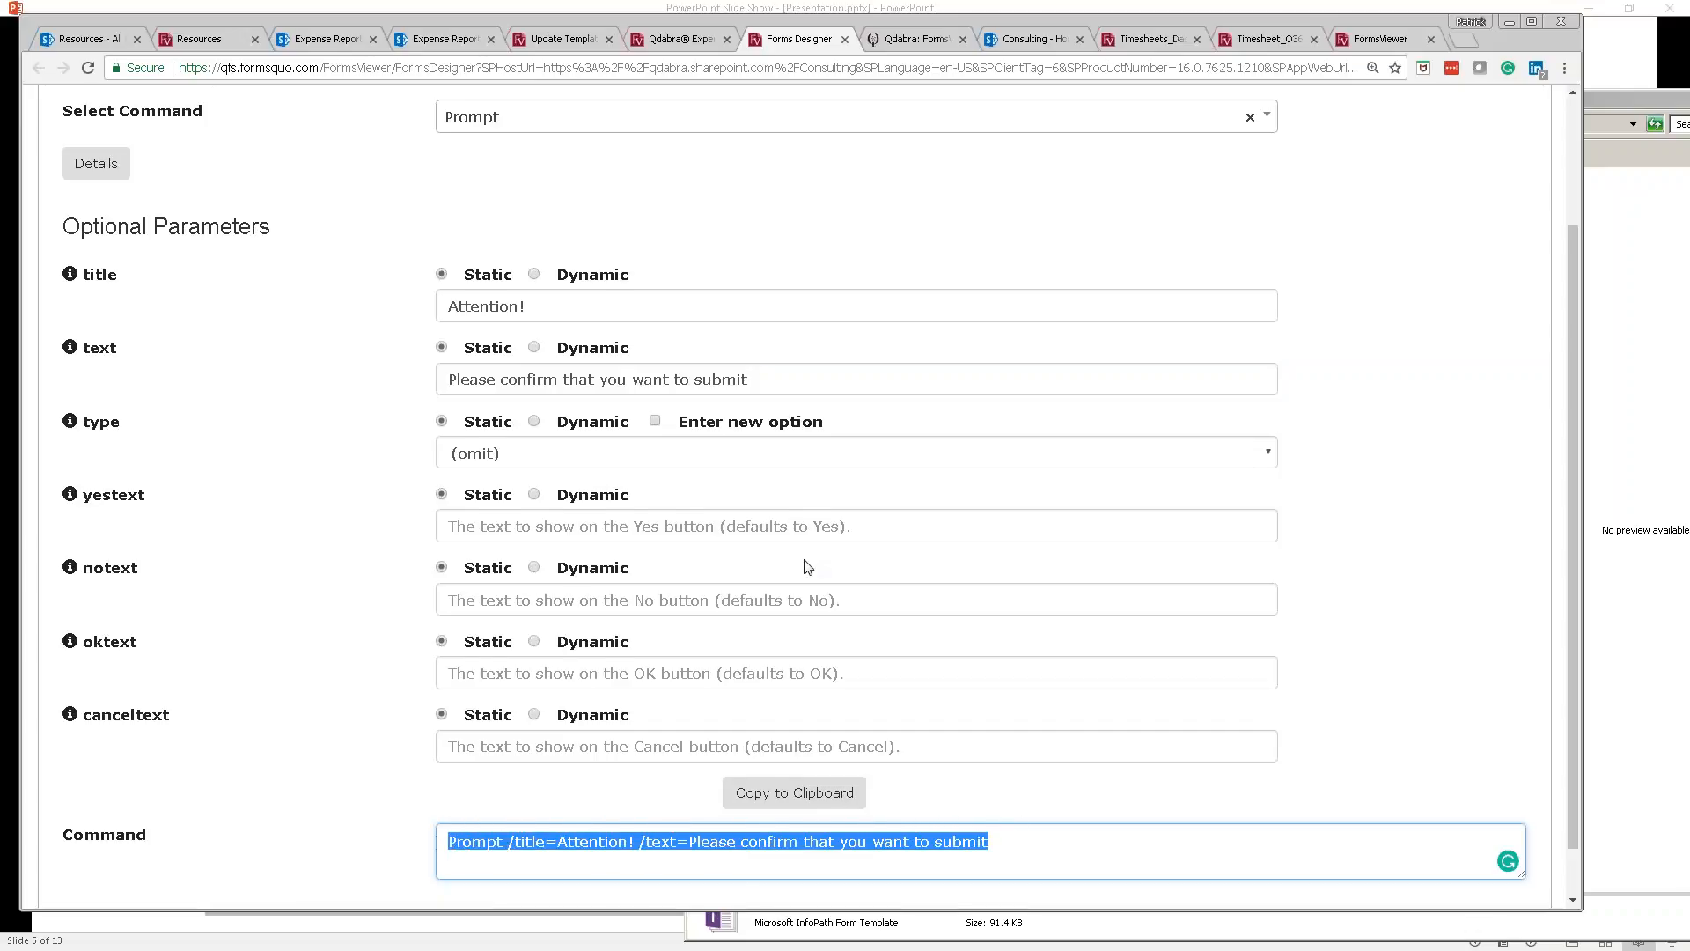
{"action": "scroll", "coordinate": [808, 567], "scroll_direction": "up", "scroll_amount": 2}
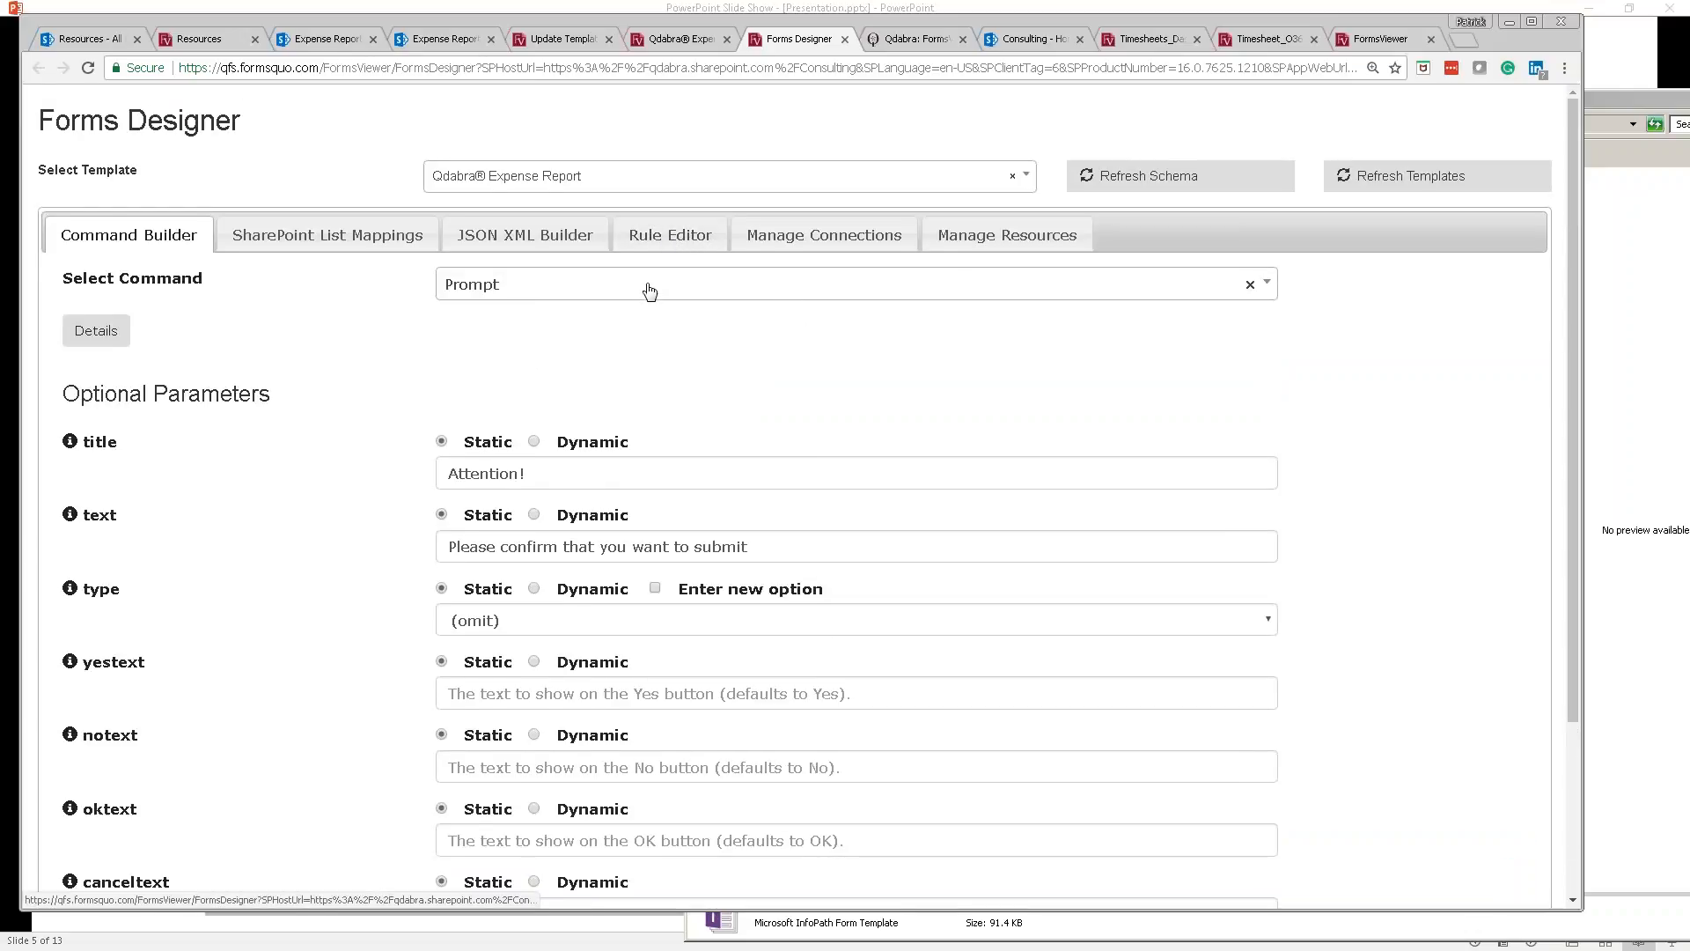
Step: Try opening Button Rules for the ExpenseReport view, then reload Forms Designer after a view query error
{"action": "left_click", "coordinate": [662, 241]}
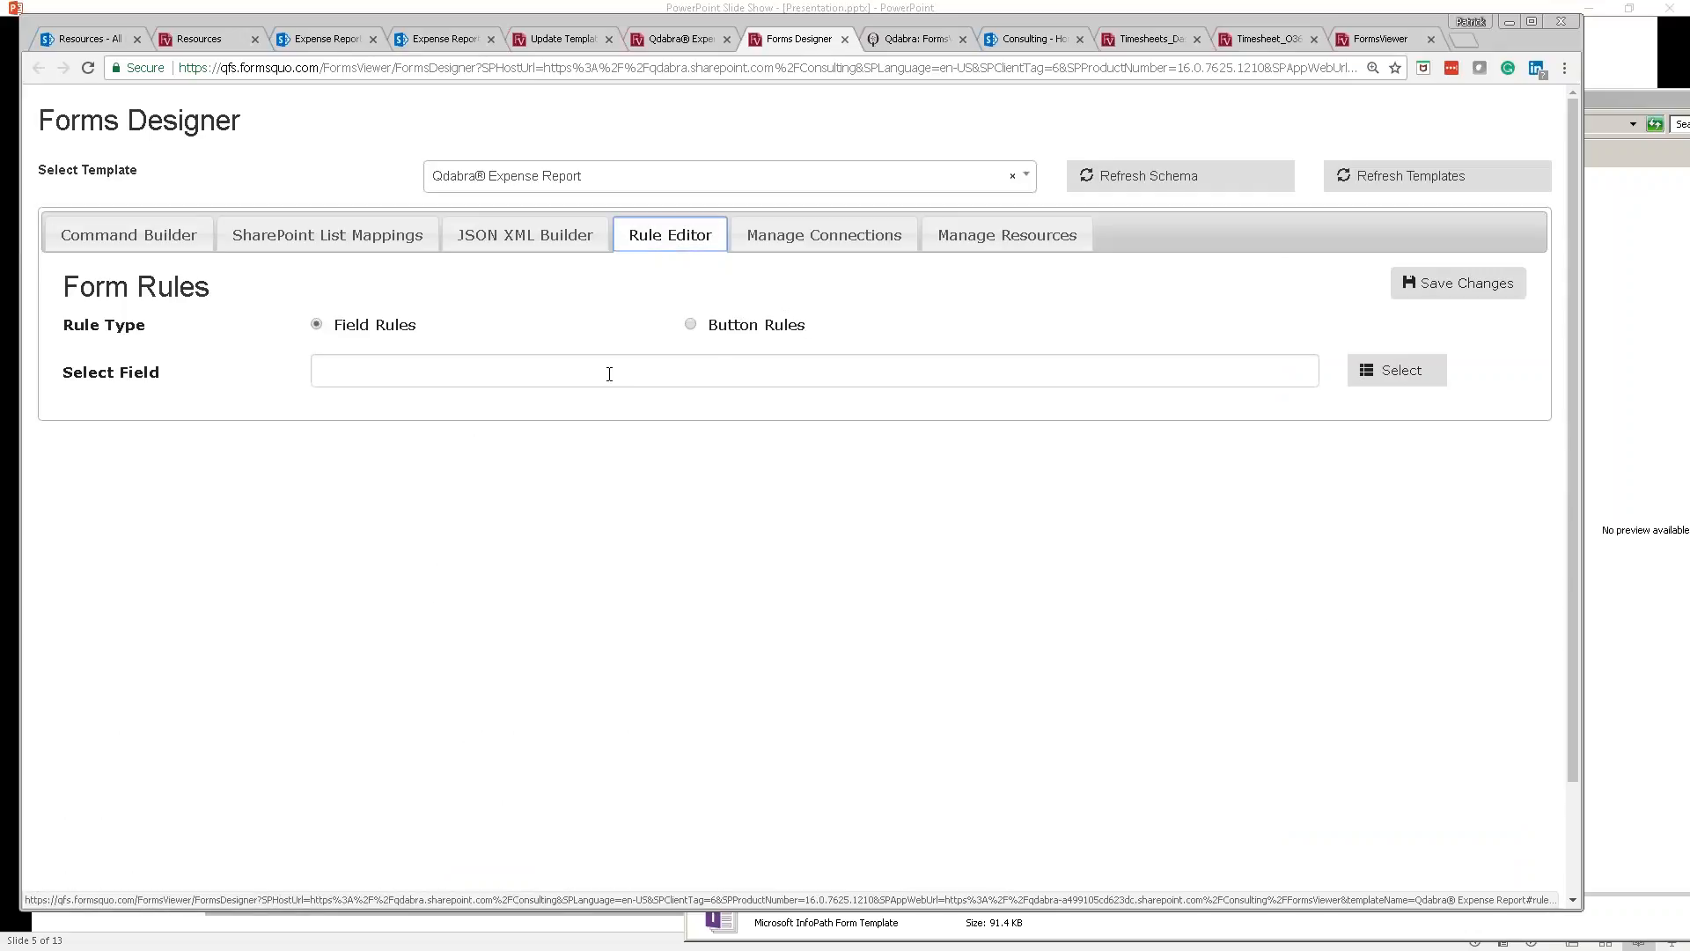
{"action": "left_click", "coordinate": [690, 325]}
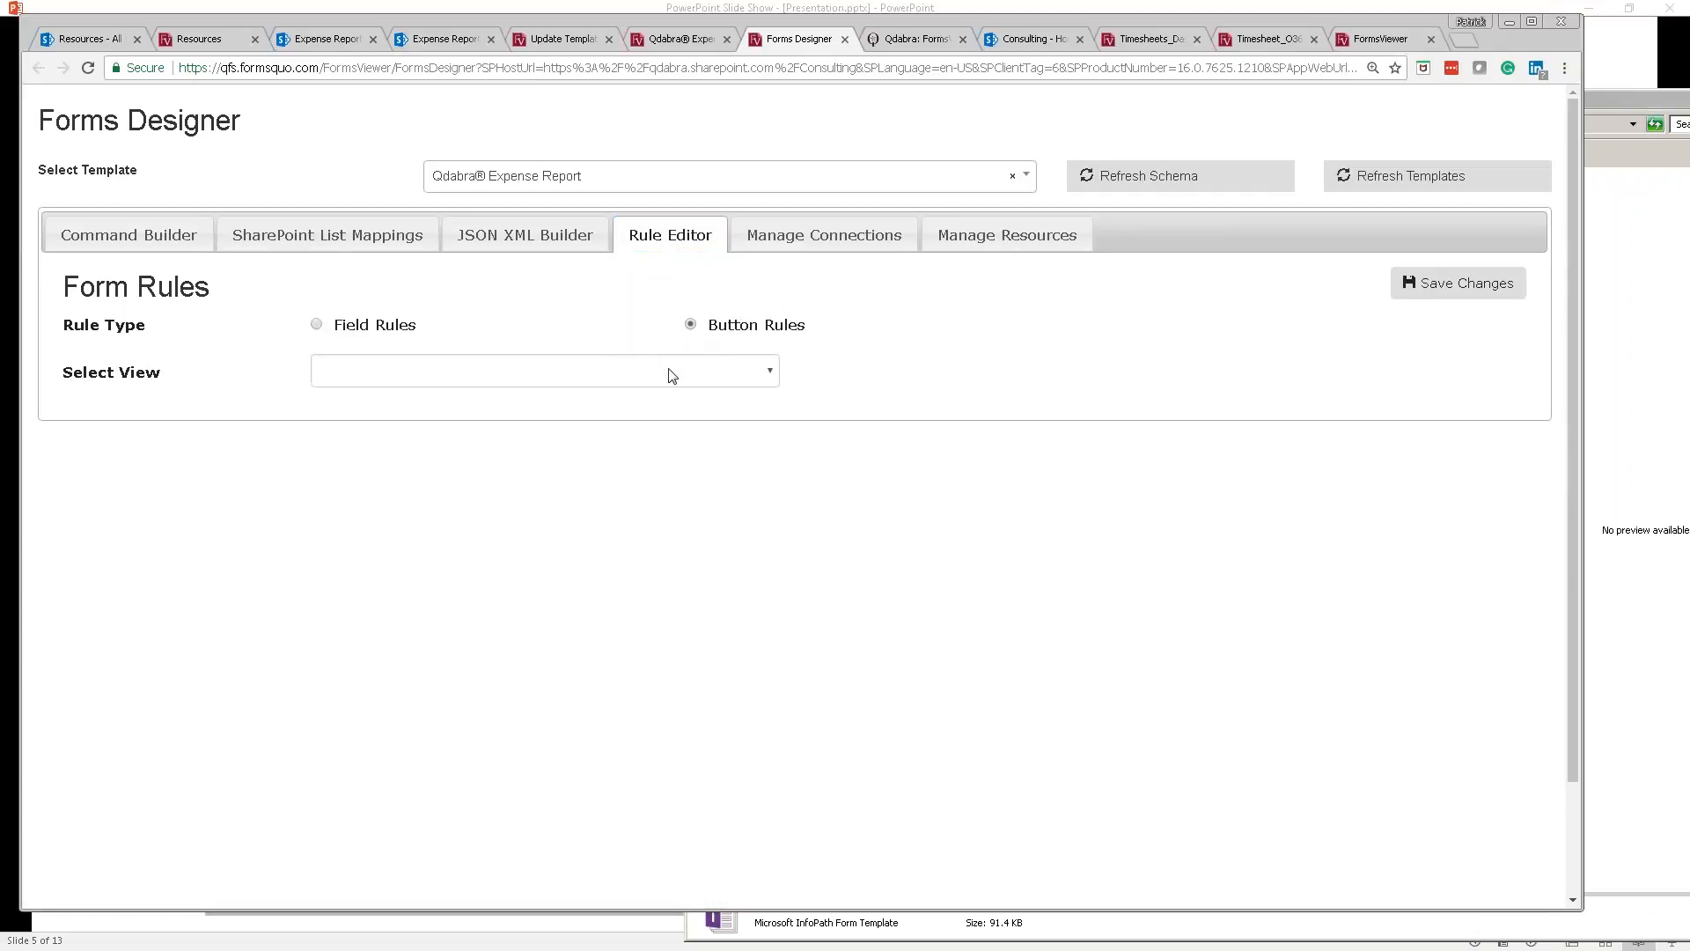
{"action": "left_click", "coordinate": [492, 375]}
{"action": "left_click", "coordinate": [489, 413]}
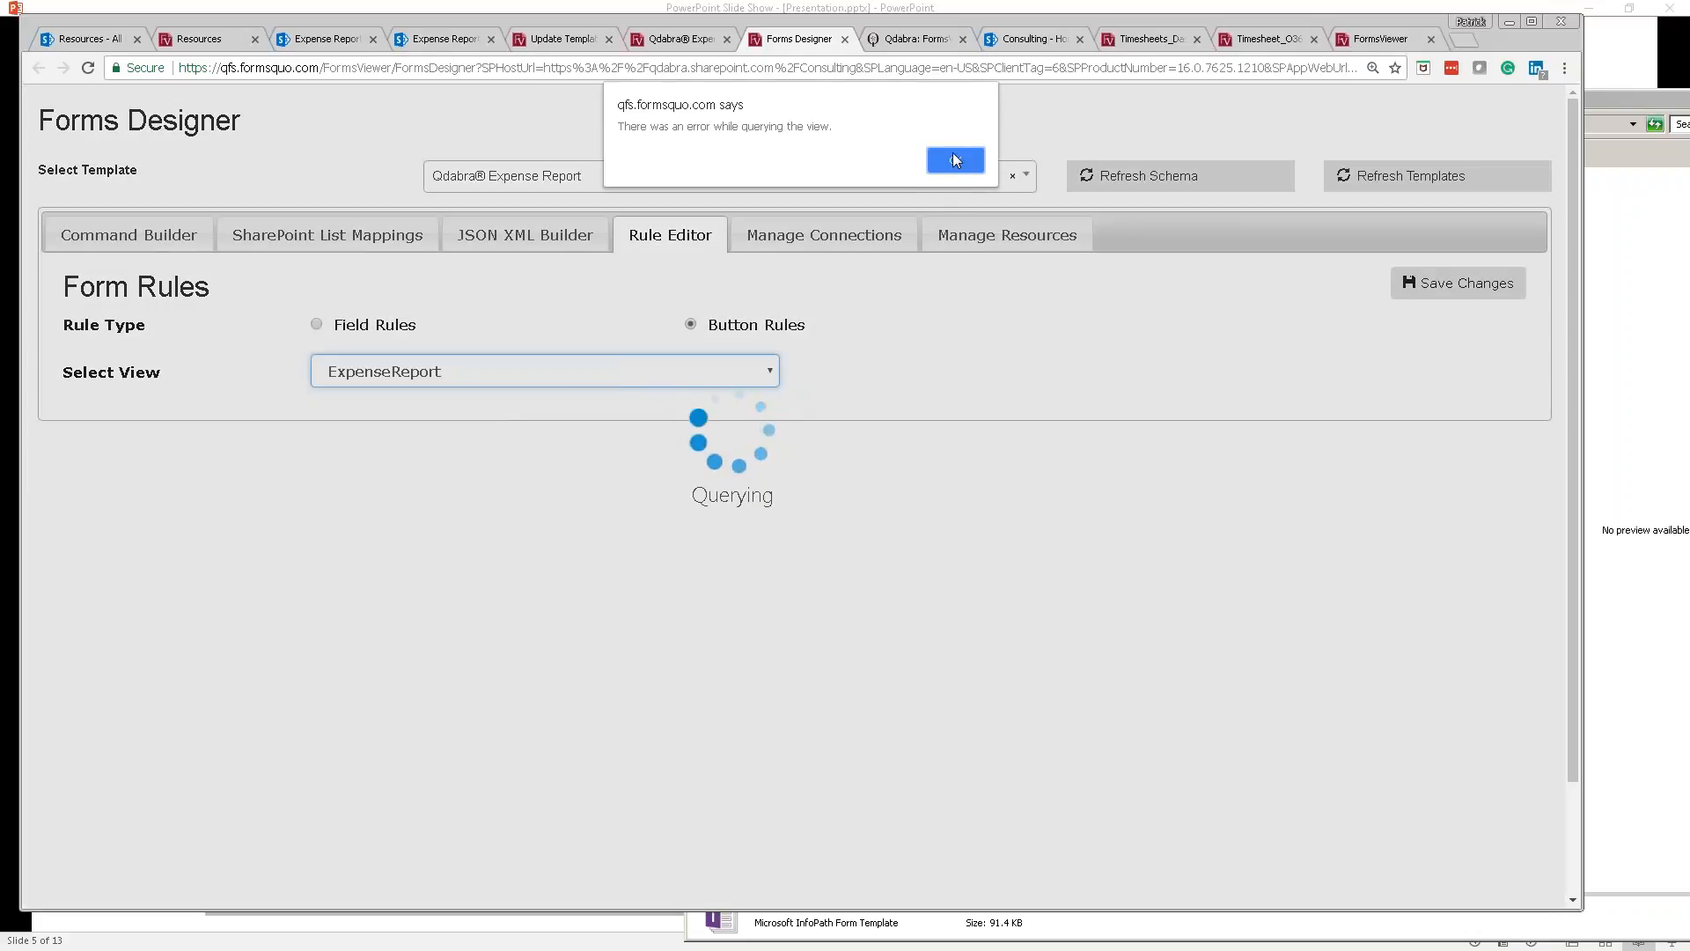
{"action": "left_click", "coordinate": [947, 159]}
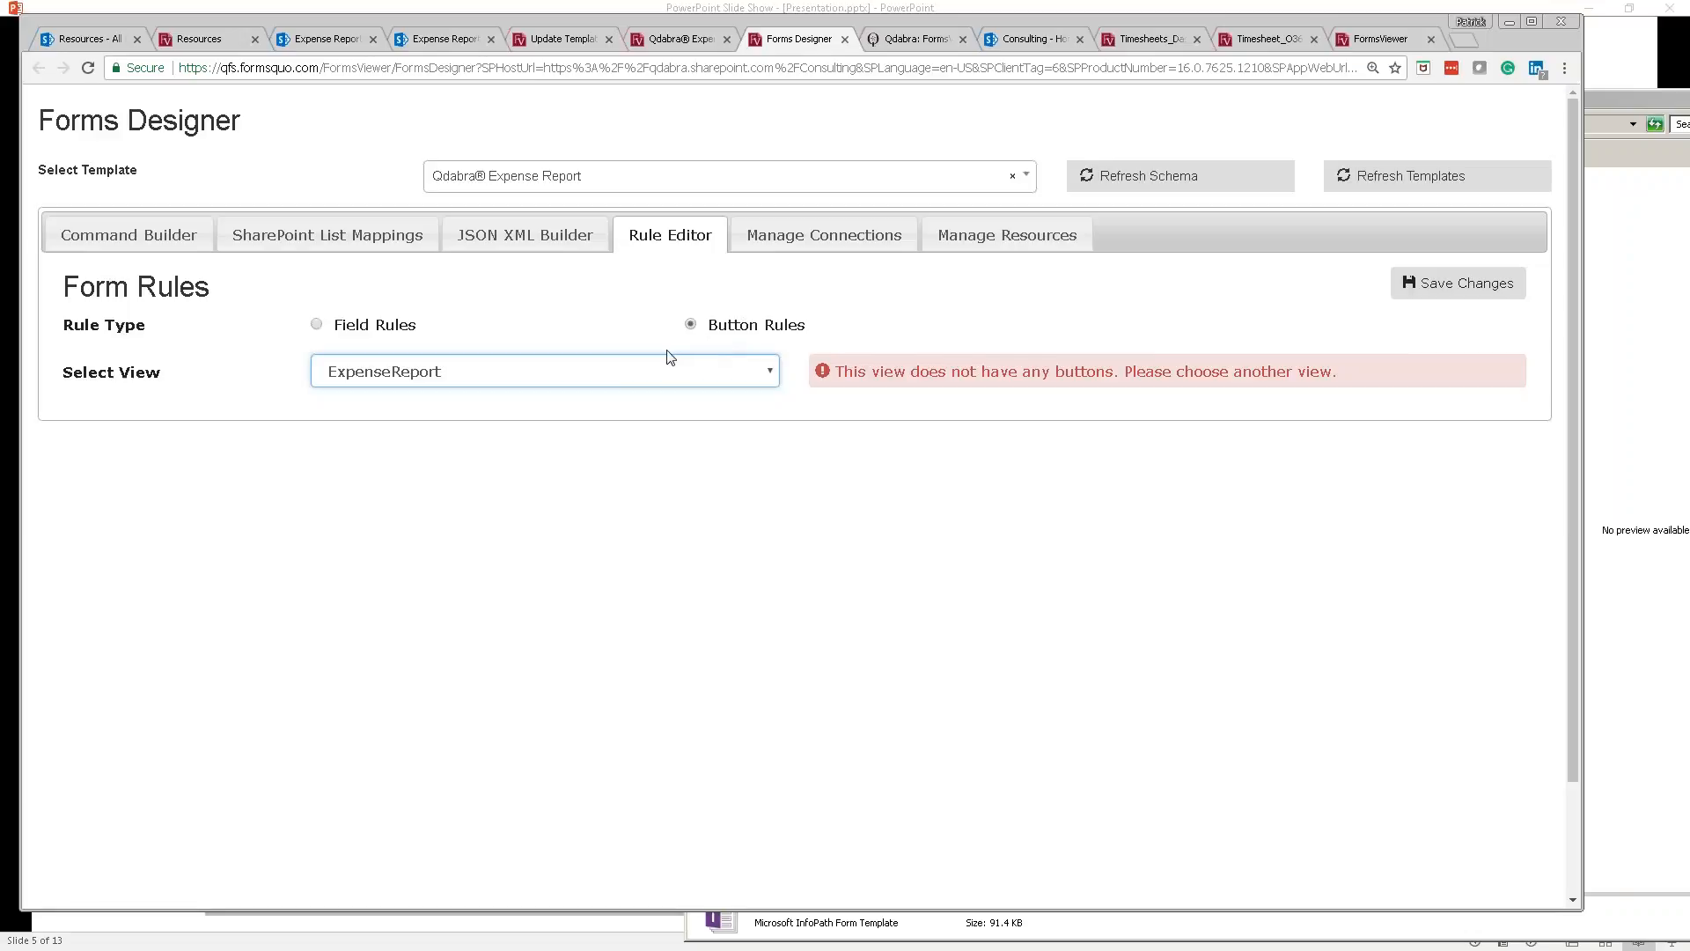
{"action": "left_click", "coordinate": [673, 372]}
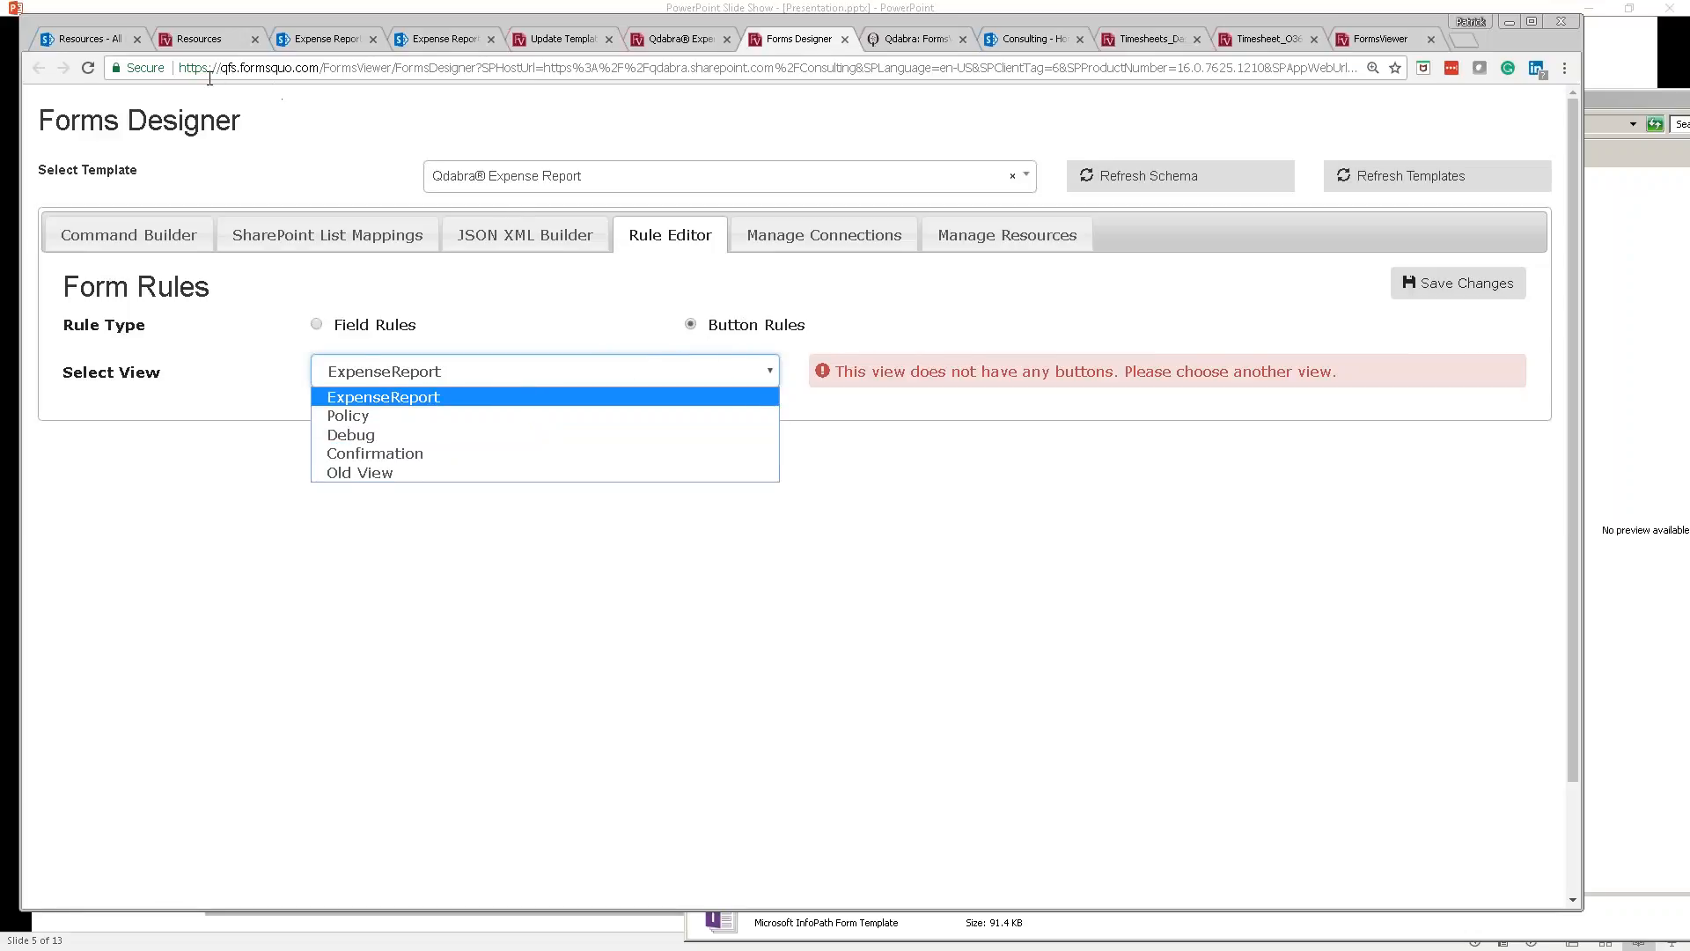
{"action": "left_click", "coordinate": [89, 69]}
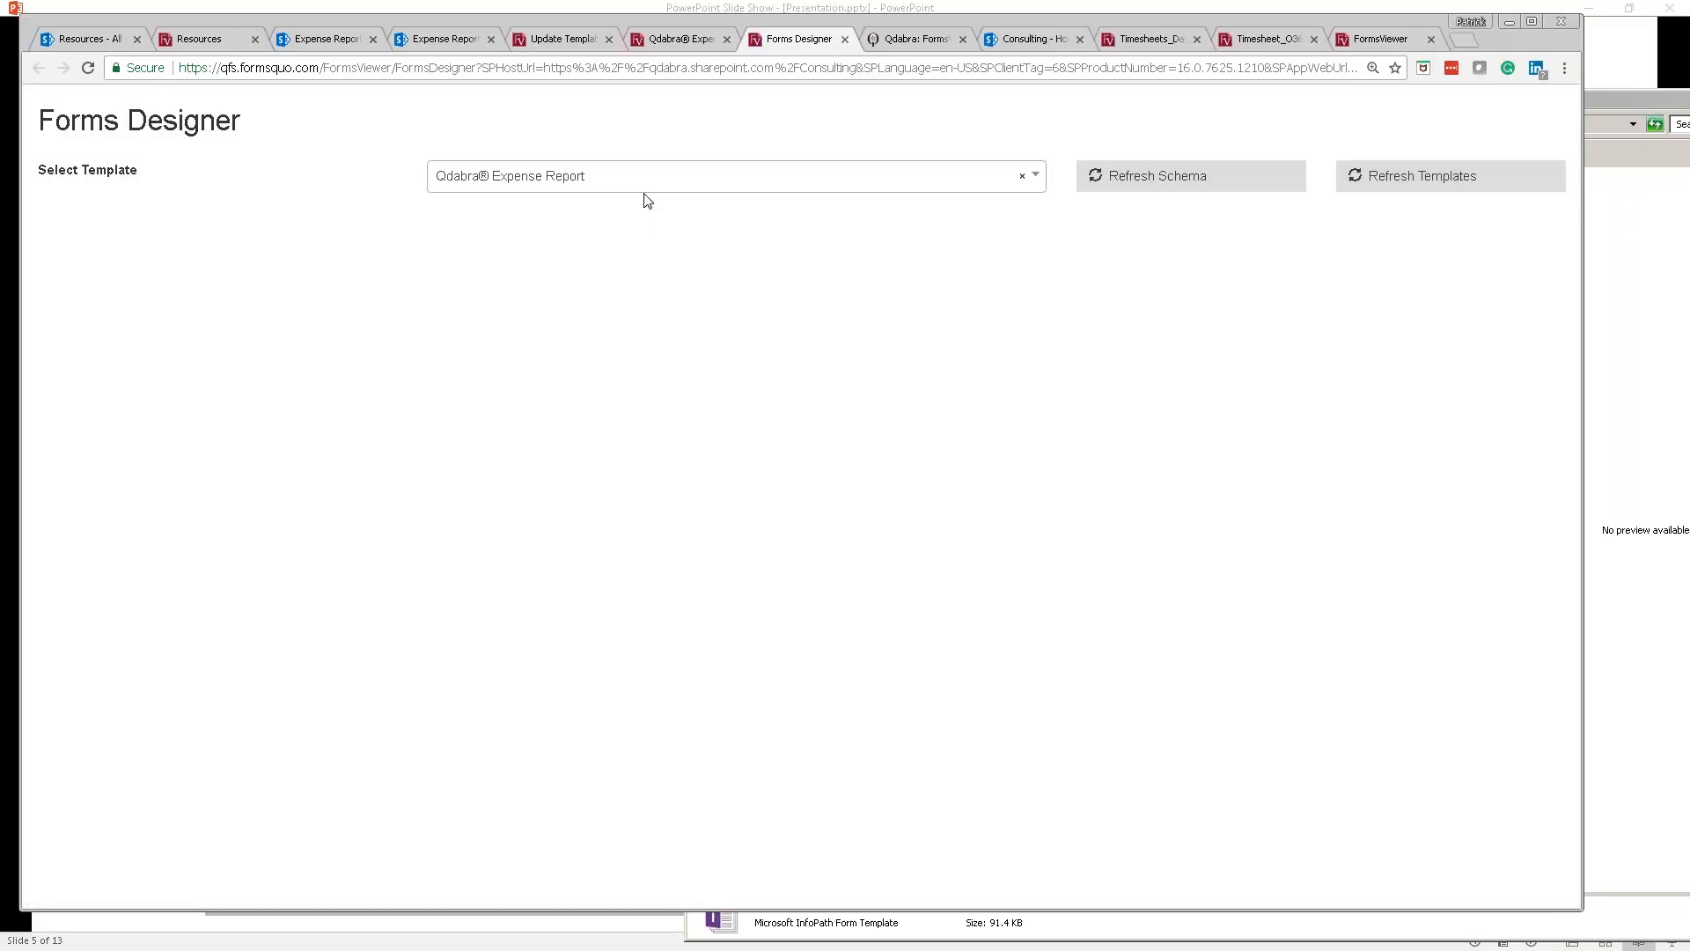
Step: Load the CTRL804 - Submit button's rules from the ExpenseReport view in the Rule Editor
{"action": "left_click", "coordinate": [579, 283]}
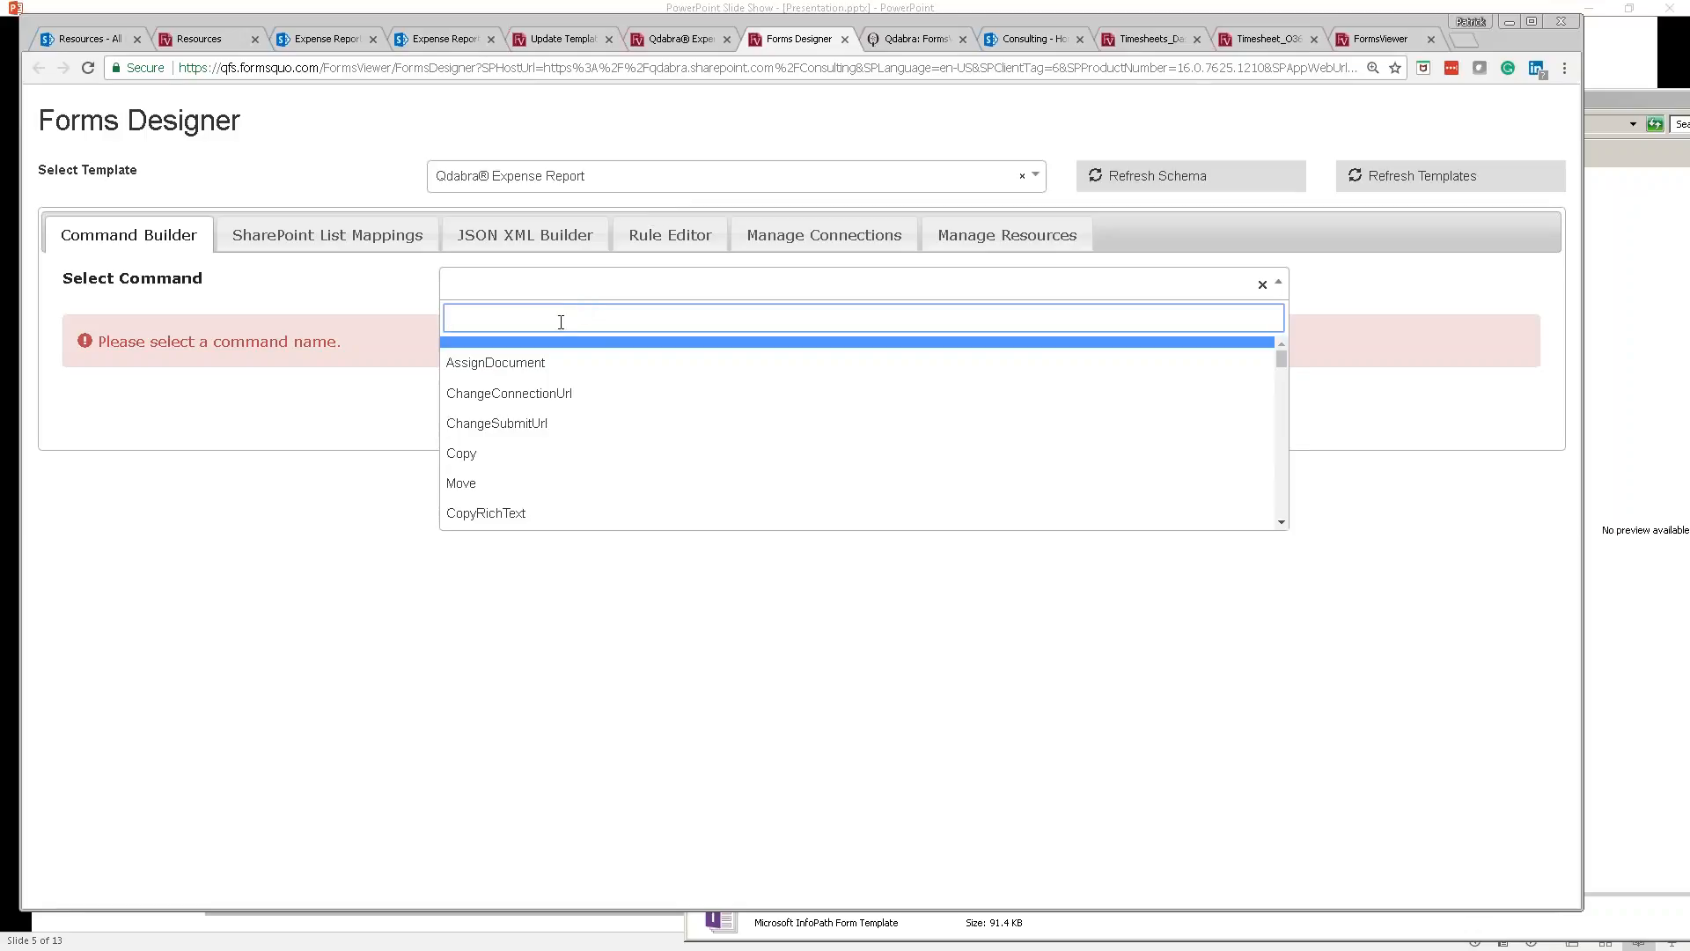
{"action": "left_click", "coordinate": [507, 251]}
{"action": "left_click", "coordinate": [679, 240]}
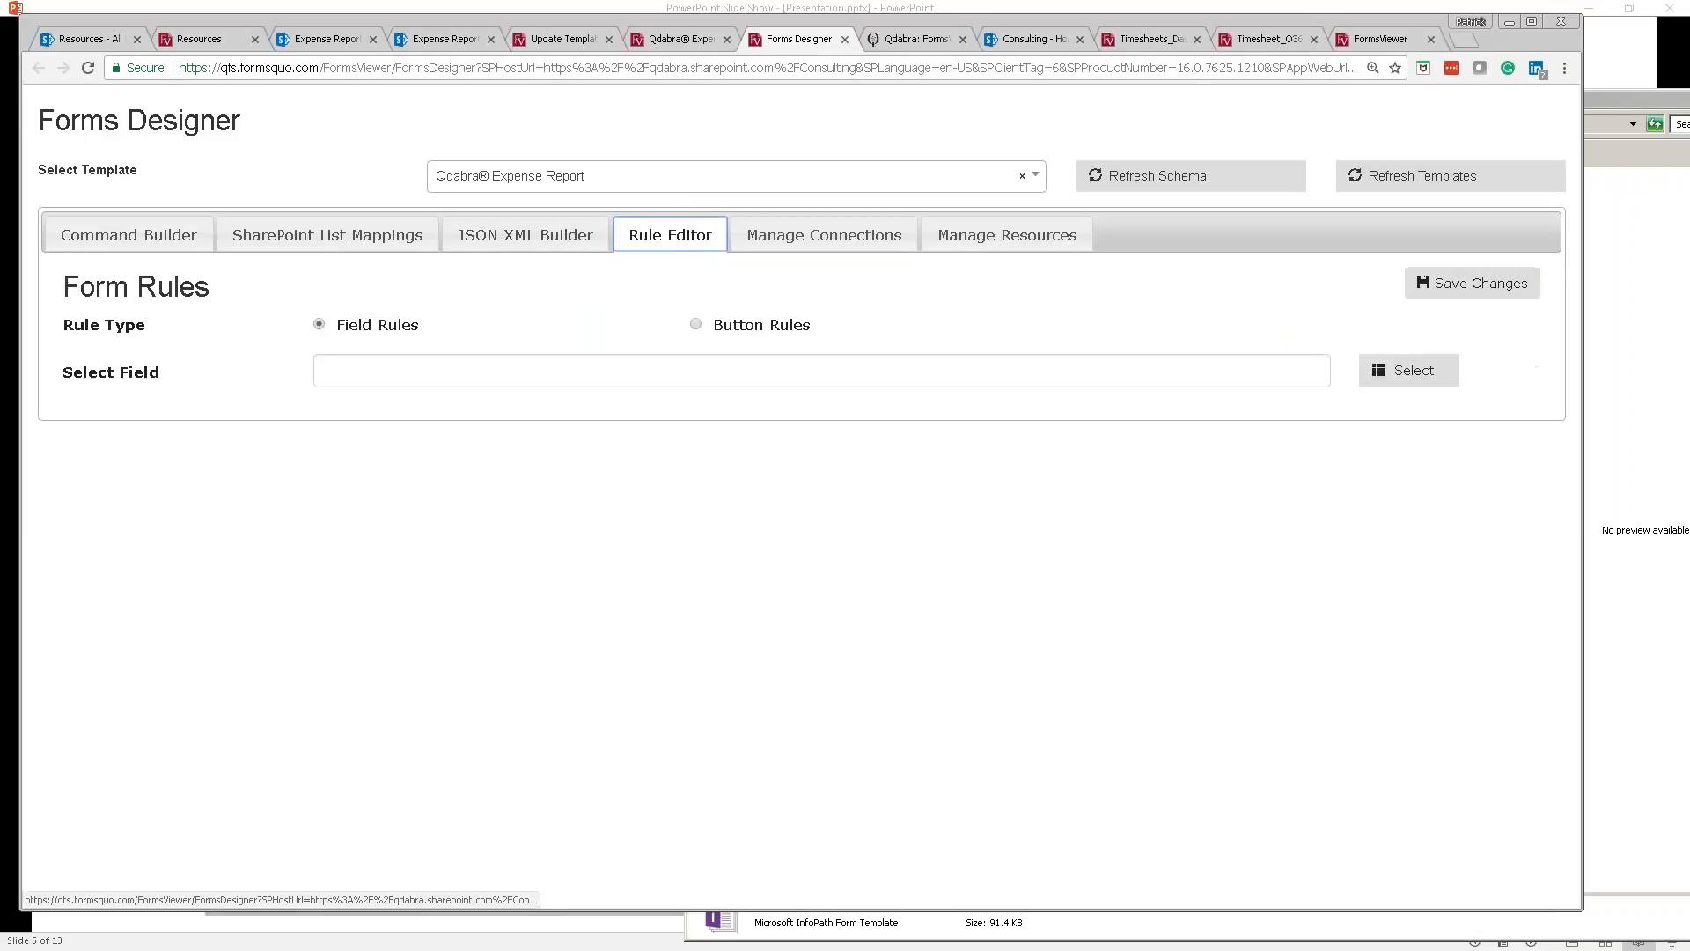
{"action": "left_click", "coordinate": [833, 378]}
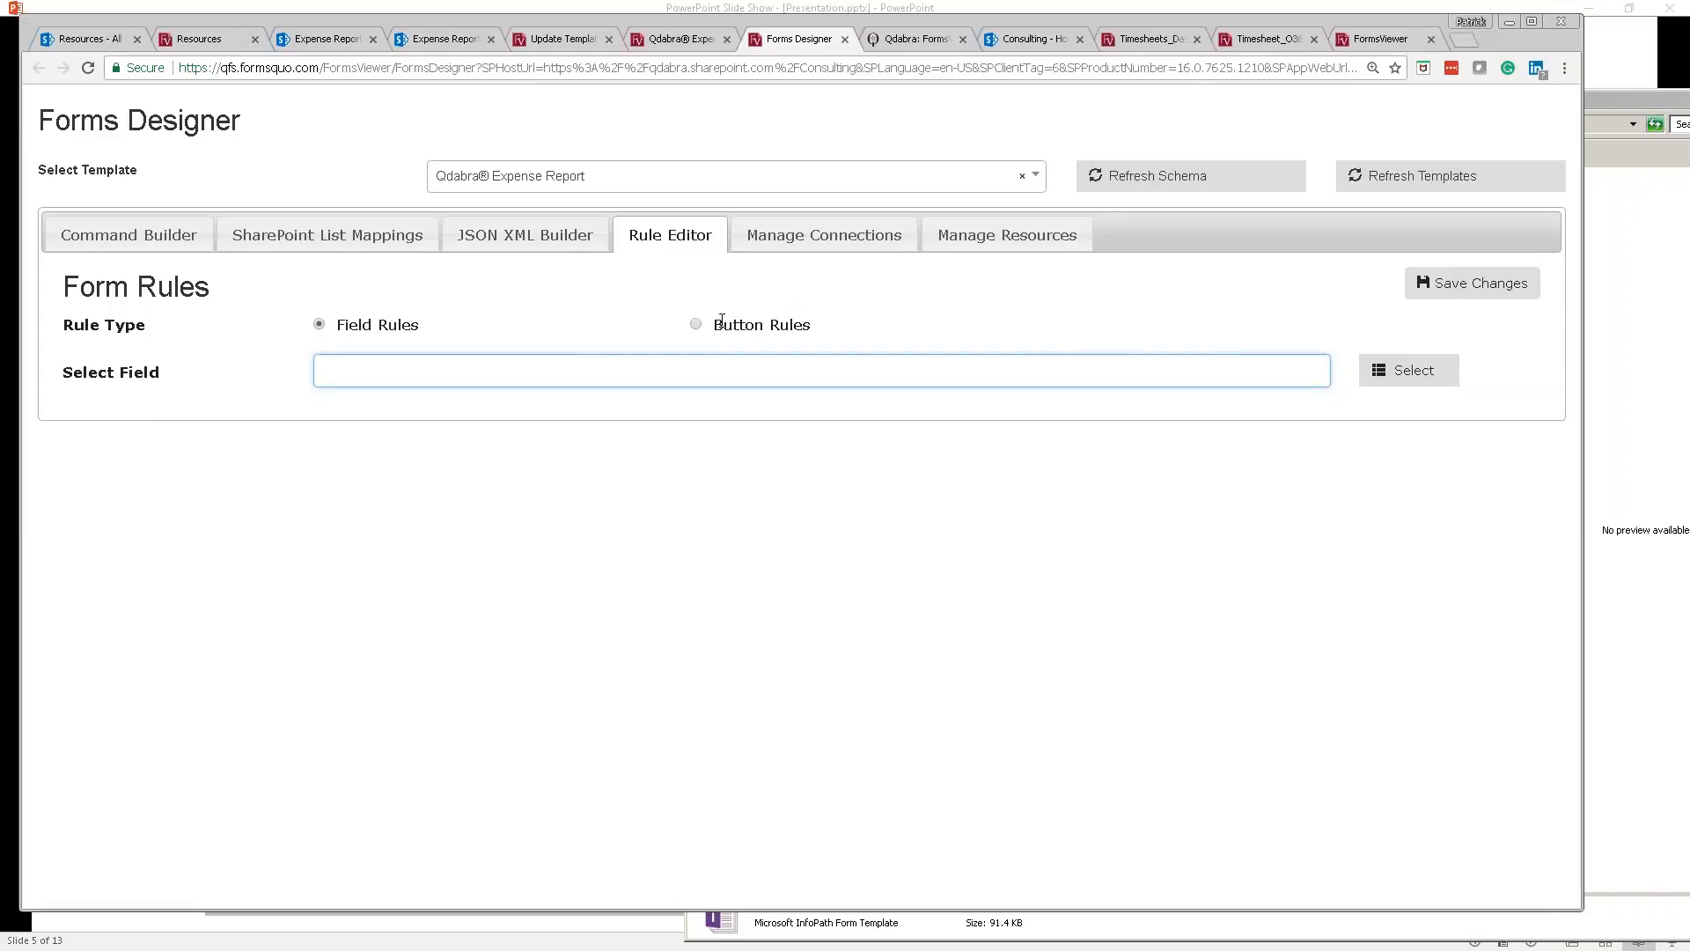
{"action": "left_click", "coordinate": [696, 325]}
{"action": "left_click", "coordinate": [398, 383]}
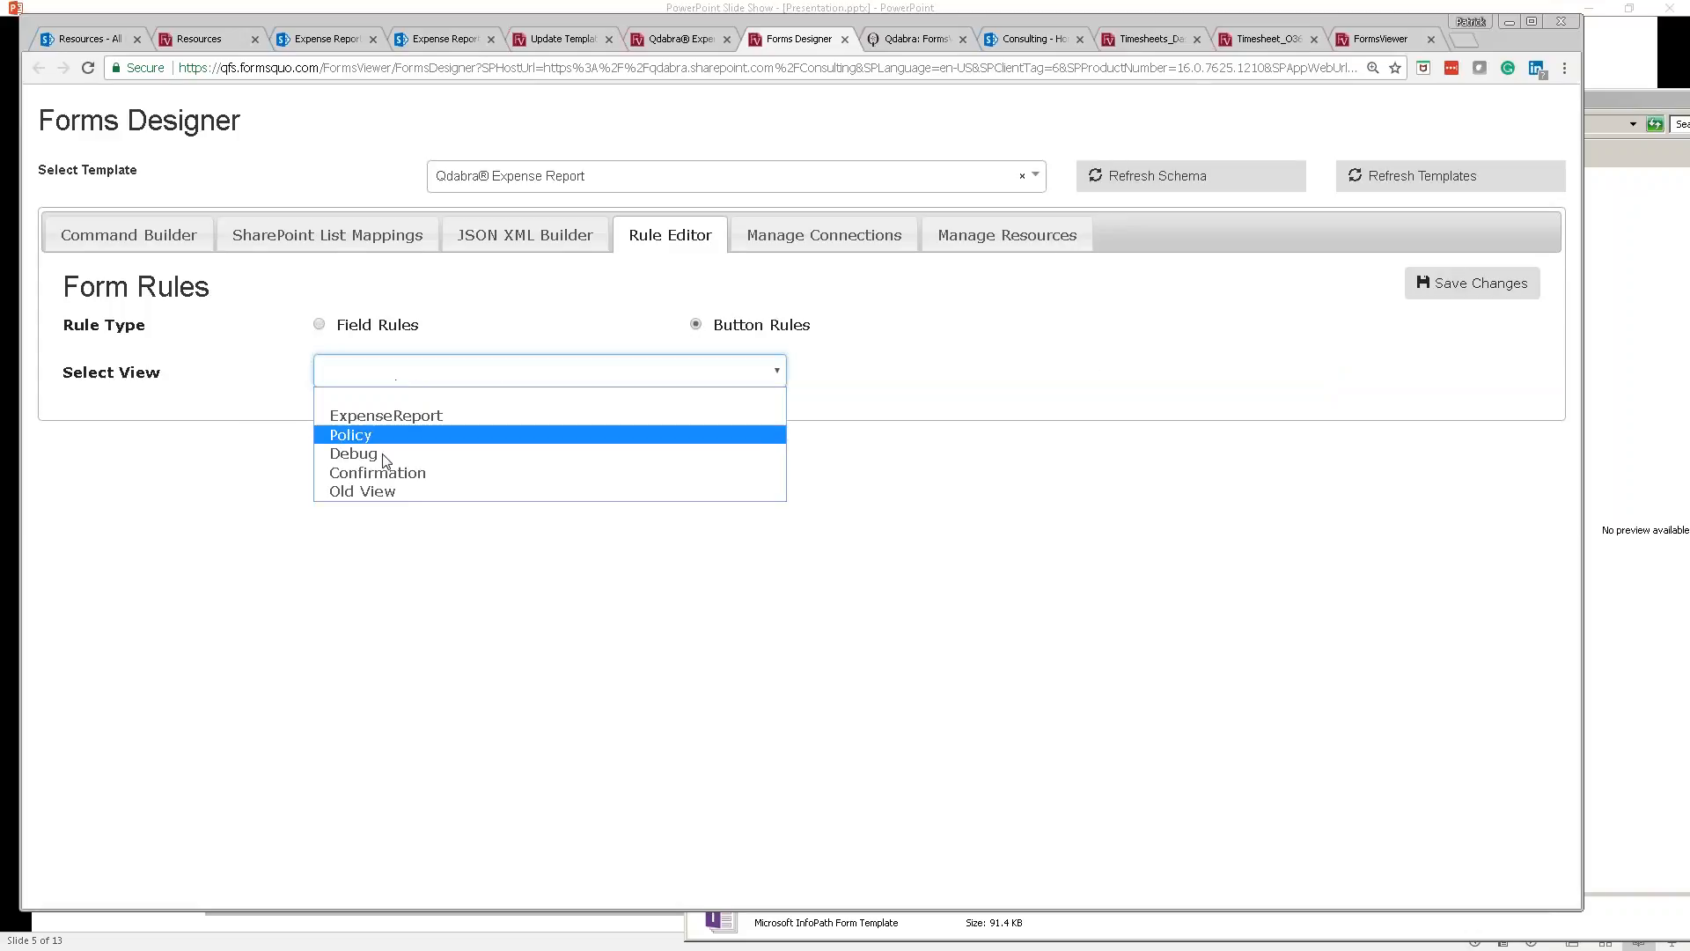
{"action": "left_click", "coordinate": [384, 420]}
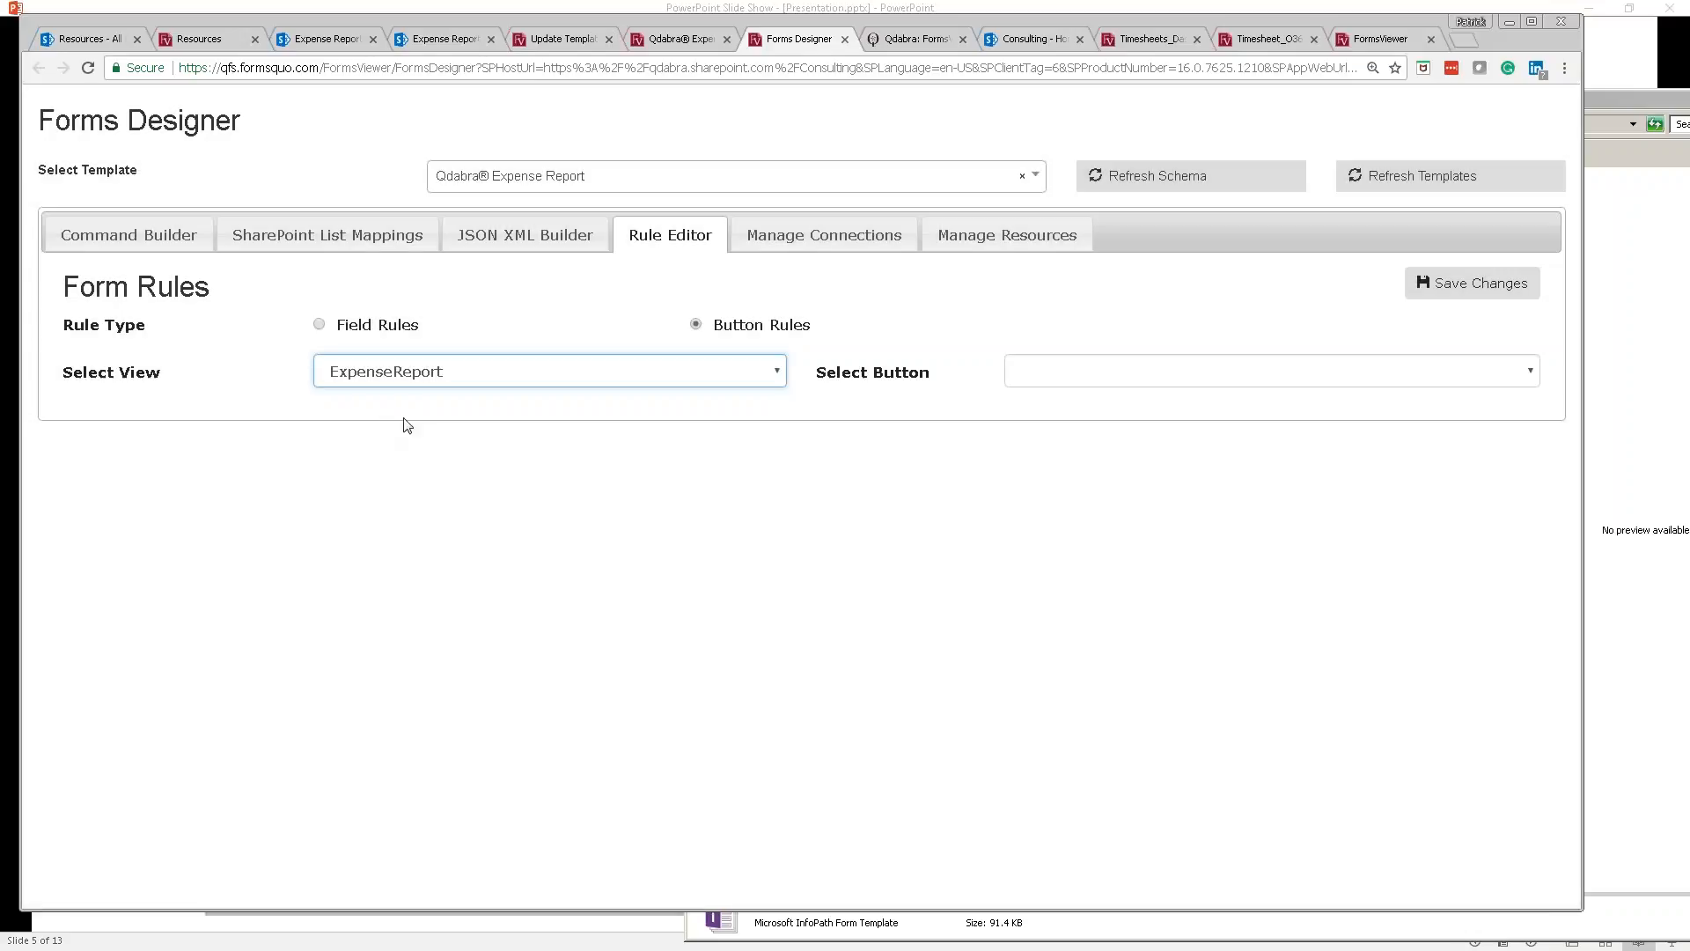
{"action": "left_click", "coordinate": [1026, 375]}
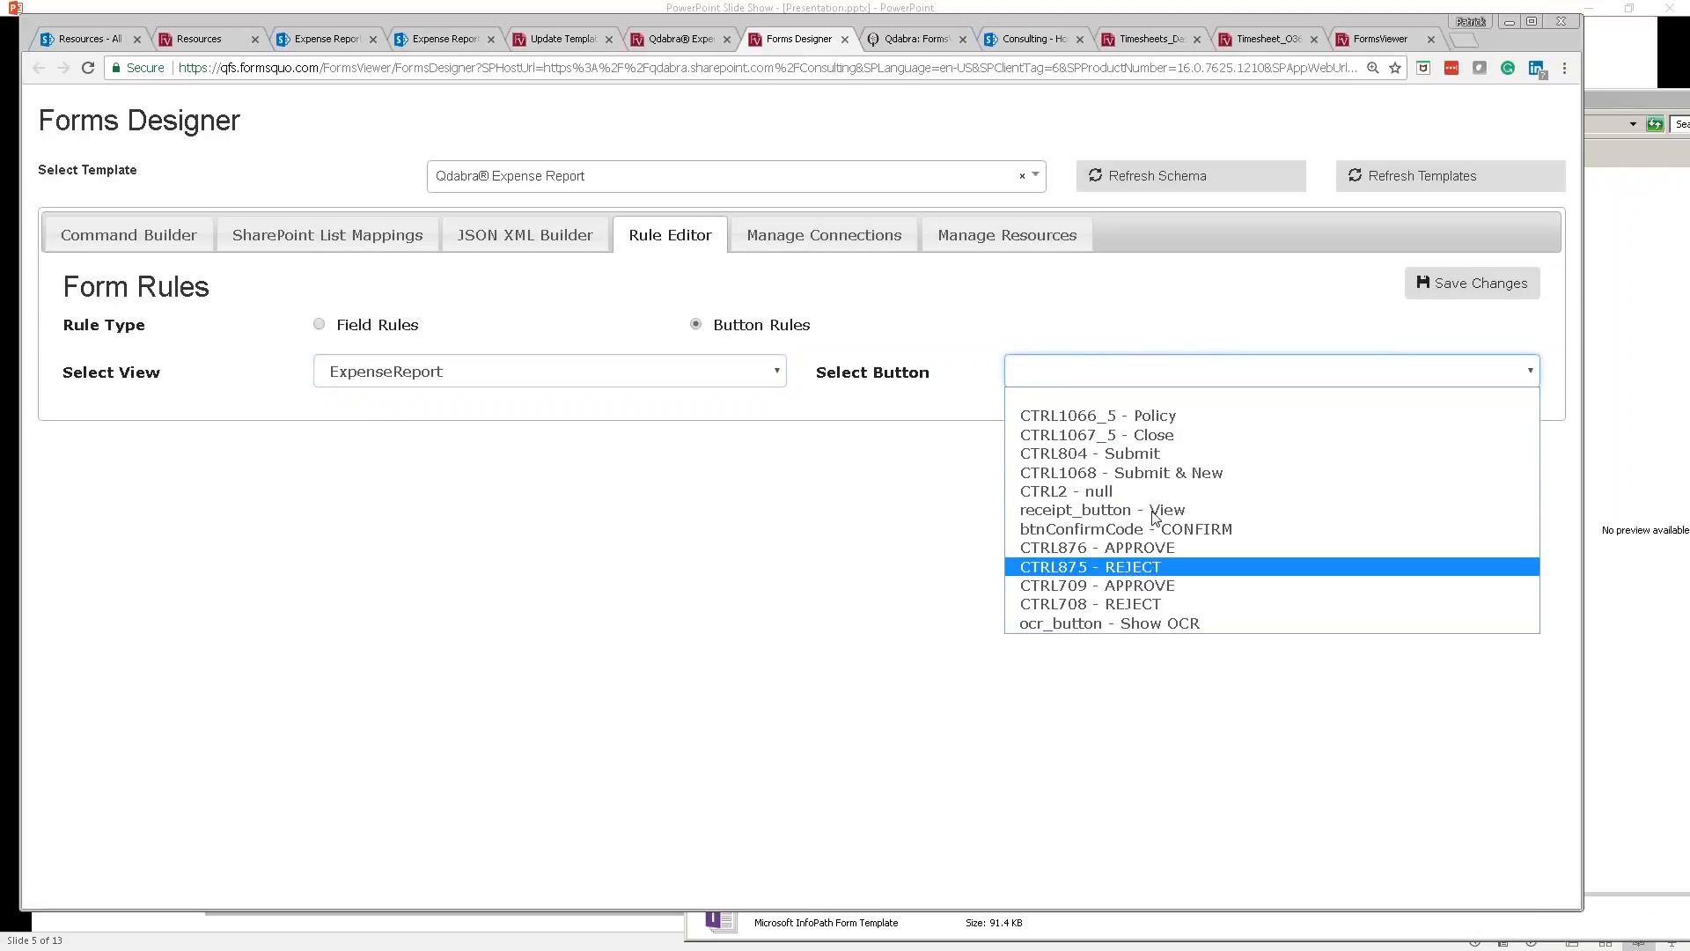
{"action": "left_click", "coordinate": [1114, 453]}
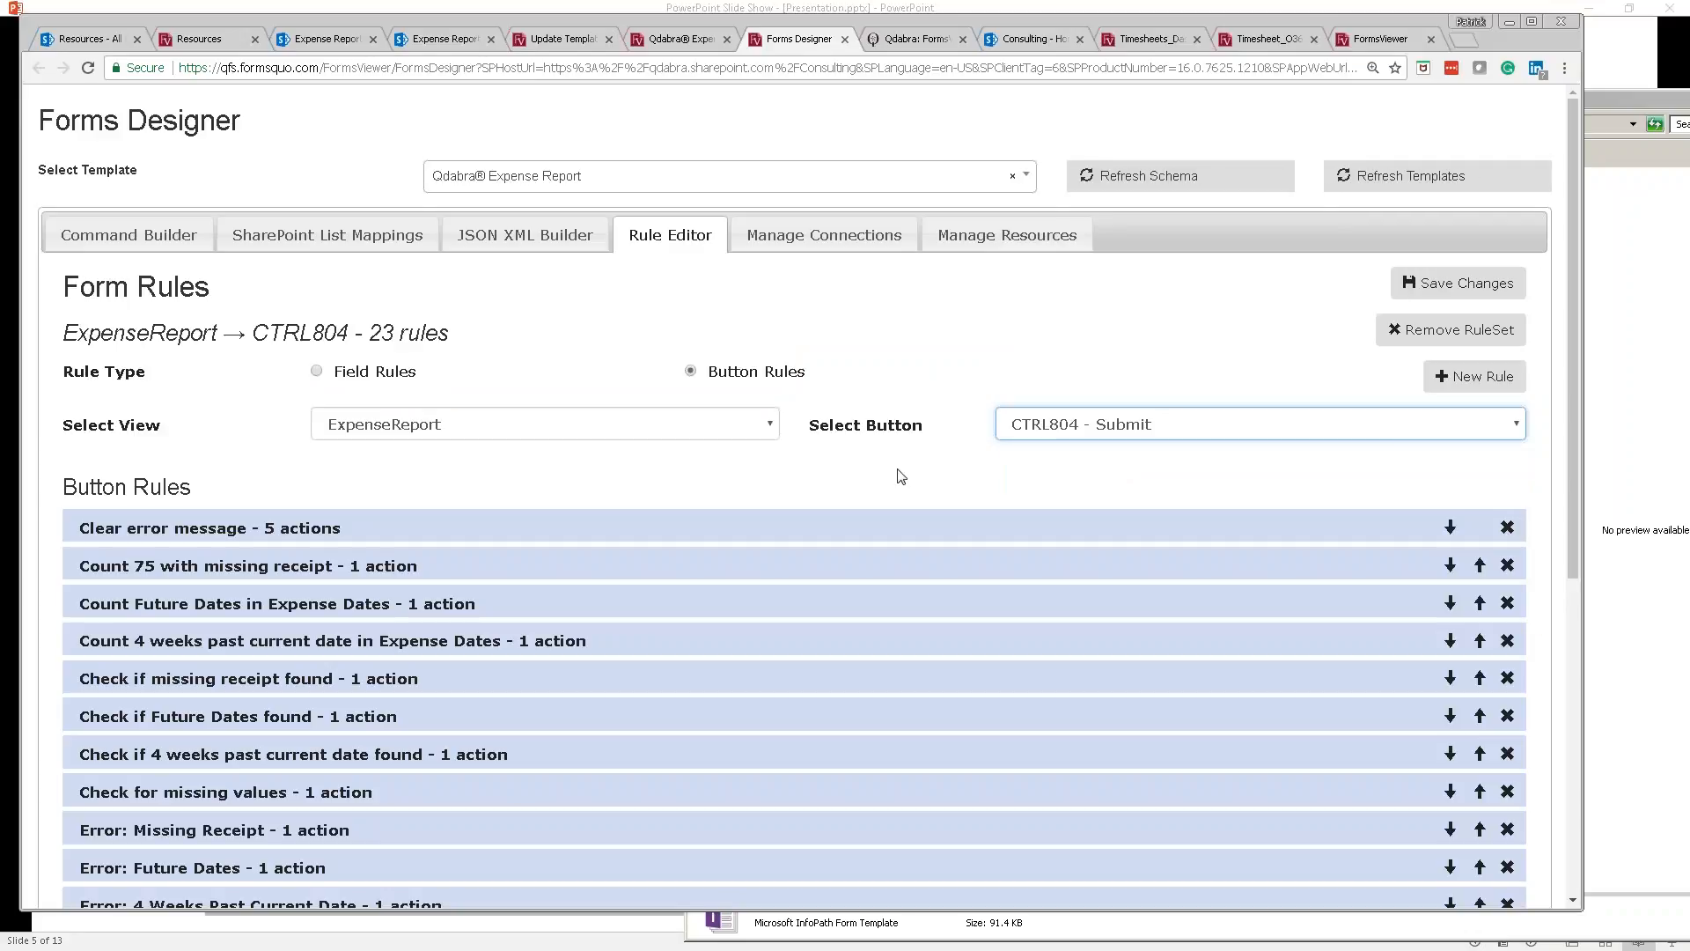
Step: Append ! to Attention in the Prompt message rule and save the rule changes
{"action": "scroll", "coordinate": [898, 476], "scroll_direction": "down", "scroll_amount": 2}
{"action": "scroll", "coordinate": [898, 476], "scroll_direction": "down", "scroll_amount": 2}
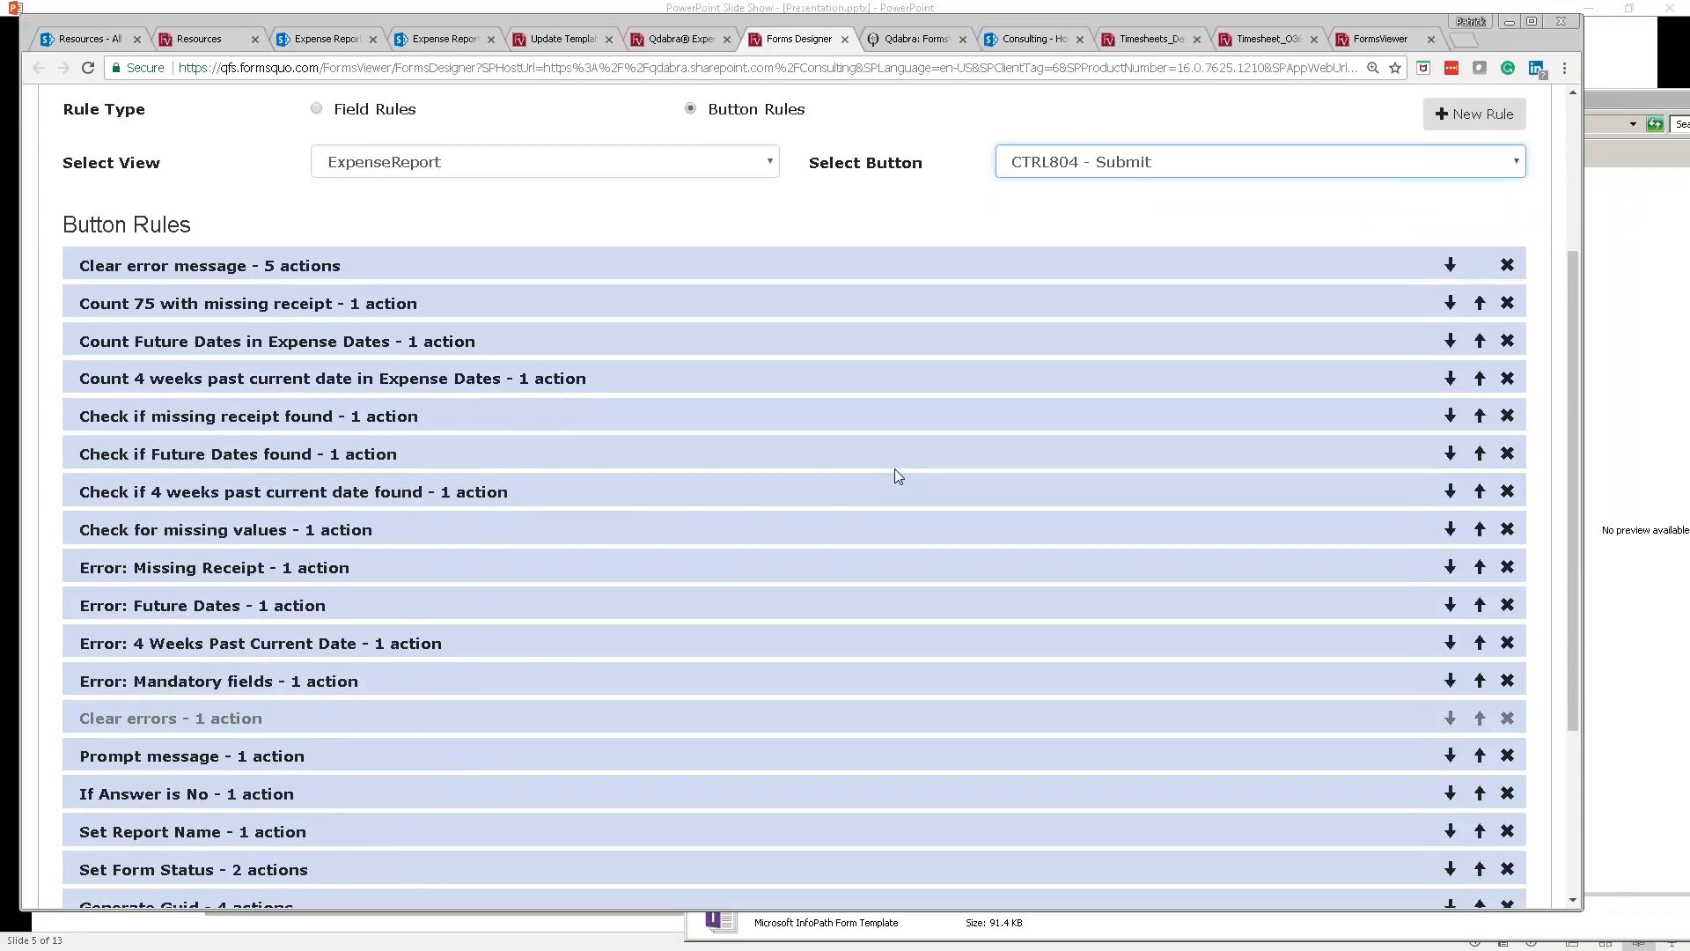
{"action": "scroll", "coordinate": [894, 470], "scroll_direction": "down", "scroll_amount": 1}
{"action": "scroll", "coordinate": [895, 470], "scroll_direction": "down", "scroll_amount": 1}
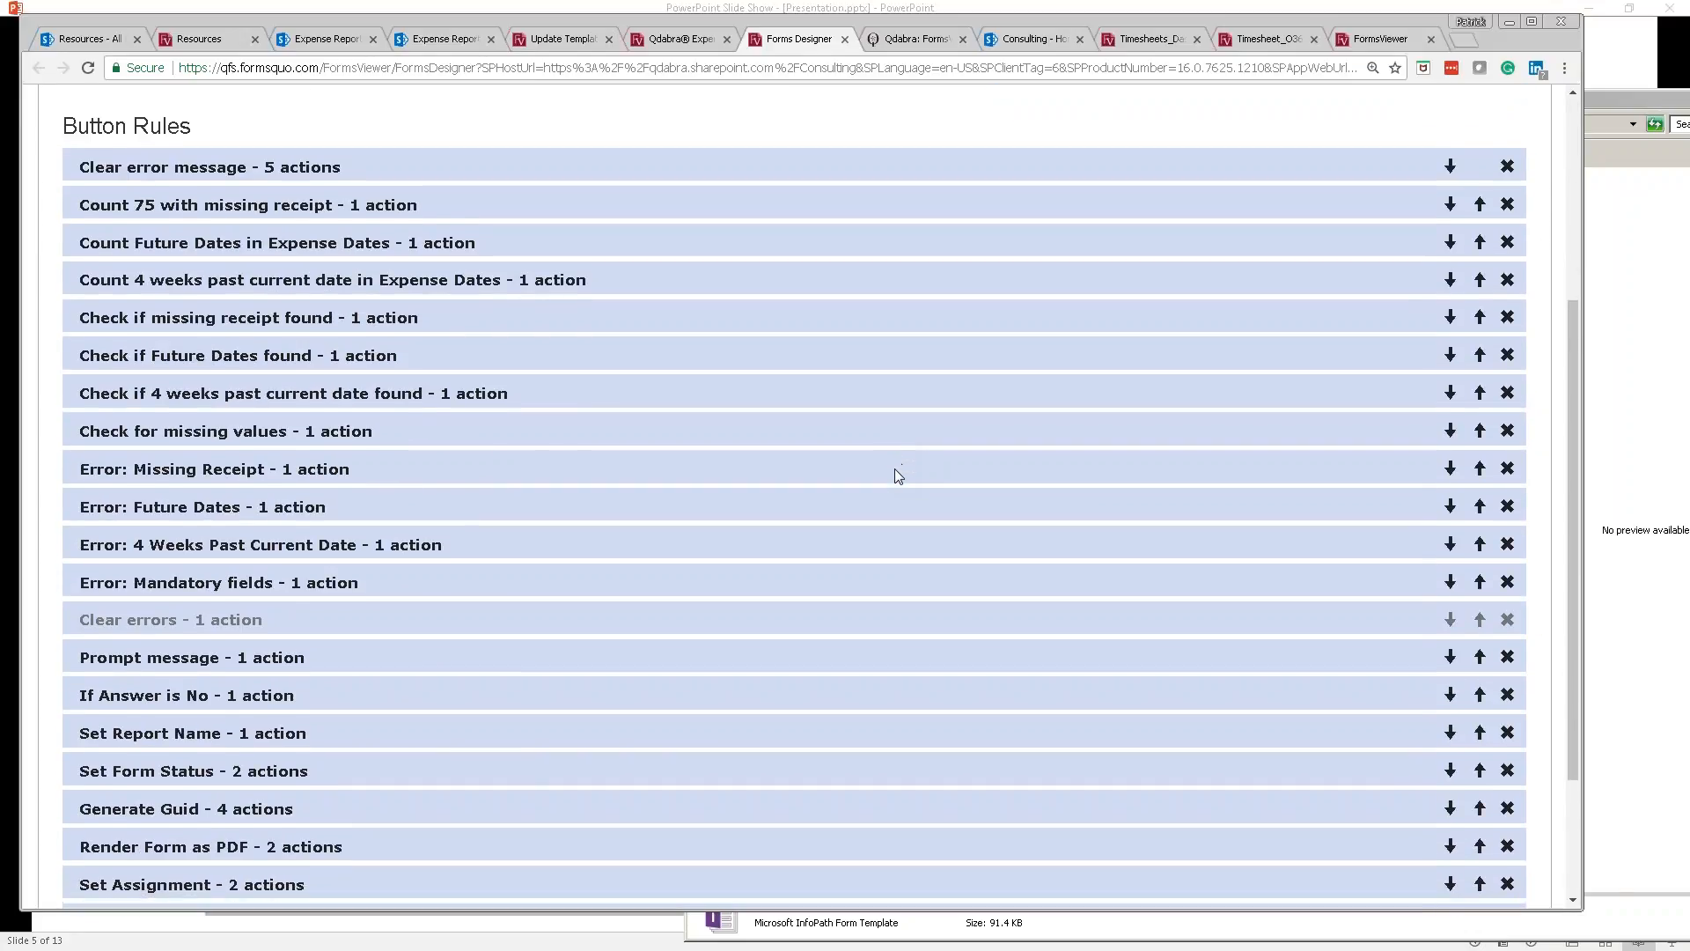
{"action": "scroll", "coordinate": [895, 476], "scroll_direction": "down", "scroll_amount": 1}
{"action": "left_click", "coordinate": [584, 522]}
{"action": "scroll", "coordinate": [623, 489], "scroll_direction": "down", "scroll_amount": 4}
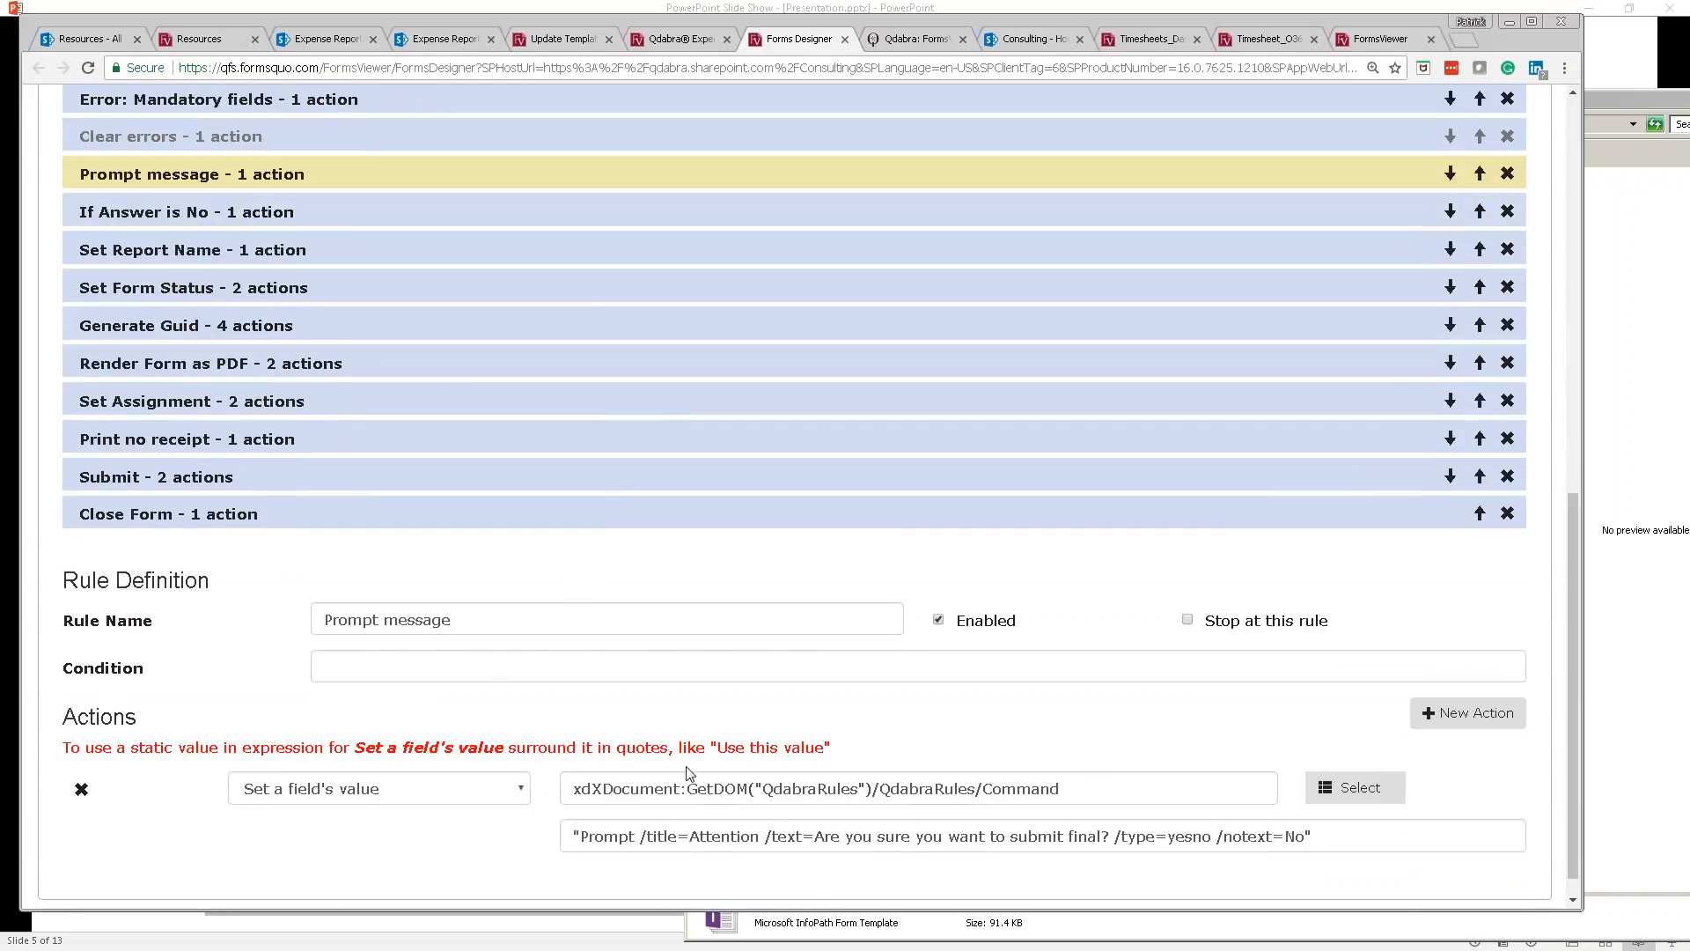
{"action": "left_click", "coordinate": [802, 845]}
{"action": "type", "text": "!"}
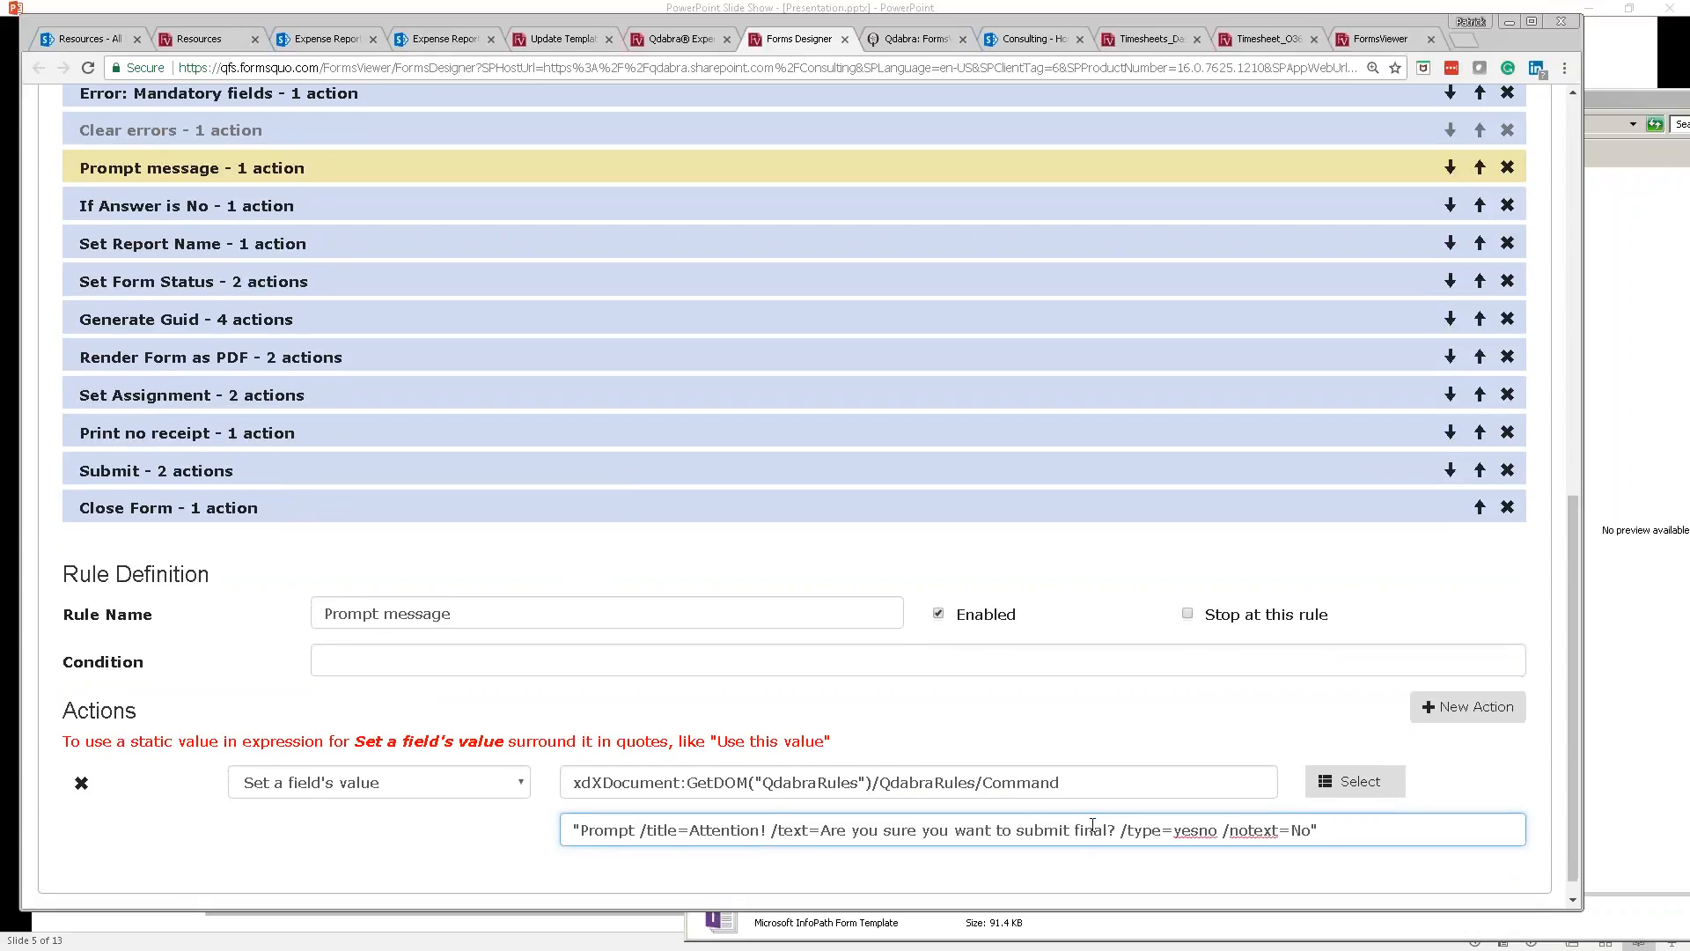
{"action": "scroll", "coordinate": [1309, 436], "scroll_direction": "up", "scroll_amount": 6}
{"action": "scroll", "coordinate": [1307, 431], "scroll_direction": "up", "scroll_amount": 1}
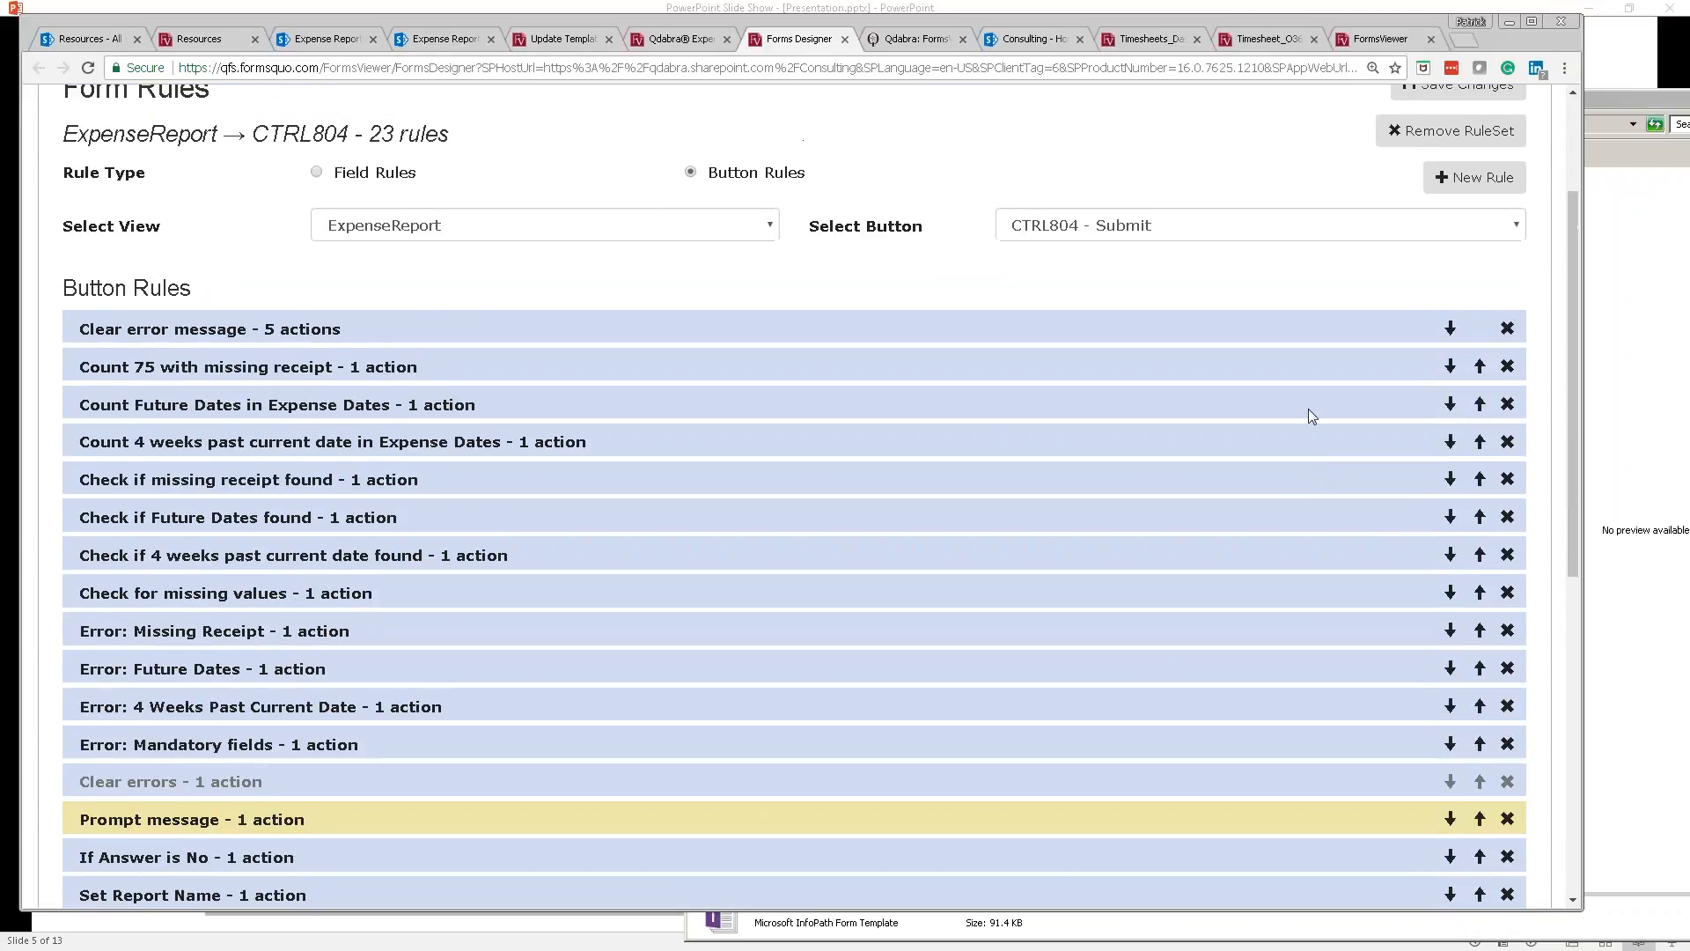
{"action": "left_click", "coordinate": [1459, 93]}
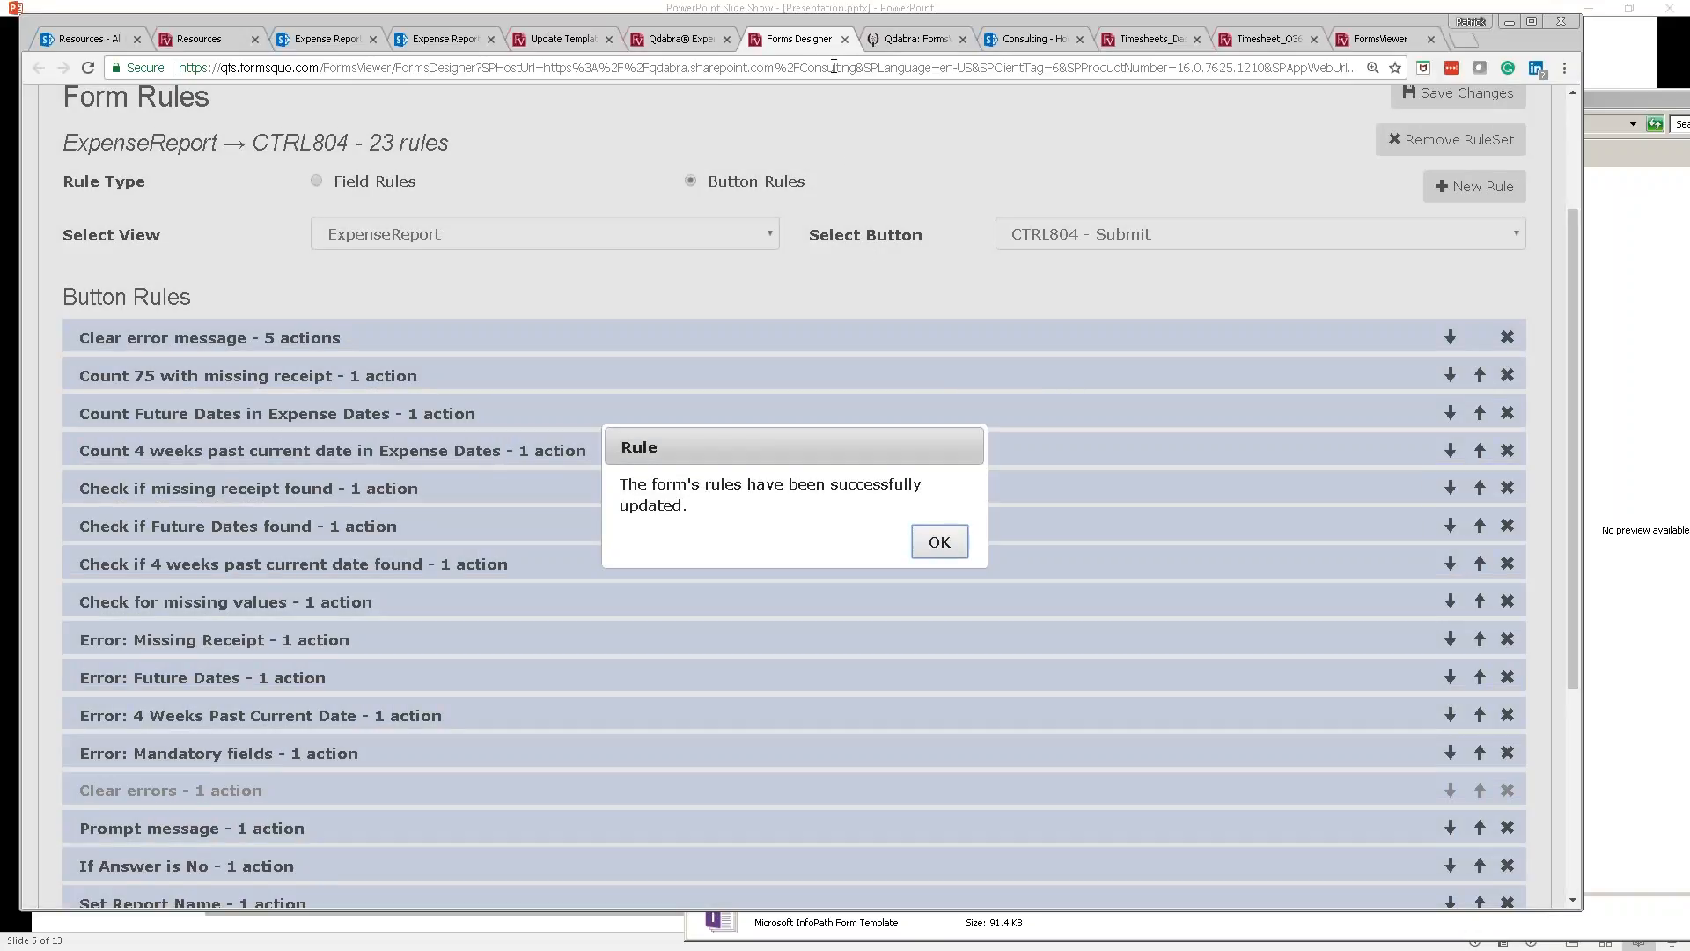
{"action": "left_click", "coordinate": [939, 541]}
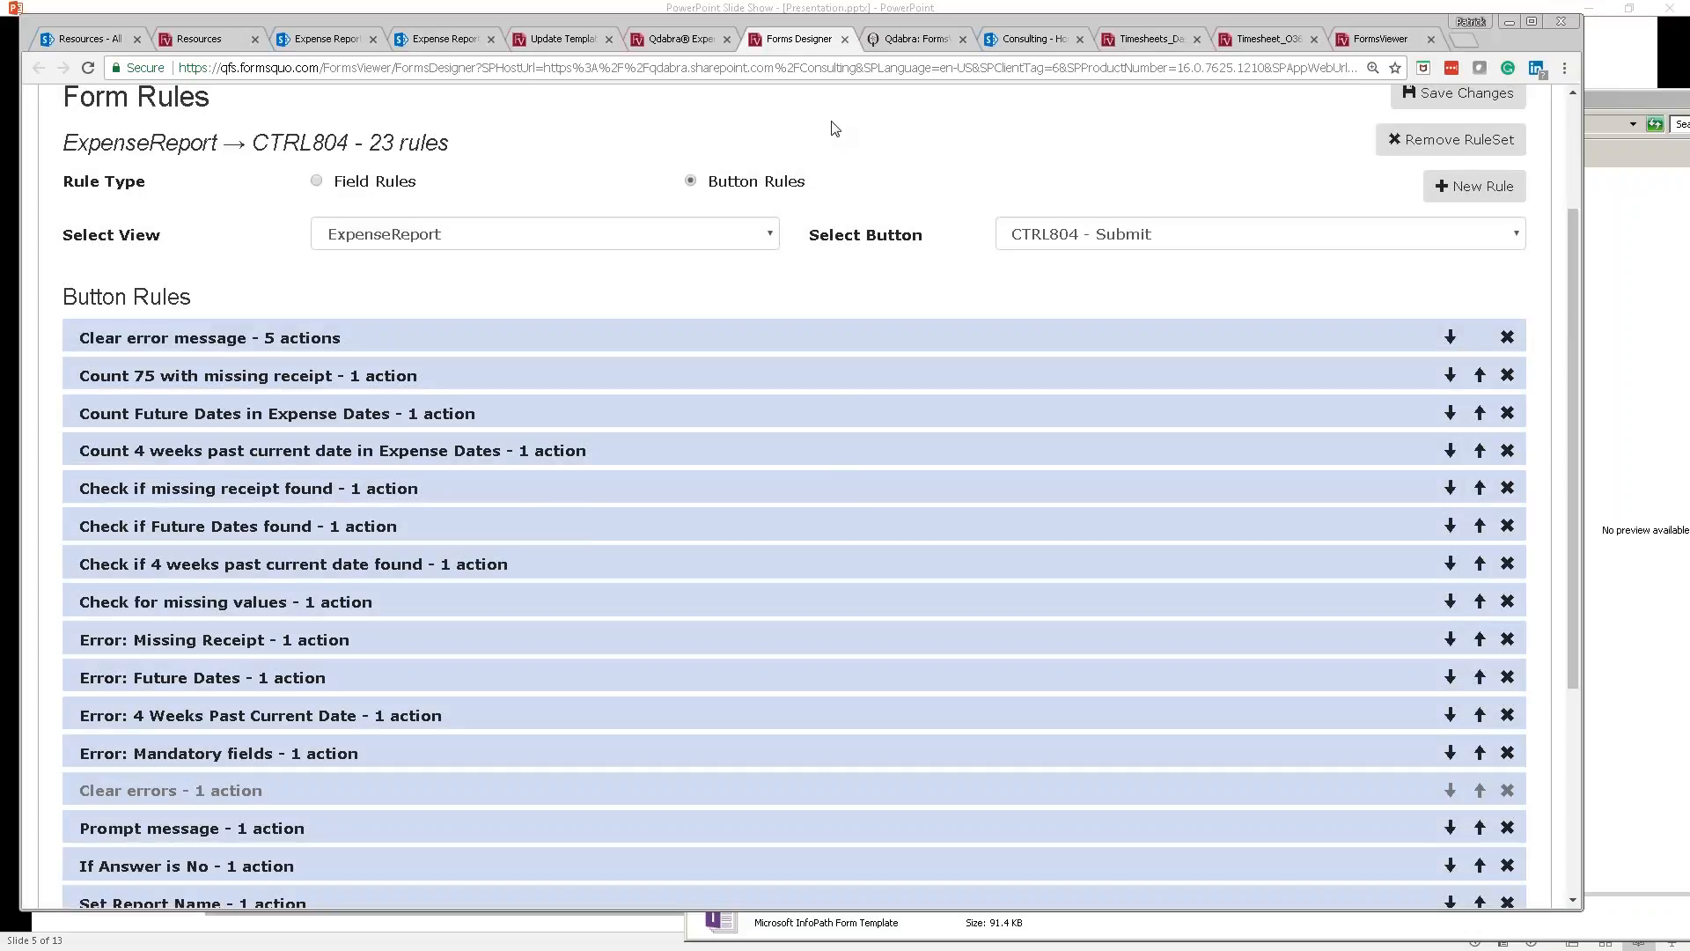
Step: Close the Forms Designer tab and start a new report from the Expense Reports Library
{"action": "left_click", "coordinate": [844, 40]}
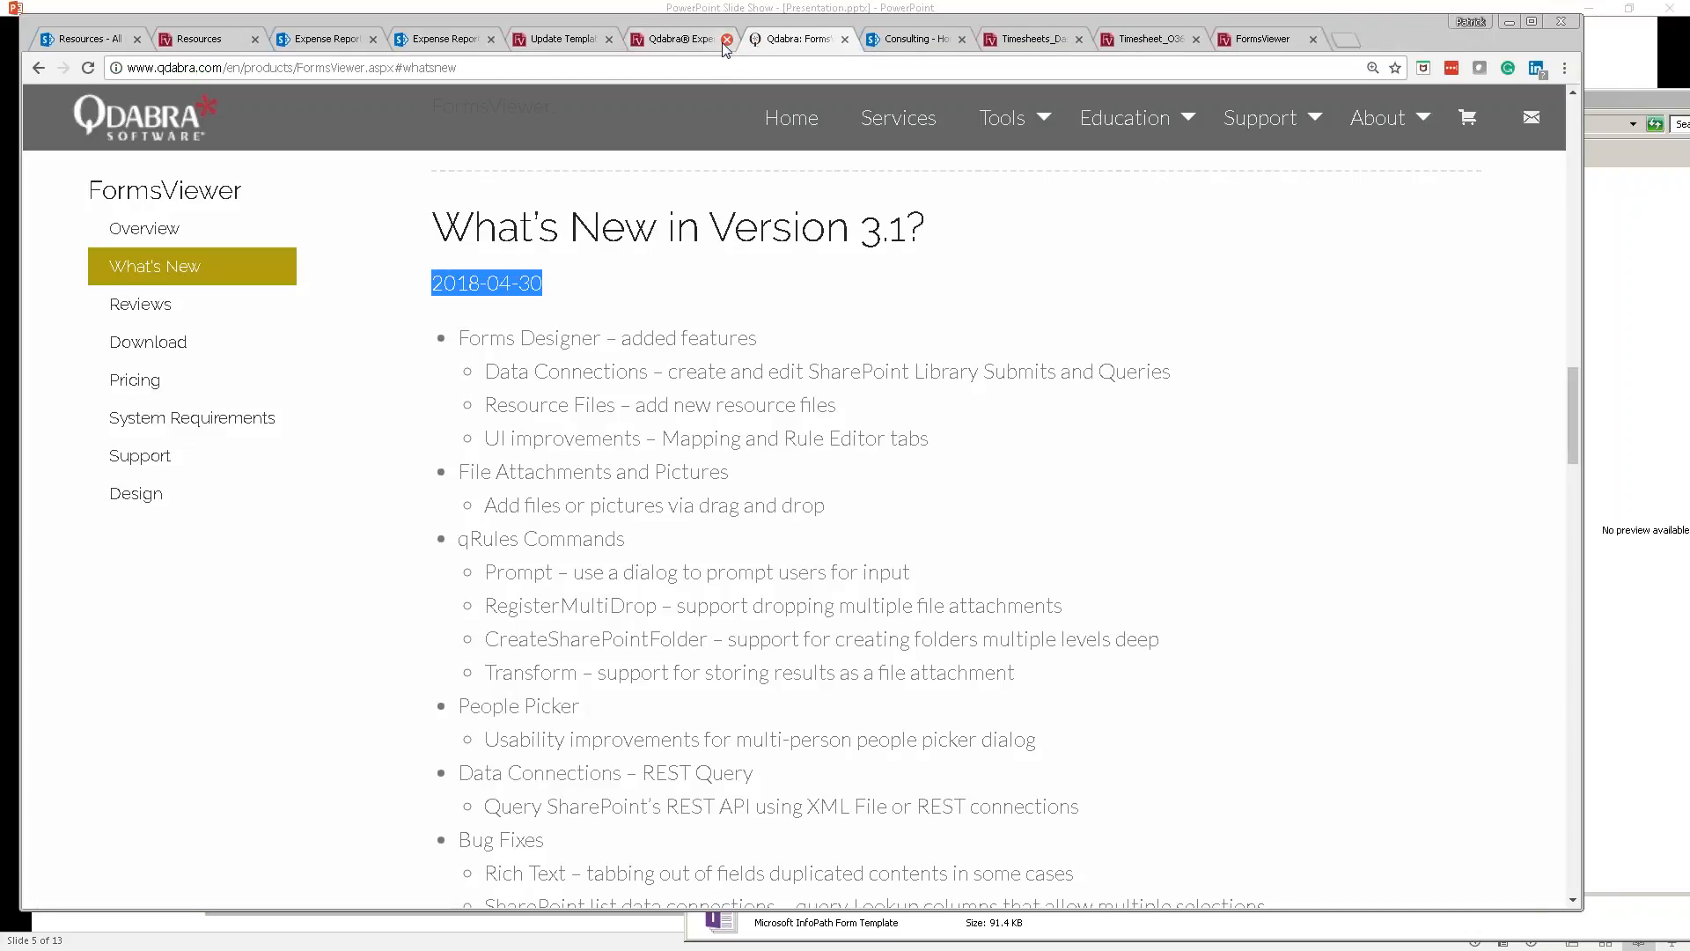
{"action": "left_click", "coordinate": [410, 51]}
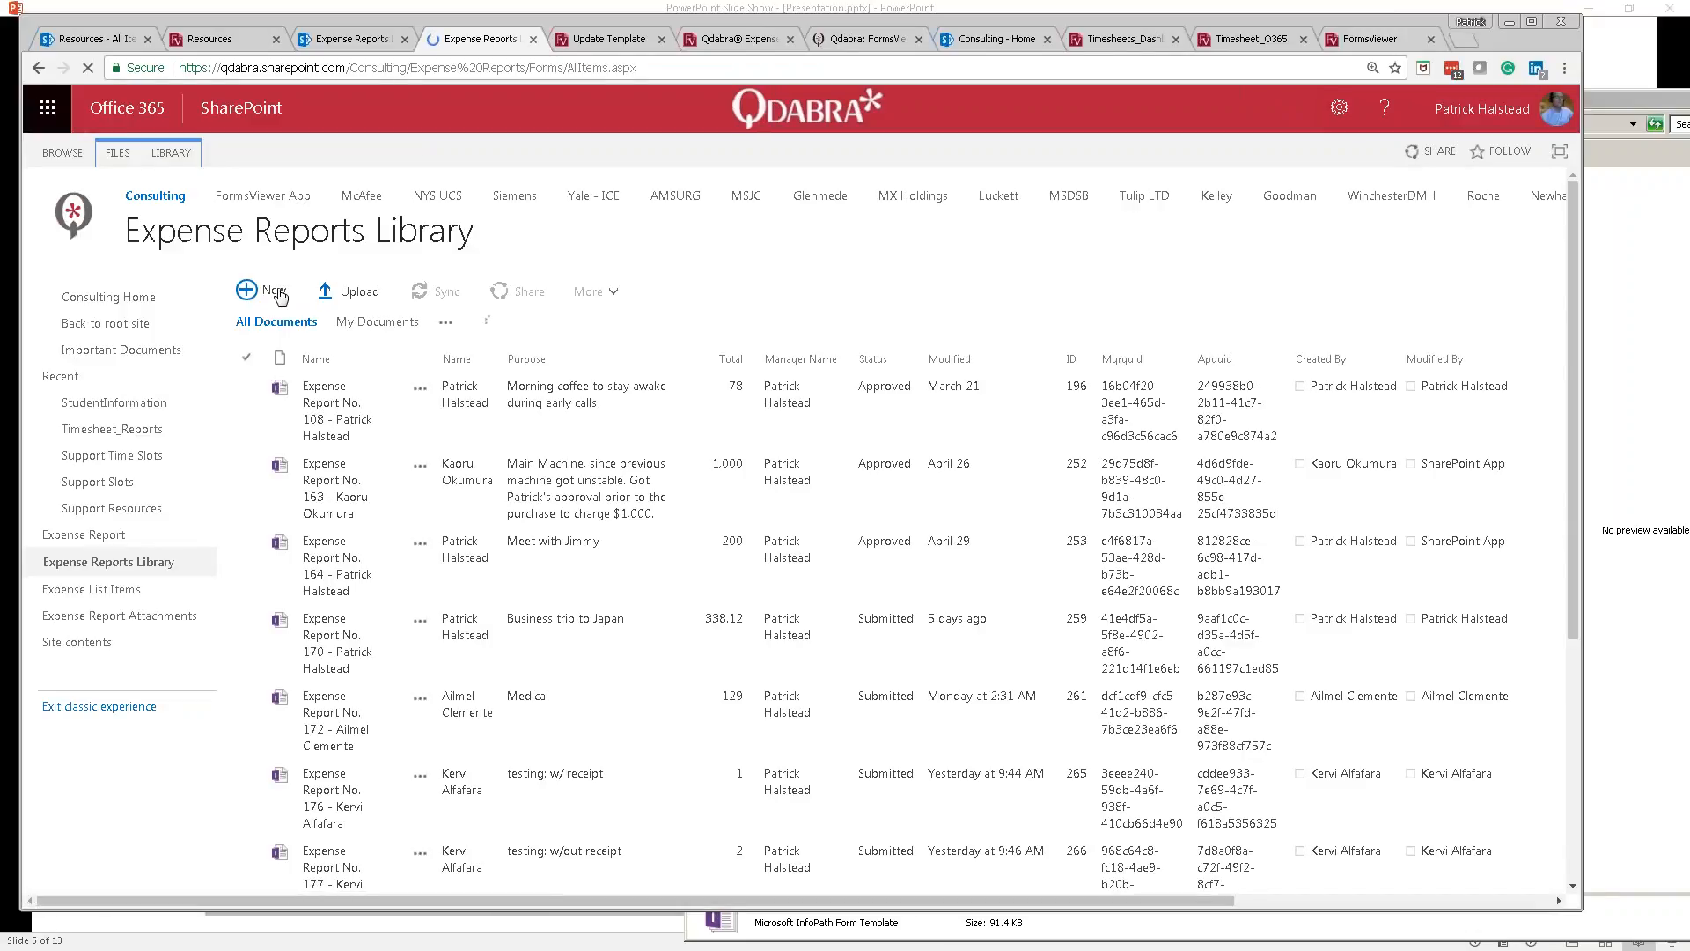
{"action": "left_click", "coordinate": [276, 293]}
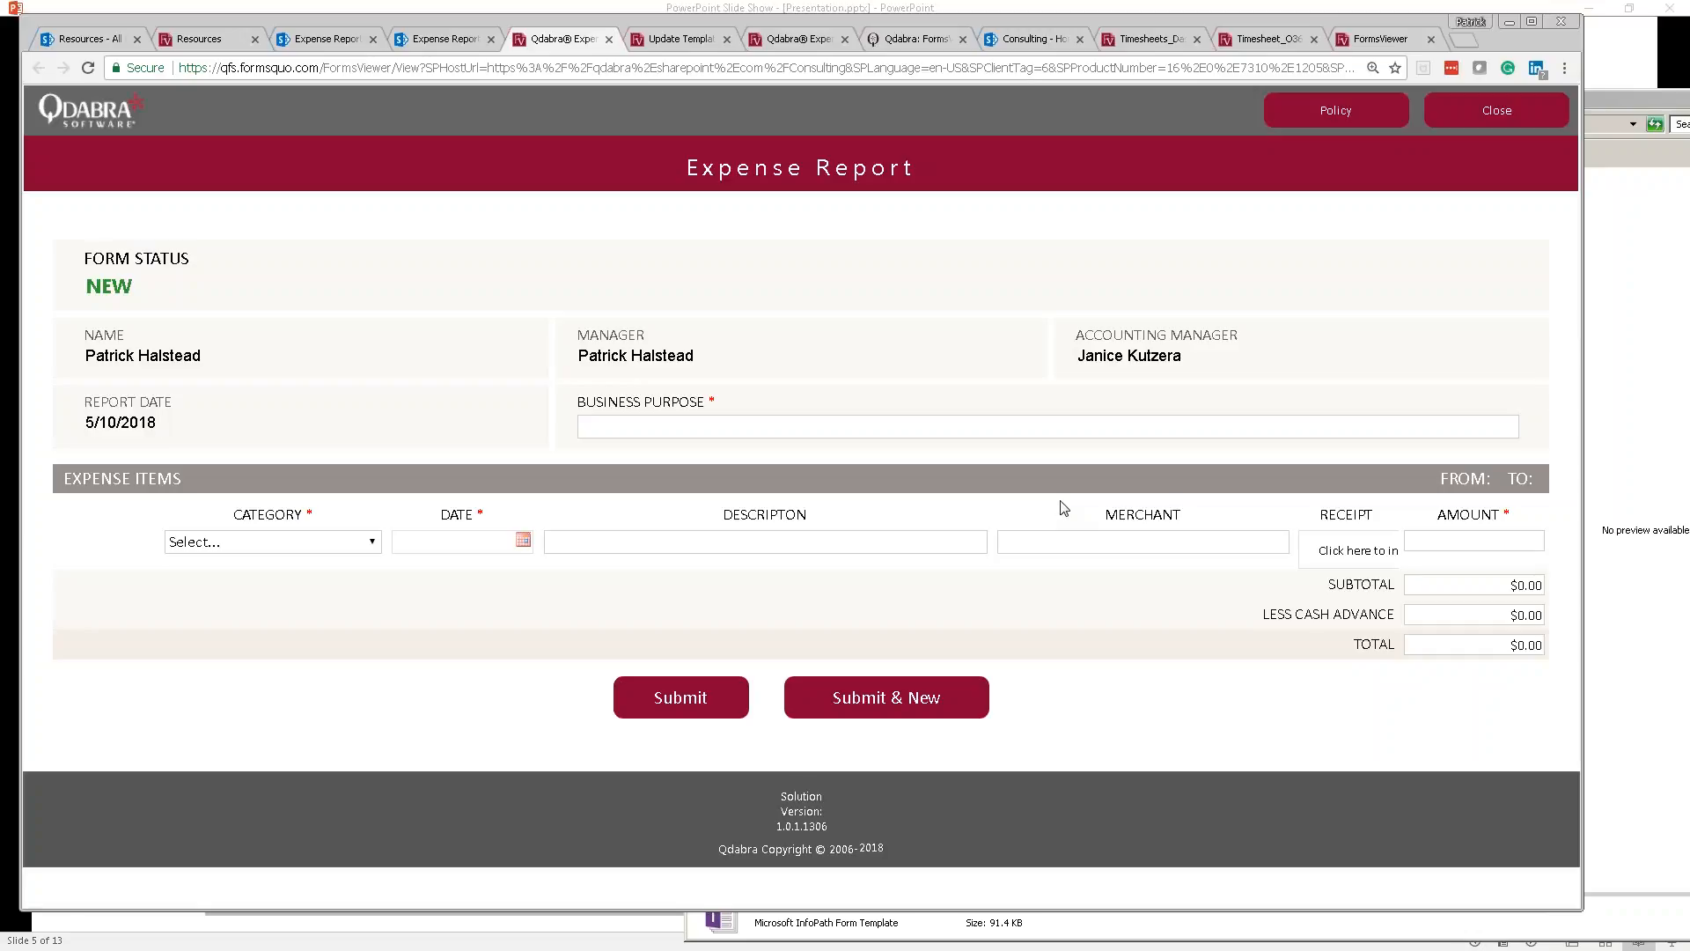
Step: Enter purpose 'one more test' and start a Transportation item dated 5/10/2018
{"action": "left_click", "coordinate": [790, 432]}
{"action": "type", "text": "o"}
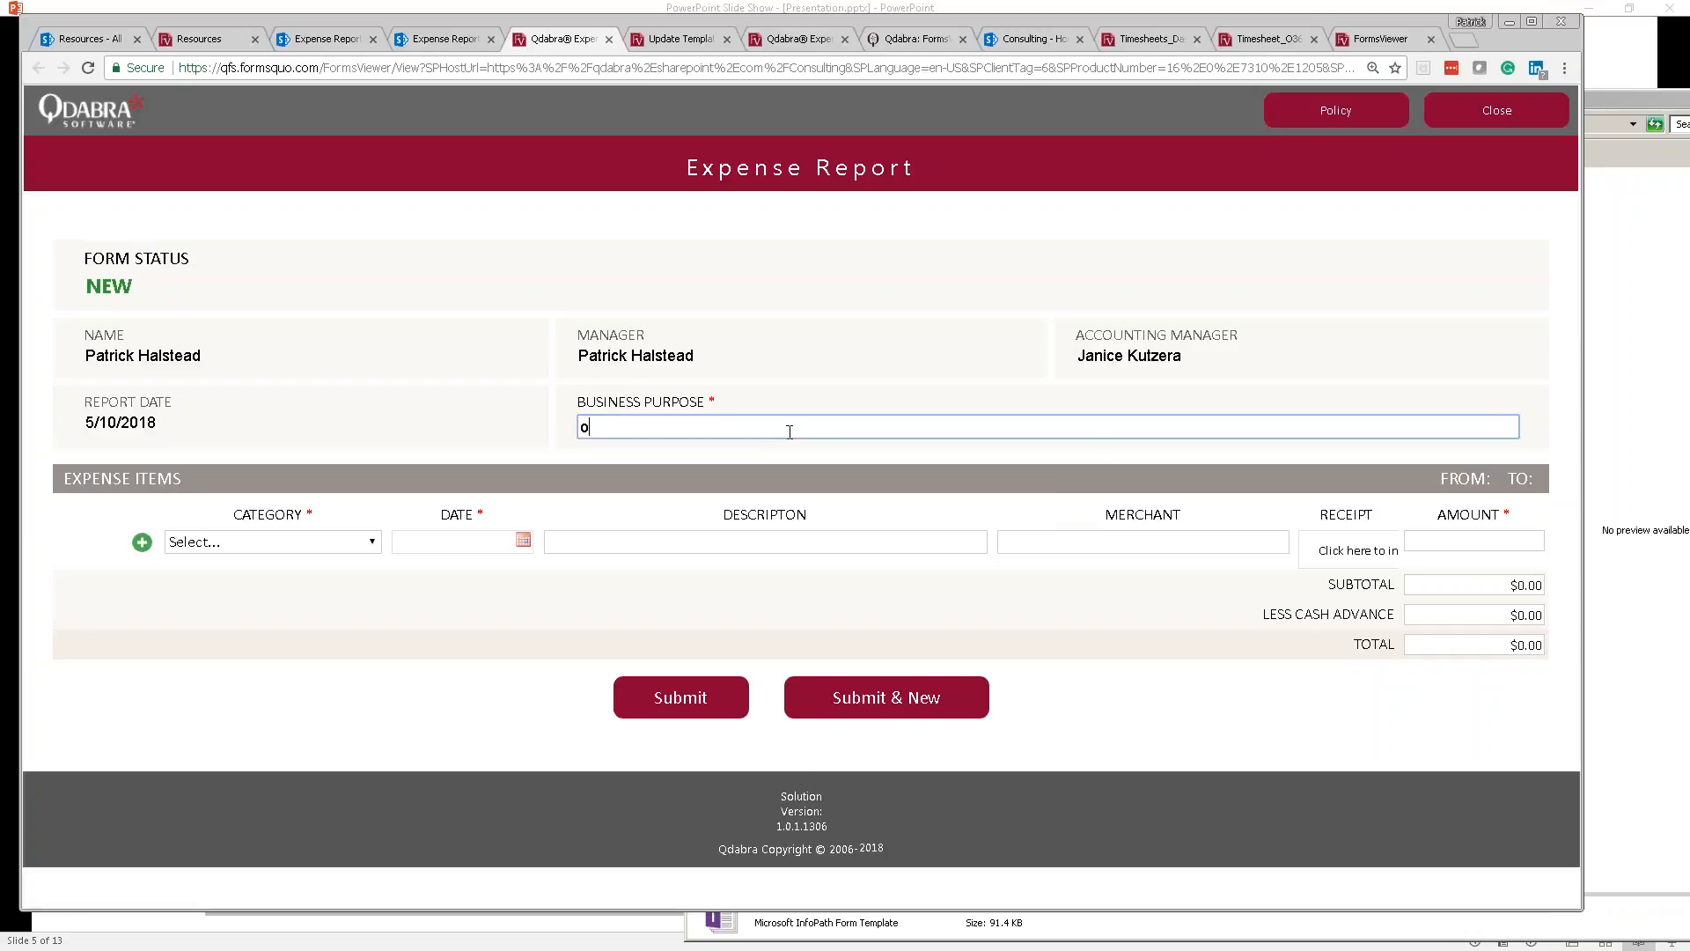
{"action": "type", "text": "ne more test"}
{"action": "left_click", "coordinate": [249, 545]}
{"action": "left_click", "coordinate": [254, 645]}
{"action": "left_click", "coordinate": [531, 547]}
{"action": "left_click", "coordinate": [552, 666]}
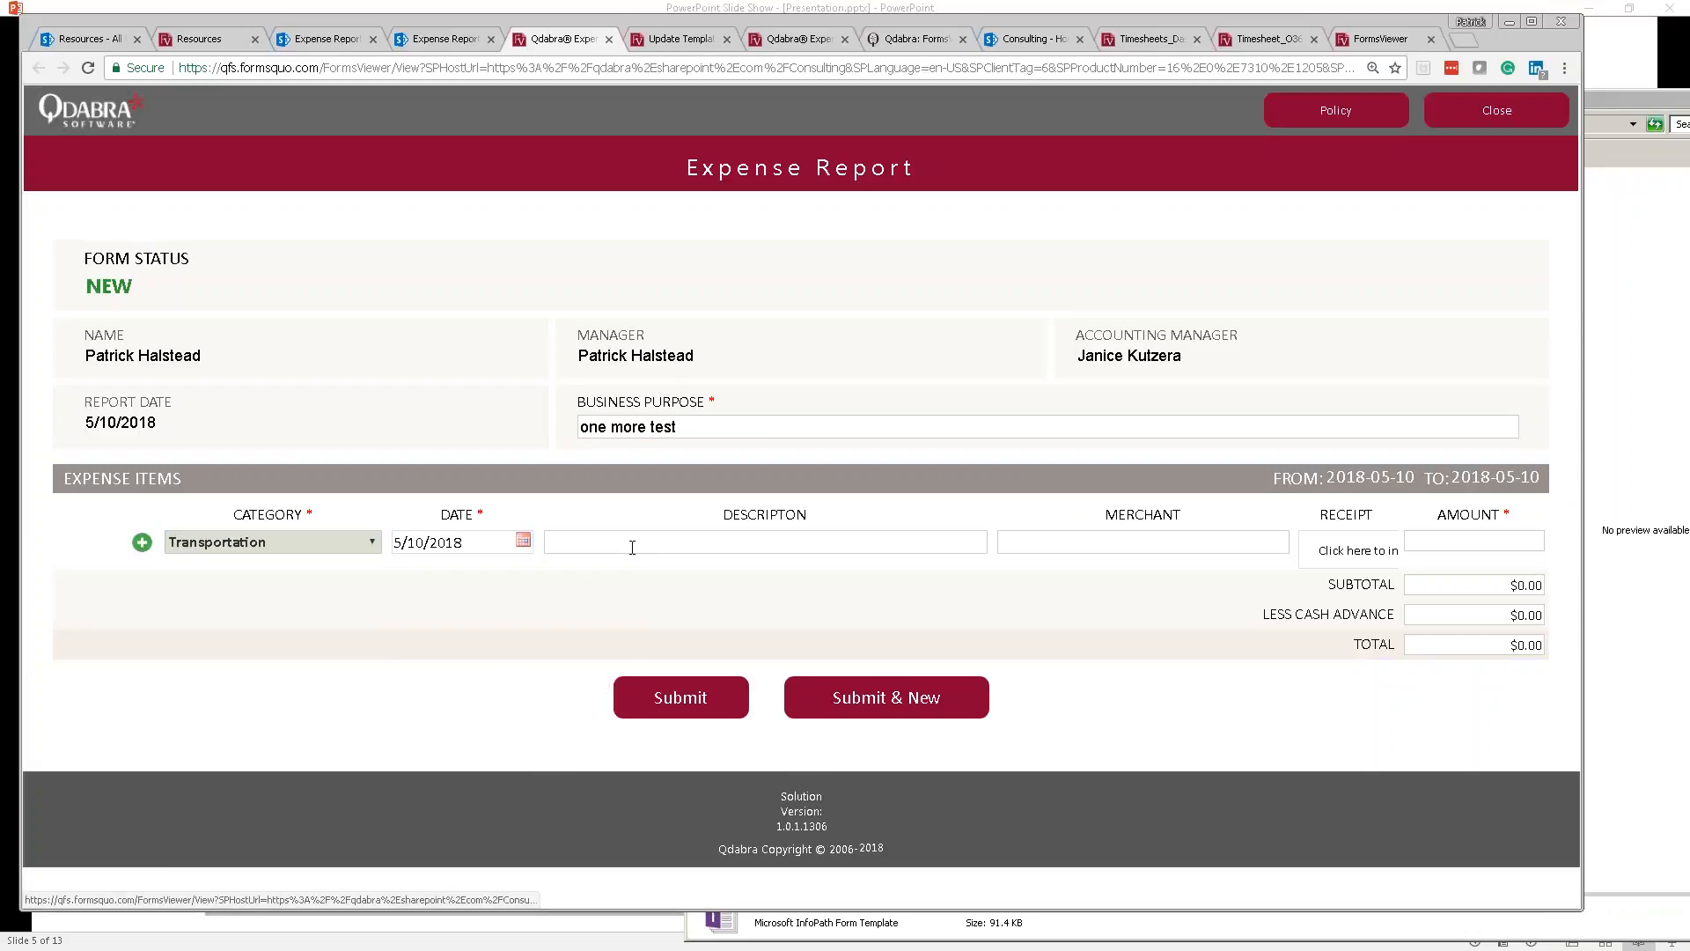
{"action": "left_click", "coordinate": [630, 547]}
Step: Fill in the item as Taxi from Lyft for $23.00
{"action": "type", "text": "Taxi"}
{"action": "key", "text": "Tab"}
{"action": "type", "text": "Lyft"}
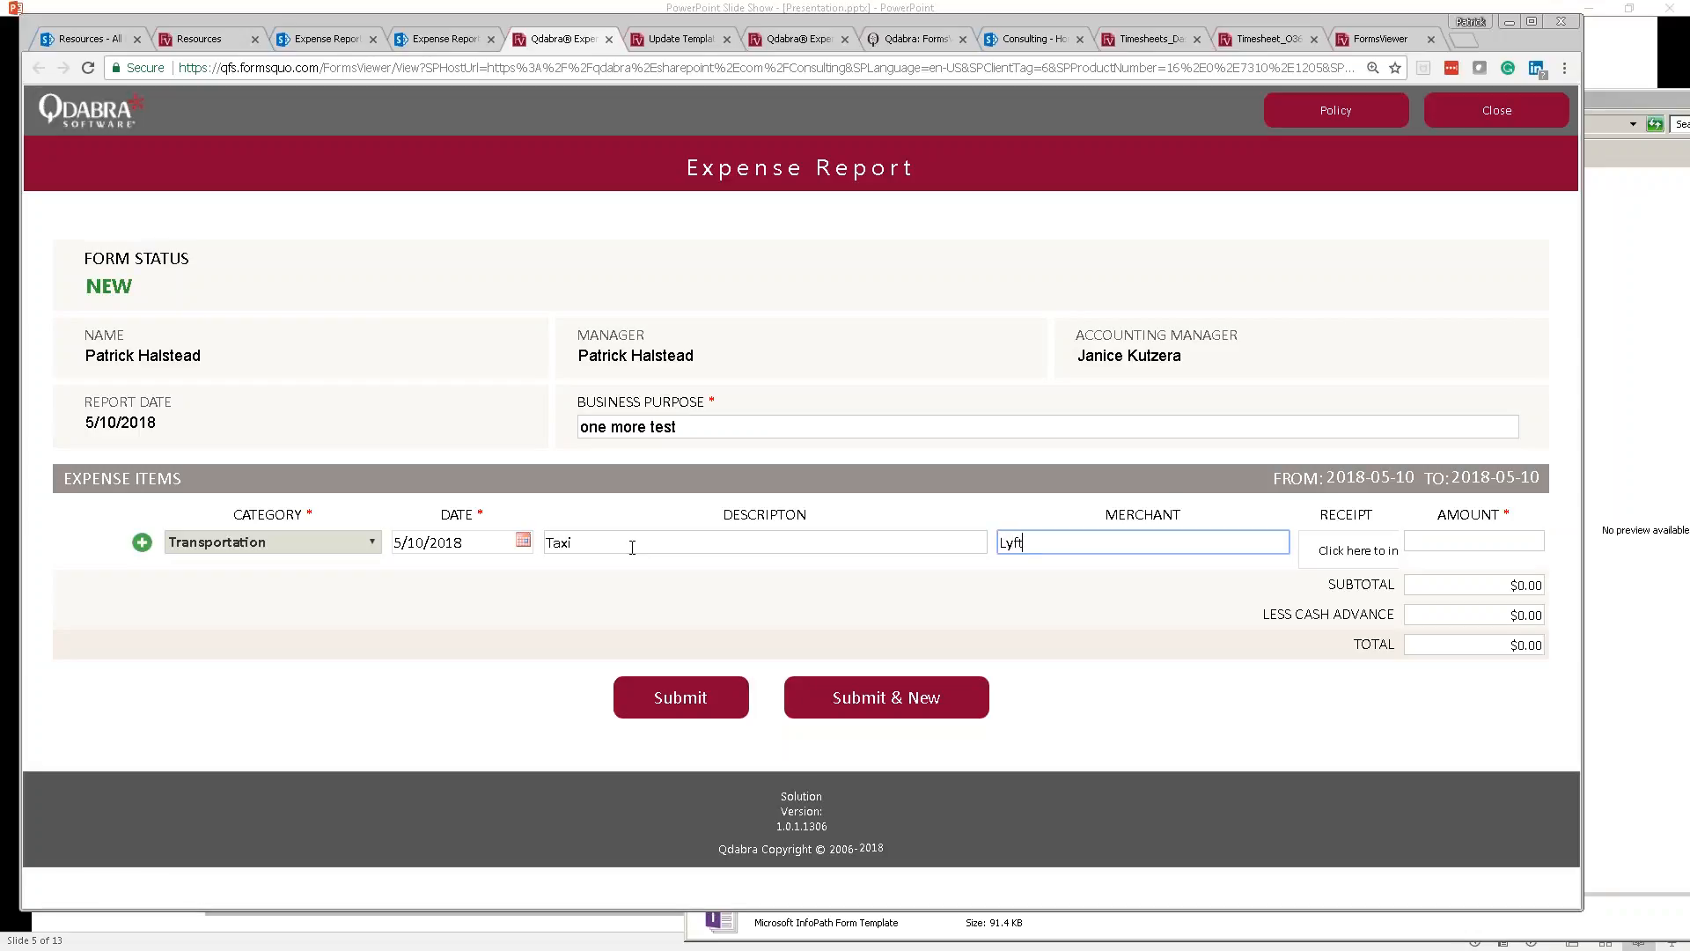
{"action": "key", "text": "Tab"}
{"action": "type", "text": "23"}
{"action": "key", "text": "Tab"}
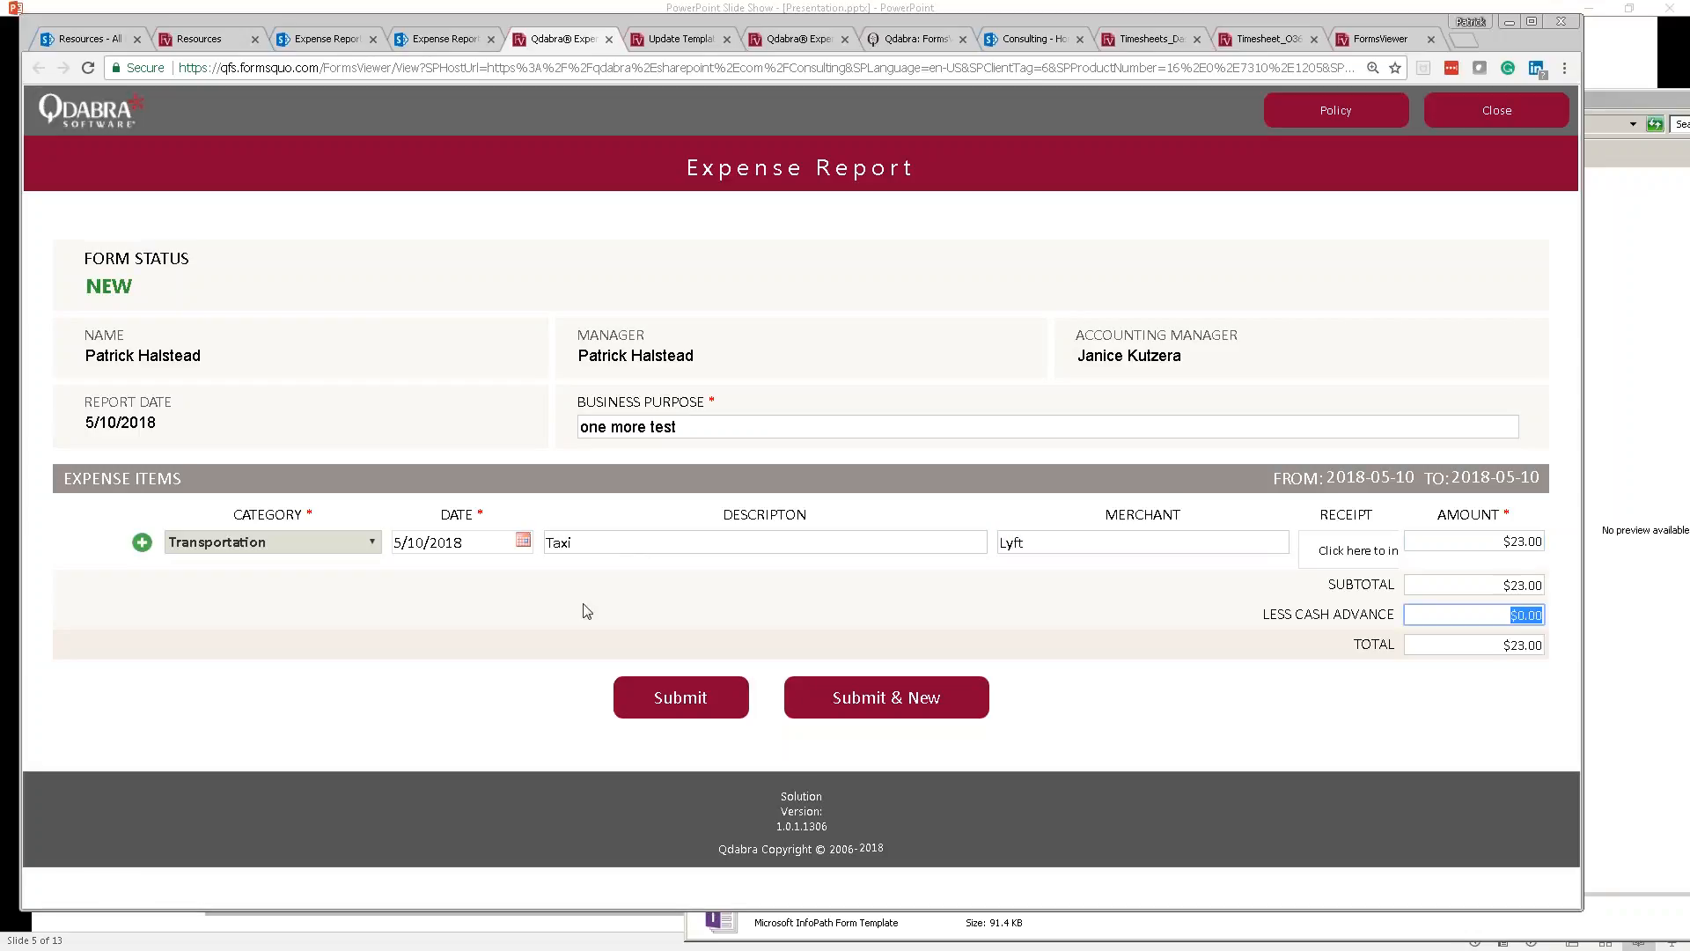
Step: Submit the report and decline the Attention confirmation with Escape
{"action": "left_click", "coordinate": [635, 708]}
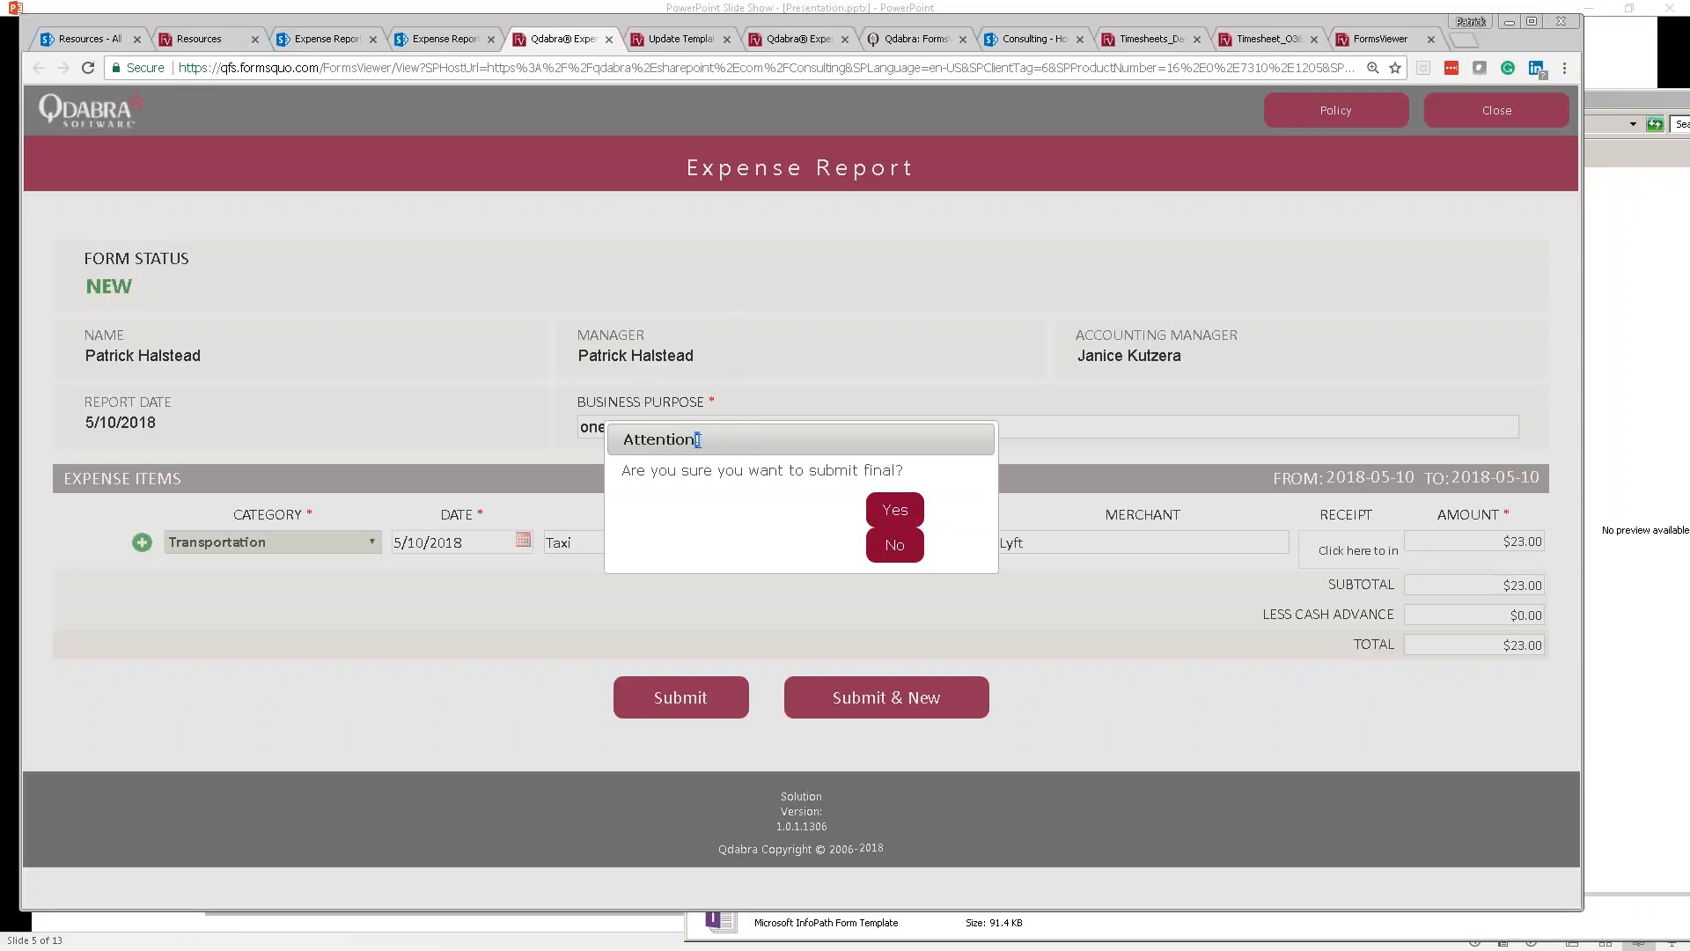
{"action": "key", "text": "Escape"}
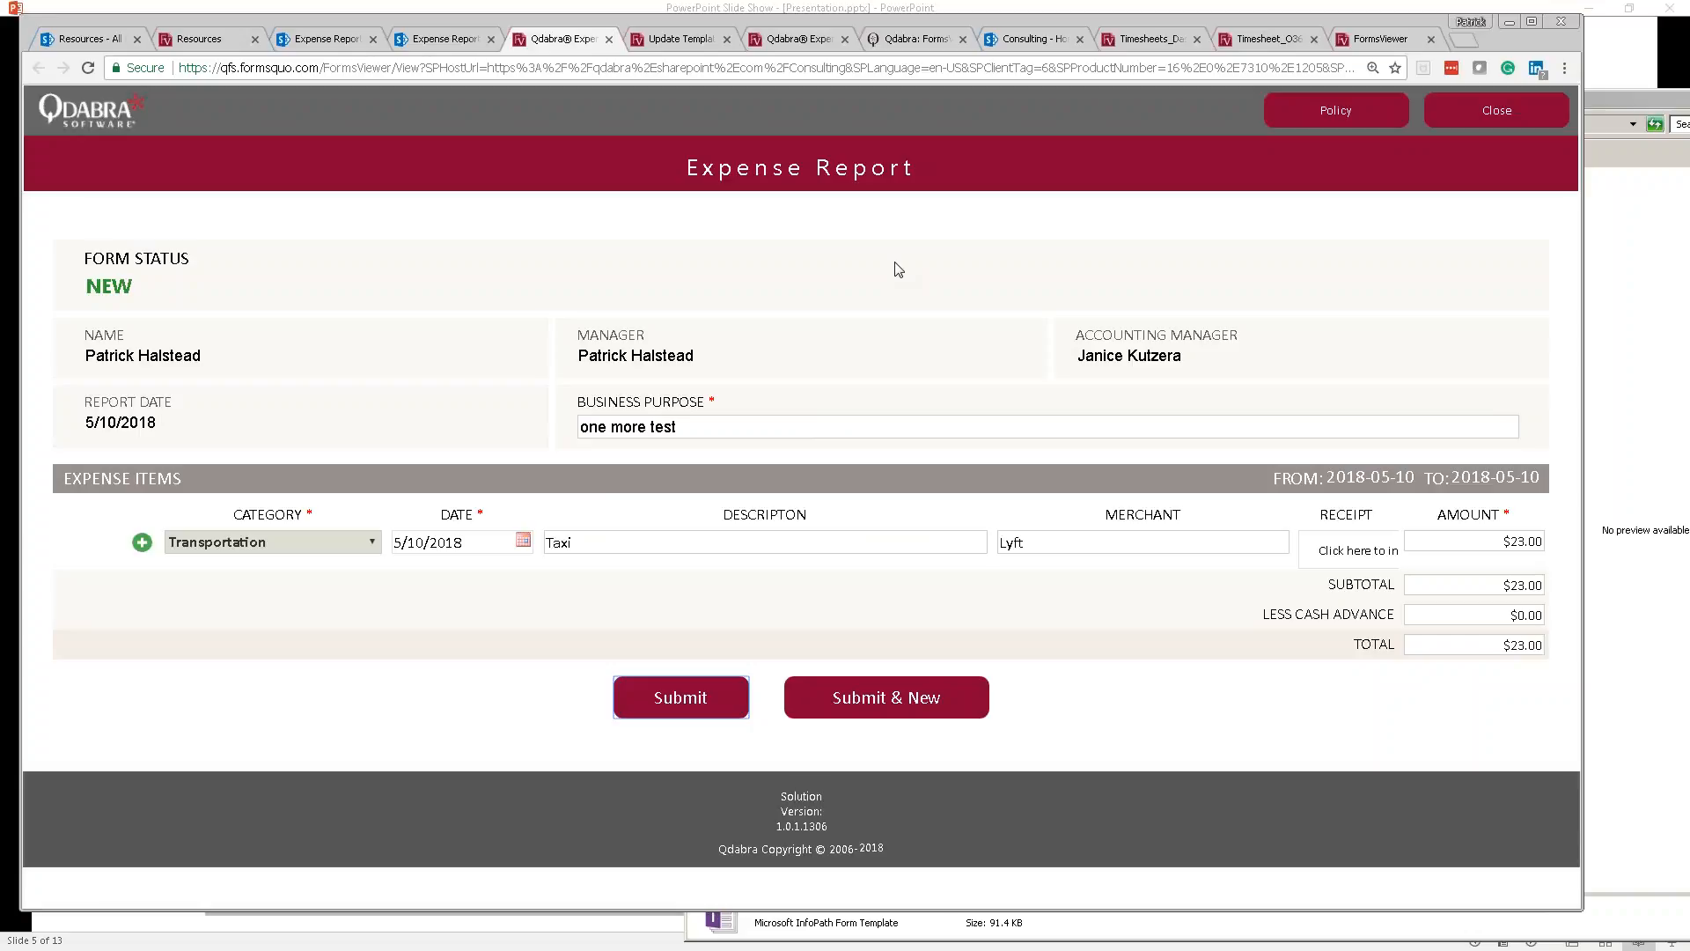
{"action": "key", "text": "alt+Tab"}
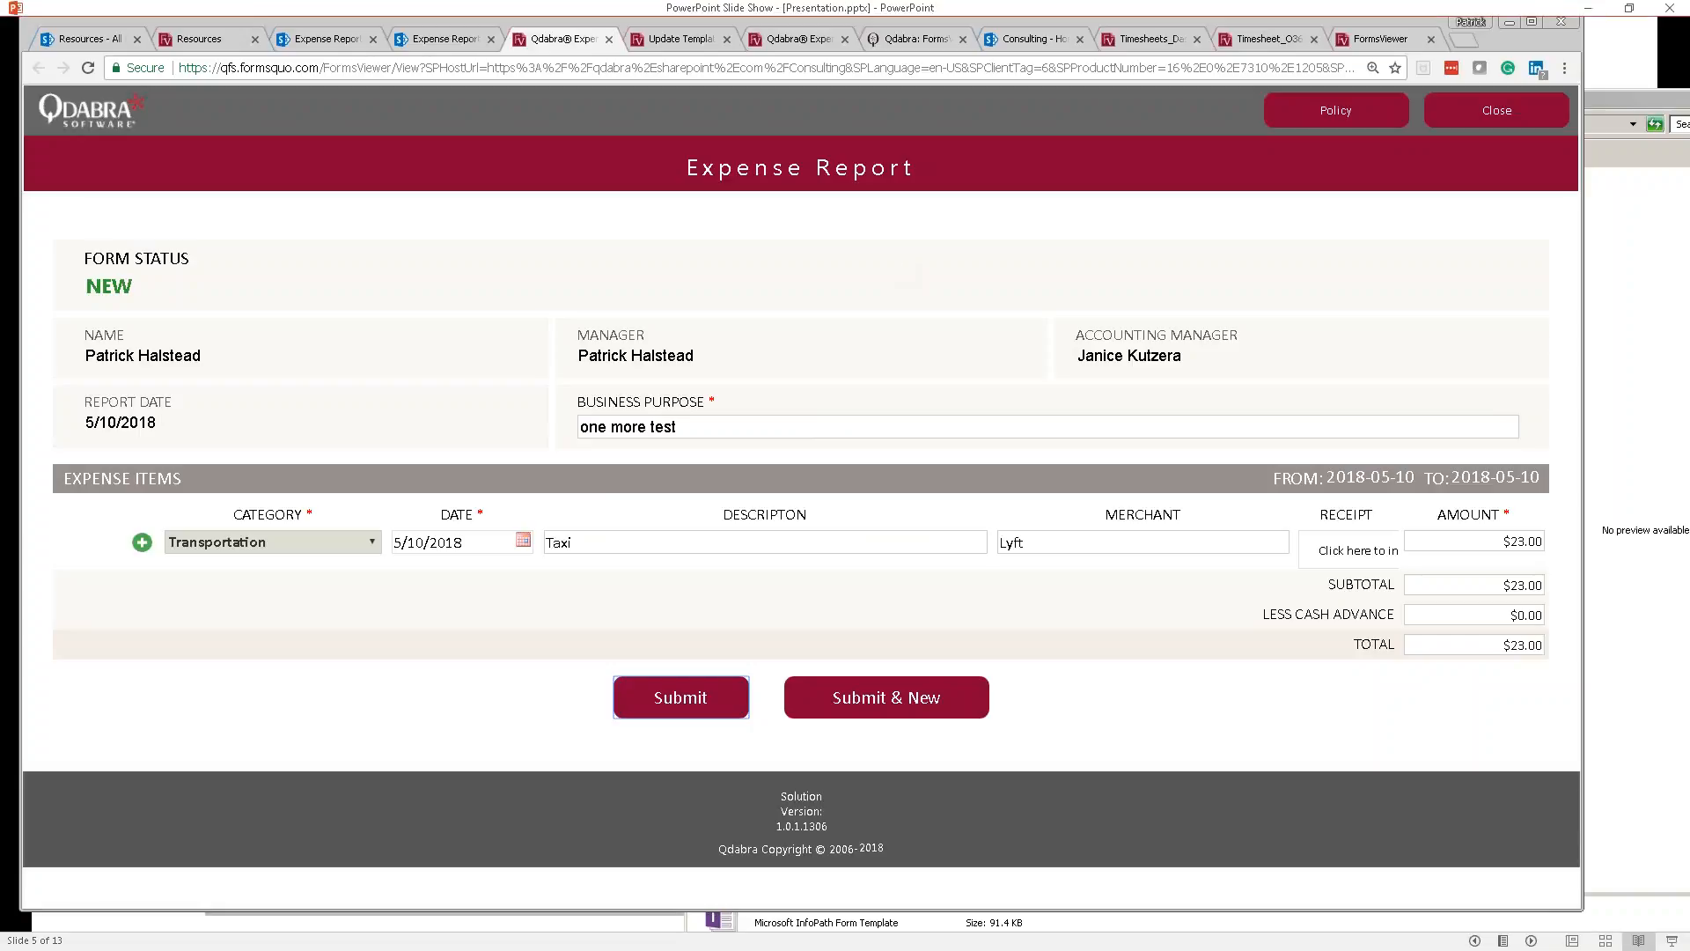
Step: Go back to the New Cool Commands slide, then close the browser tab holding the closed form
{"action": "key", "text": "Left"}
{"action": "key", "text": "Left"}
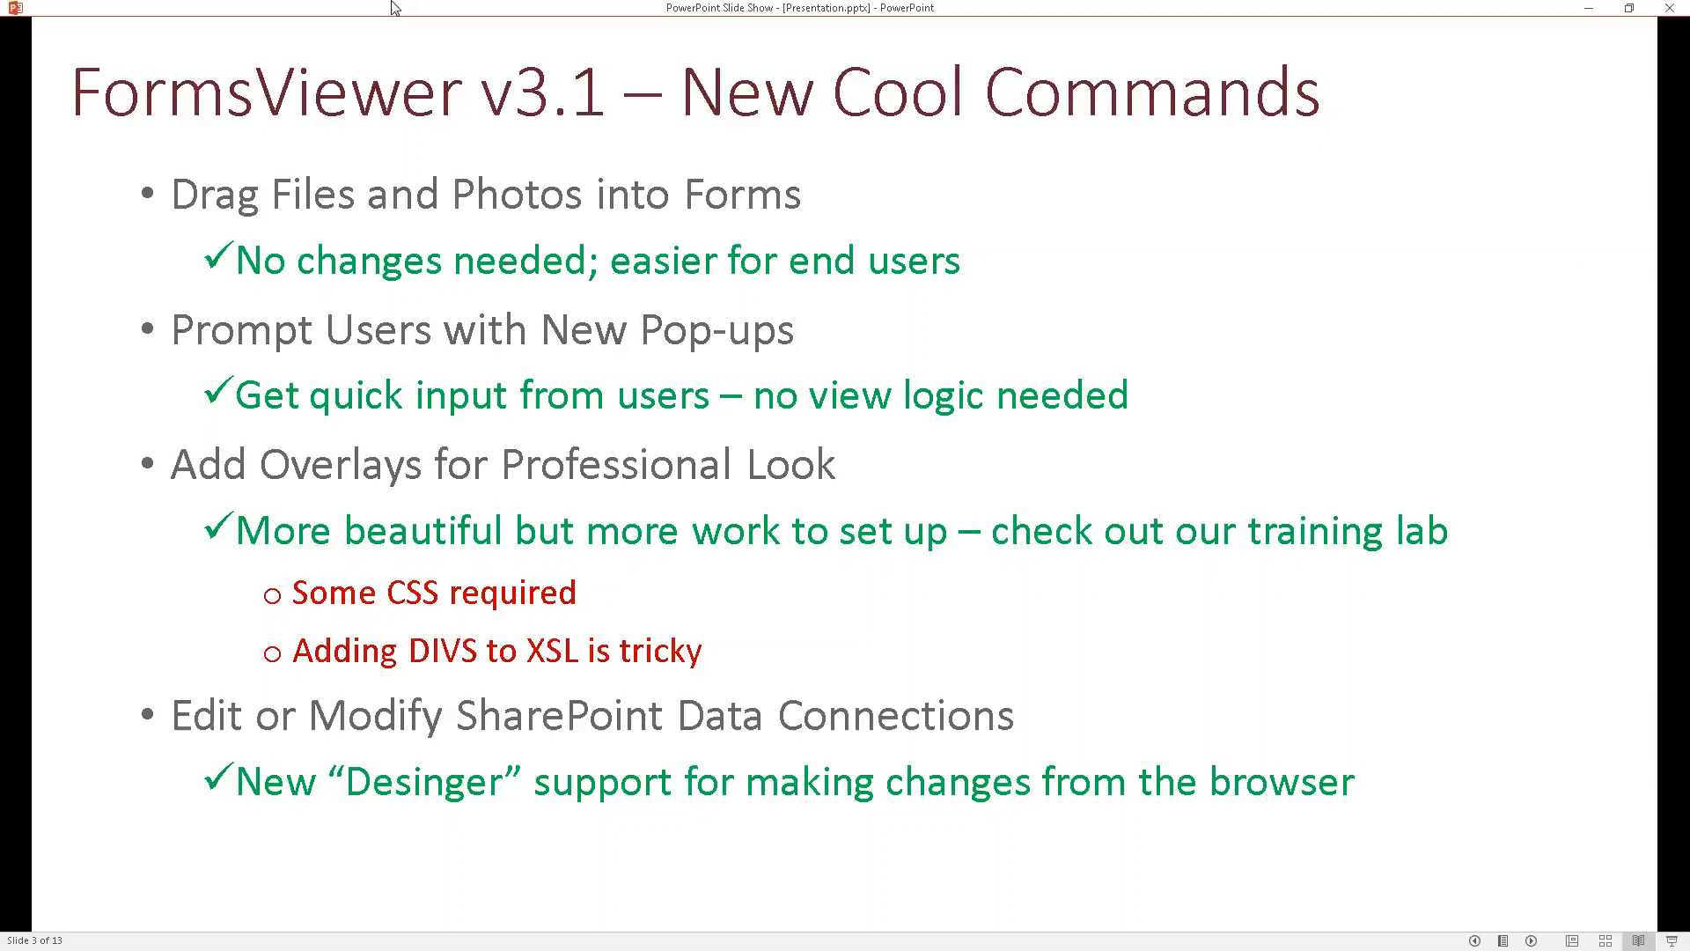
{"action": "key", "text": "alt+Tab"}
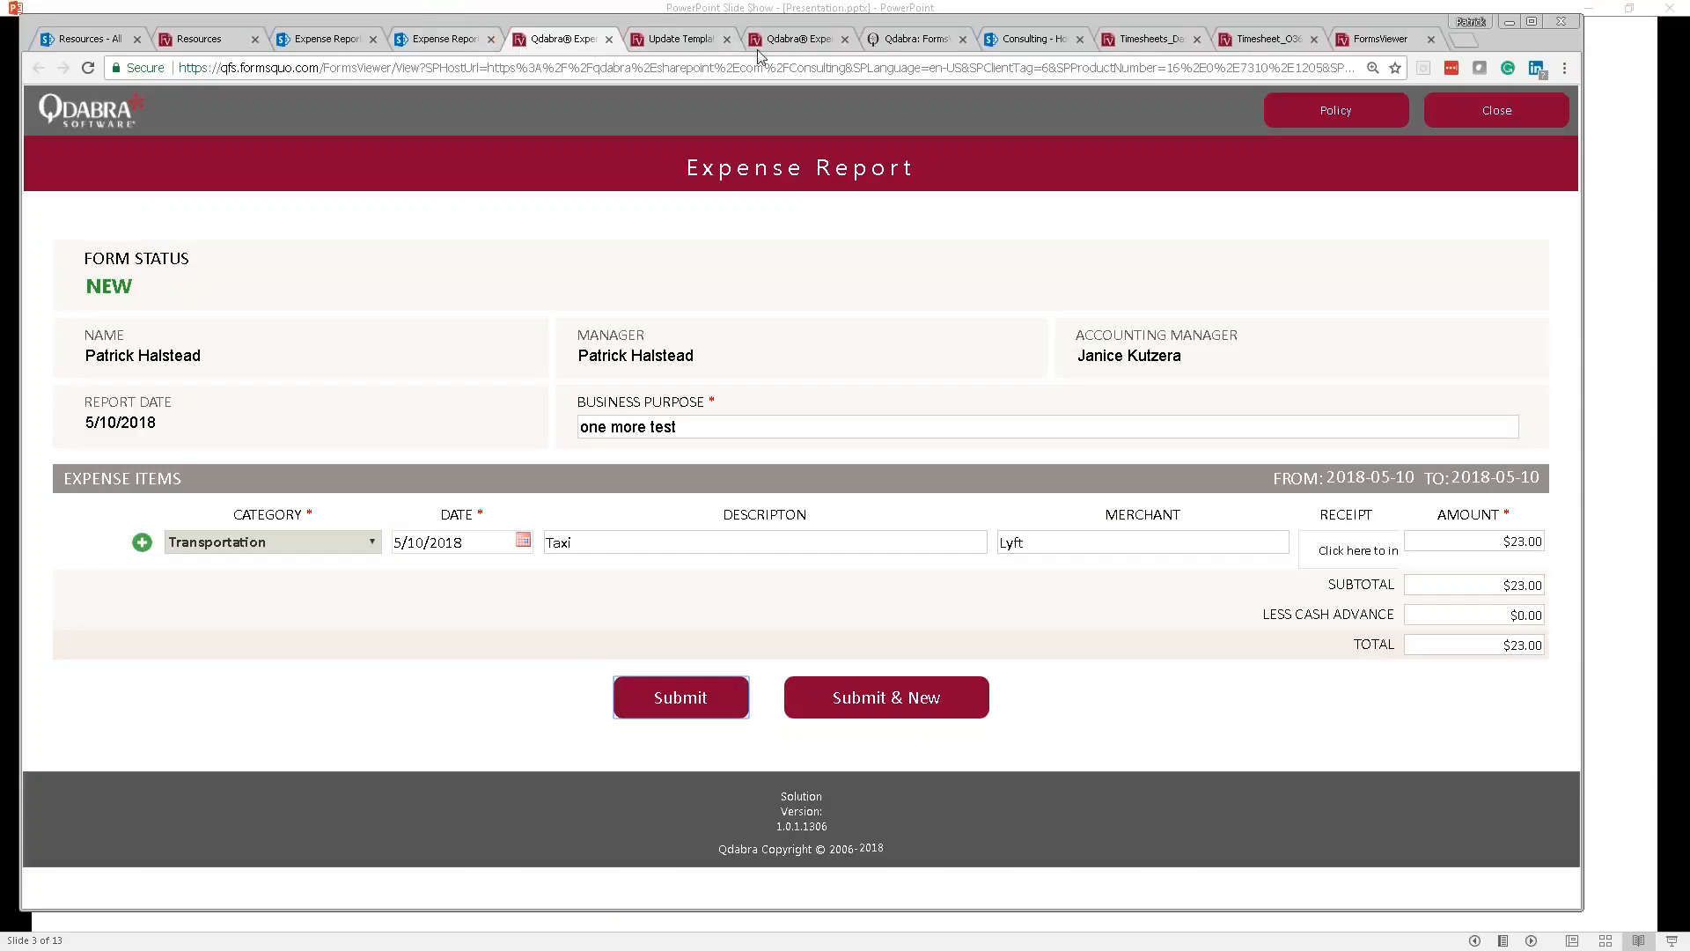
{"action": "left_click", "coordinate": [798, 45]}
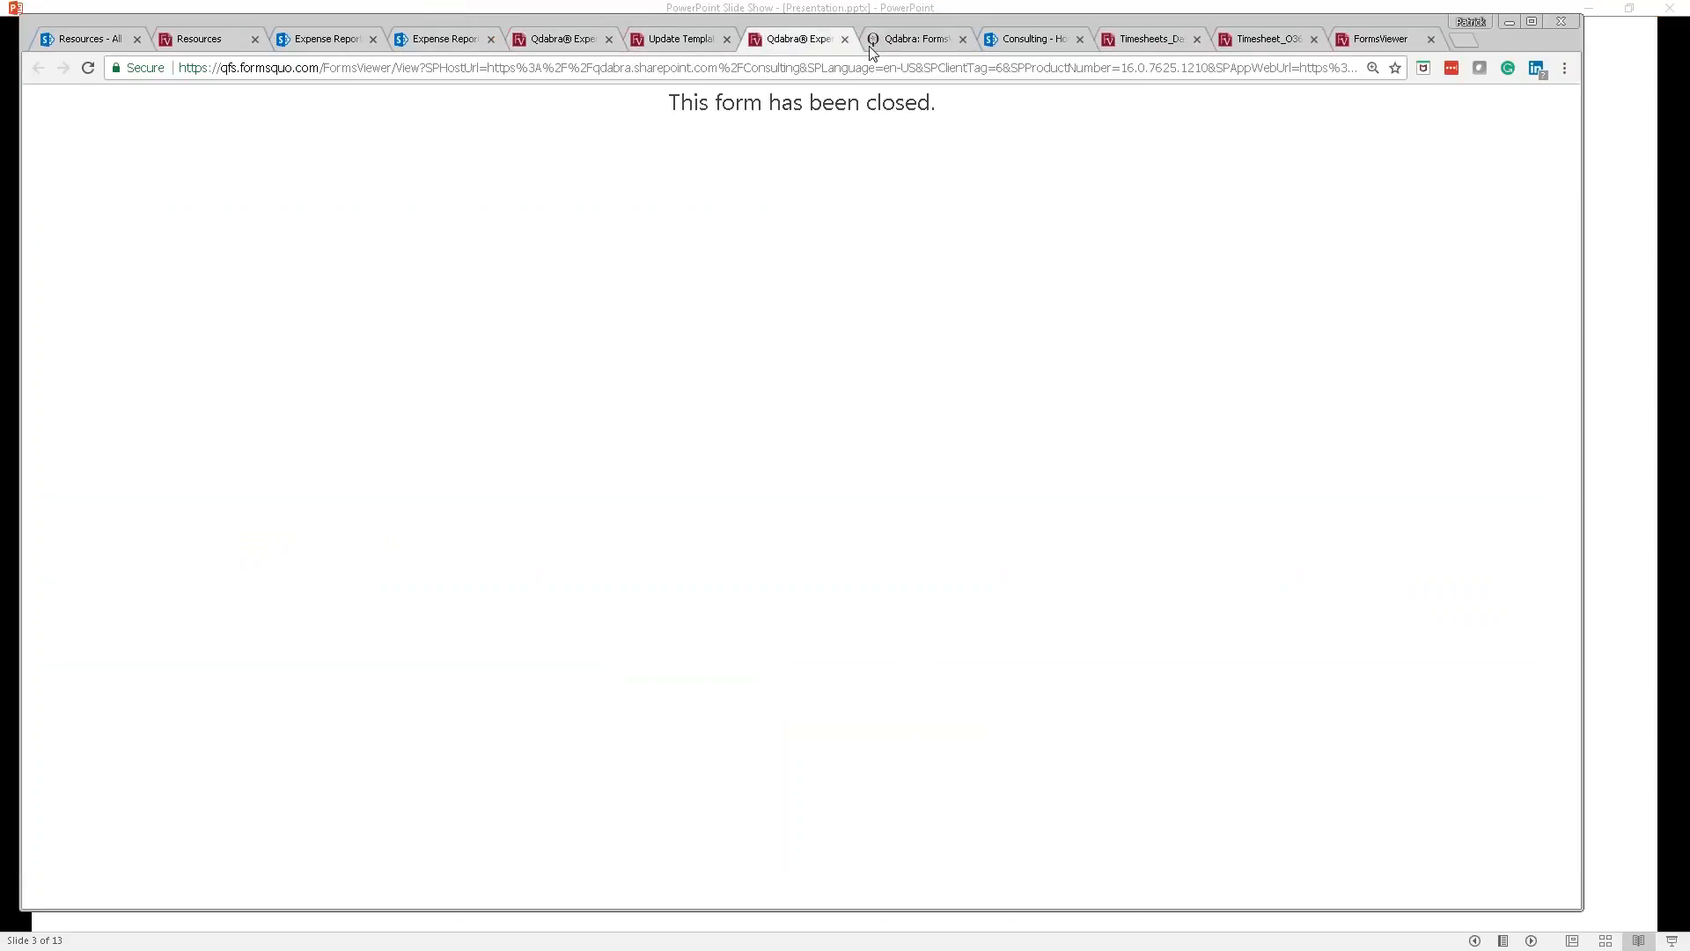
{"action": "left_click", "coordinate": [845, 40]}
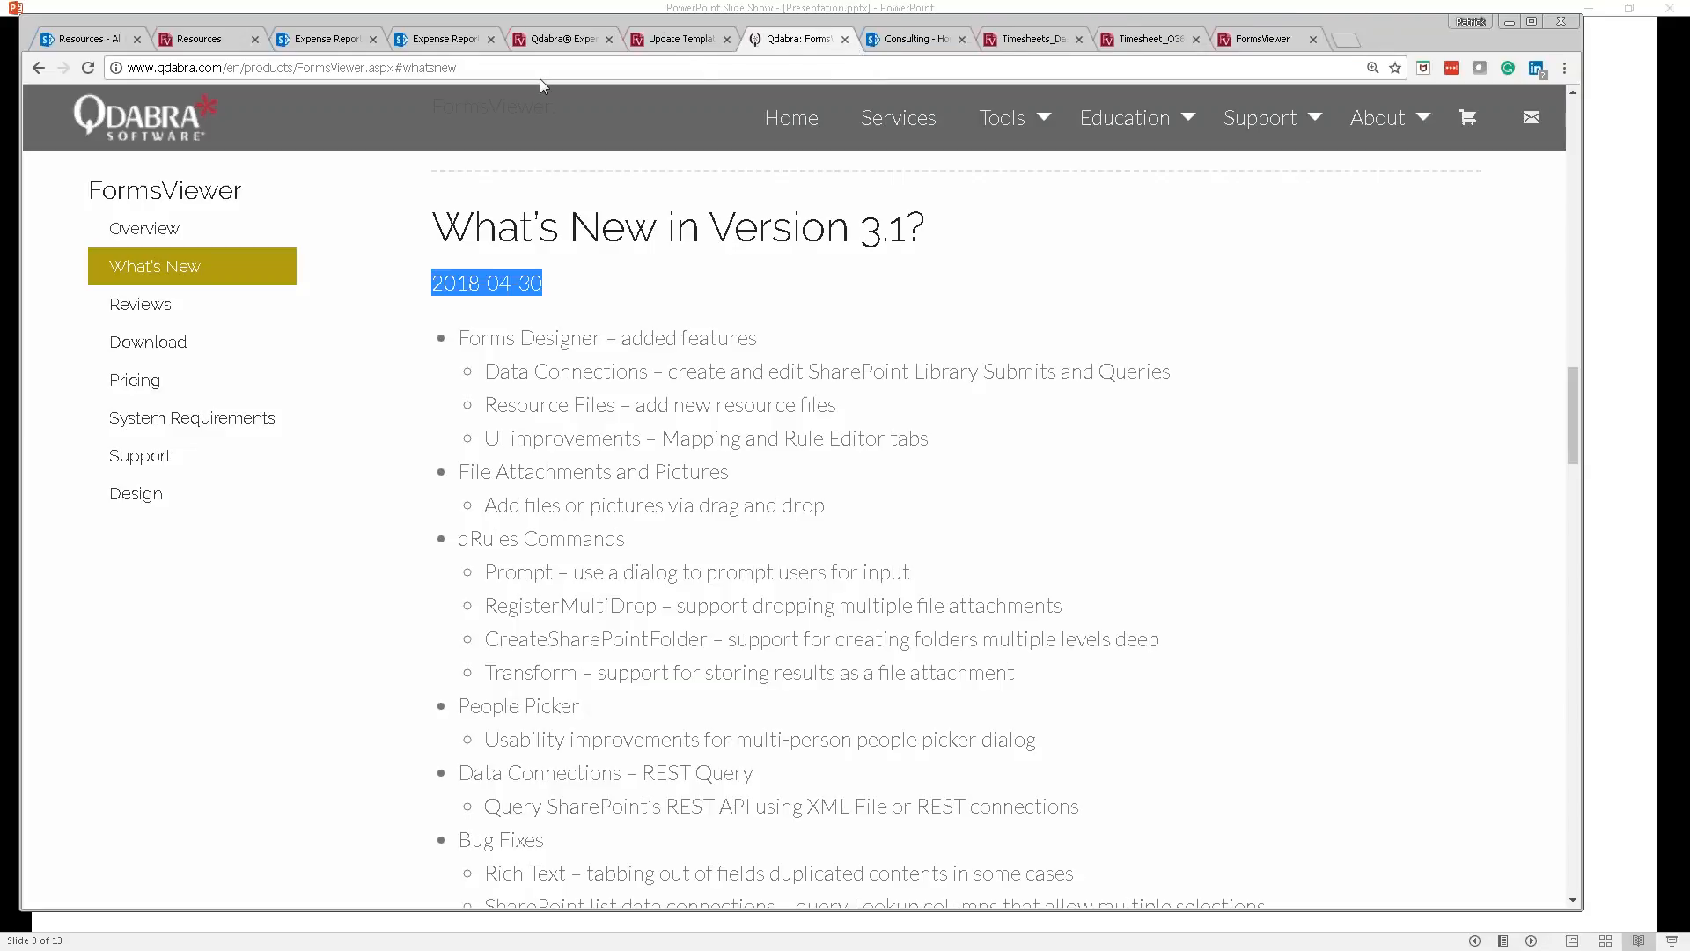
Step: Load the Expense Report template in Forms Designer, review the Prompt command's parameters, then return to the slides
{"action": "left_click", "coordinate": [685, 46]}
{"action": "left_click", "coordinate": [481, 235]}
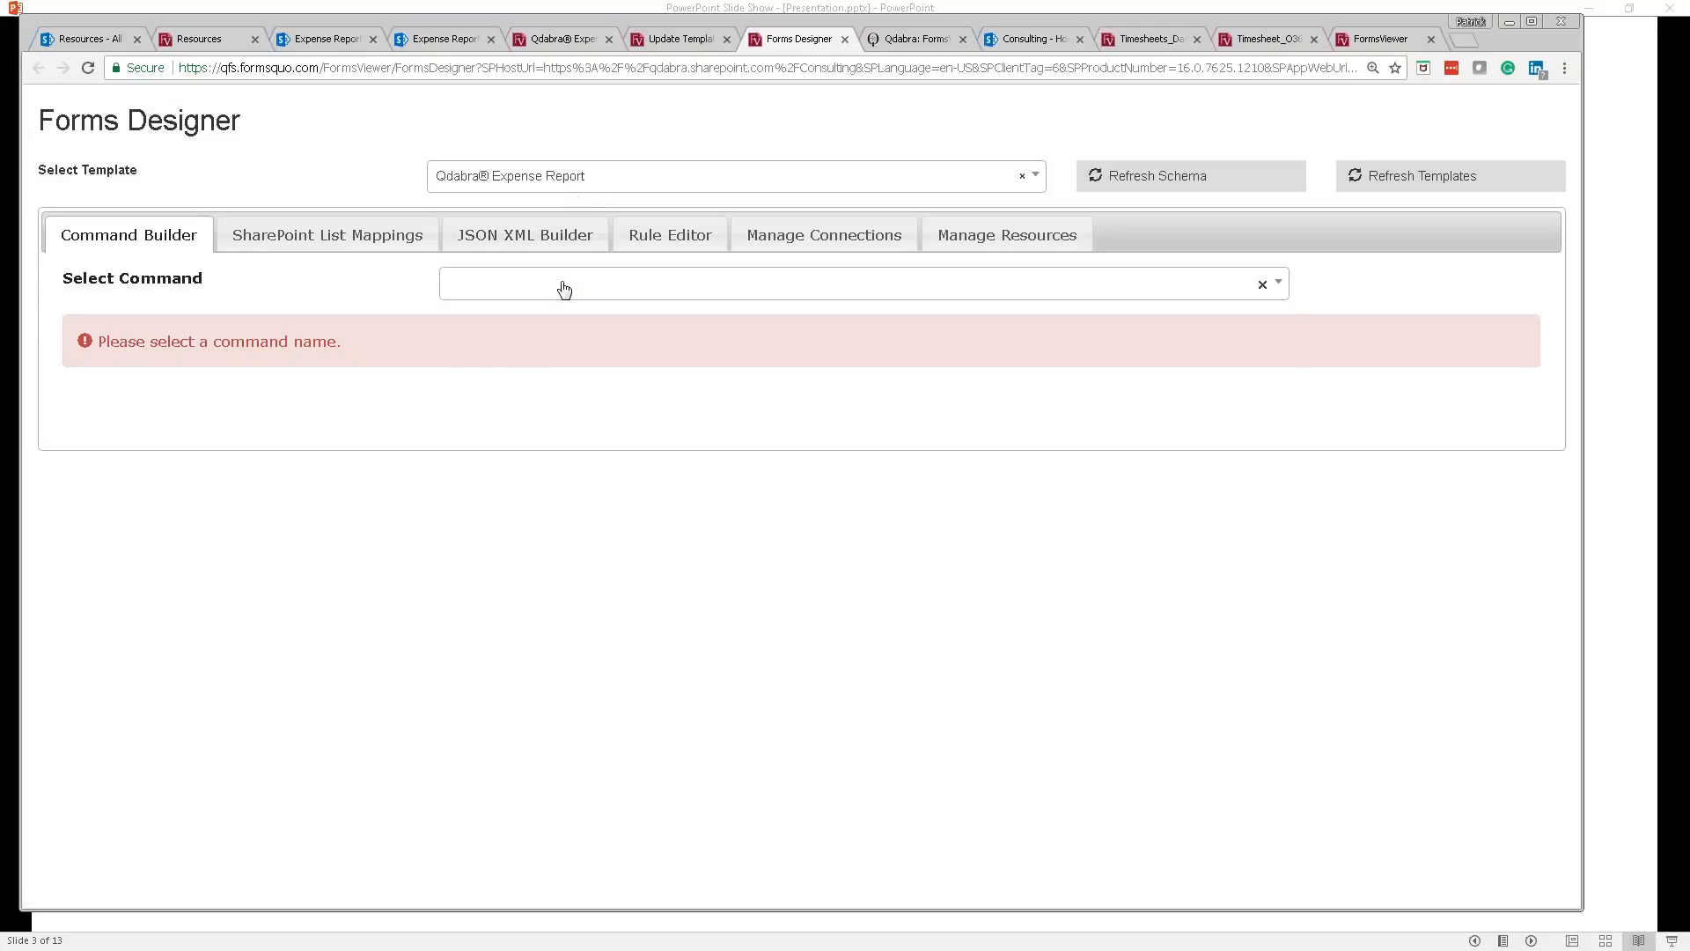
{"action": "left_click", "coordinate": [565, 290]}
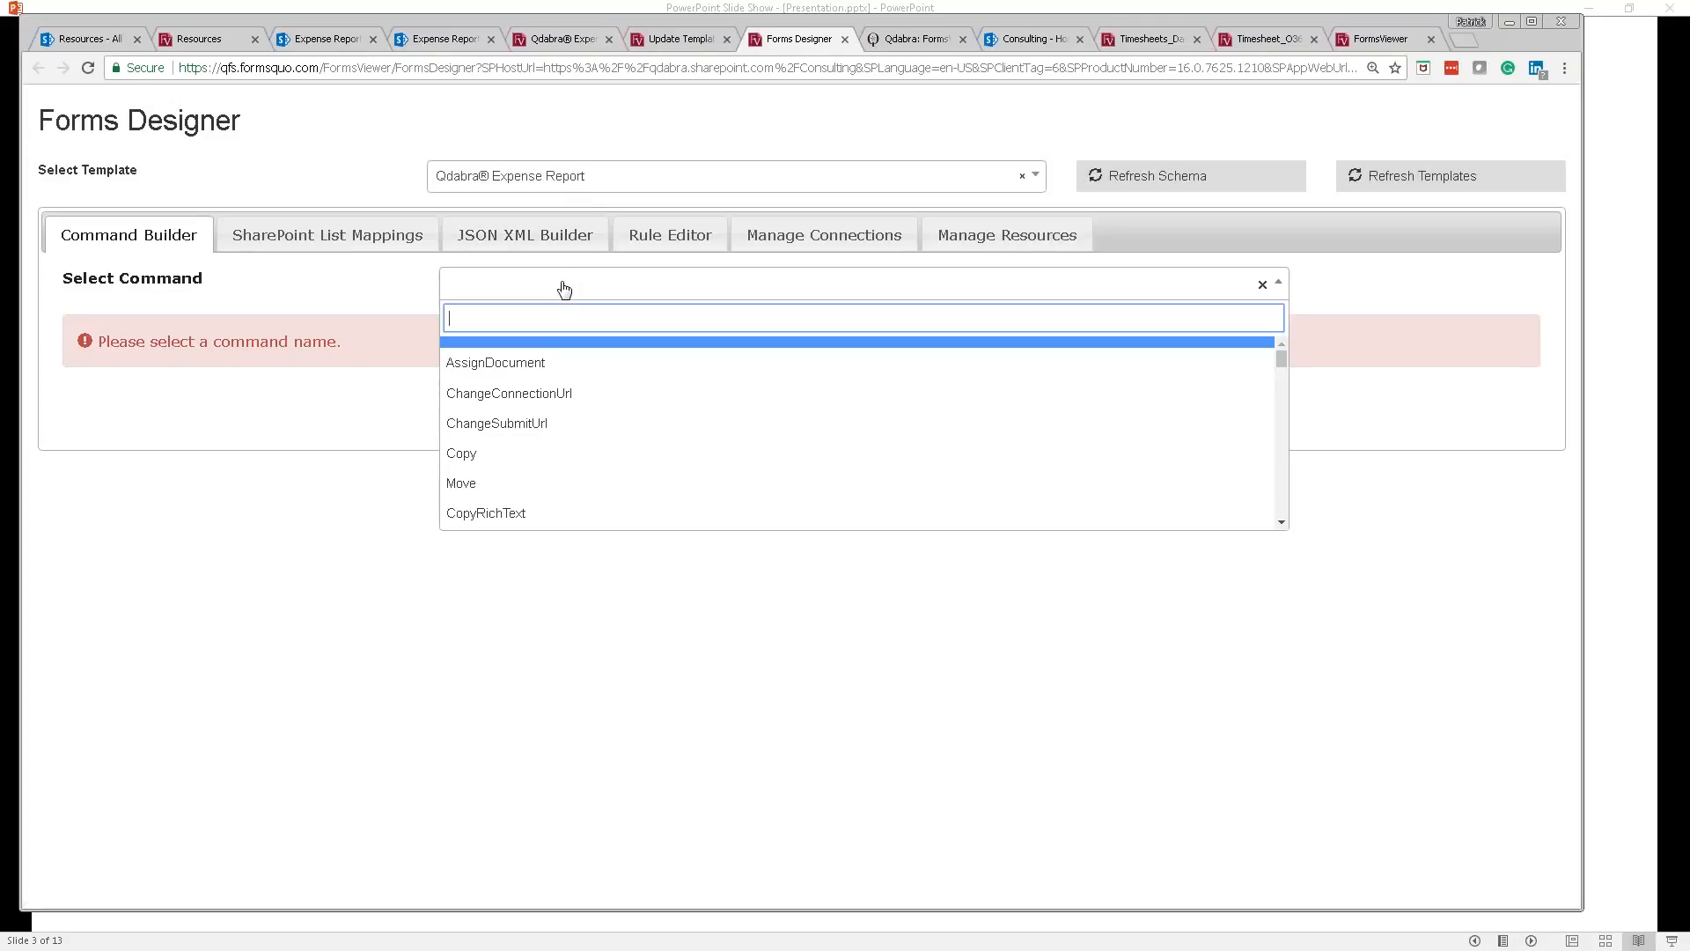
{"action": "type", "text": "prompt"}
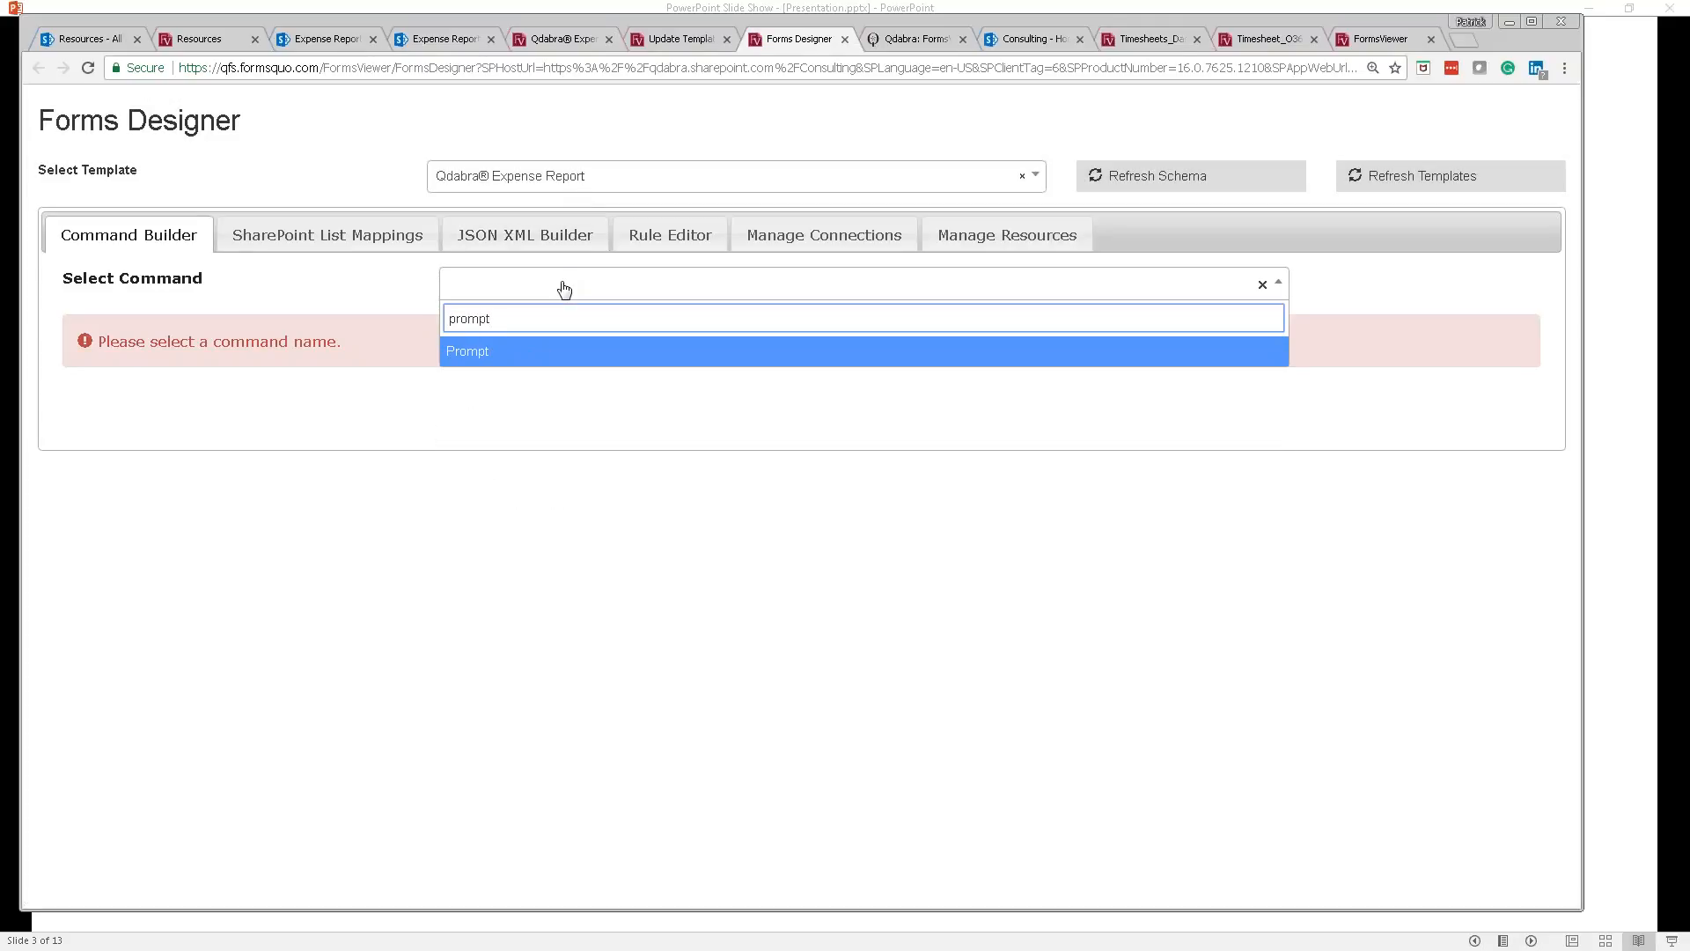
{"action": "left_click", "coordinate": [536, 355]}
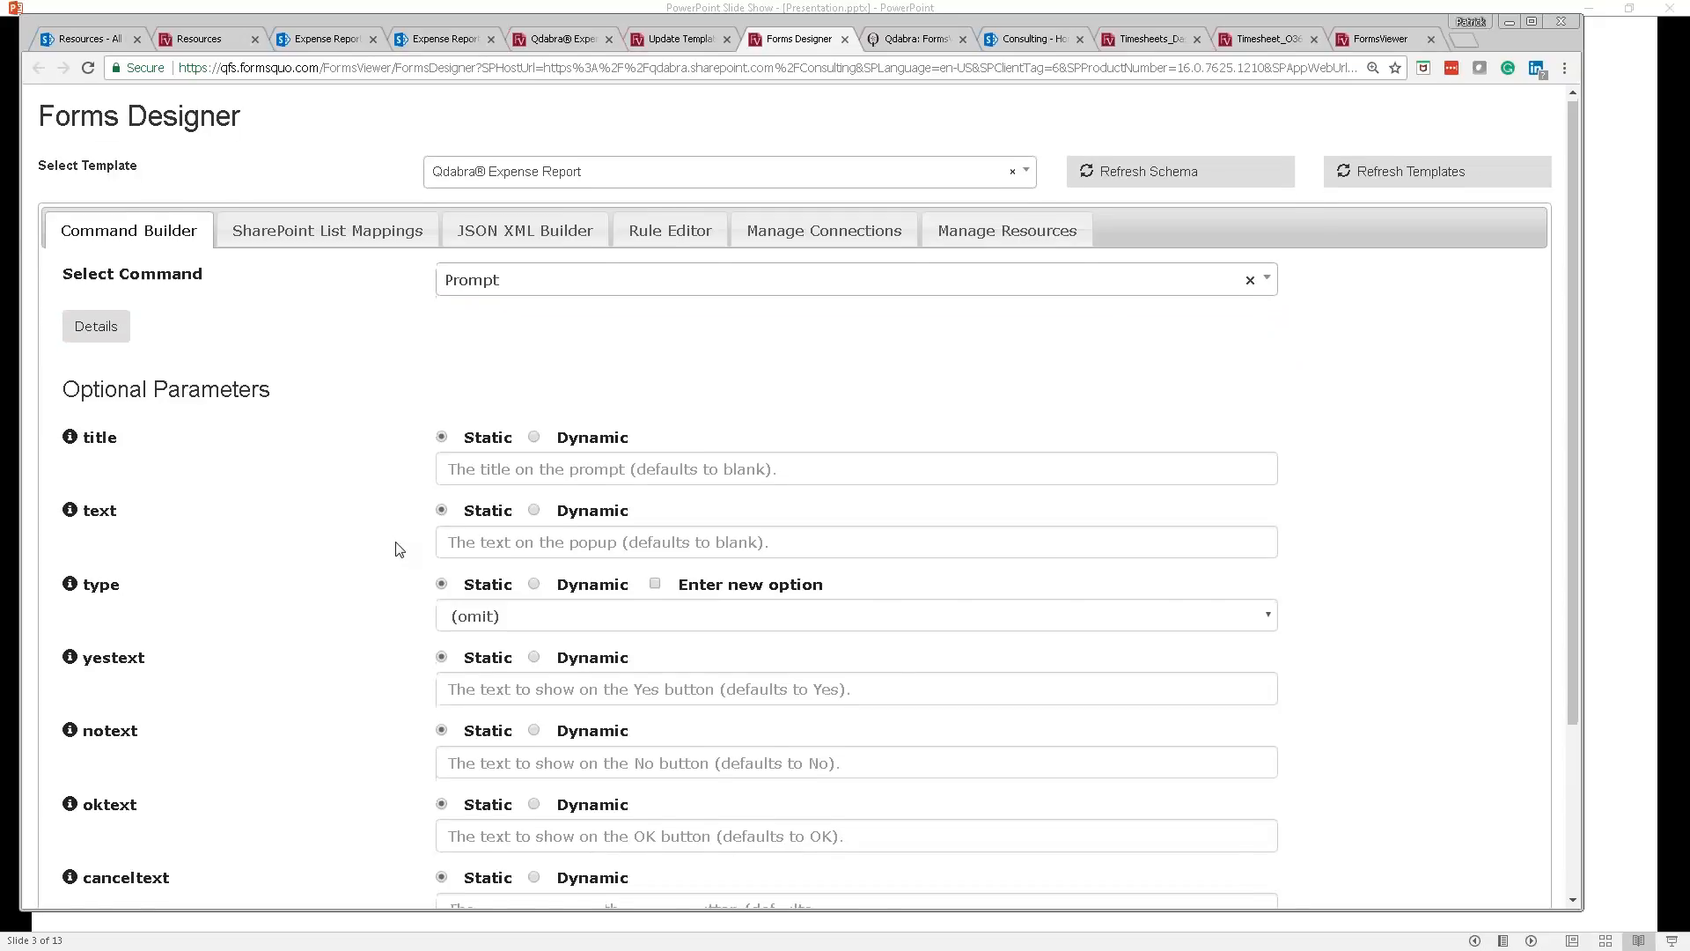
{"action": "scroll", "coordinate": [398, 550], "scroll_direction": "down", "scroll_amount": 1}
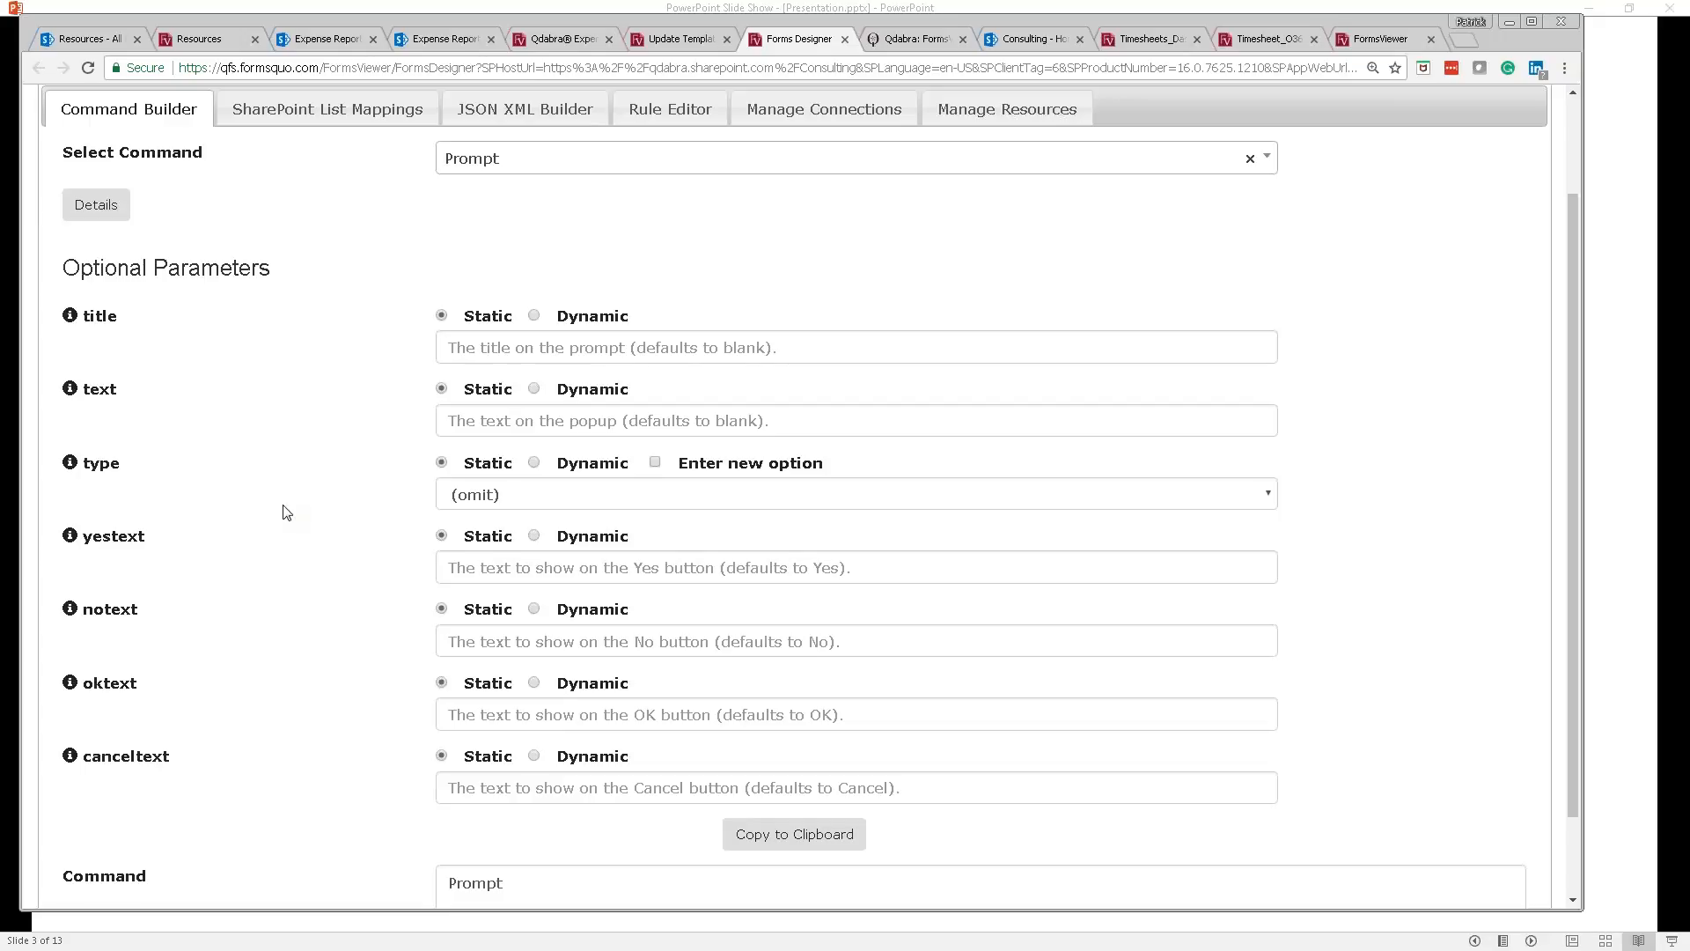
{"action": "key", "text": "alt+Tab"}
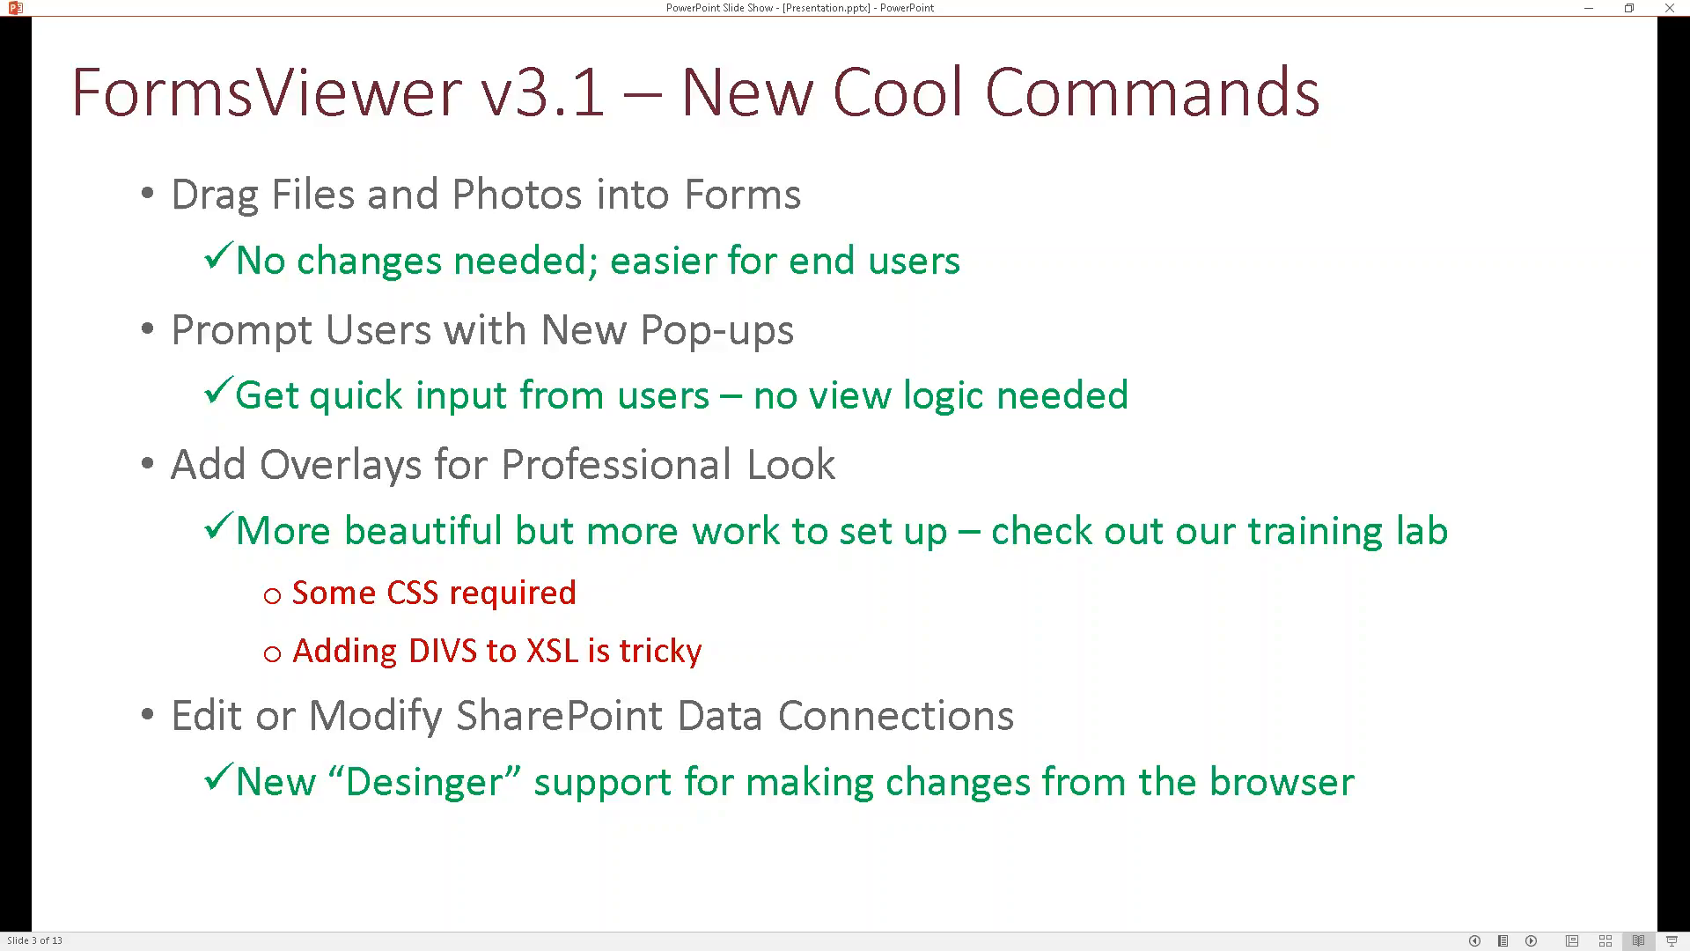
Step: Show the Dashboard Lab overlay PDF at 150% zoom with the tools pane hidden
{"action": "key", "text": "alt+Tab"}
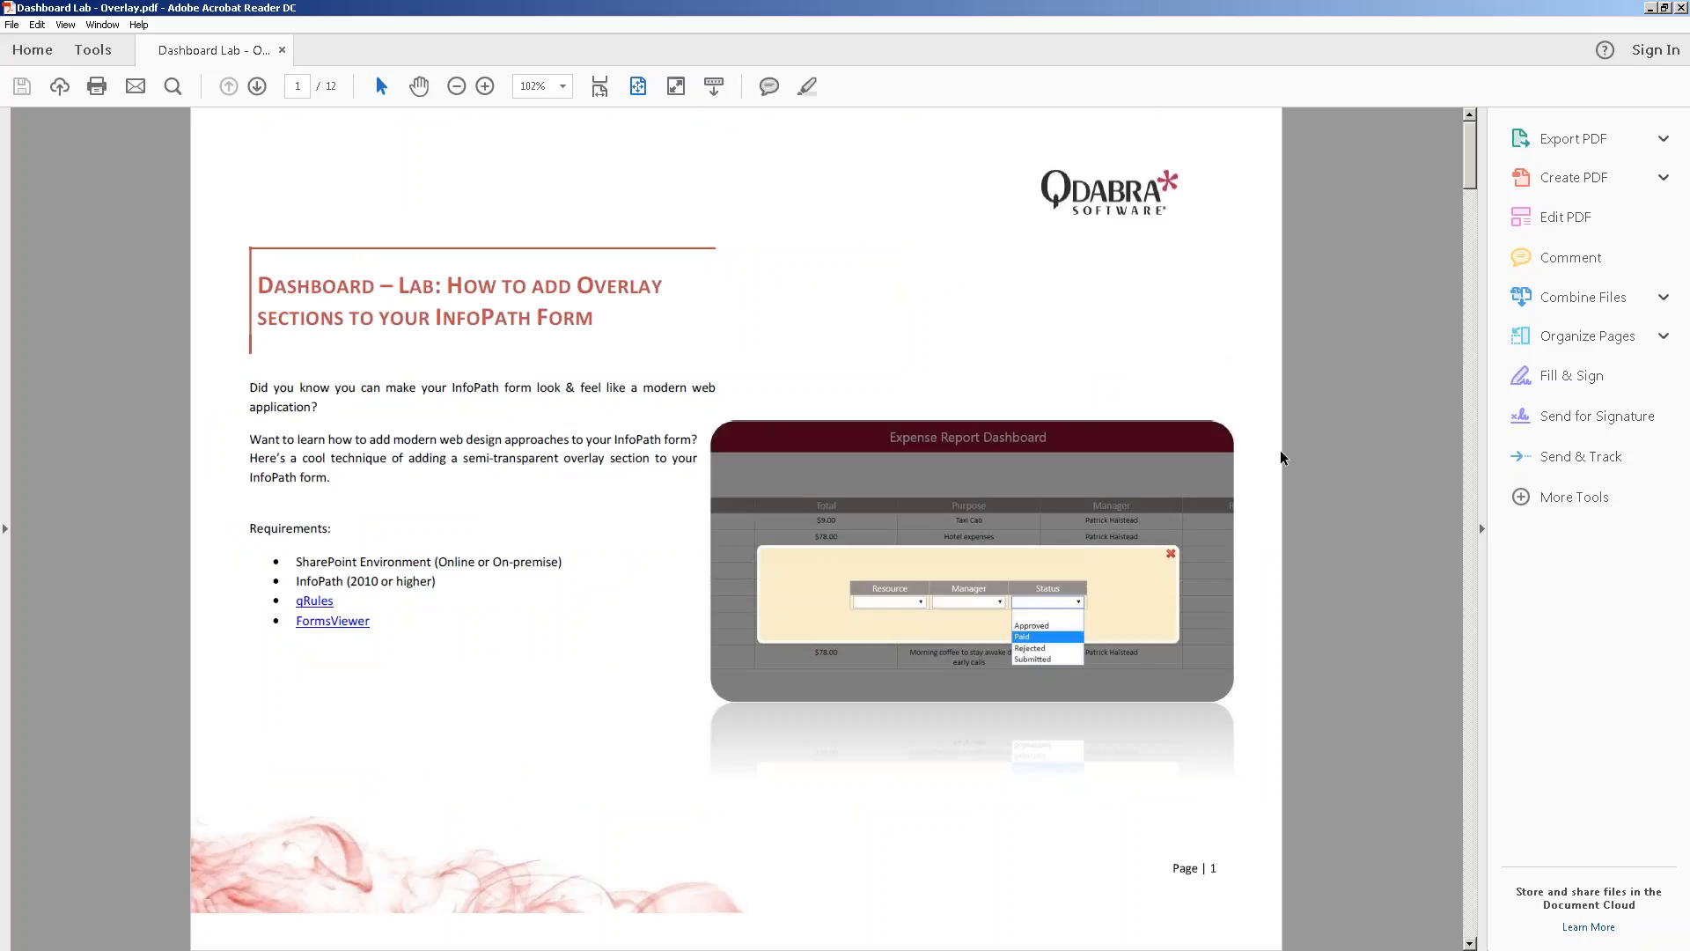
{"action": "left_click", "coordinate": [566, 89]}
{"action": "left_click", "coordinate": [635, 262]}
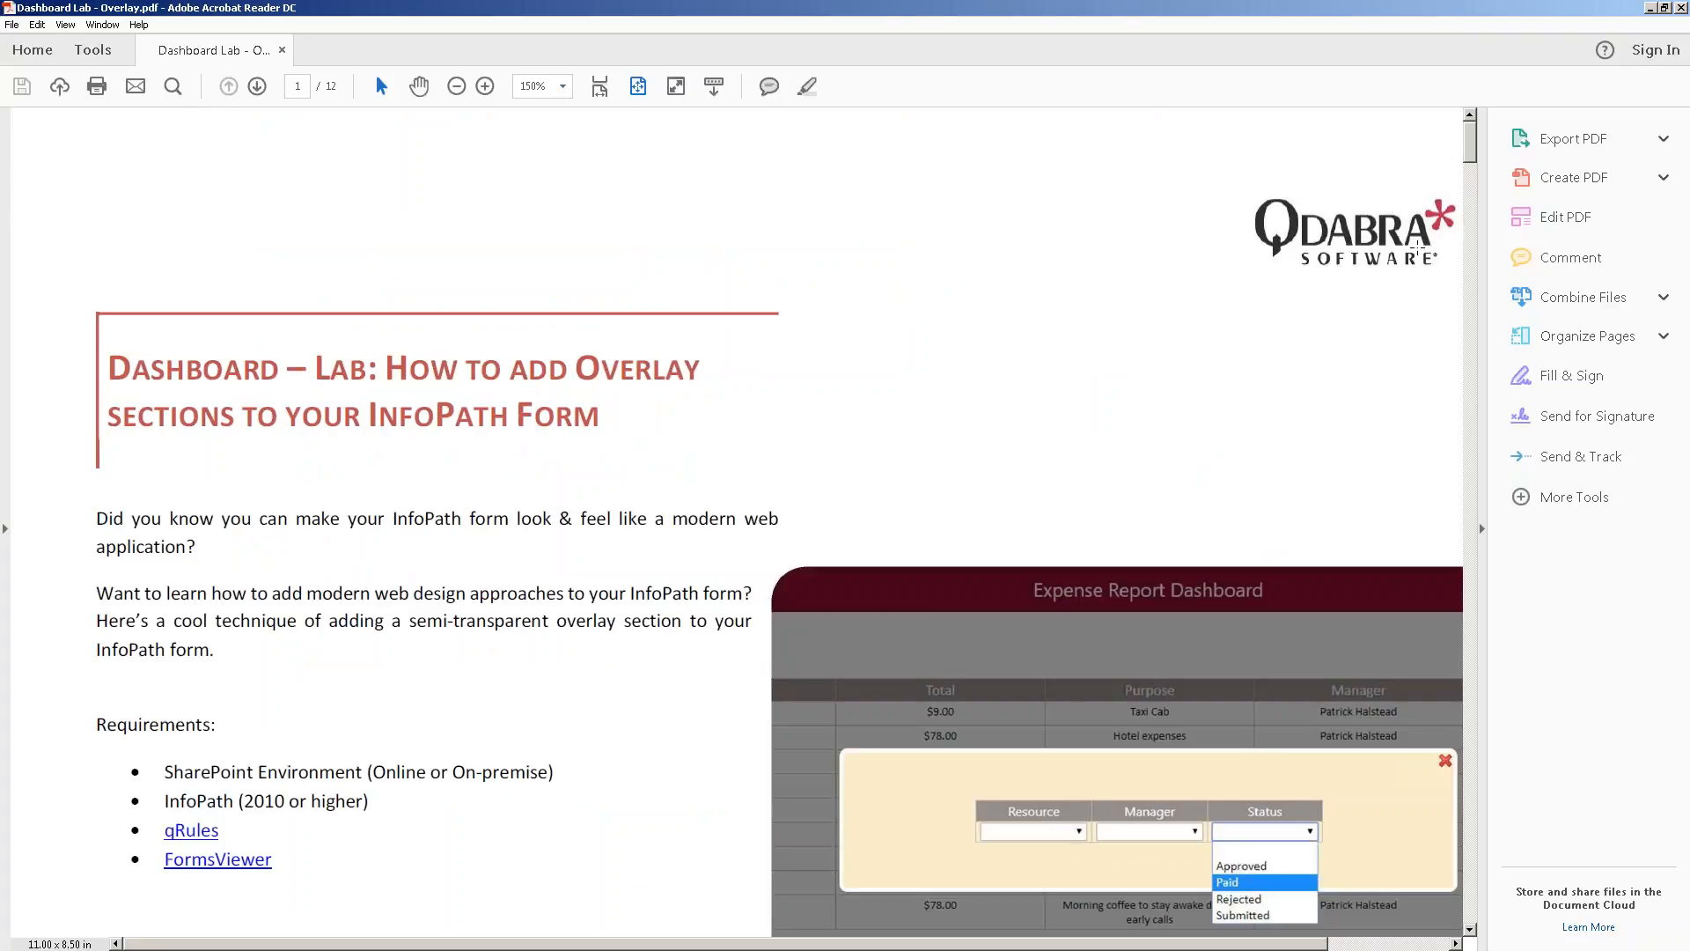
{"action": "left_click", "coordinate": [1484, 533]}
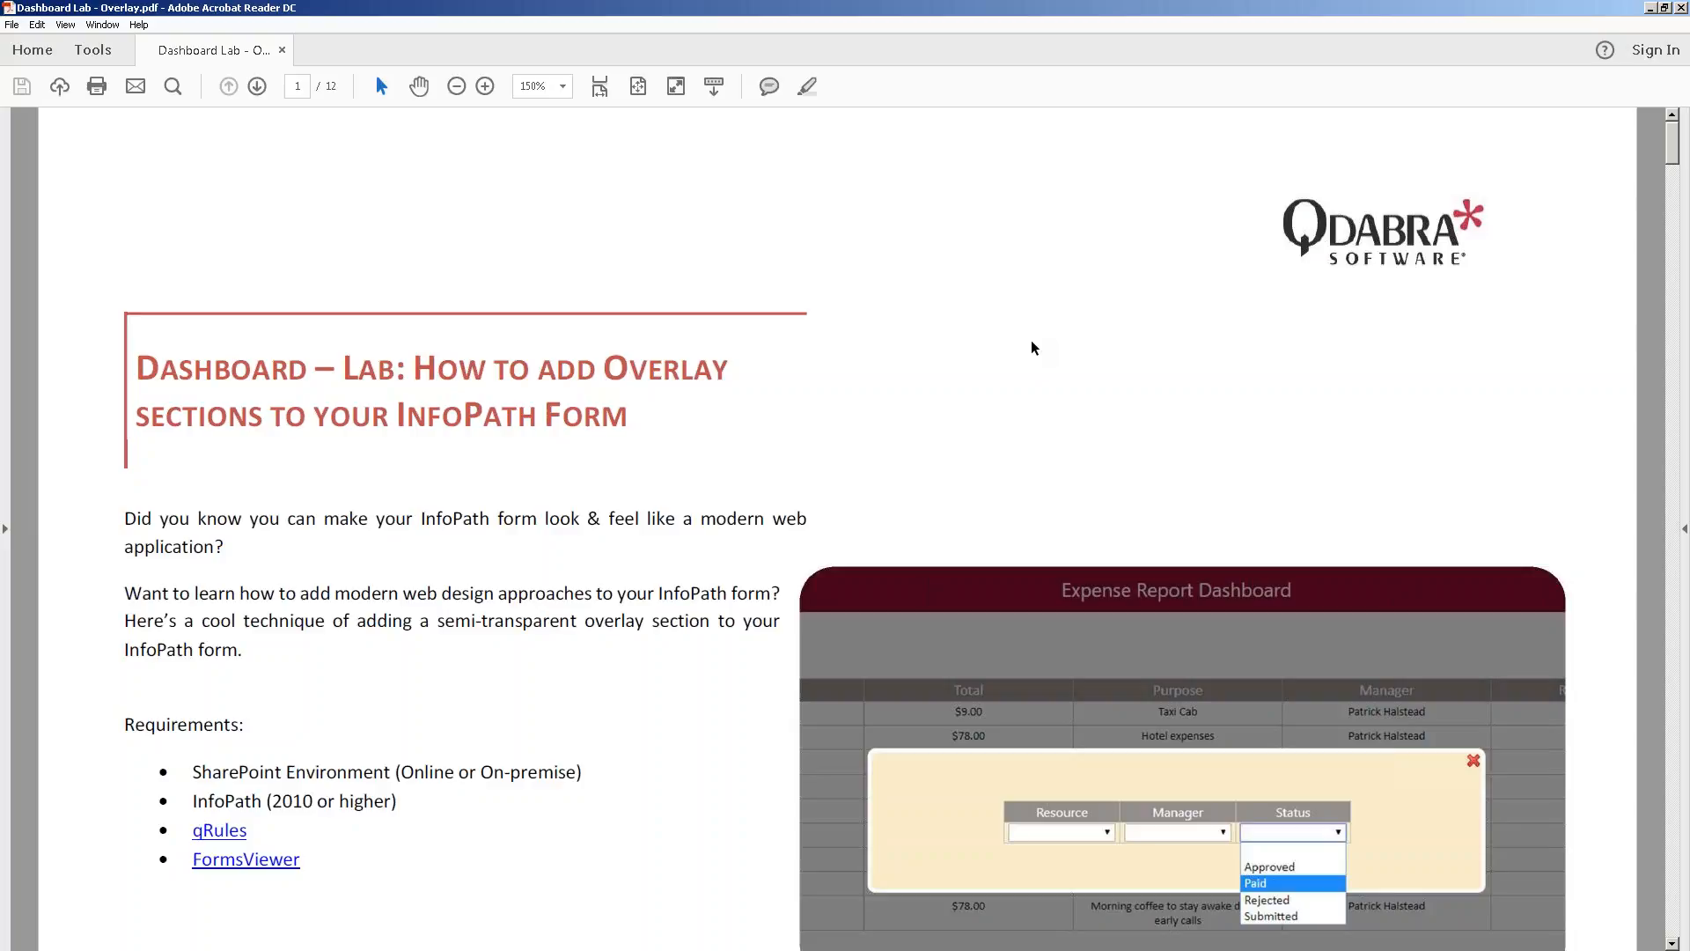
Step: Page through the overlay guide to page 6, where it covers finding the view's XSL file
{"action": "scroll", "coordinate": [1032, 348], "scroll_direction": "down", "scroll_amount": 4}
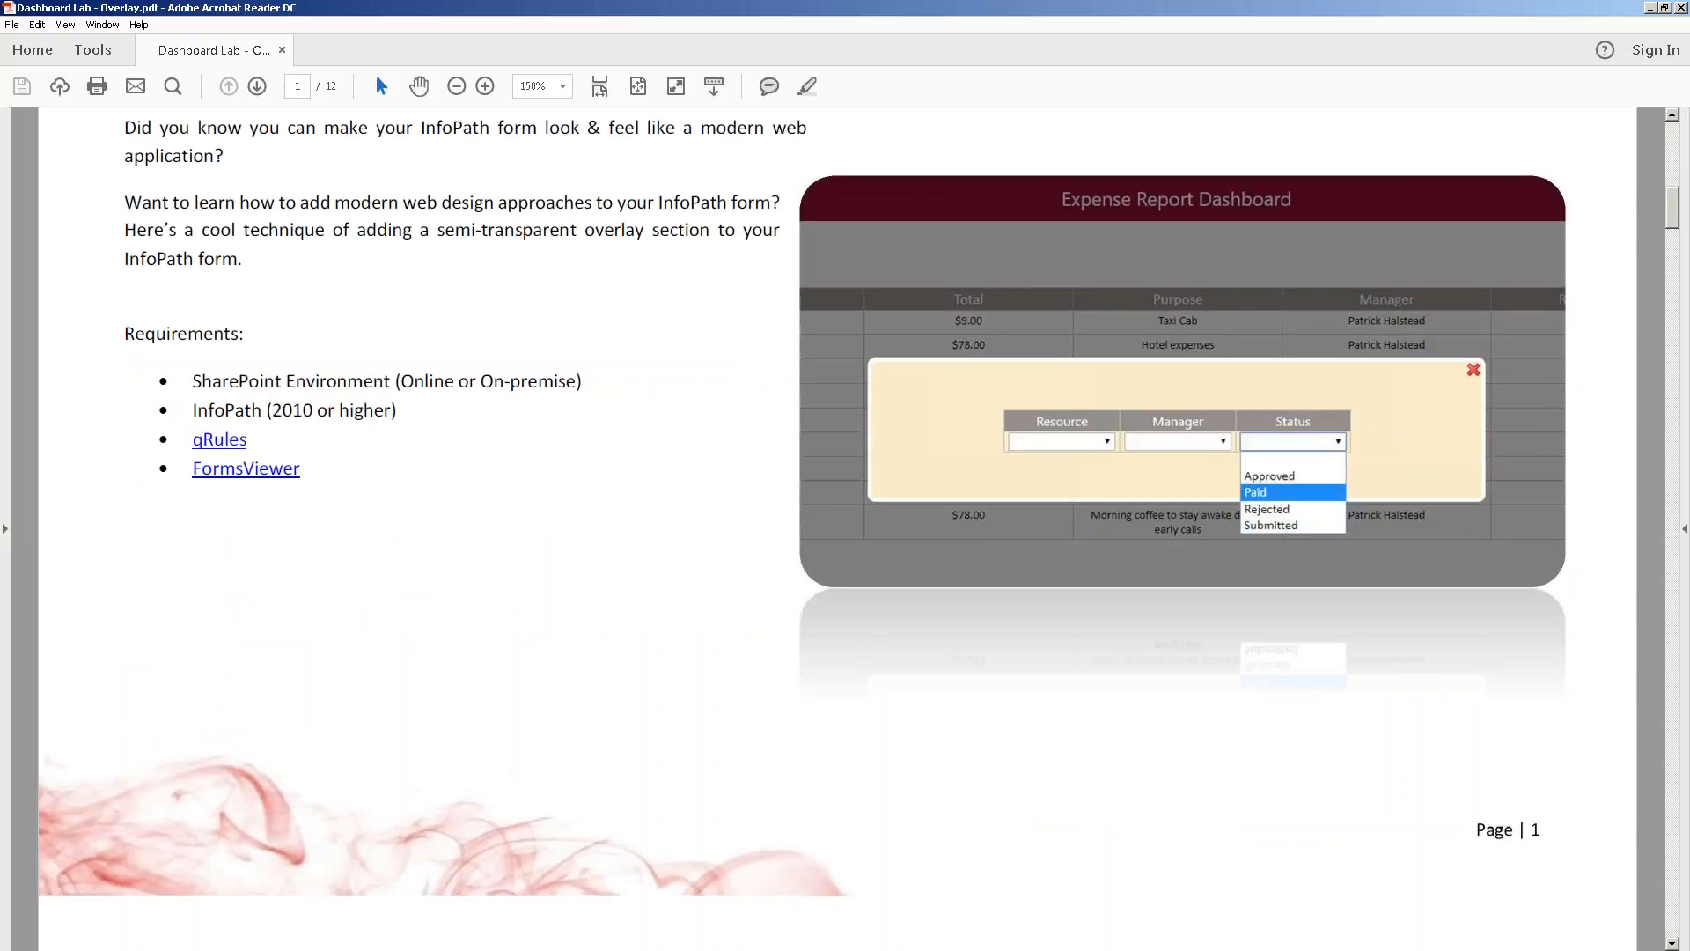
{"action": "key", "text": "Page_Down"}
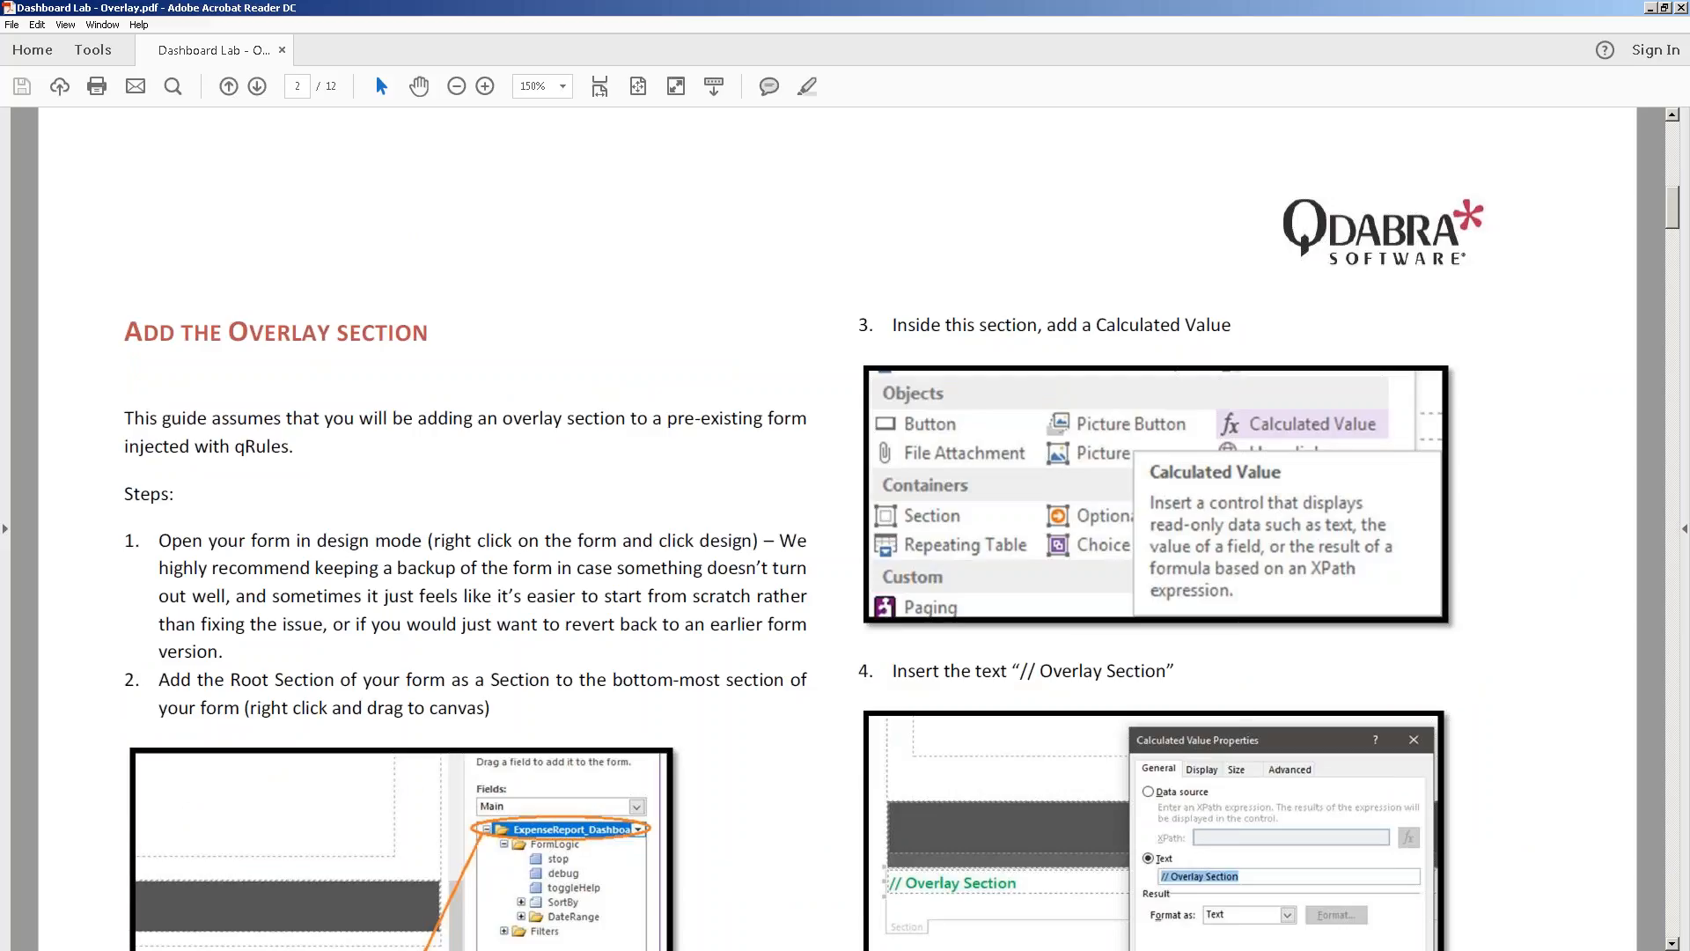
{"action": "key", "text": "Page_Down"}
{"action": "key", "text": "Page_Down"}
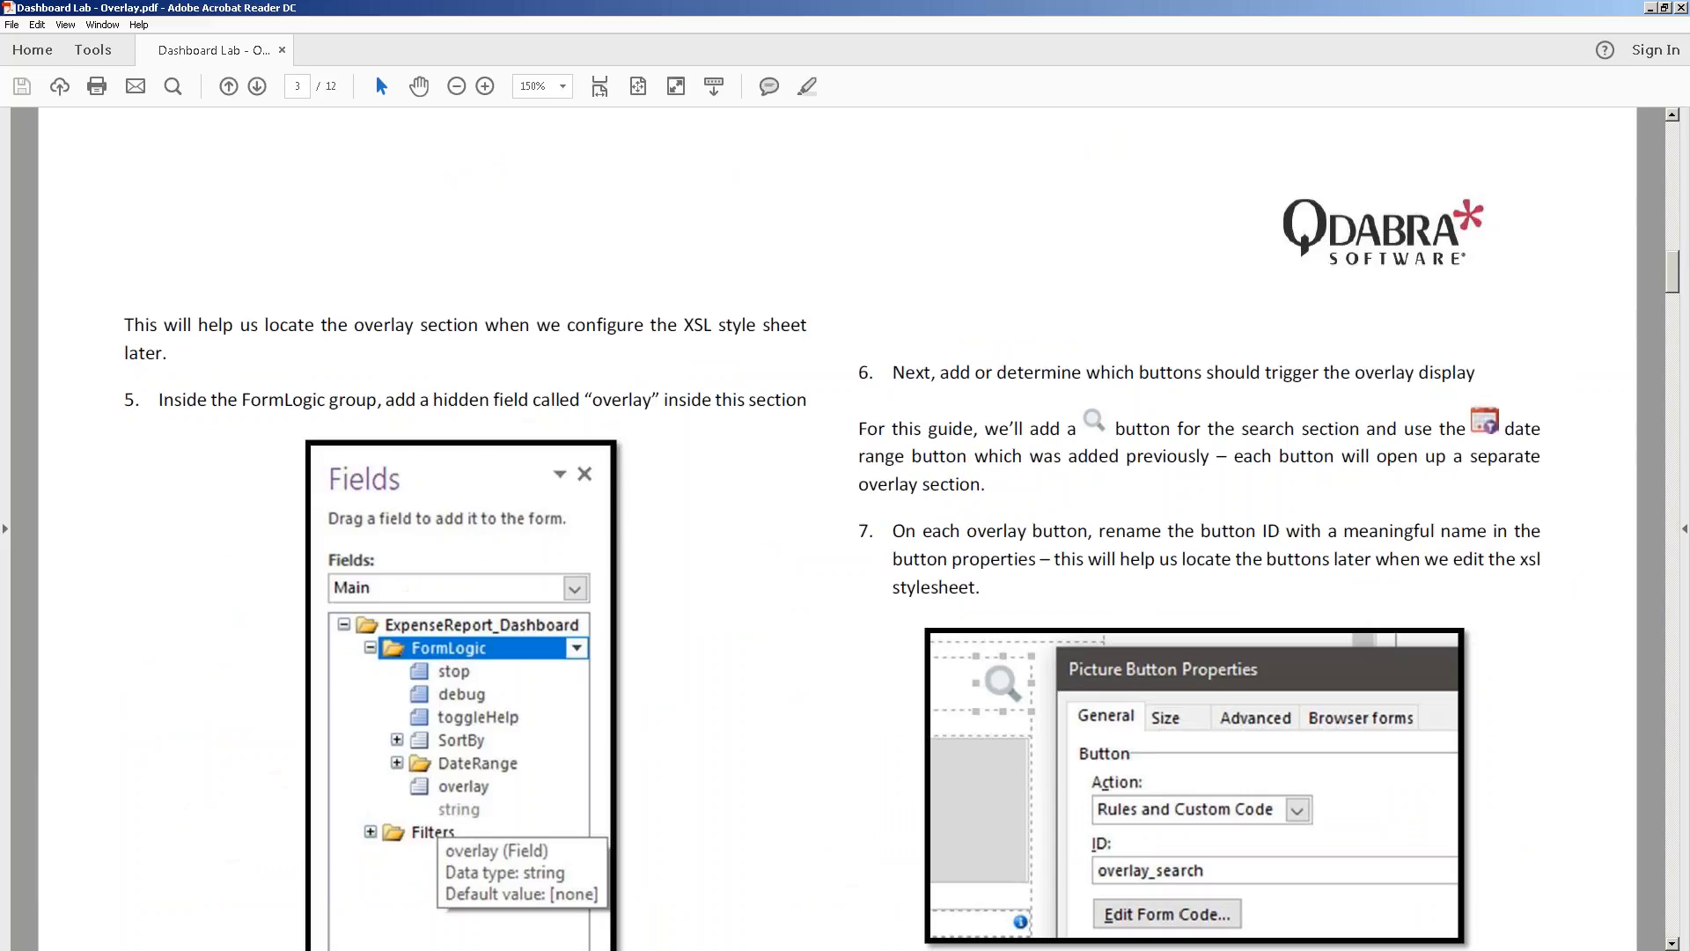
{"action": "scroll", "coordinate": [837, 528], "scroll_direction": "down", "scroll_amount": 4}
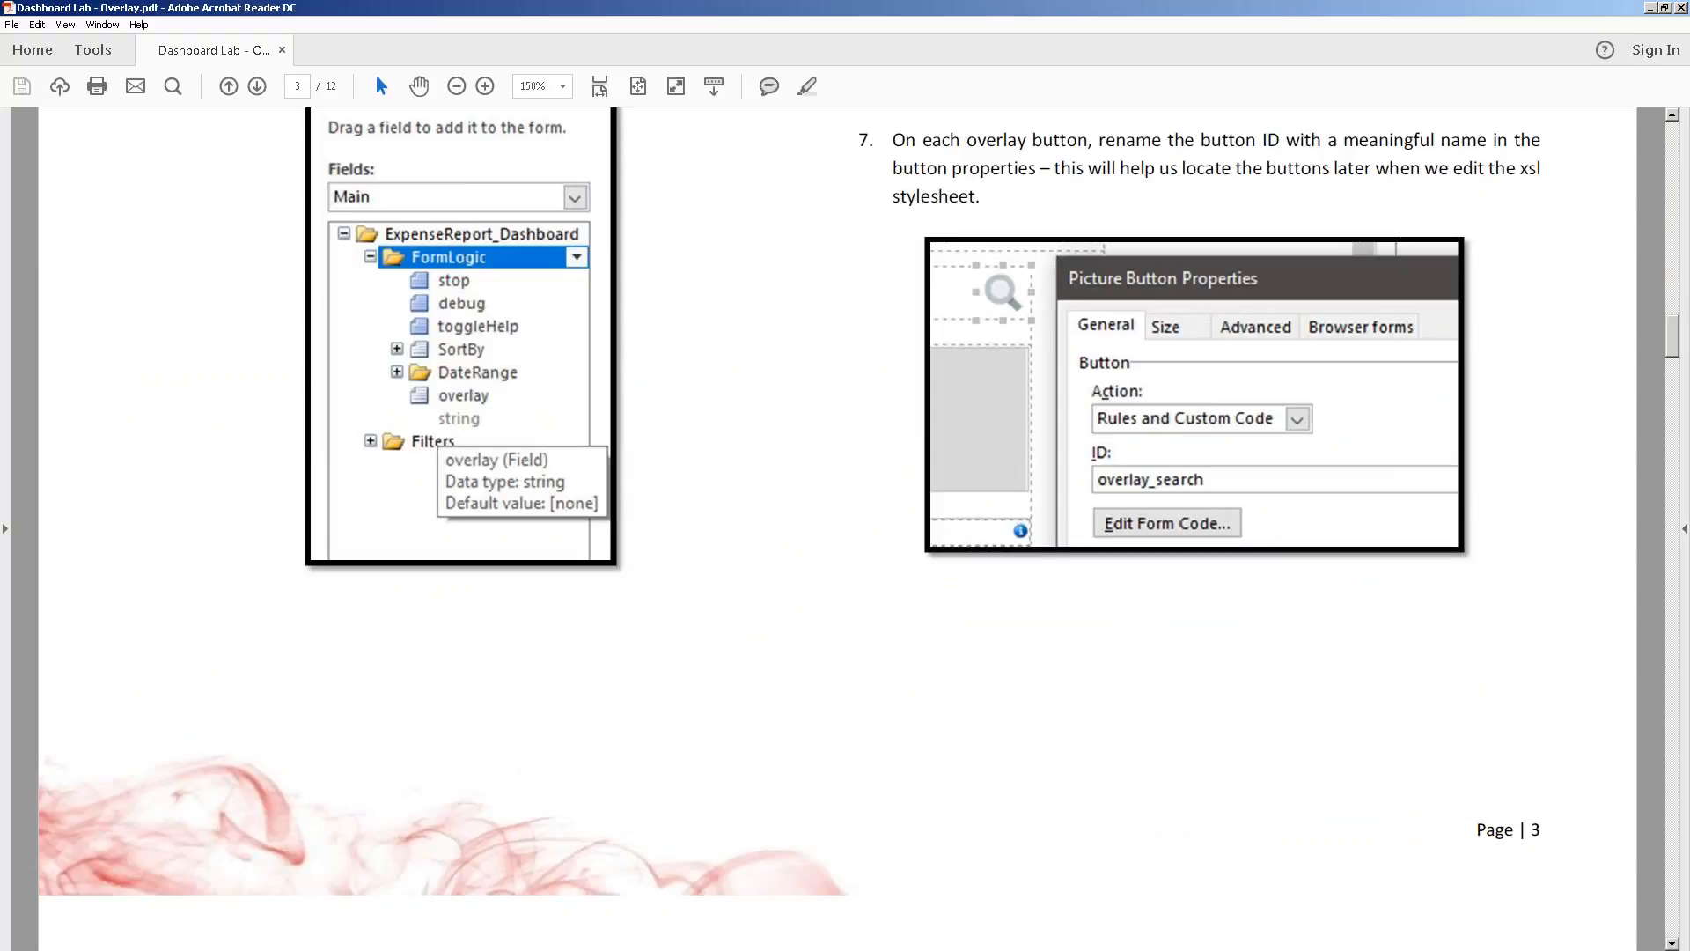
{"action": "key", "text": "Page_Down"}
{"action": "scroll", "coordinate": [837, 528], "scroll_direction": "down", "scroll_amount": 4}
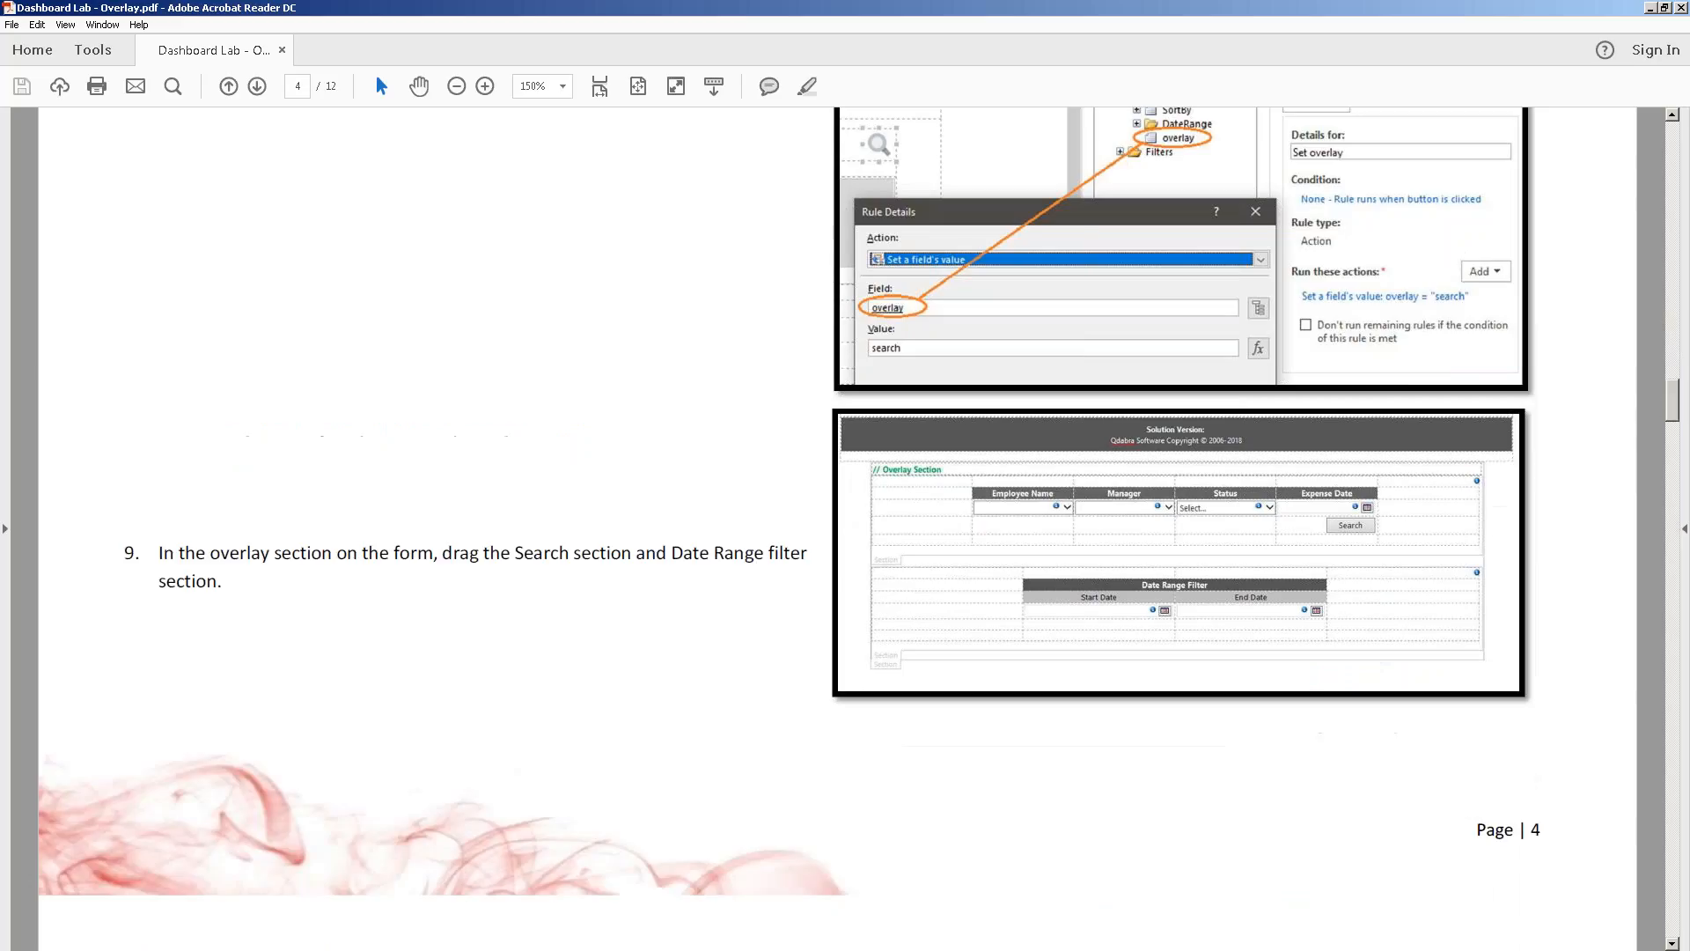
{"action": "key", "text": "Page_Down"}
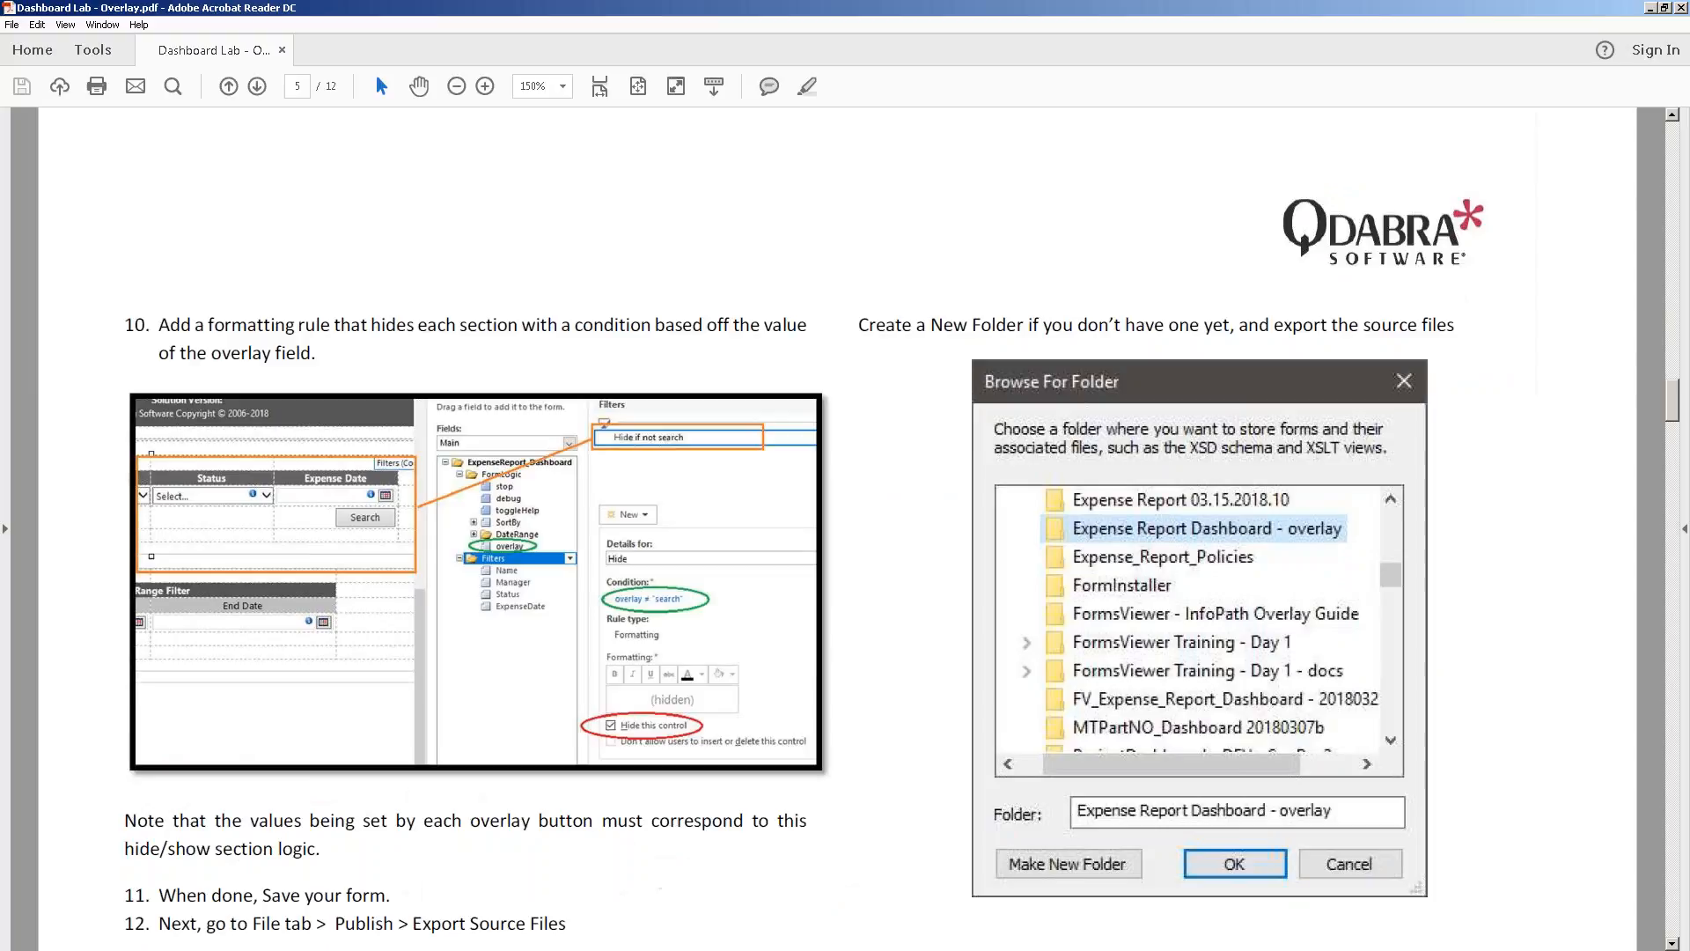
{"action": "scroll", "coordinate": [836, 528], "scroll_direction": "down", "scroll_amount": 4}
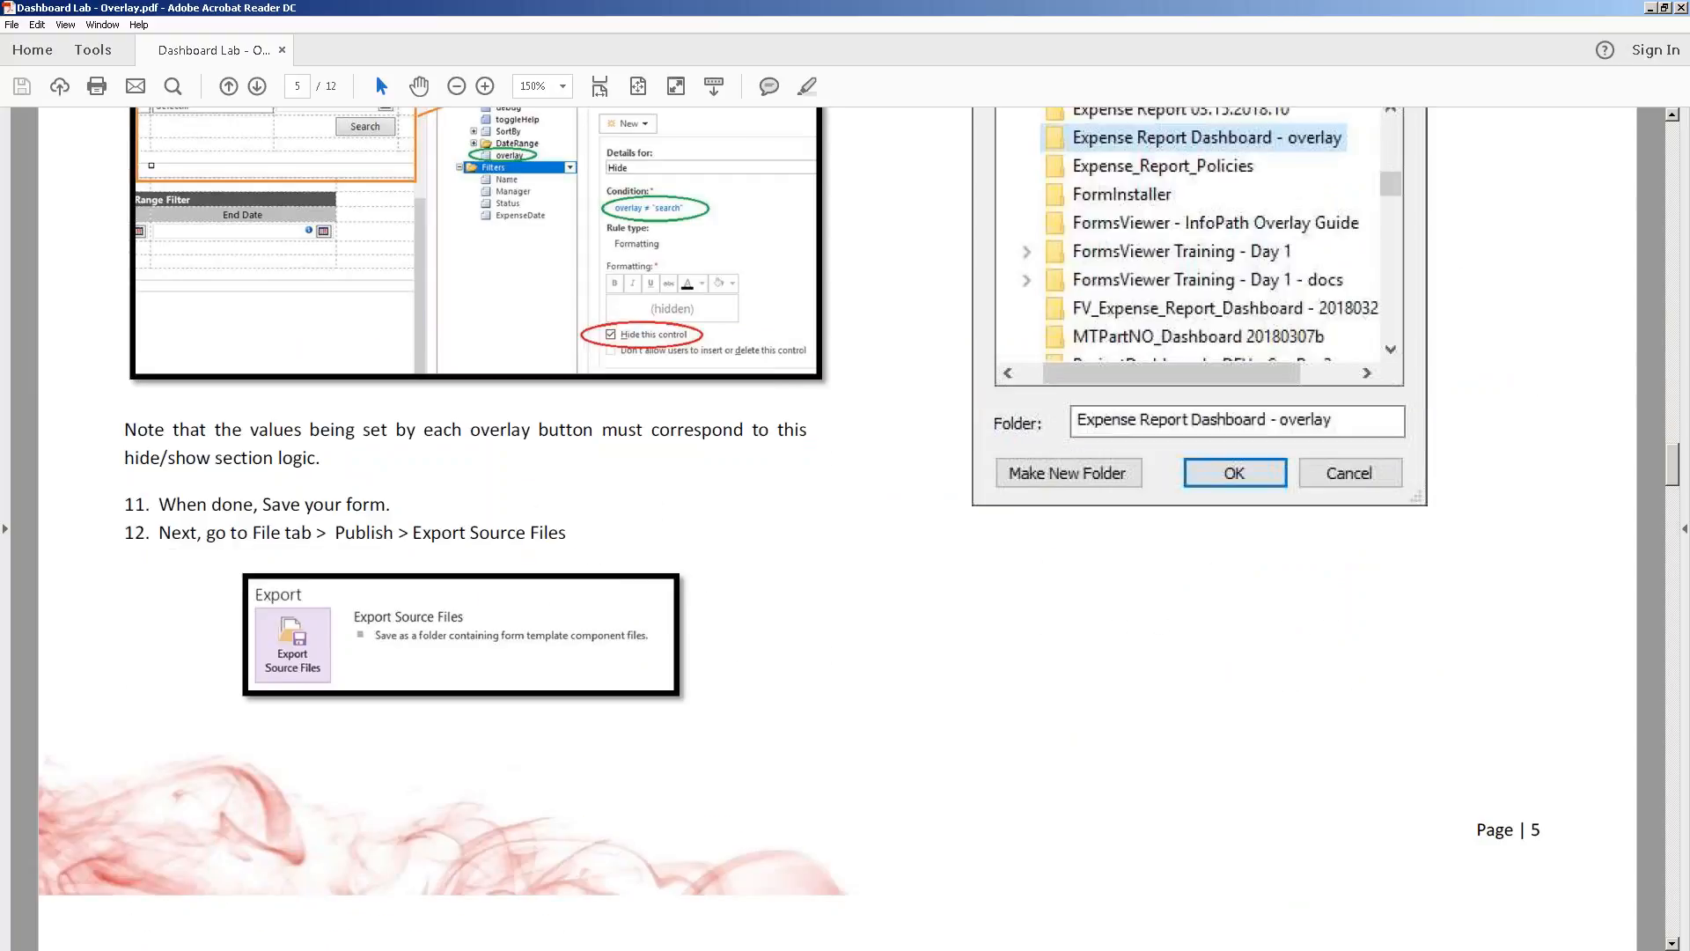
{"action": "key", "text": "Page_Down"}
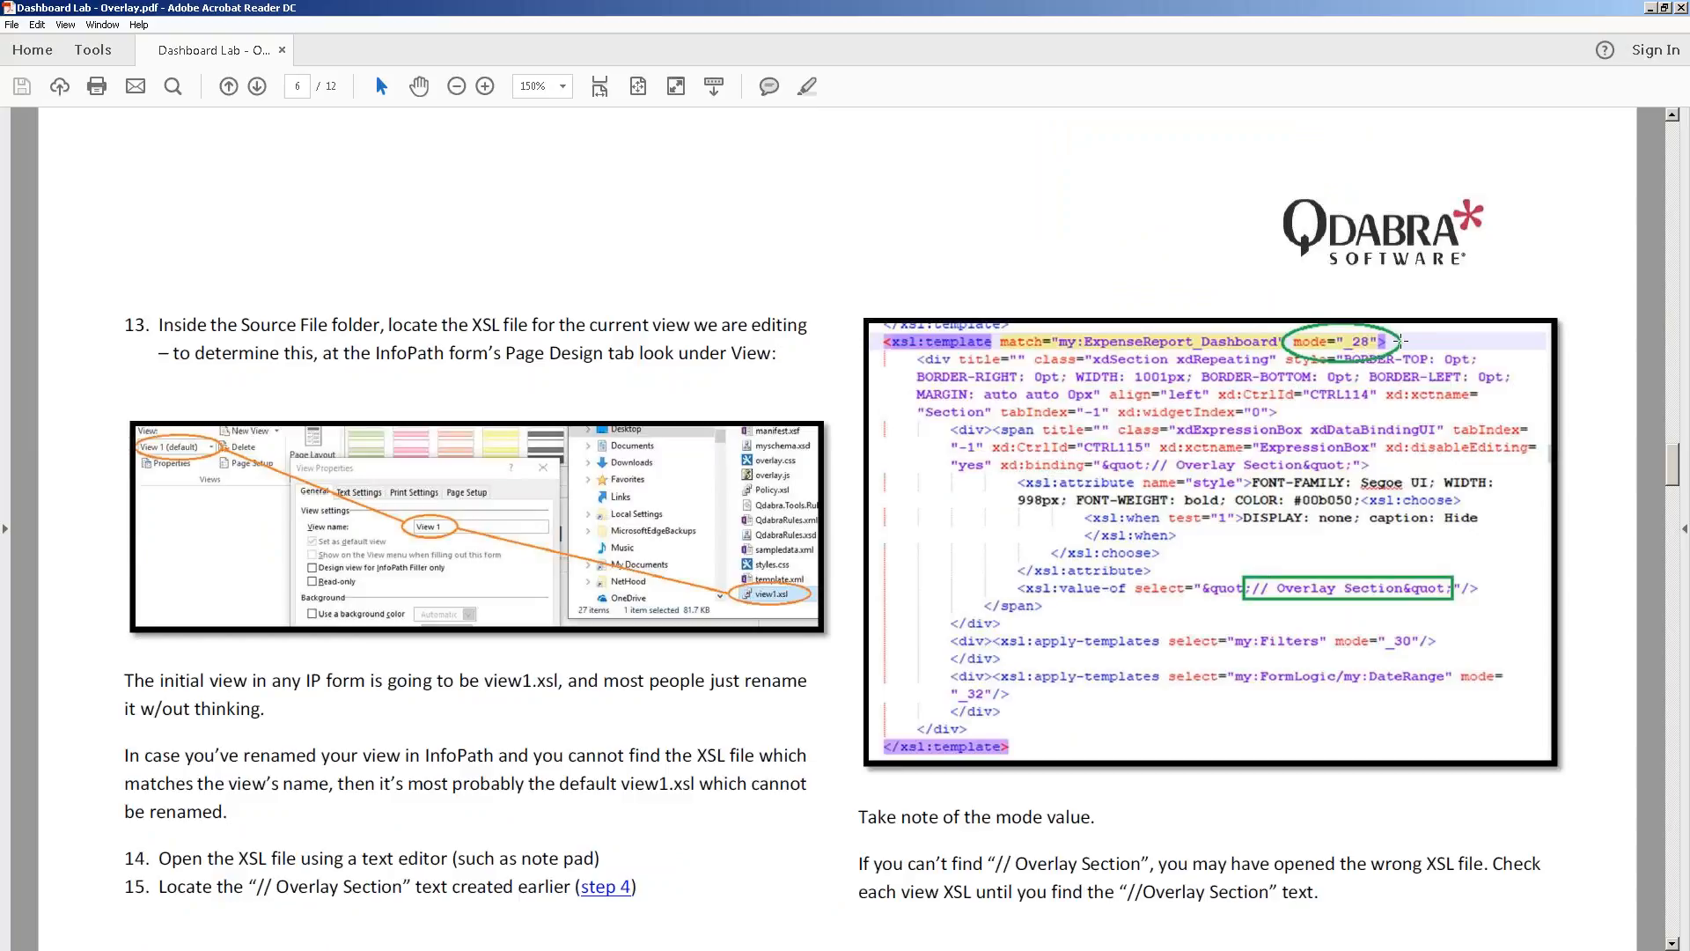
{"action": "scroll", "coordinate": [1400, 341], "scroll_direction": "down", "scroll_amount": 5}
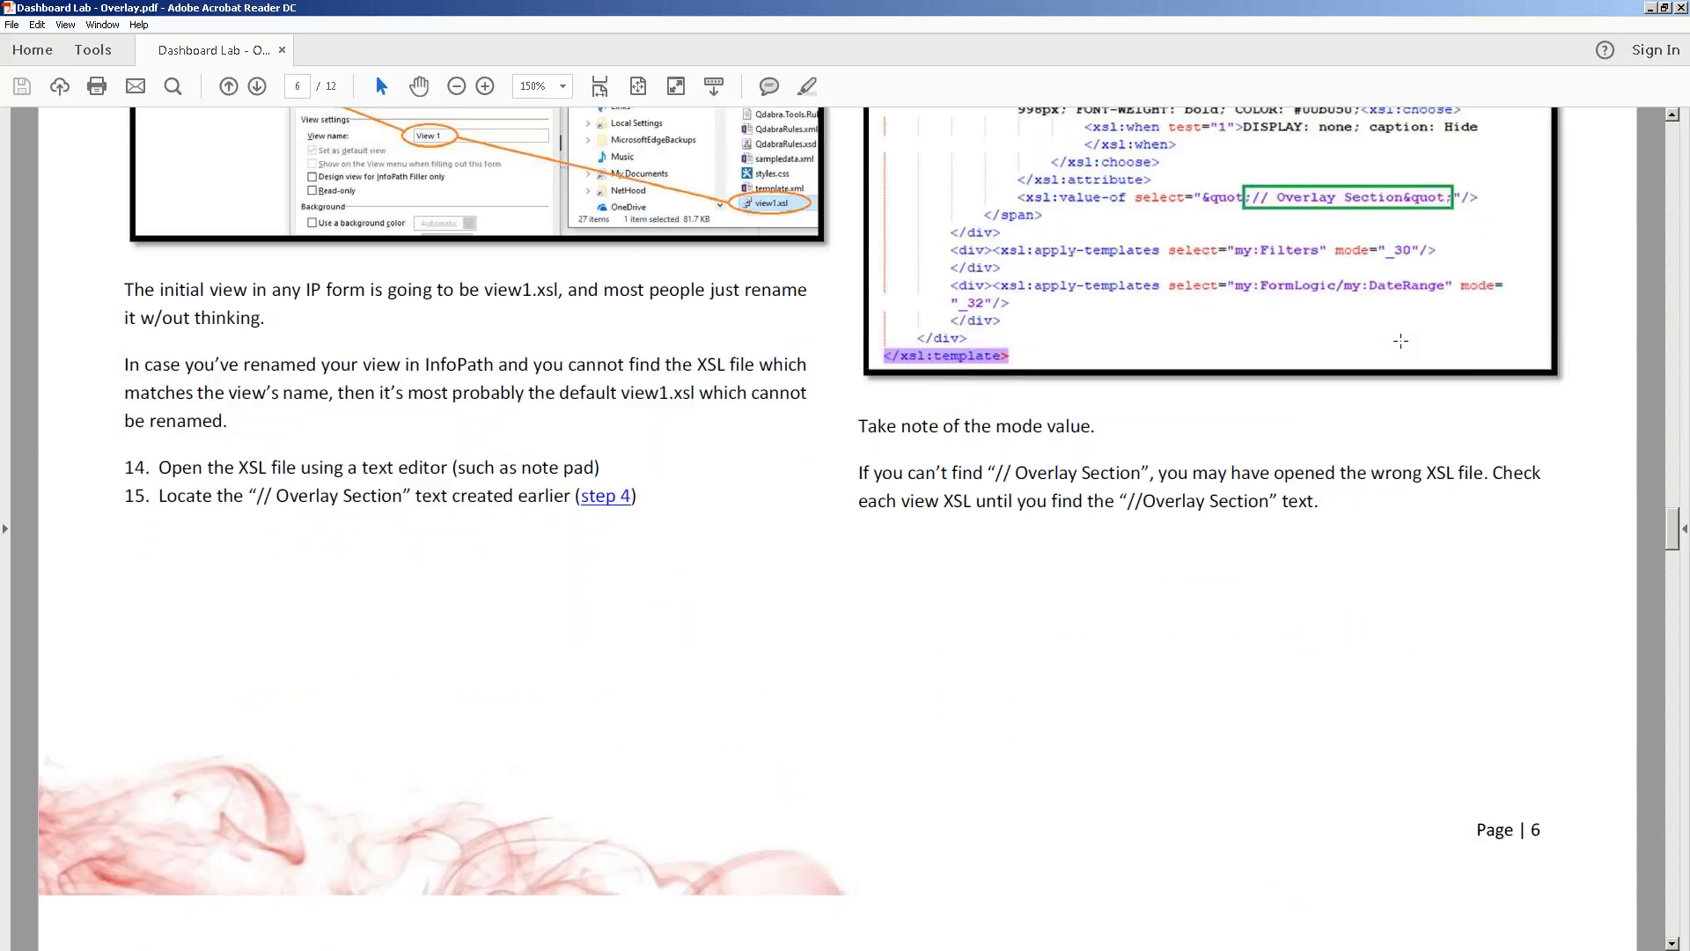
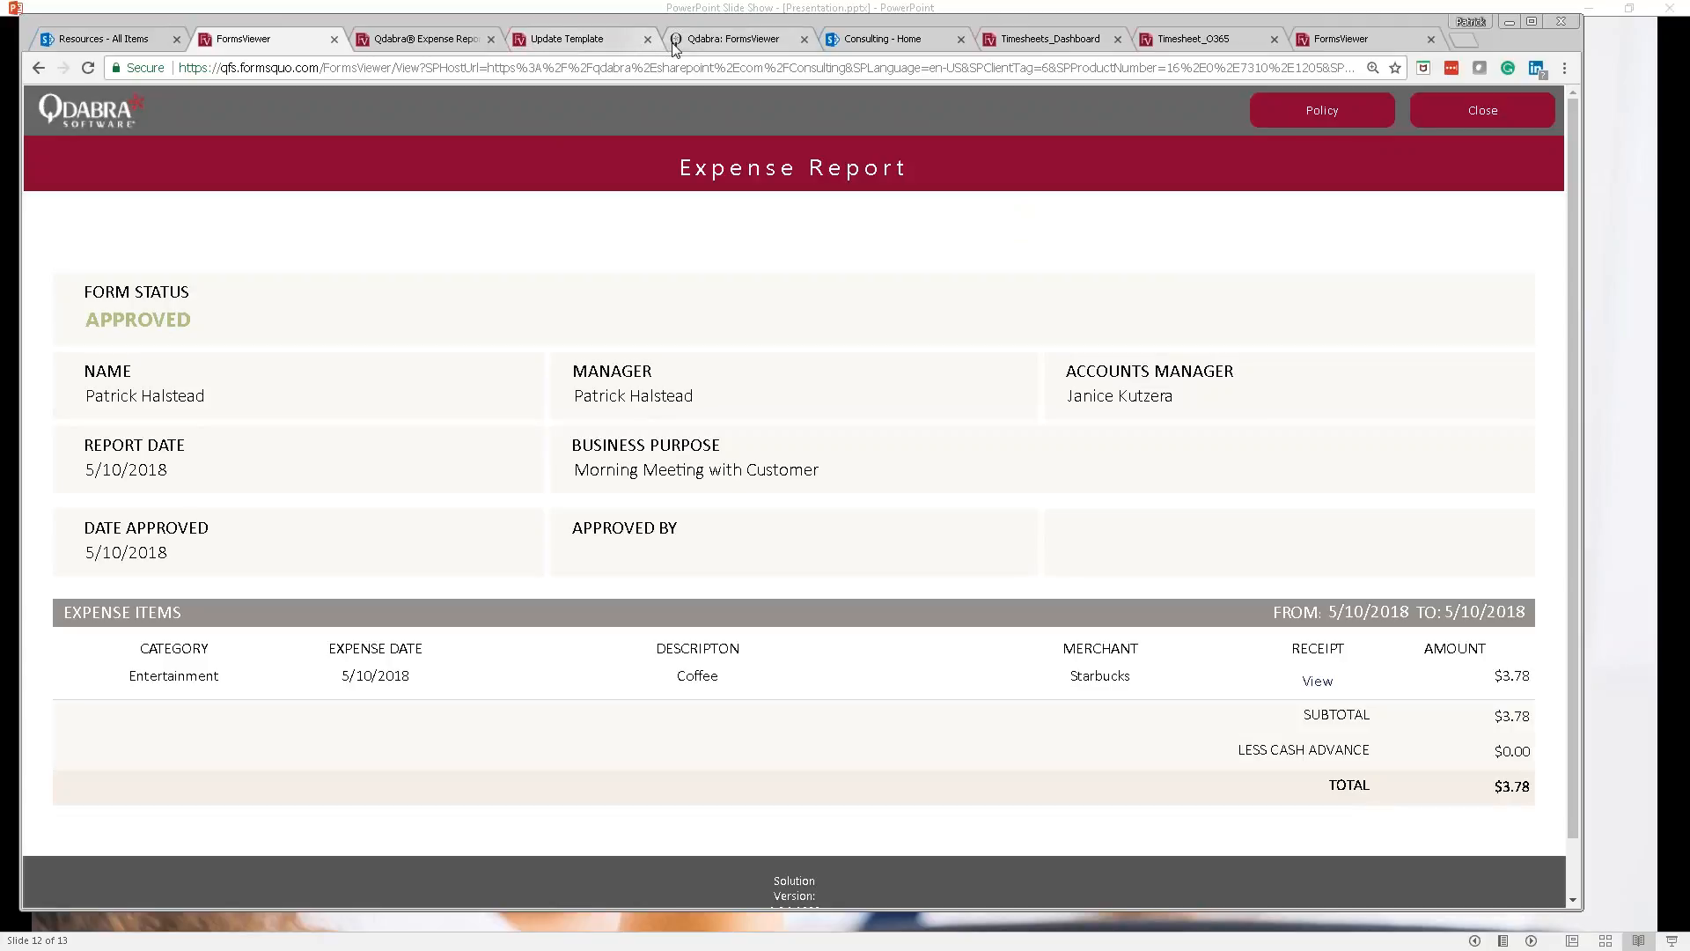
Step: From the Update Template page, open the Qdabra Expense Report template in the Forms Designer
{"action": "left_click", "coordinate": [570, 45]}
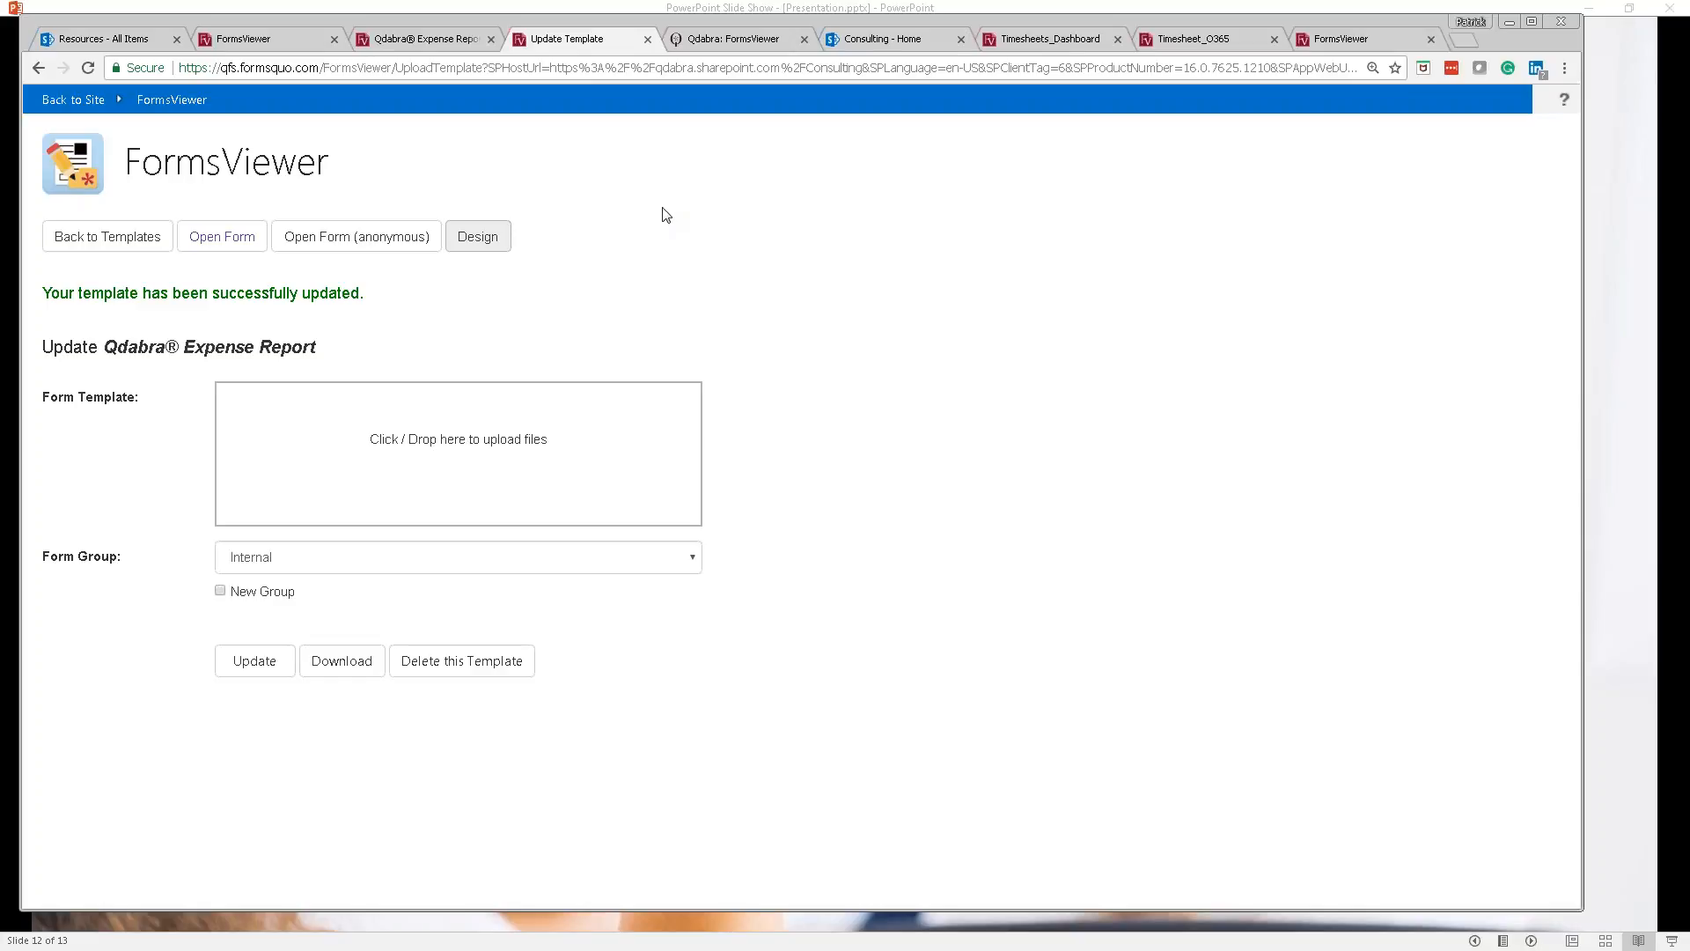
{"action": "left_click", "coordinate": [498, 236]}
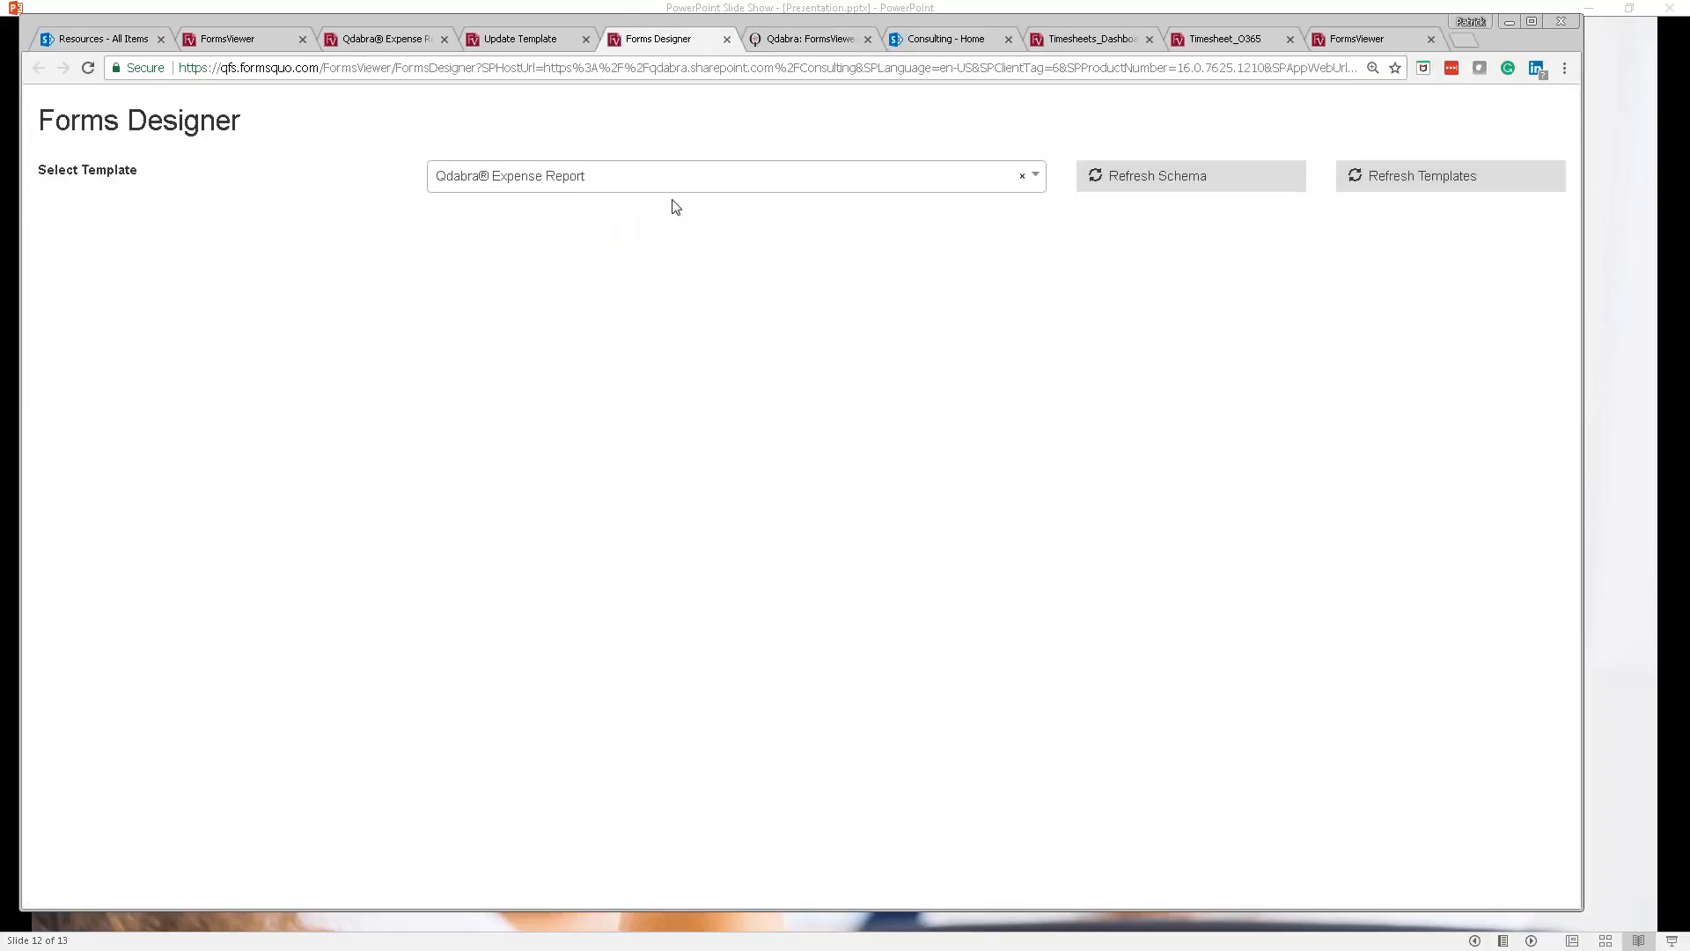
Step: Search the Command Builder's command list for 'MAK' and select MakeRequest
{"action": "left_click", "coordinate": [505, 291]}
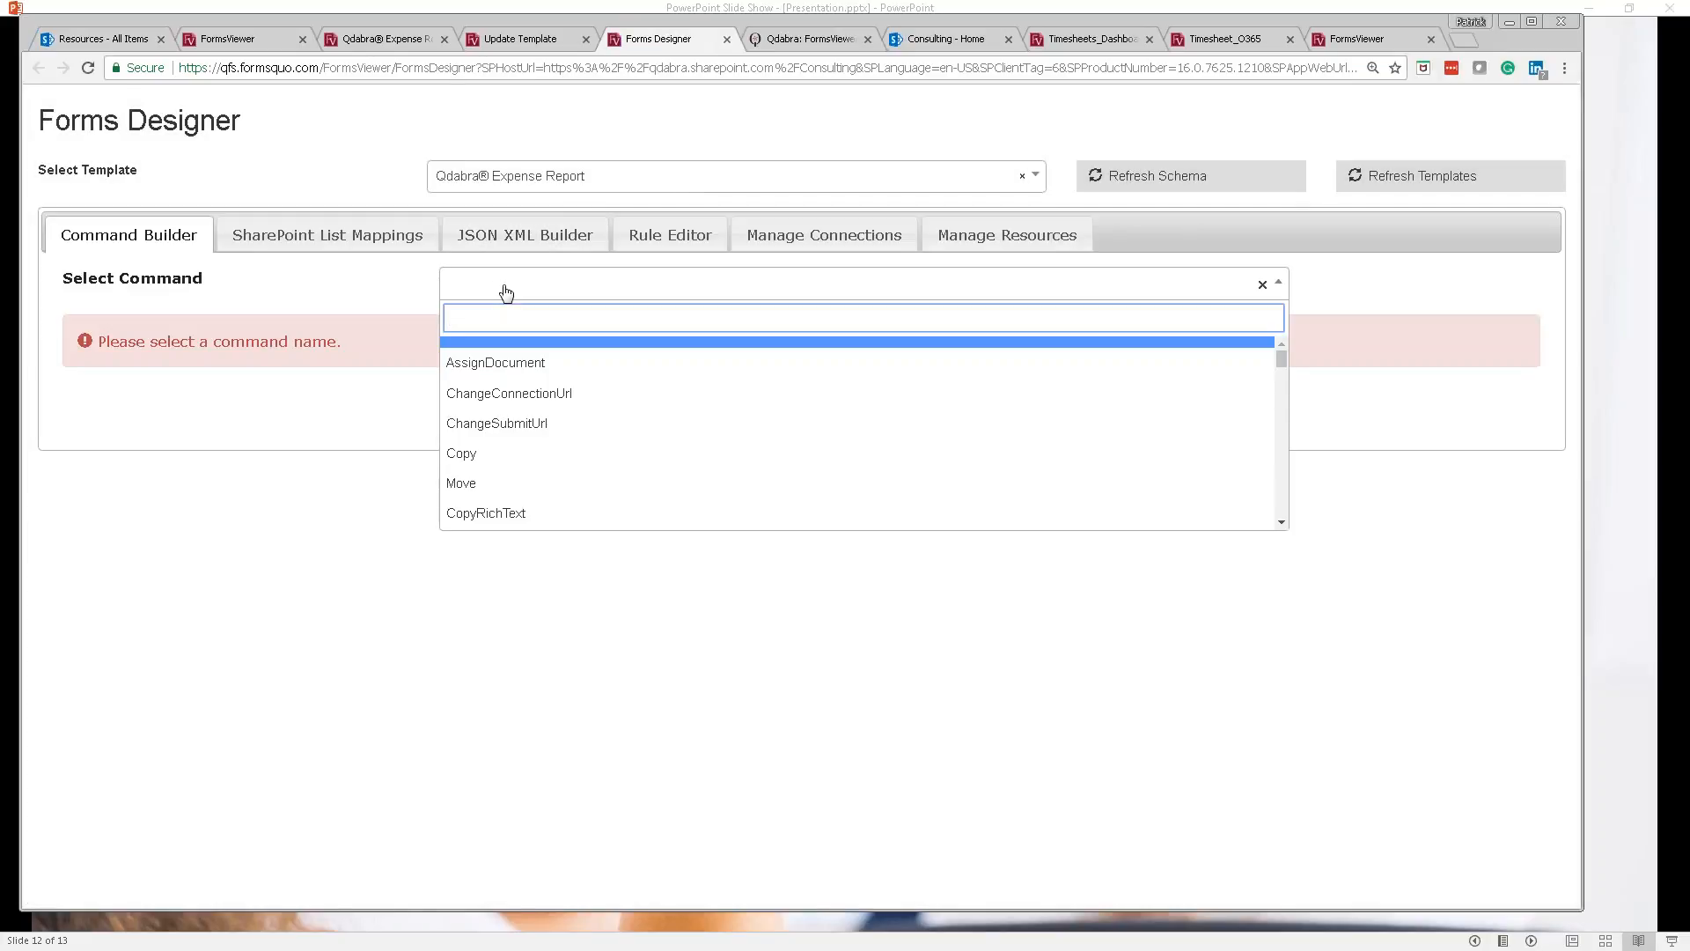
{"action": "type", "text": "MAK"}
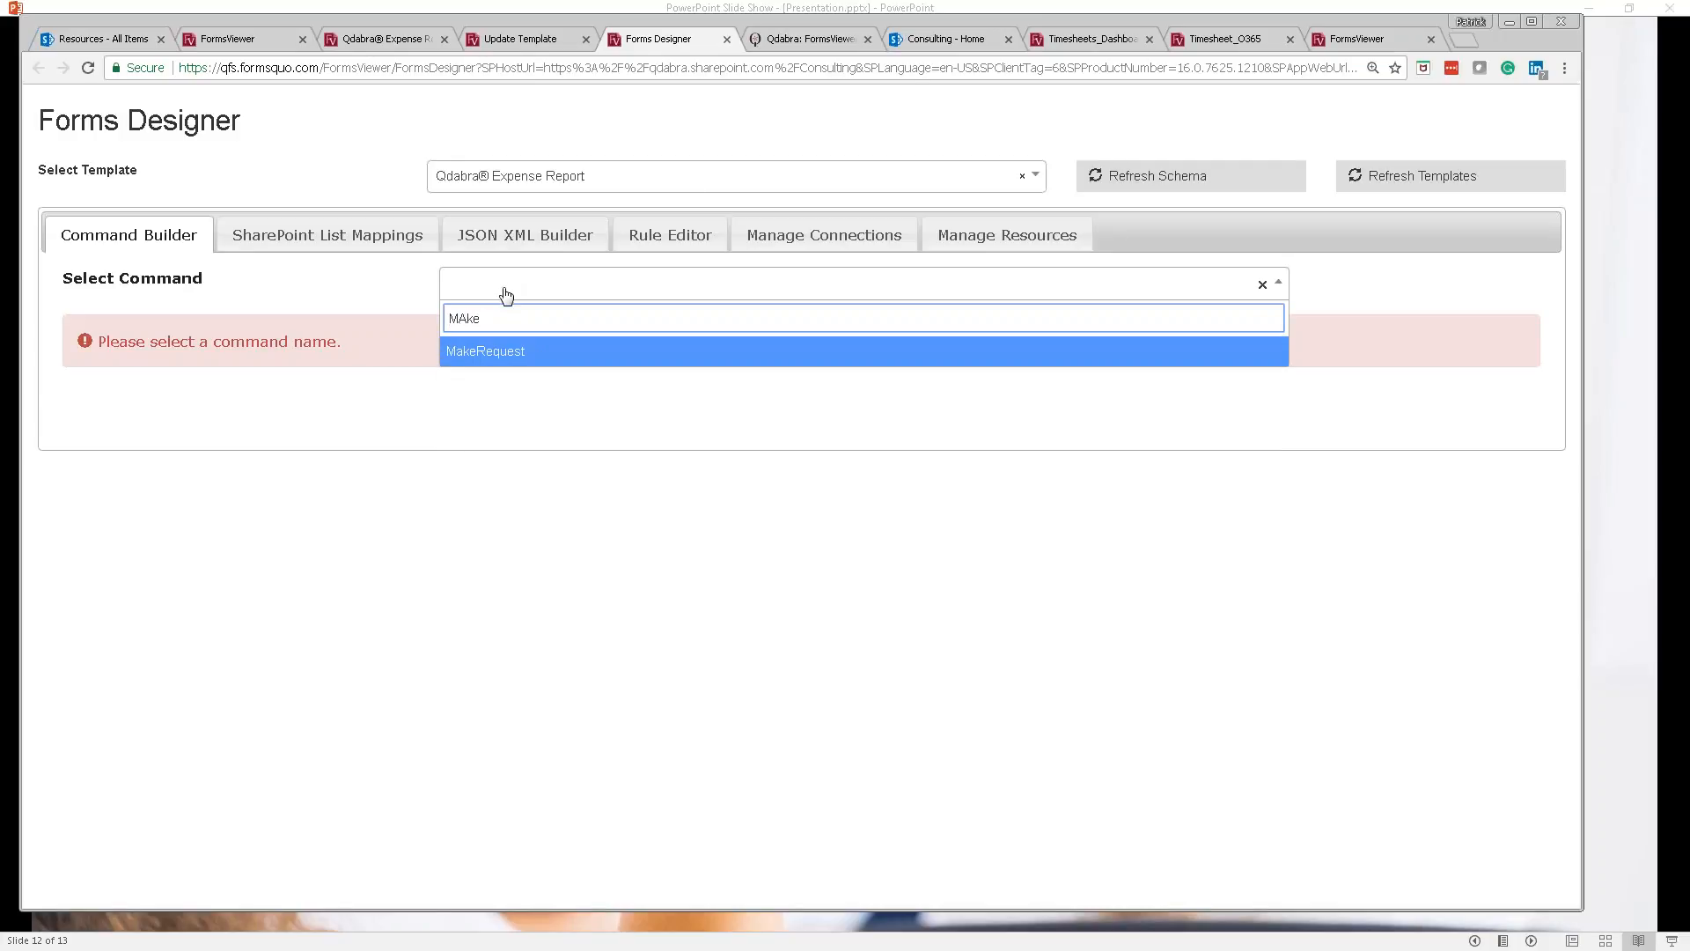
{"action": "left_click", "coordinate": [522, 353]}
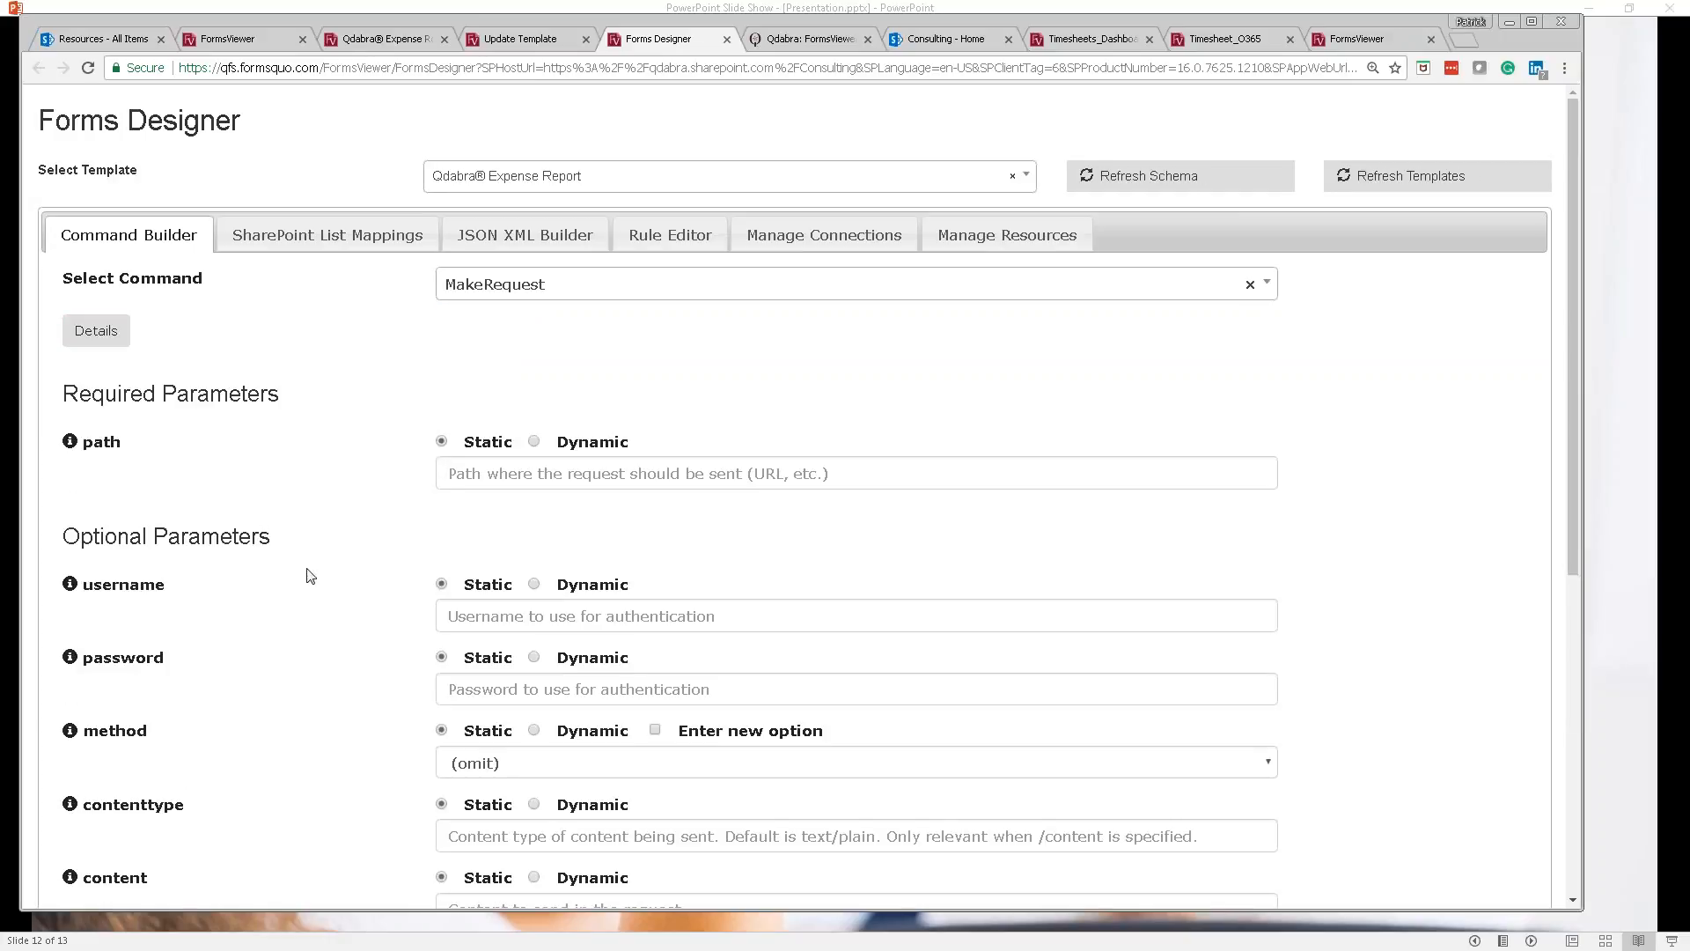
Step: Scroll down through MakeRequest's path and optional parameters in the Command Builder
{"action": "scroll", "coordinate": [612, 498], "scroll_direction": "down", "scroll_amount": 1}
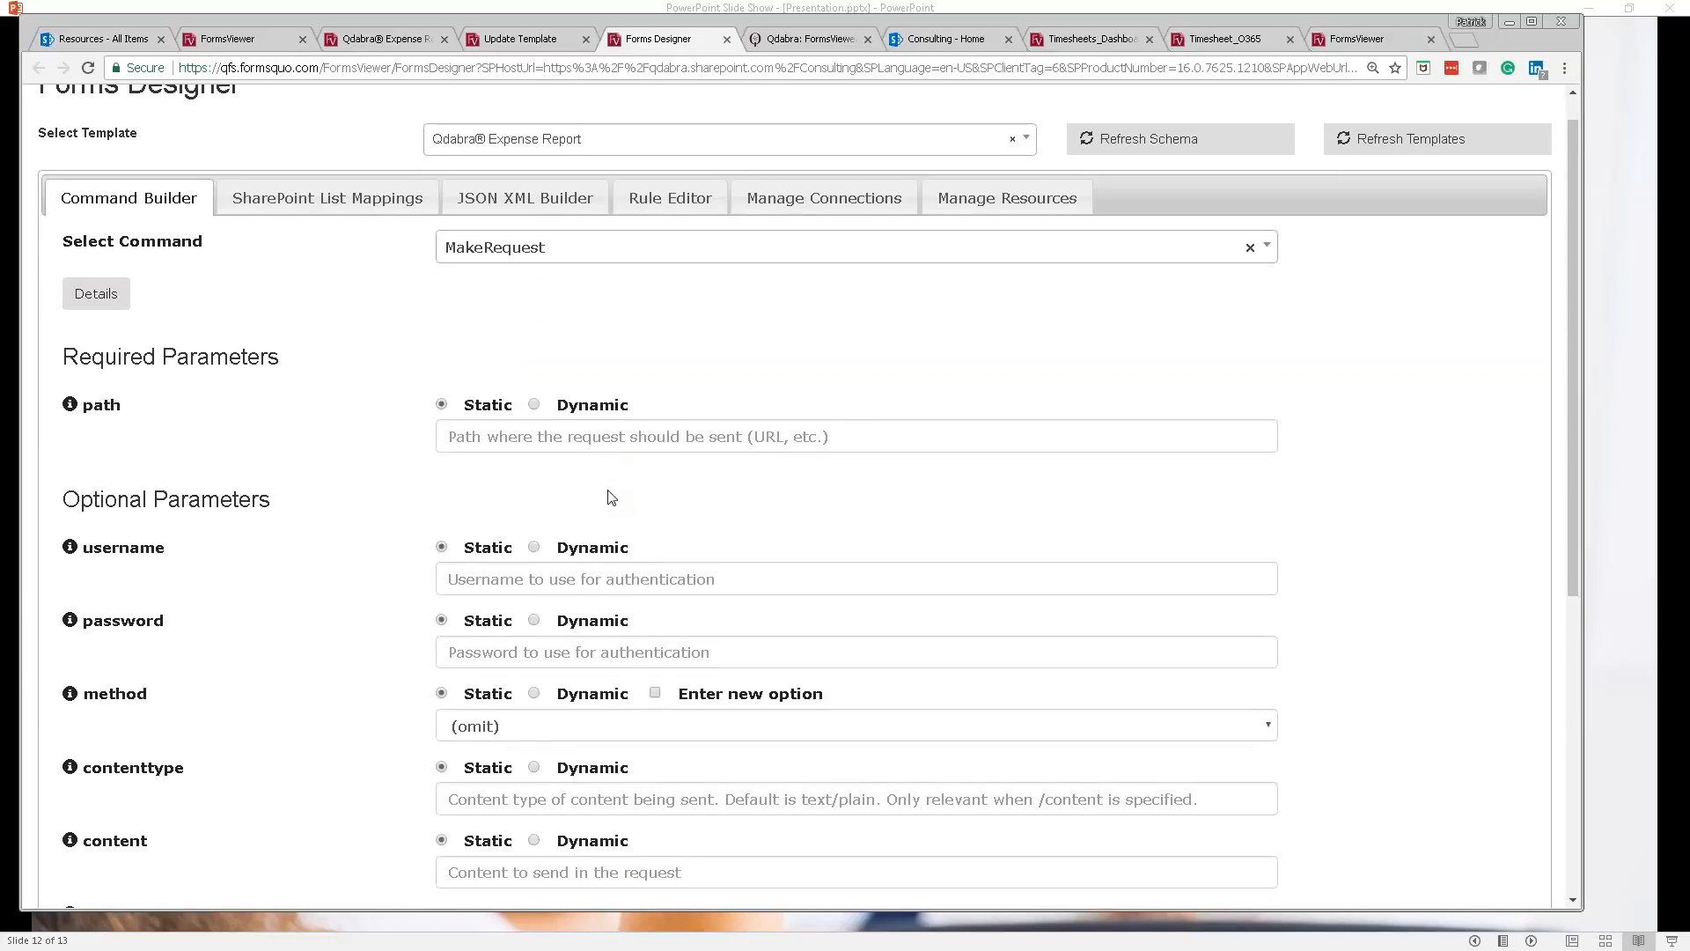
{"action": "scroll", "coordinate": [611, 497], "scroll_direction": "down", "scroll_amount": 2}
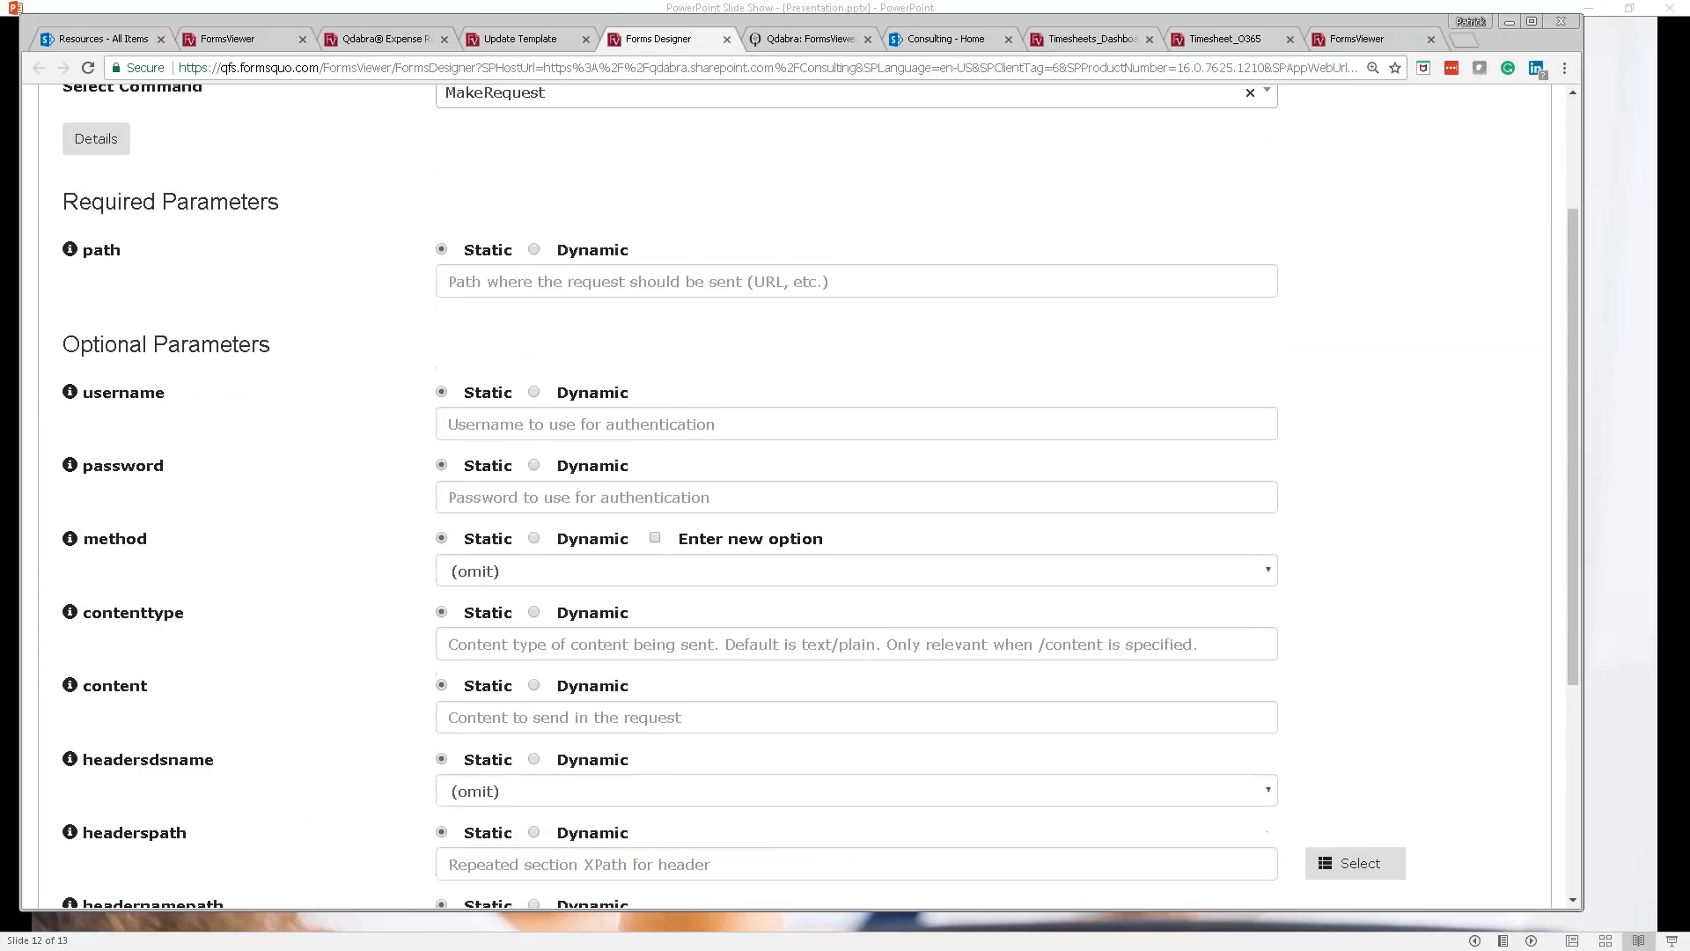
{"action": "scroll", "coordinate": [808, 496], "scroll_direction": "down", "scroll_amount": 2}
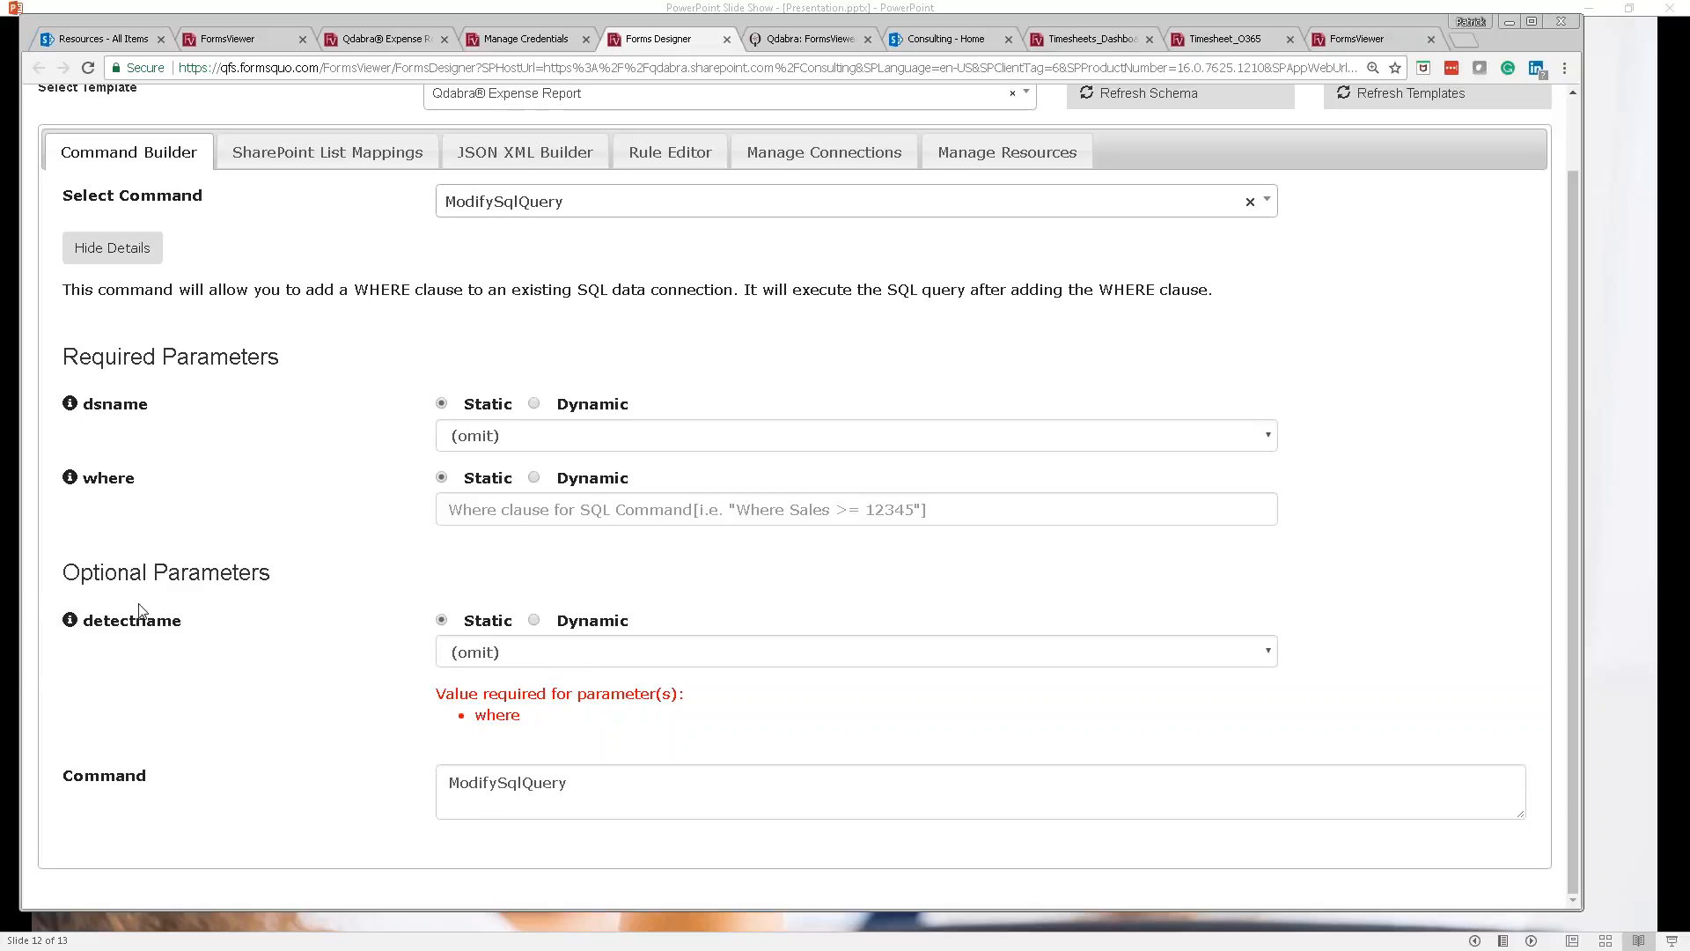
Step: Scroll the Forms Designer back to the top and return to the PowerPoint slide show
{"action": "mouse_move", "coordinate": [76, 631]}
{"action": "scroll", "coordinate": [1405, 398], "scroll_direction": "up", "scroll_amount": 1}
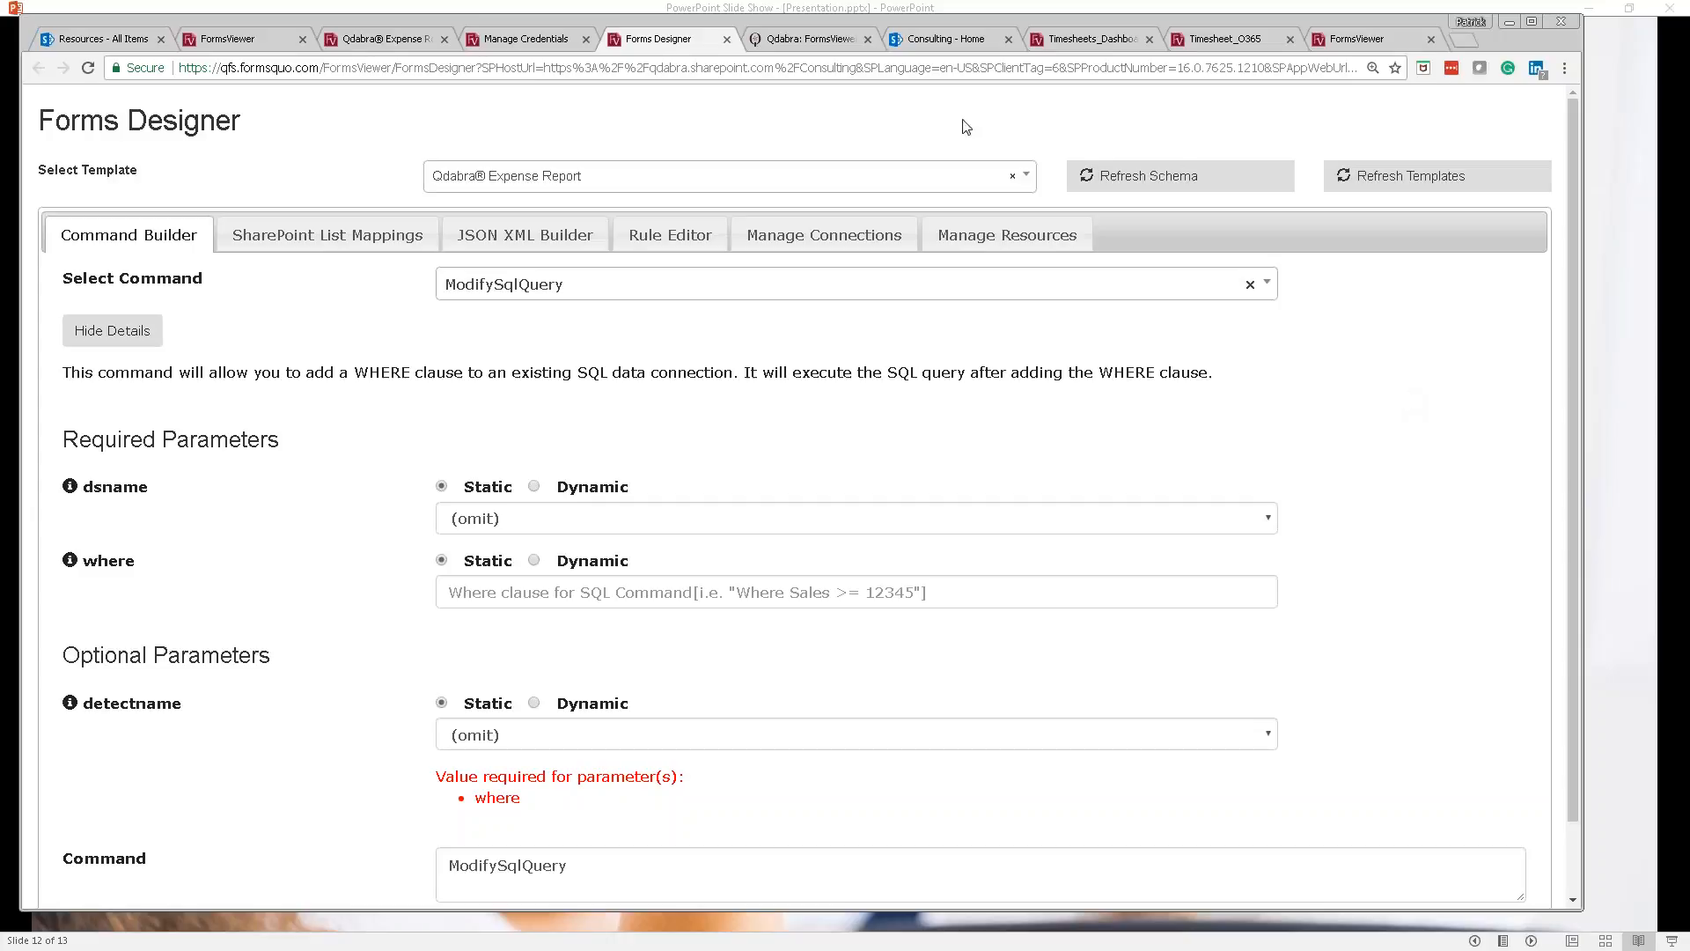
{"action": "key", "text": "alt+Tab"}
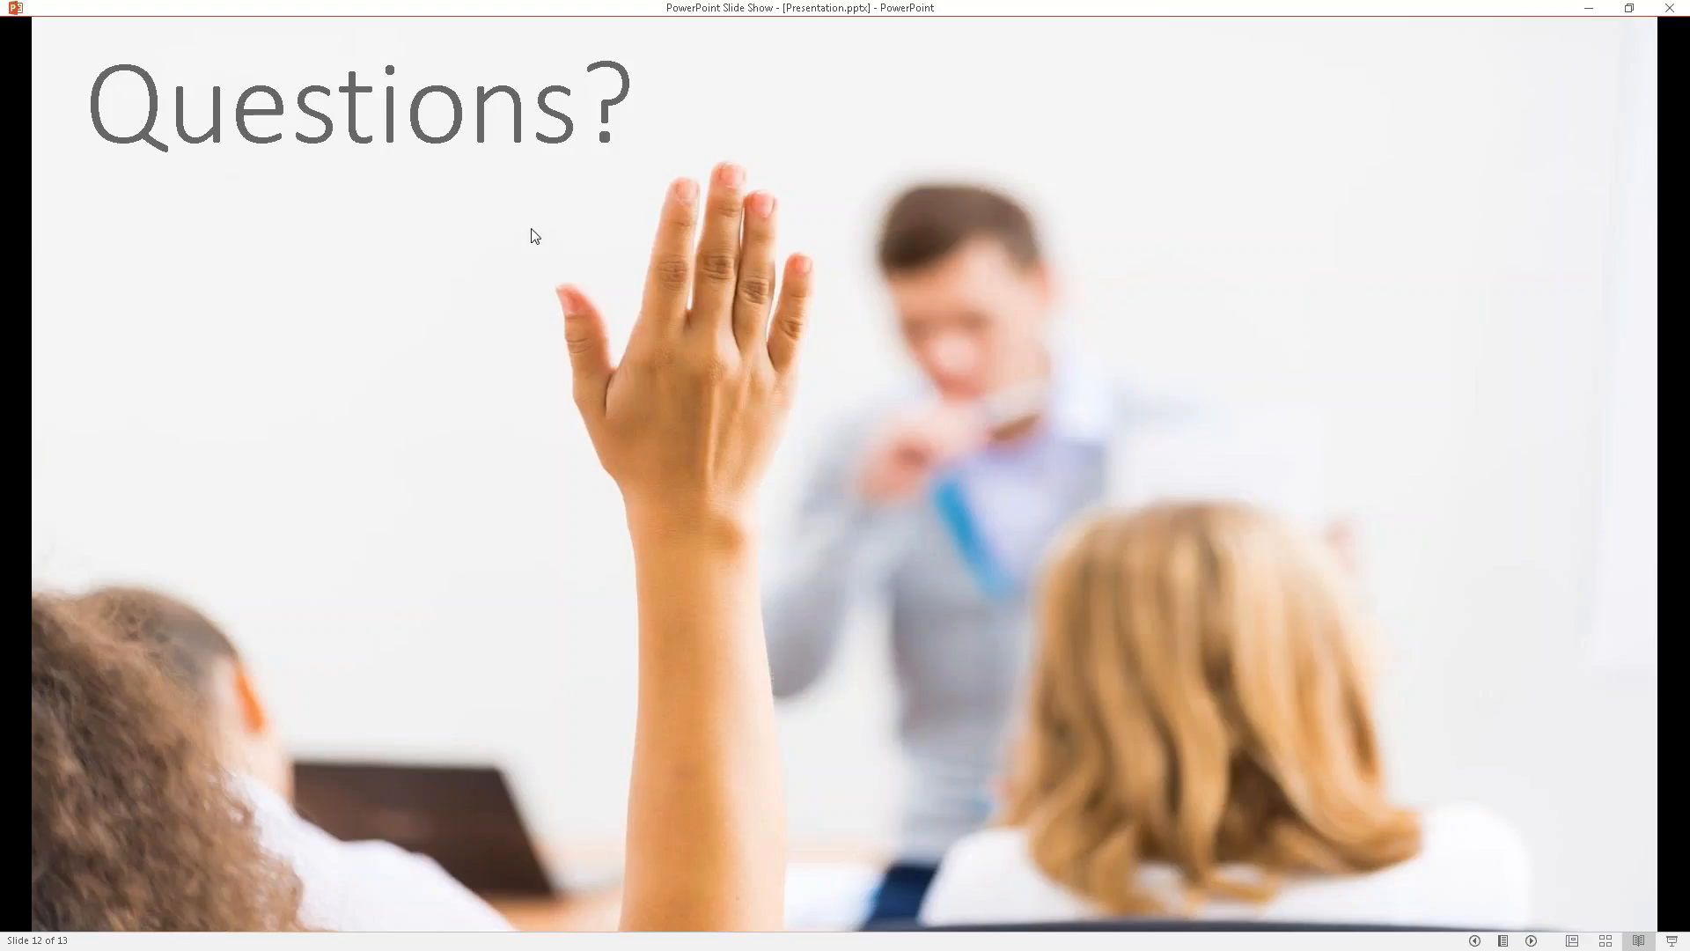
Step: Advance the slide show to slide 13, then scroll down the slide thumbnail pane
{"action": "left_click", "coordinate": [530, 229]}
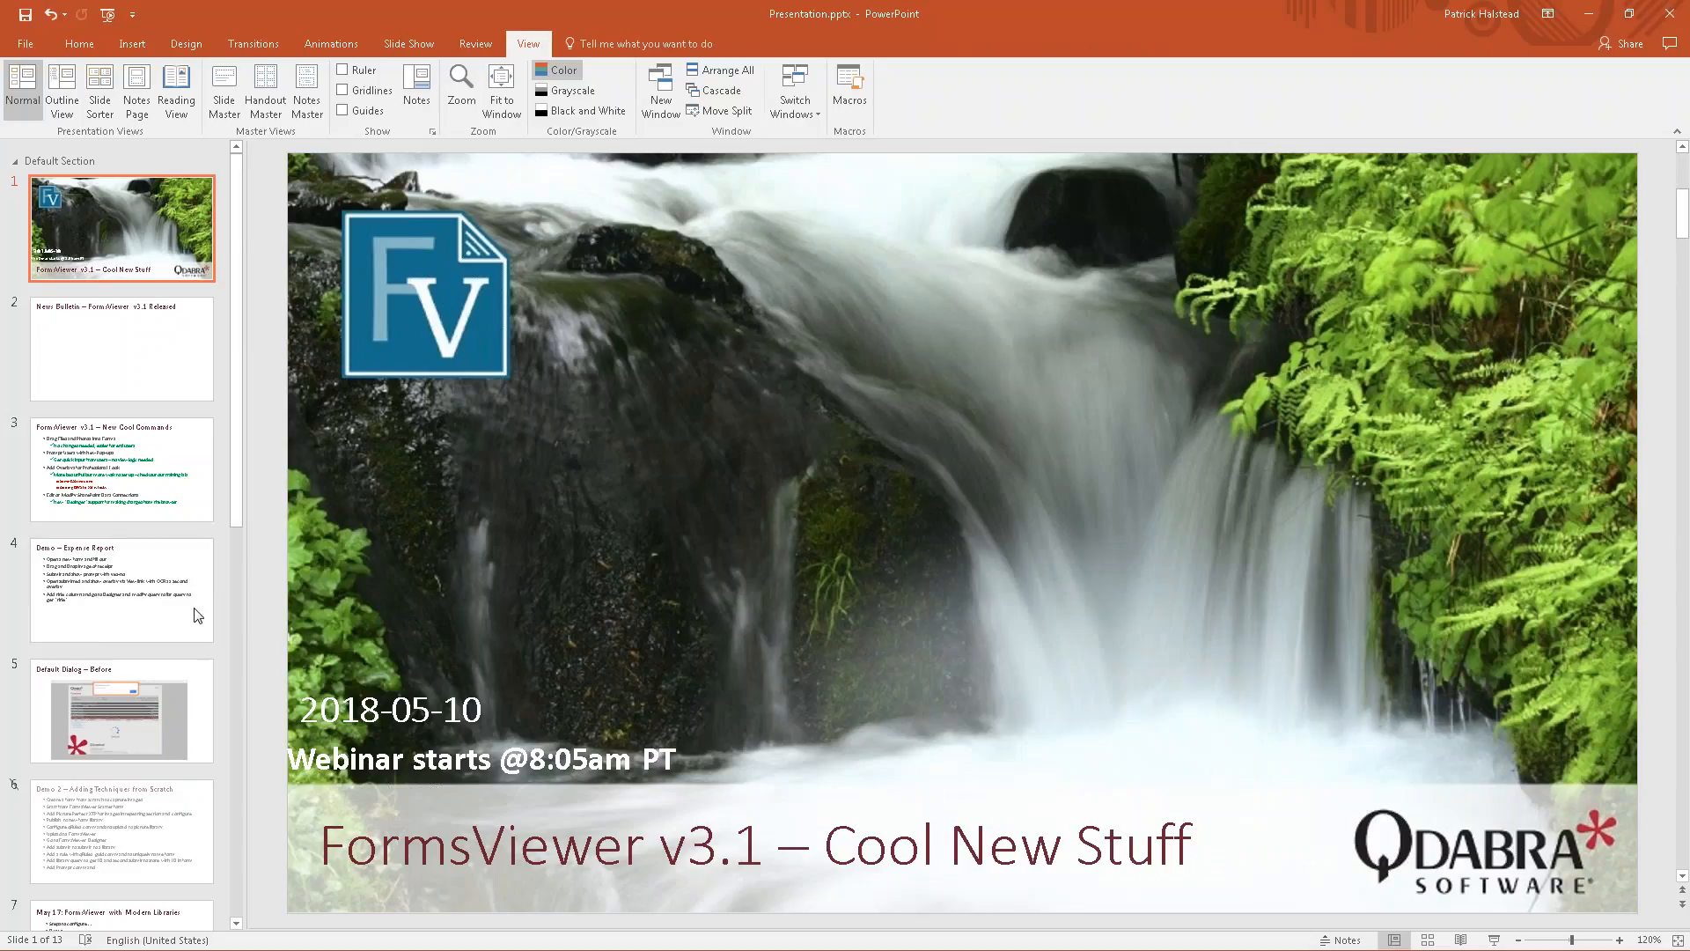
{"action": "scroll", "coordinate": [194, 608], "scroll_direction": "down", "scroll_amount": 5}
{"action": "scroll", "coordinate": [195, 615], "scroll_direction": "down", "scroll_amount": 3}
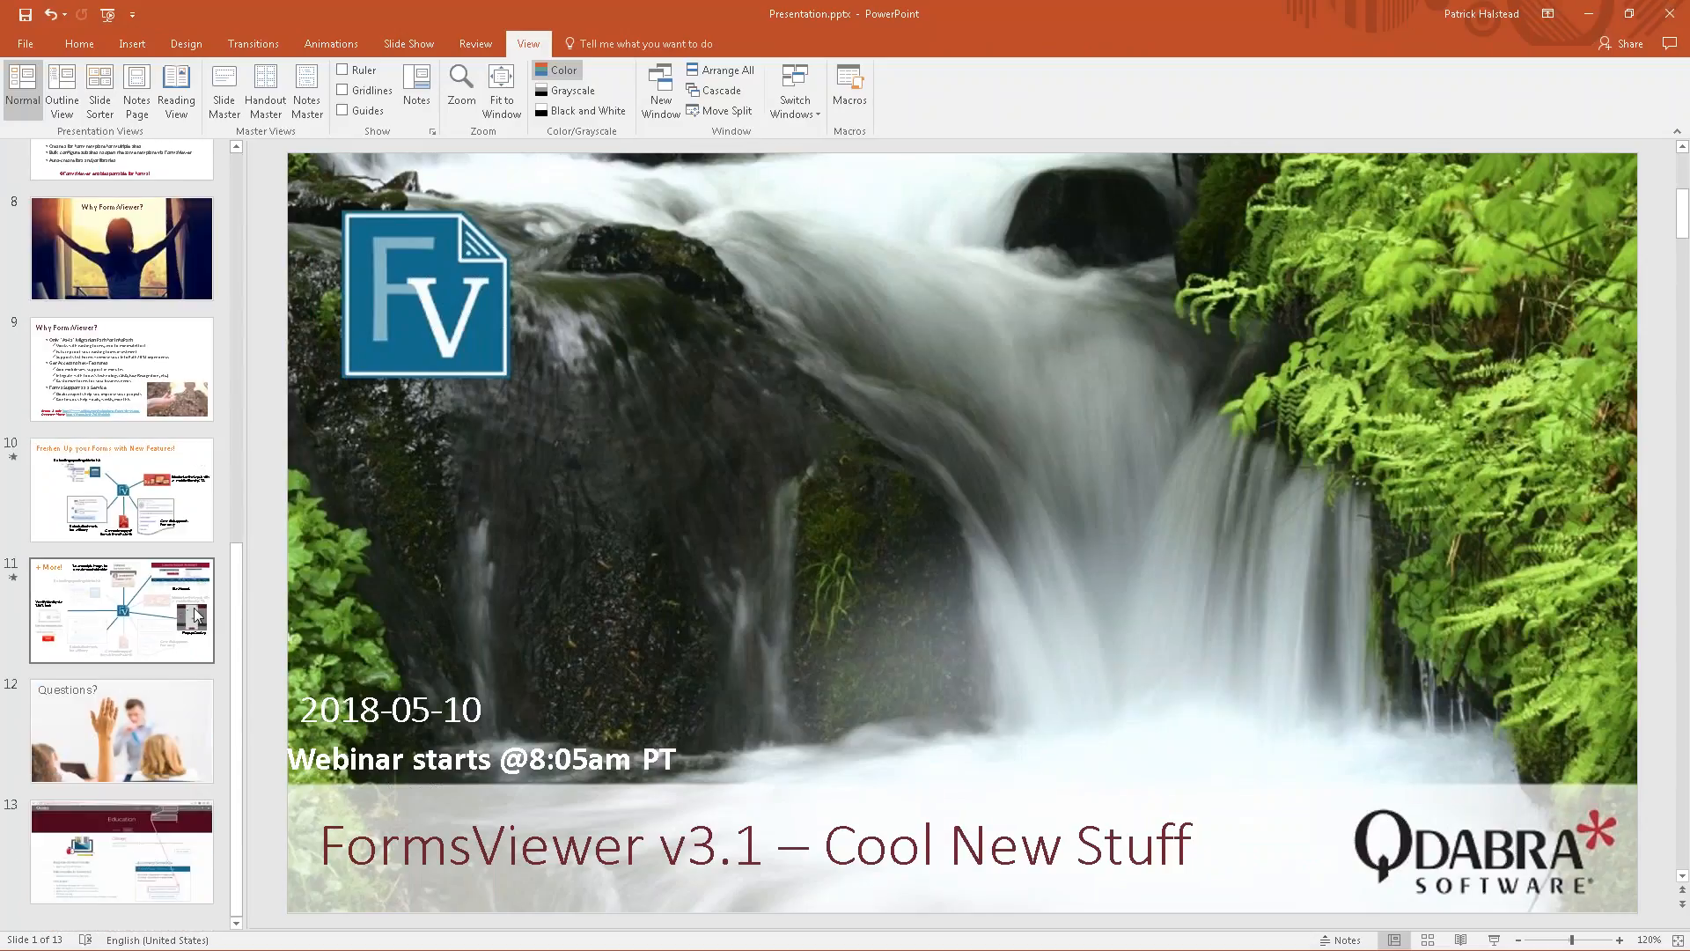